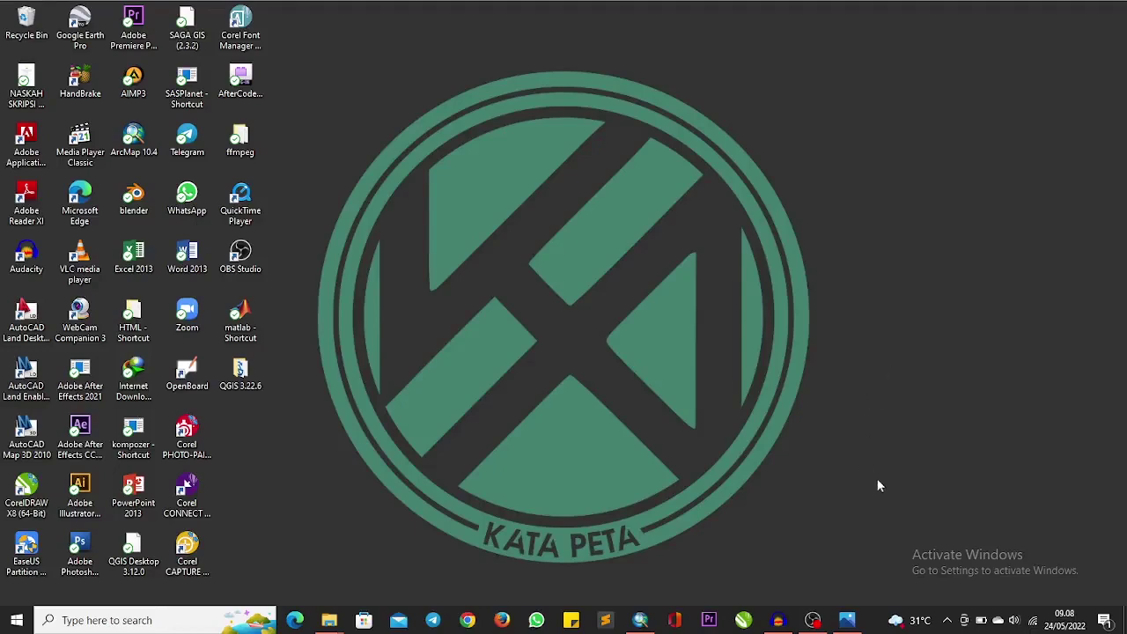
Examine the finished map image Peta Administrasi.jpg, and switch to the Peta Administrasi Layout project in ArcMap.
{"action": "left_click", "coordinate": [845, 627]}
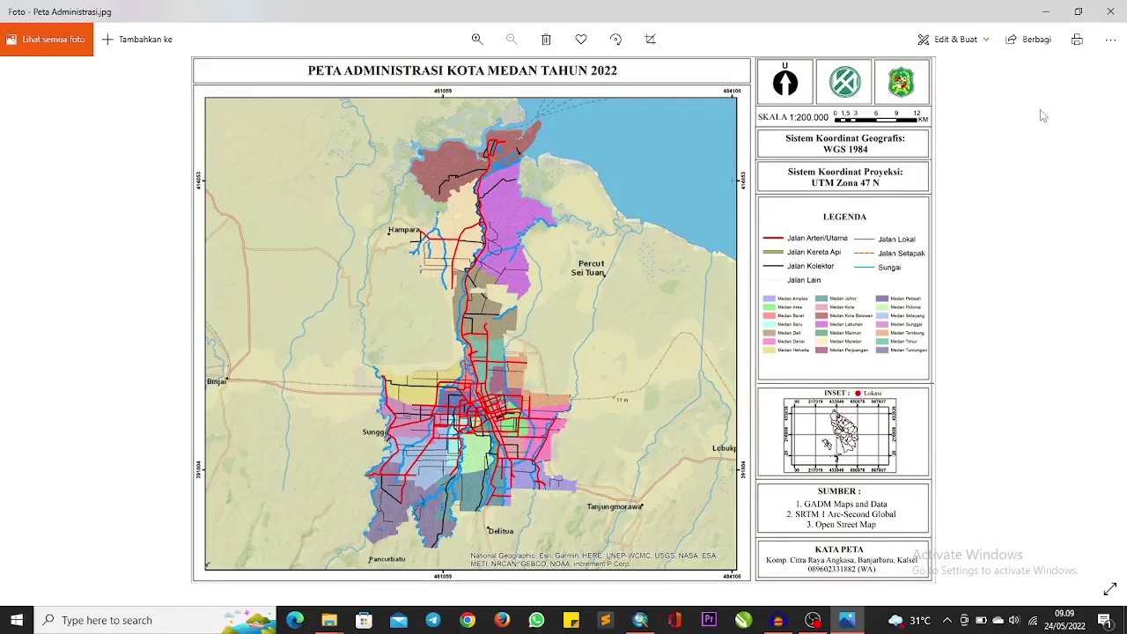
{"action": "left_click", "coordinate": [1047, 13]}
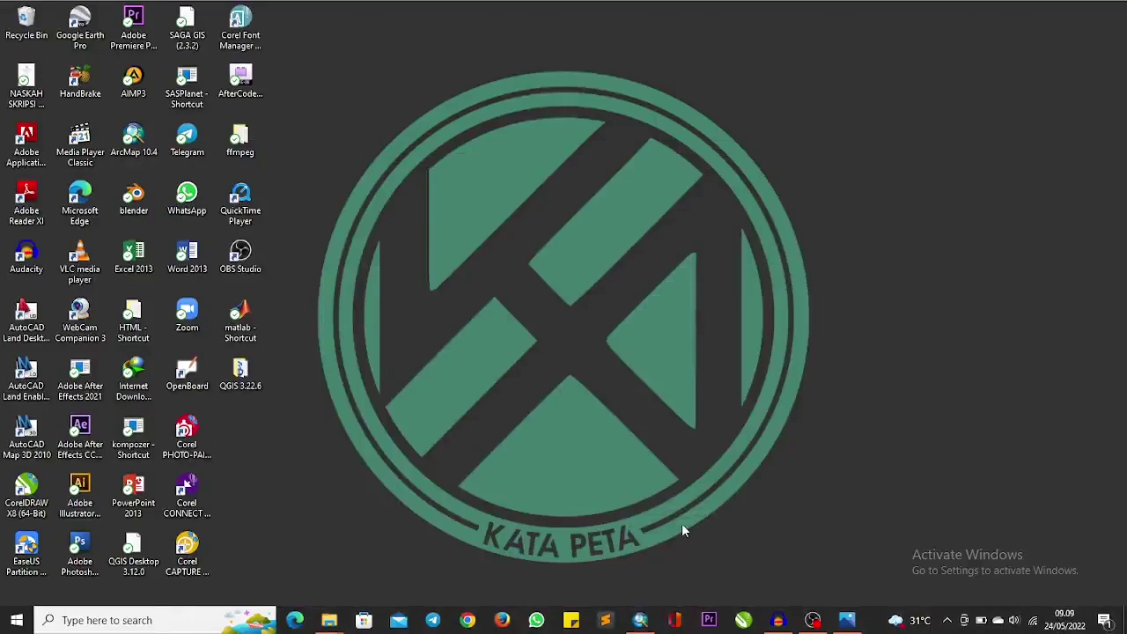
{"action": "left_click", "coordinate": [643, 623]}
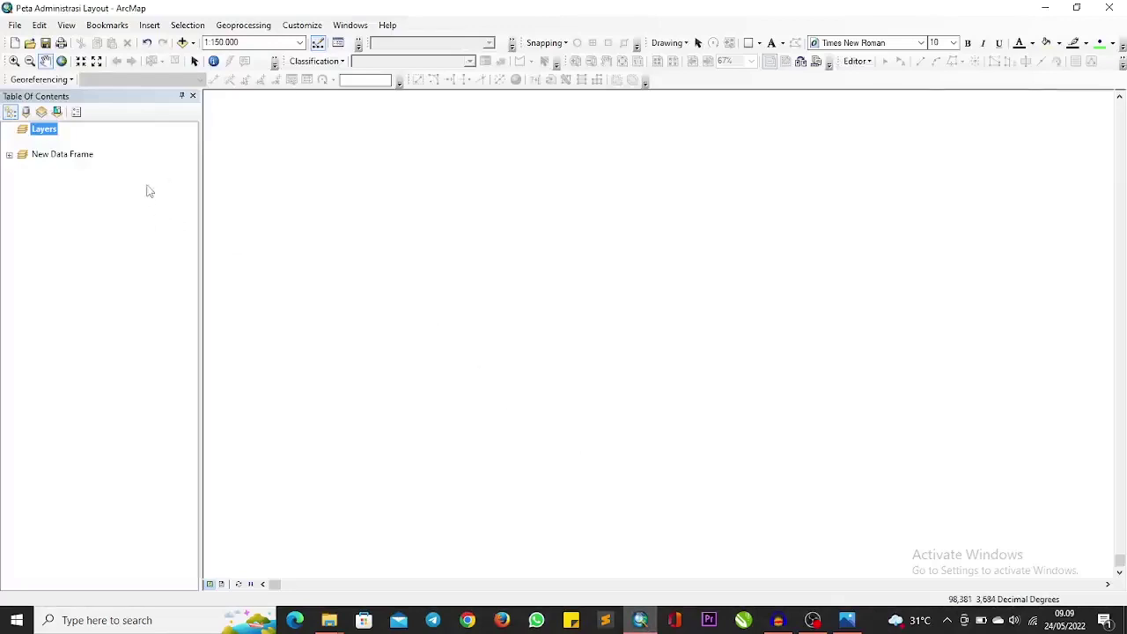
Start adding data to the empty Layers data frame and browse to the shapefiles in the D:\DATA GIS folder.
{"action": "right_click", "coordinate": [50, 135]}
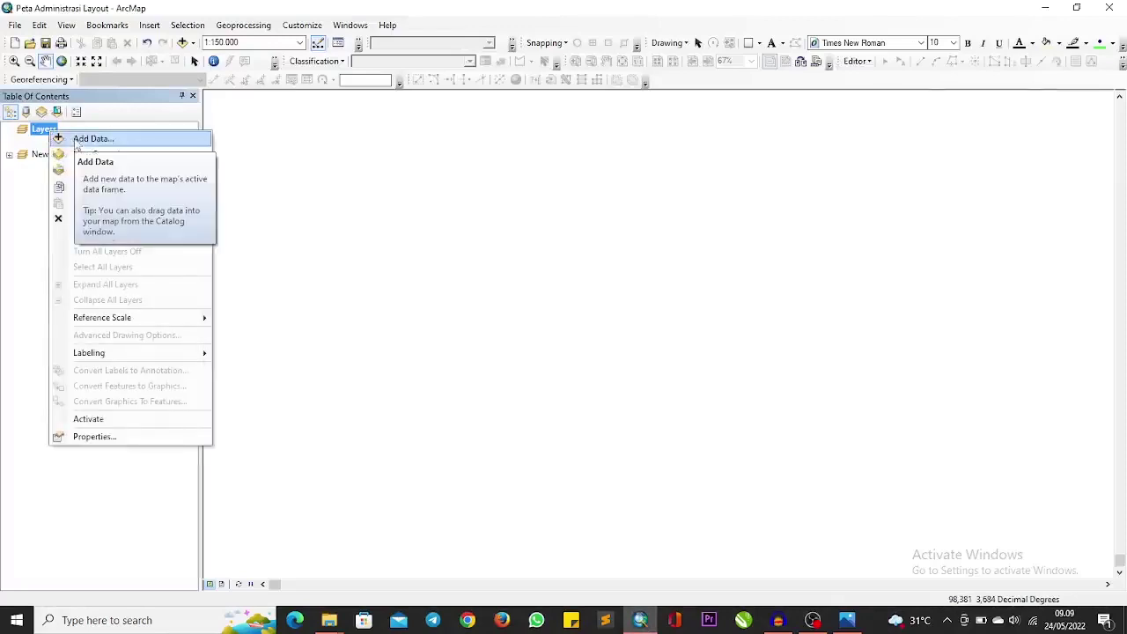
{"action": "left_click", "coordinate": [93, 139]}
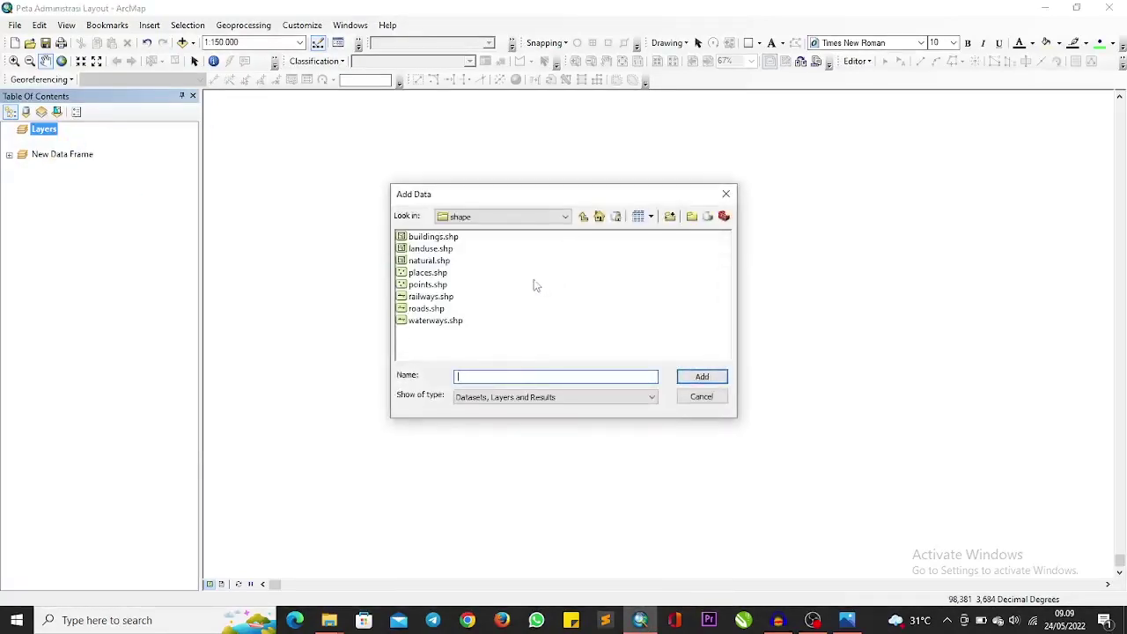
{"action": "left_click", "coordinate": [583, 217]}
{"action": "left_click", "coordinate": [585, 218]}
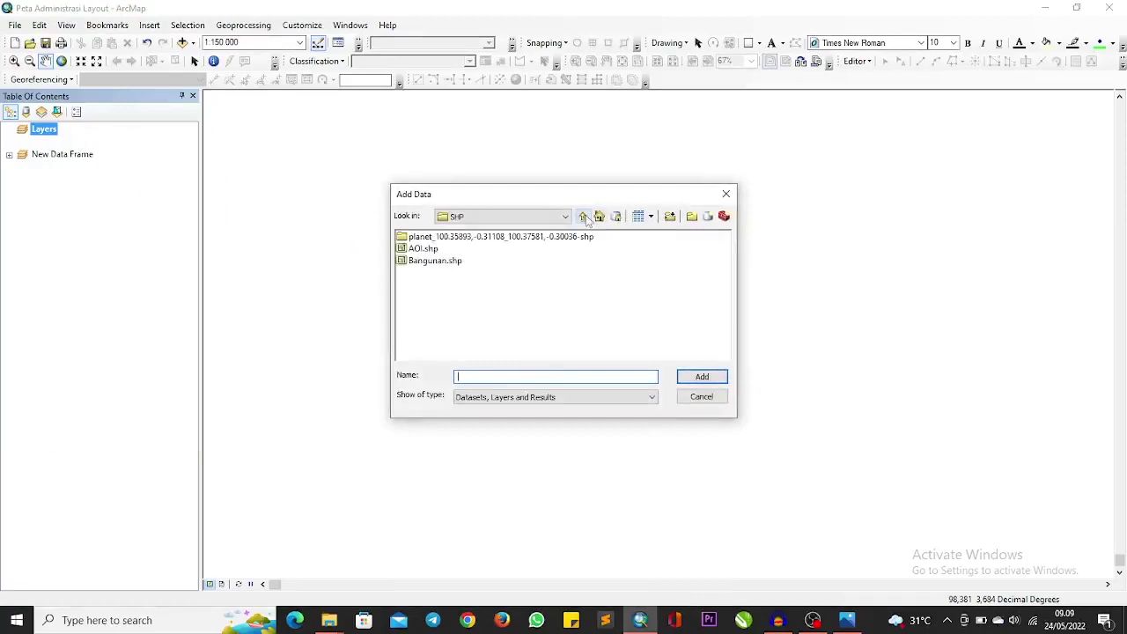
{"action": "left_click", "coordinate": [584, 218]}
{"action": "left_click", "coordinate": [584, 217]}
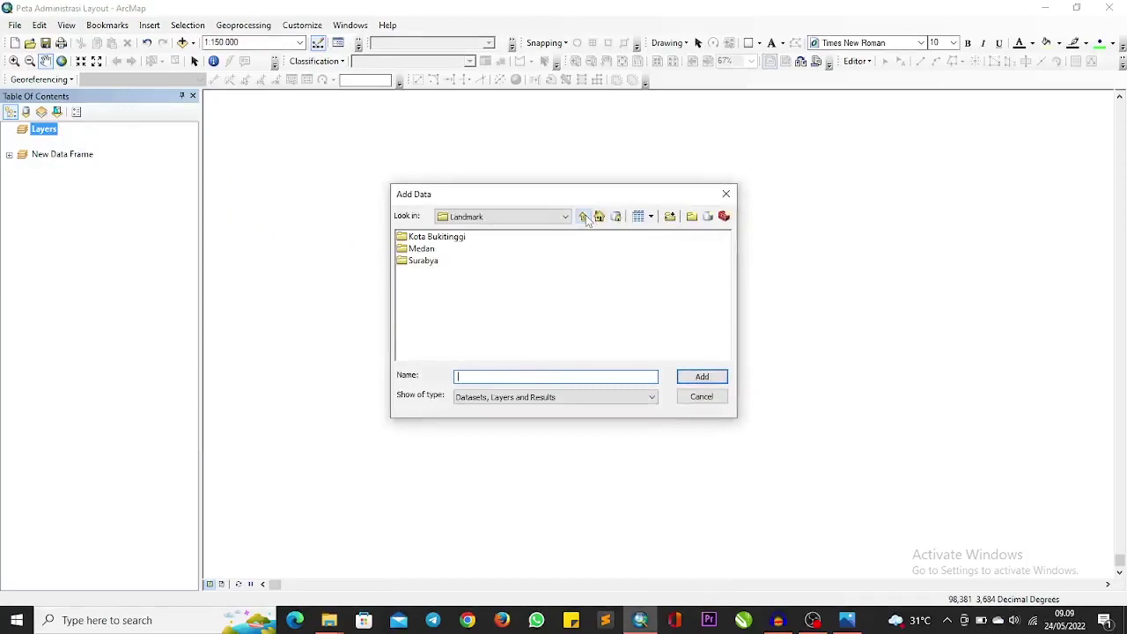
{"action": "left_click", "coordinate": [557, 216]}
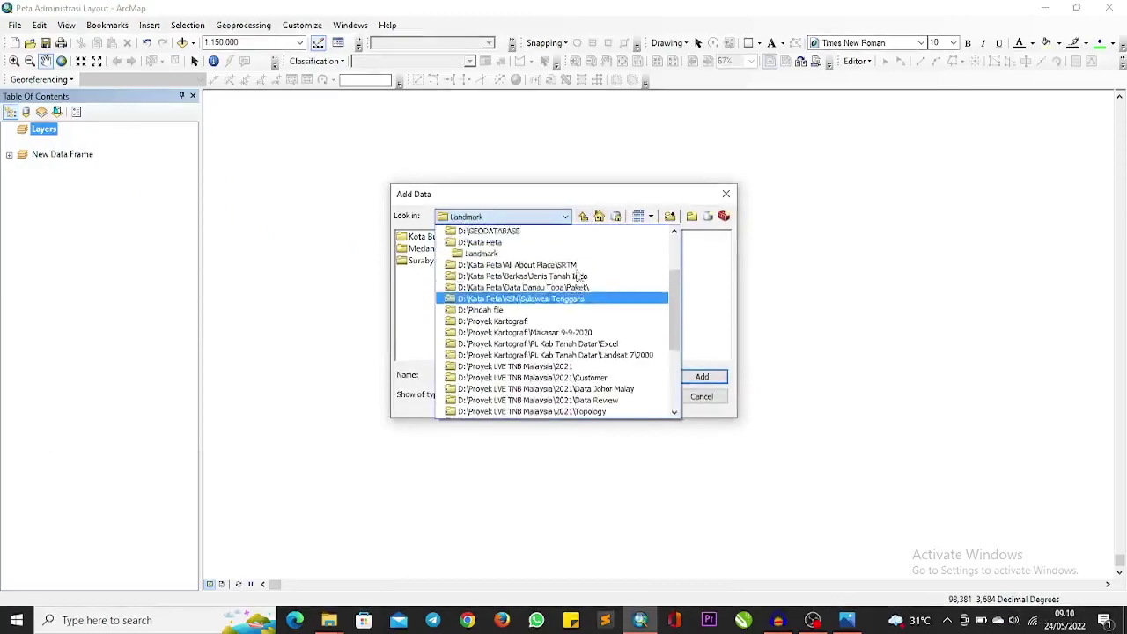
{"action": "scroll", "coordinate": [564, 264], "scroll_direction": "up", "scroll_amount": 4}
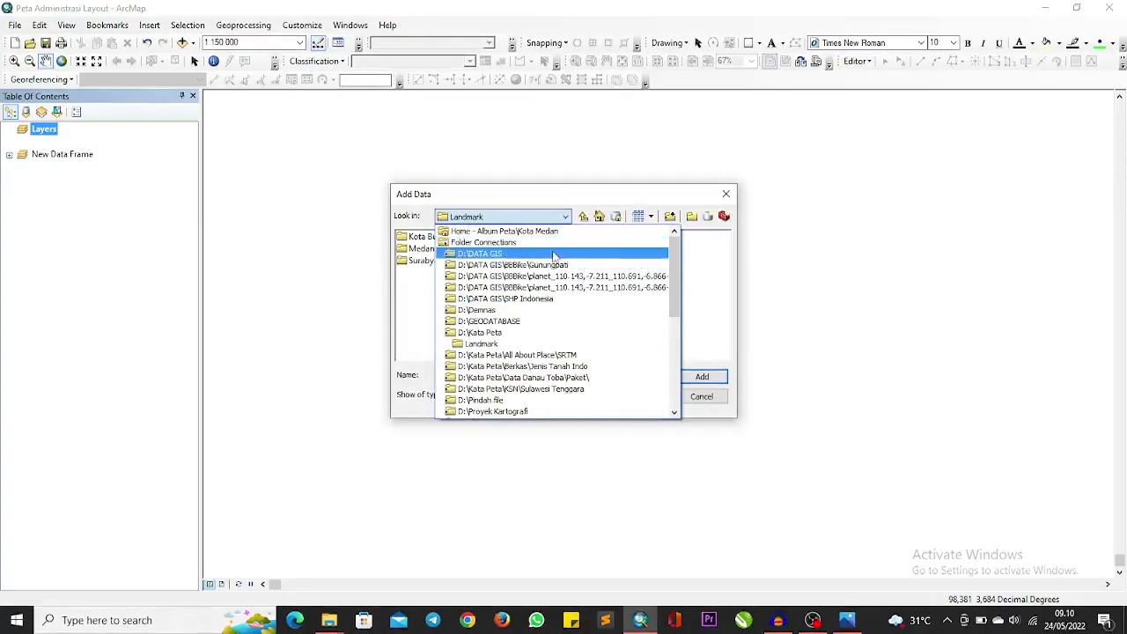
{"action": "left_click", "coordinate": [557, 253]}
{"action": "left_click_drag", "start_coordinate": [546, 361], "coordinate": [703, 367]}
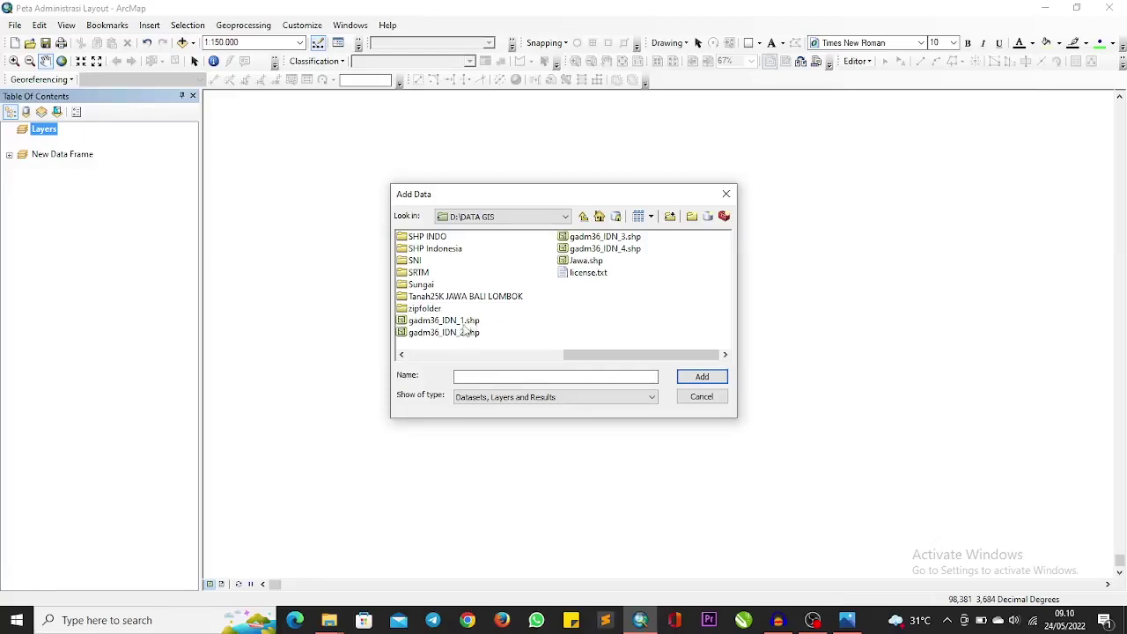
Examine the four administrative boundary shapefiles, gadm36_IDN_1.shp to gadm36_IDN_4.shp, in the D:\DATA GIS folder.
{"action": "left_click", "coordinate": [473, 321]}
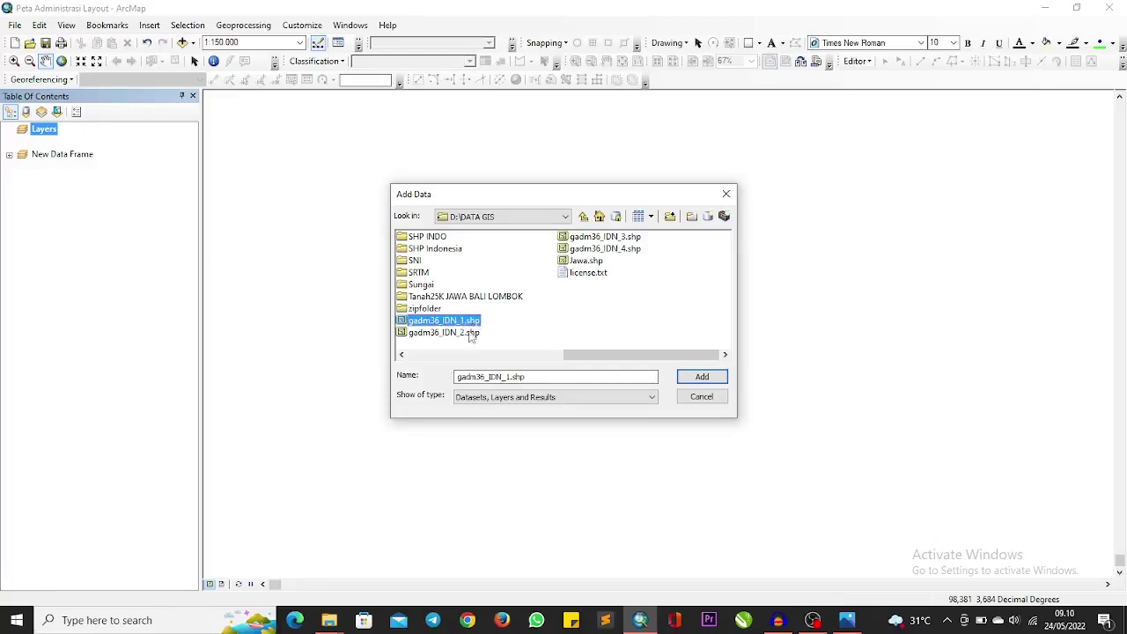
{"action": "left_click", "coordinate": [469, 332]}
{"action": "left_click", "coordinate": [471, 323]}
{"action": "left_click", "coordinate": [625, 240]}
{"action": "left_click", "coordinate": [630, 252]}
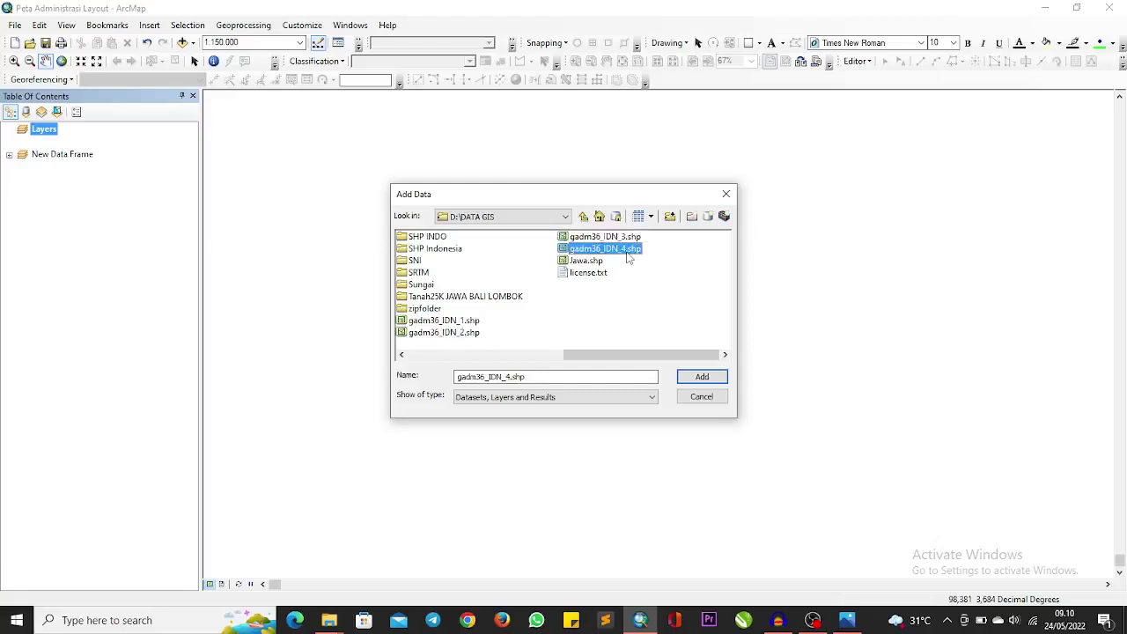
{"action": "left_click", "coordinate": [481, 321]}
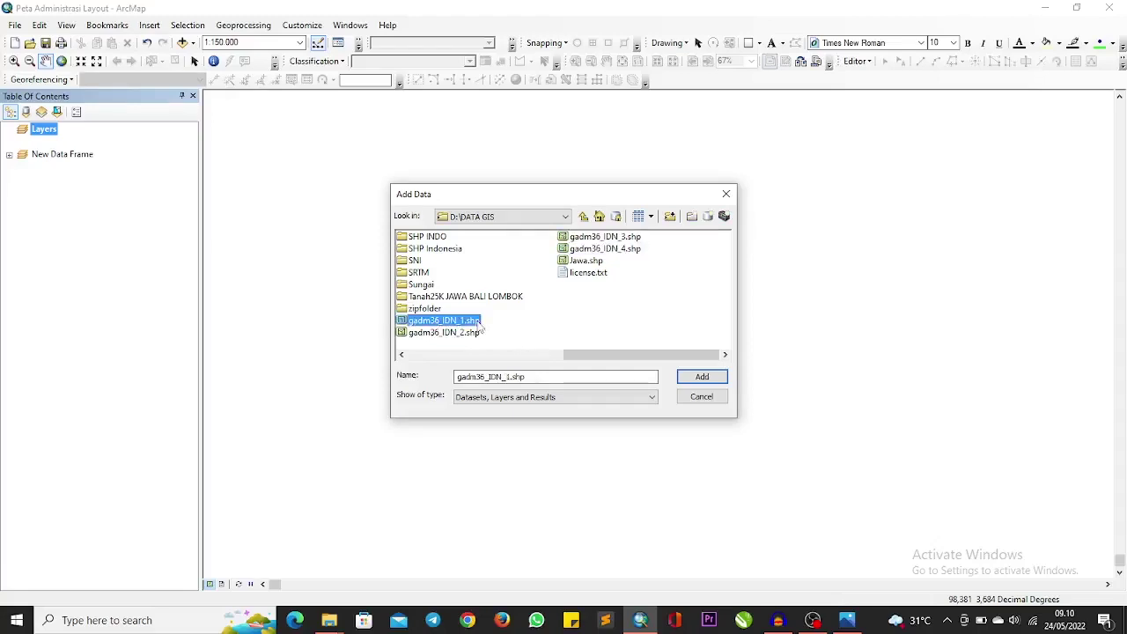
{"action": "left_click", "coordinate": [481, 333]}
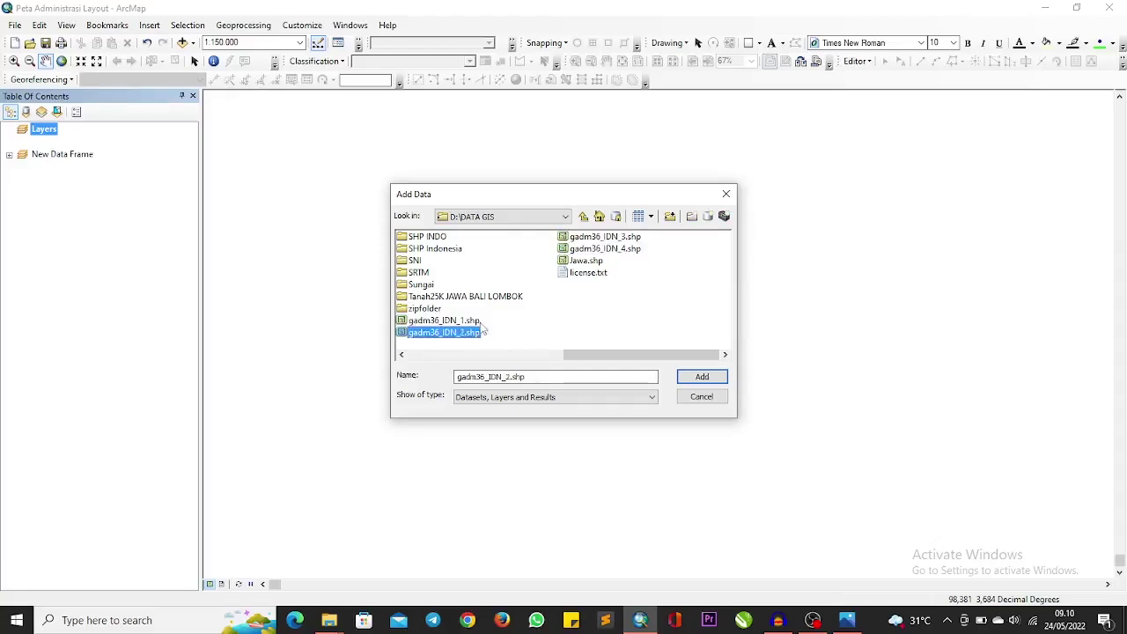
{"action": "left_click", "coordinate": [482, 322]}
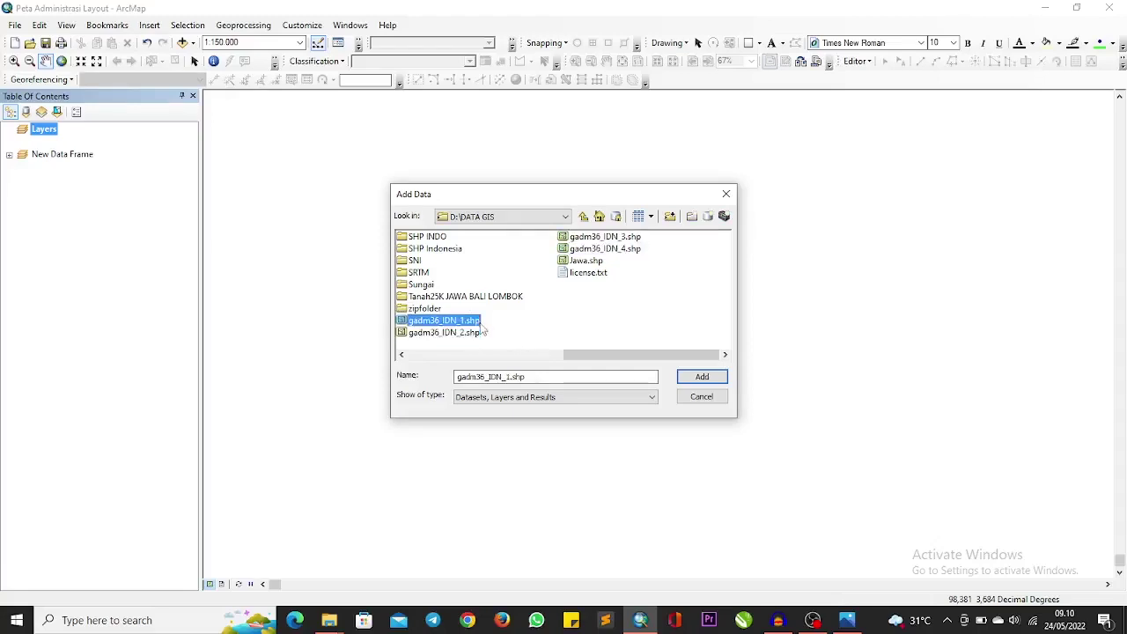
{"action": "left_click", "coordinate": [629, 238]}
{"action": "left_click", "coordinate": [630, 249]}
{"action": "left_click", "coordinate": [634, 239]}
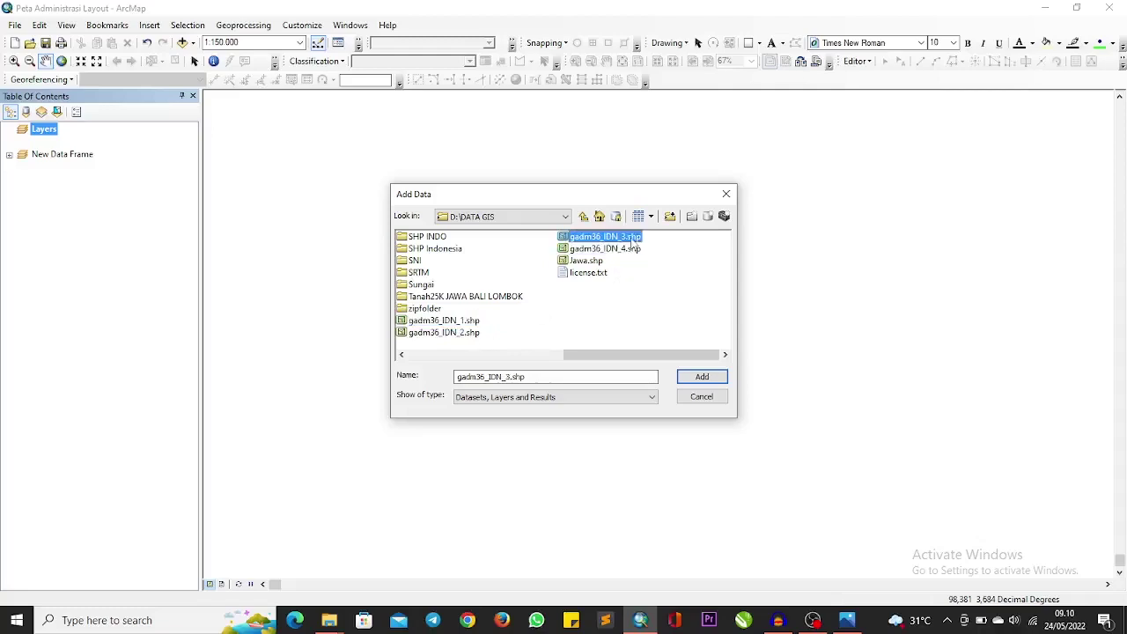
{"action": "left_click", "coordinate": [497, 336]}
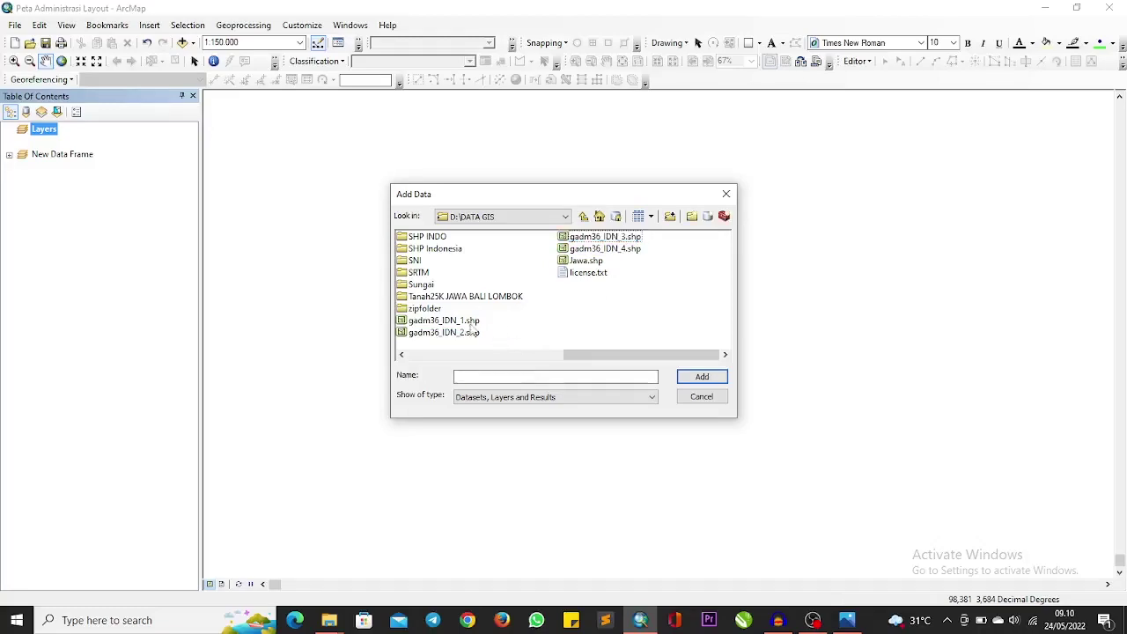
{"action": "left_click", "coordinate": [469, 322]}
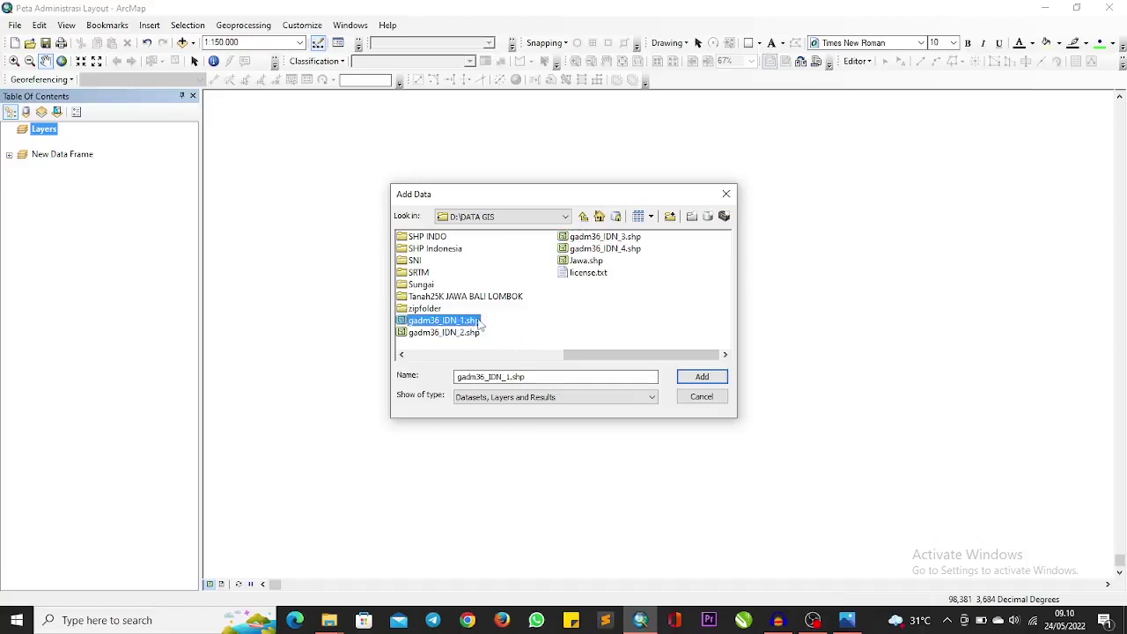
{"action": "left_click", "coordinate": [472, 334]}
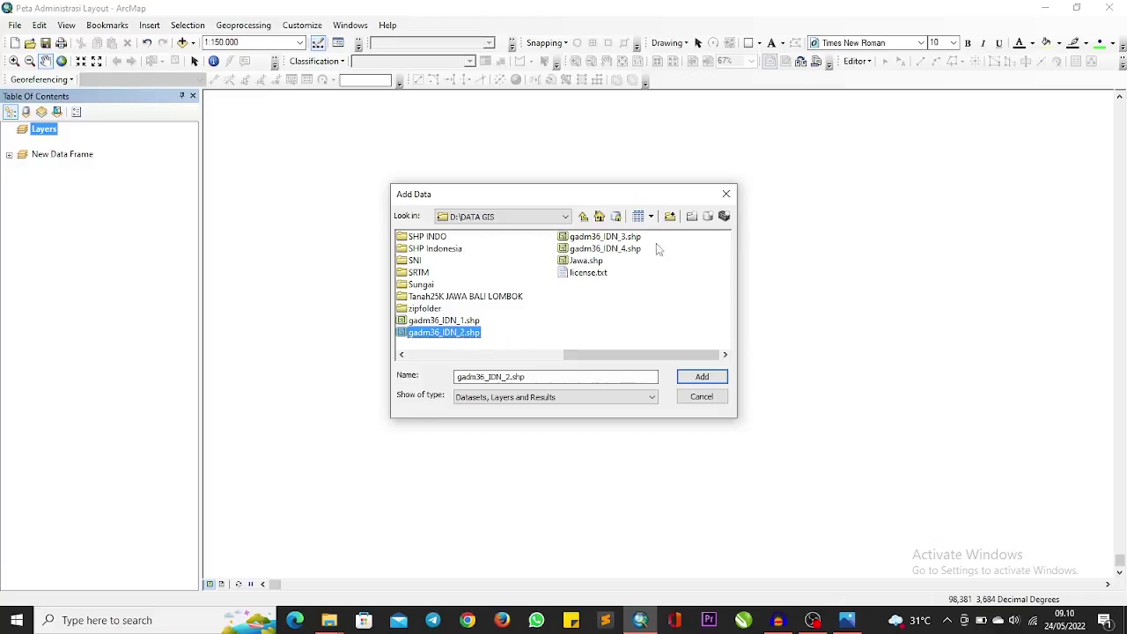
{"action": "left_click", "coordinate": [628, 242]}
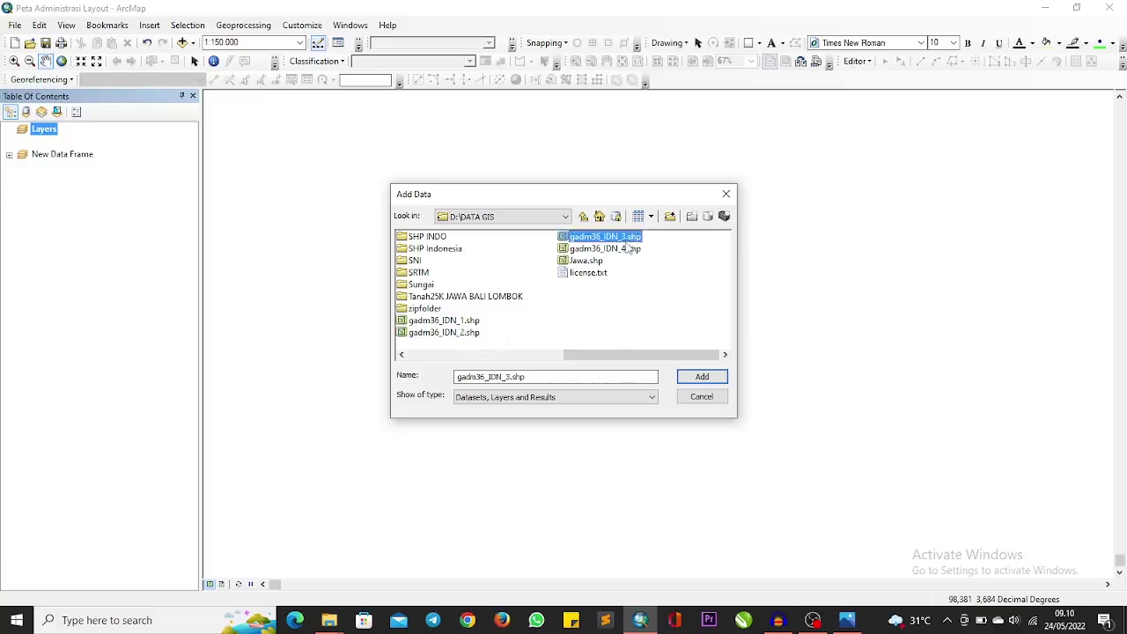
{"action": "left_click", "coordinate": [625, 250]}
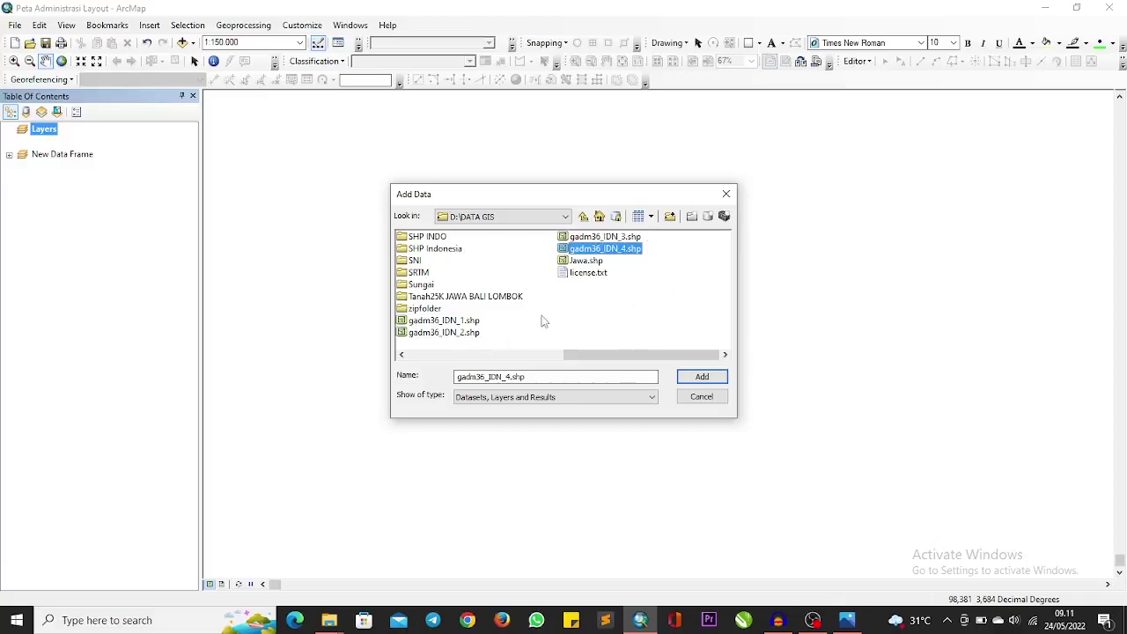
Add the gadm36_IDN_2.shp boundary shapefile to the Layers data frame and inspect it on the map.
{"action": "left_click", "coordinate": [473, 334]}
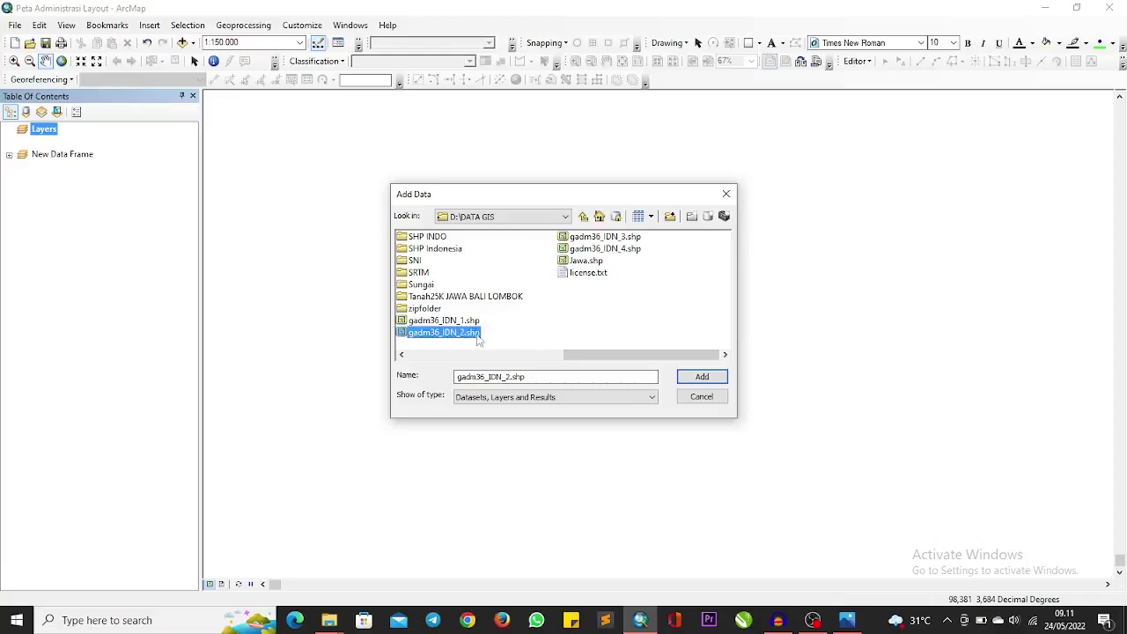
{"action": "double_click", "coordinate": [476, 334]}
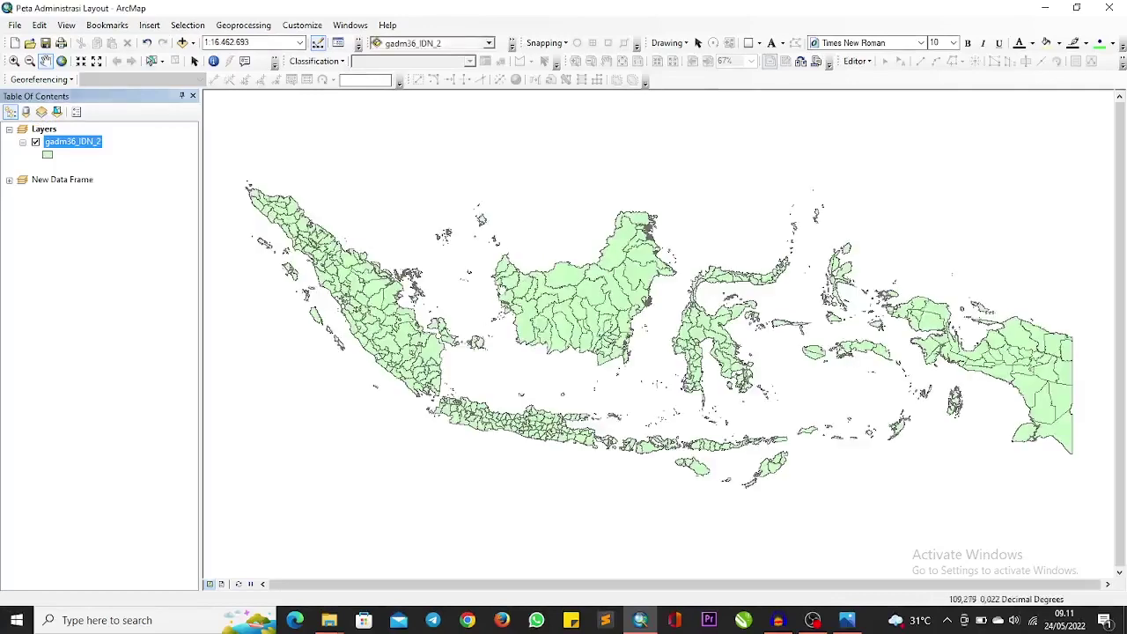
{"action": "mouse_move", "coordinate": [505, 296]}
{"action": "left_mouse_down"}
{"action": "mouse_move", "coordinate": [488, 290]}
{"action": "mouse_move", "coordinate": [500, 283]}
{"action": "left_mouse_up"}
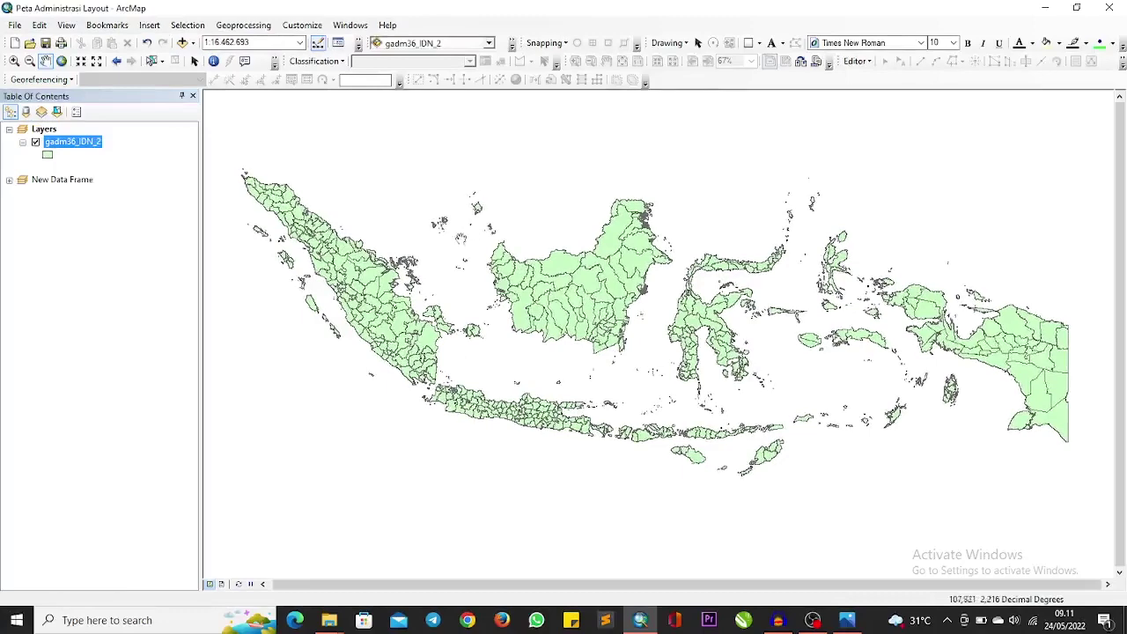
{"action": "scroll", "coordinate": [348, 263], "scroll_direction": "up", "scroll_amount": 5}
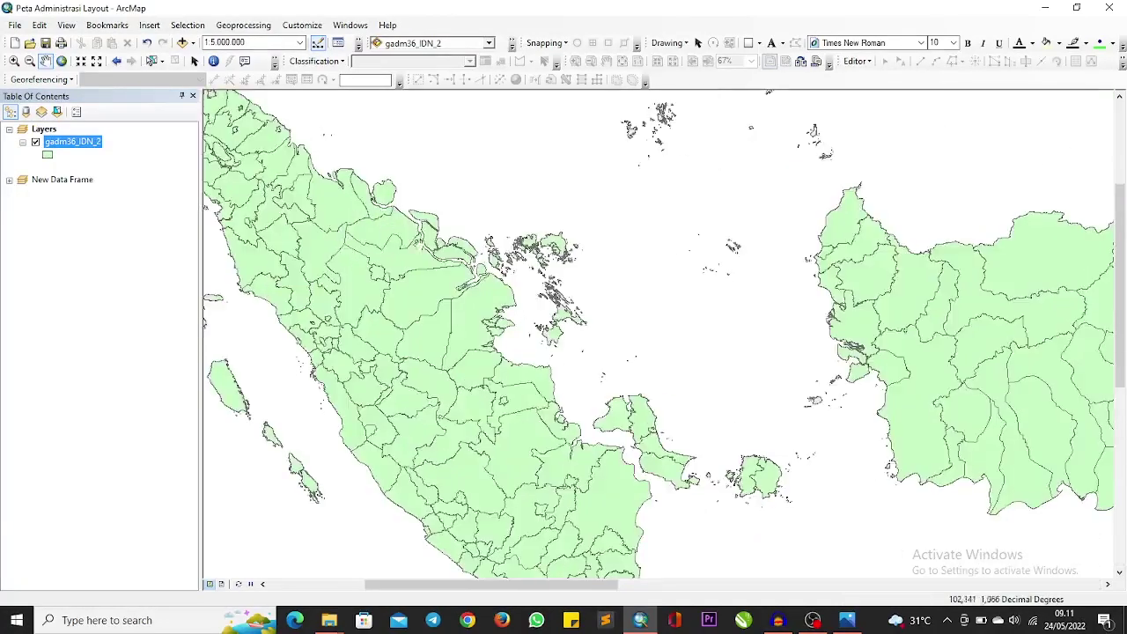
{"action": "scroll", "coordinate": [446, 221], "scroll_direction": "down", "scroll_amount": 3}
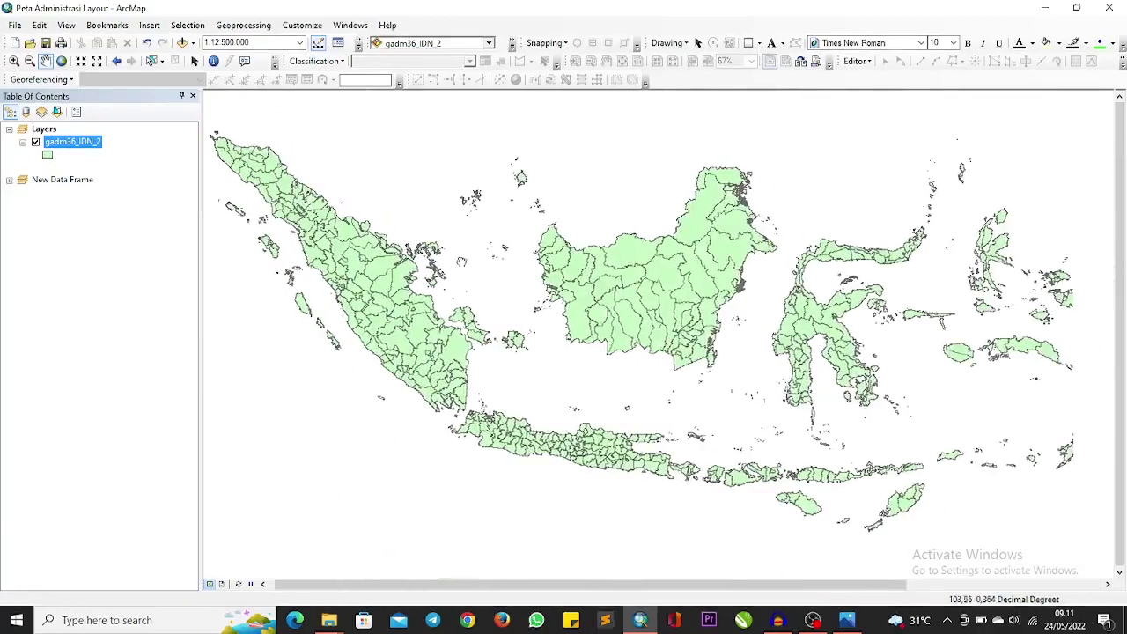
Open the Query Builder for the definition query of the gadm36_IDN_2 layer.
{"action": "right_click", "coordinate": [86, 141]}
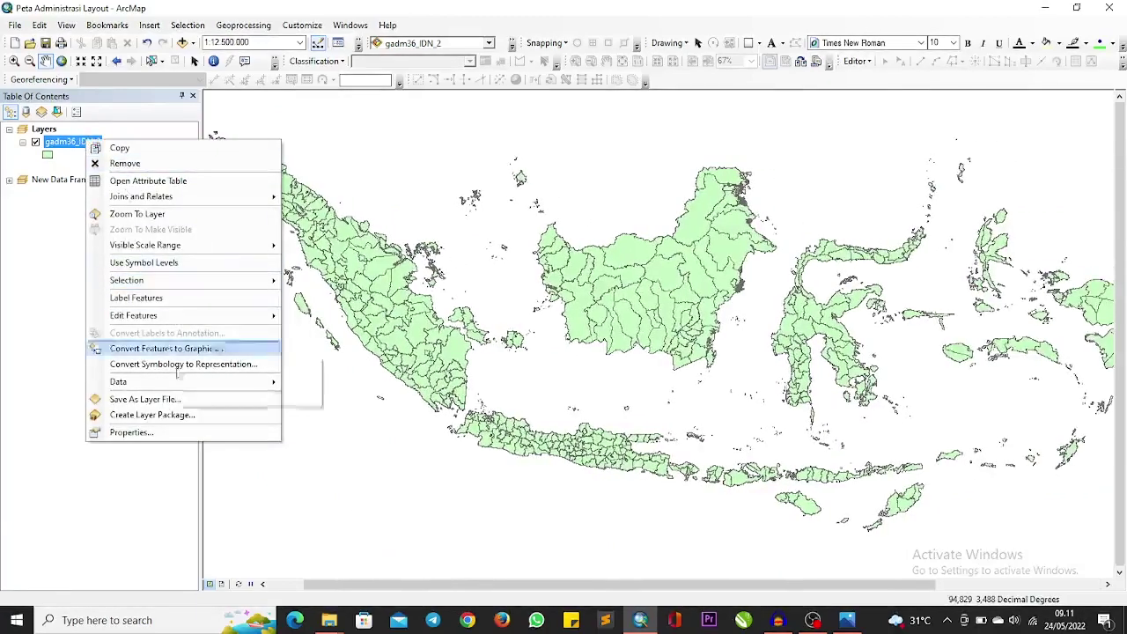
{"action": "left_click", "coordinate": [174, 432]}
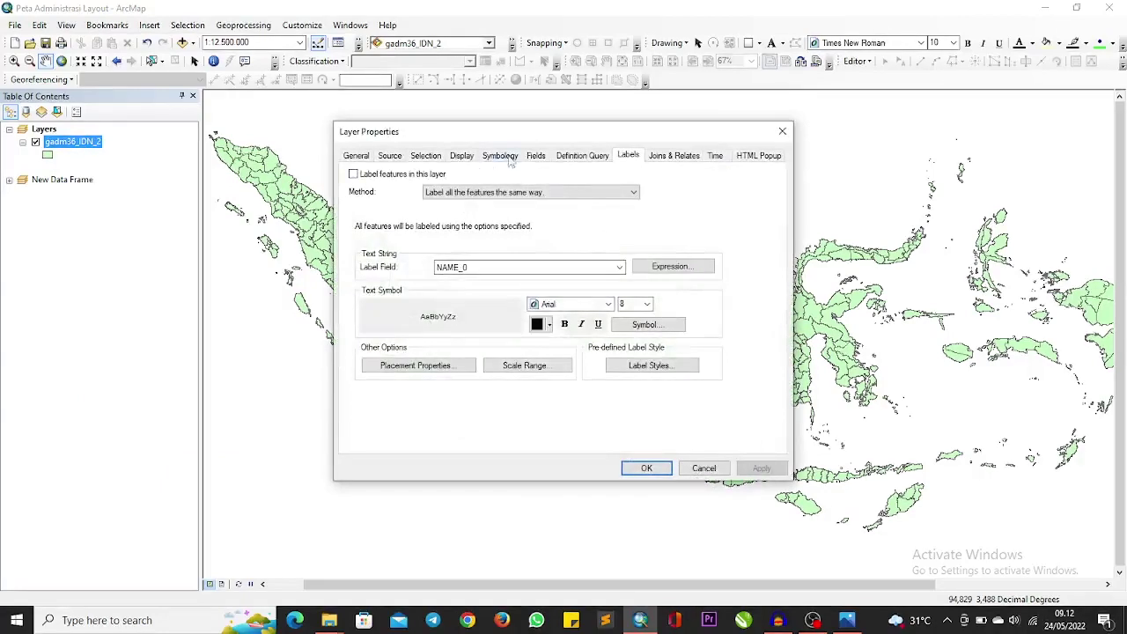
{"action": "left_click", "coordinate": [570, 160]}
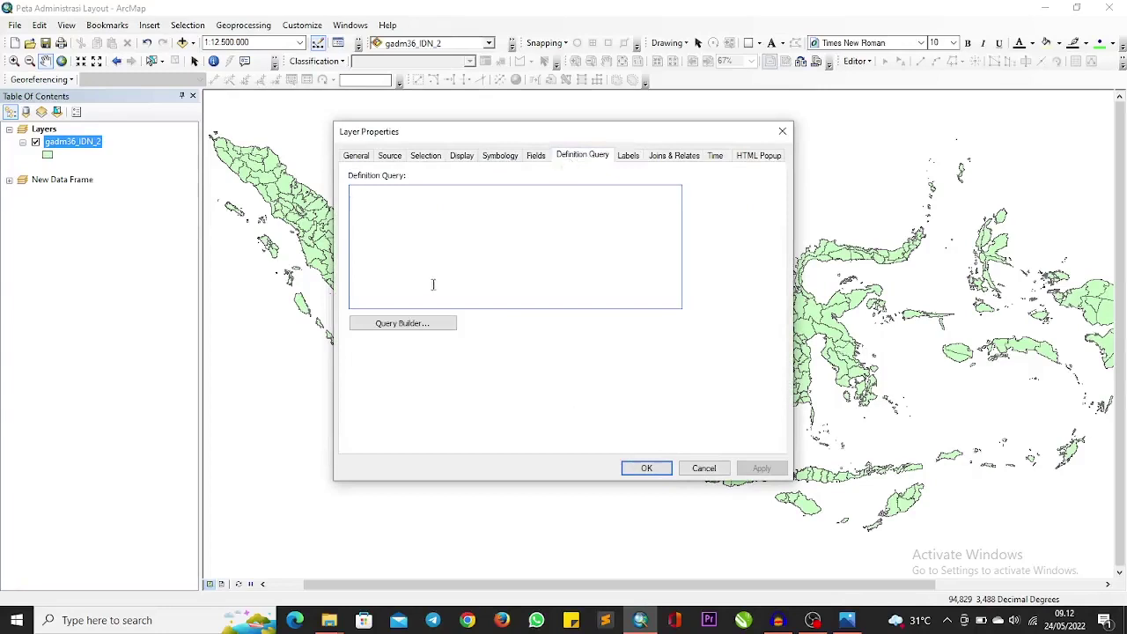
{"action": "left_click", "coordinate": [370, 333]}
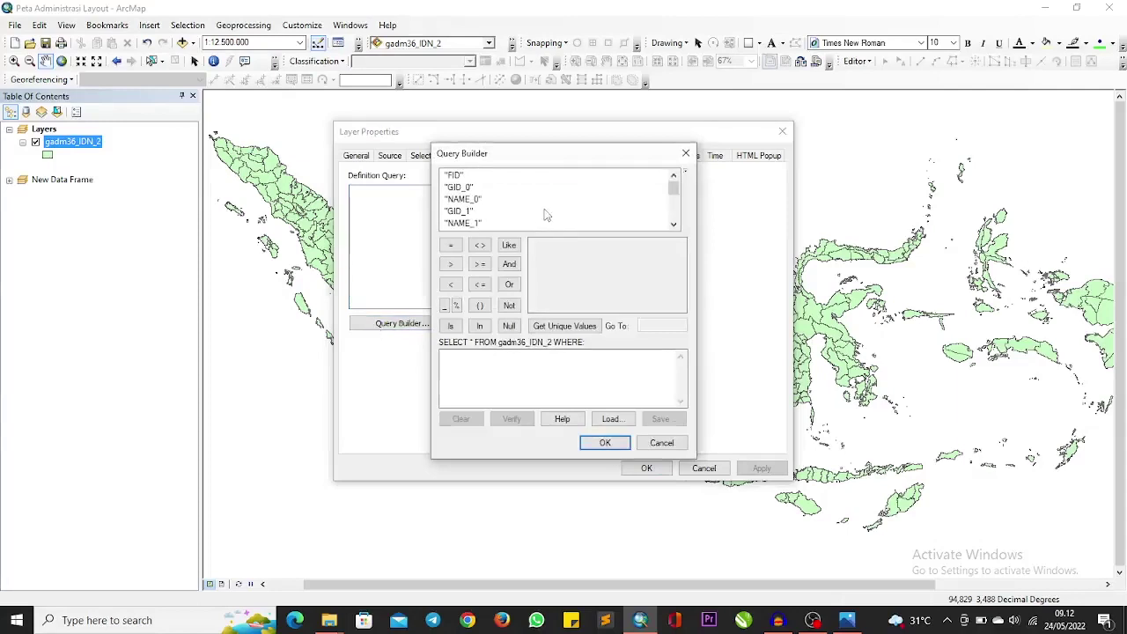
Filter the gadm36_IDN_2 layer with the definition query "NAME_2" = 'Kota Medan' and apply it to the layer.
{"action": "scroll", "coordinate": [546, 213], "scroll_direction": "down", "scroll_amount": 1}
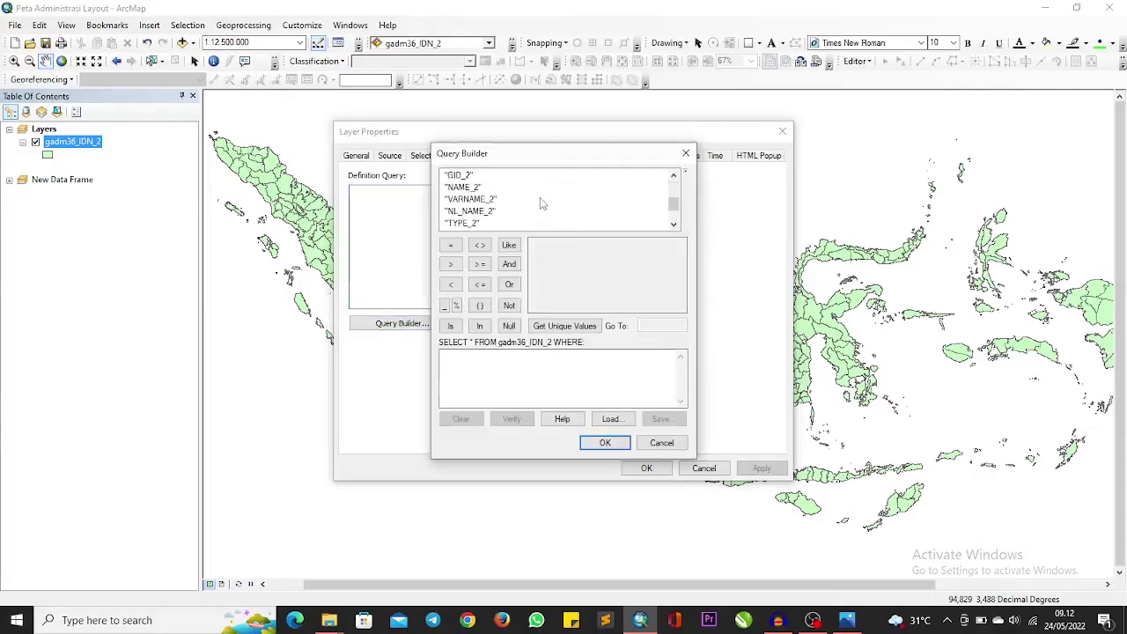
{"action": "double_click", "coordinate": [475, 187]}
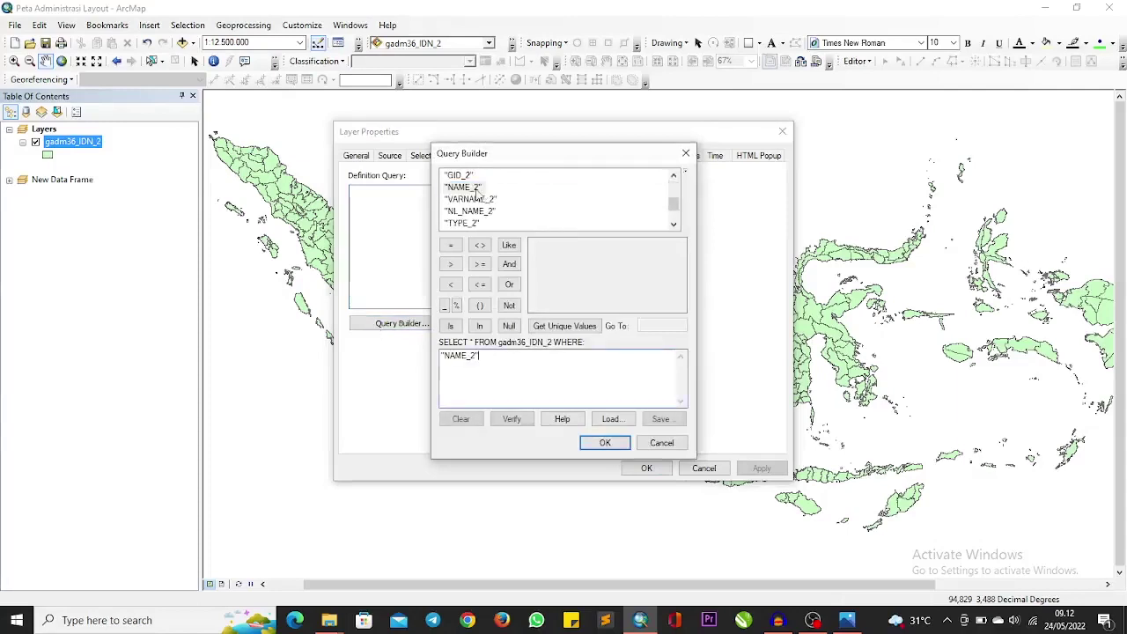
{"action": "left_click", "coordinate": [451, 247]}
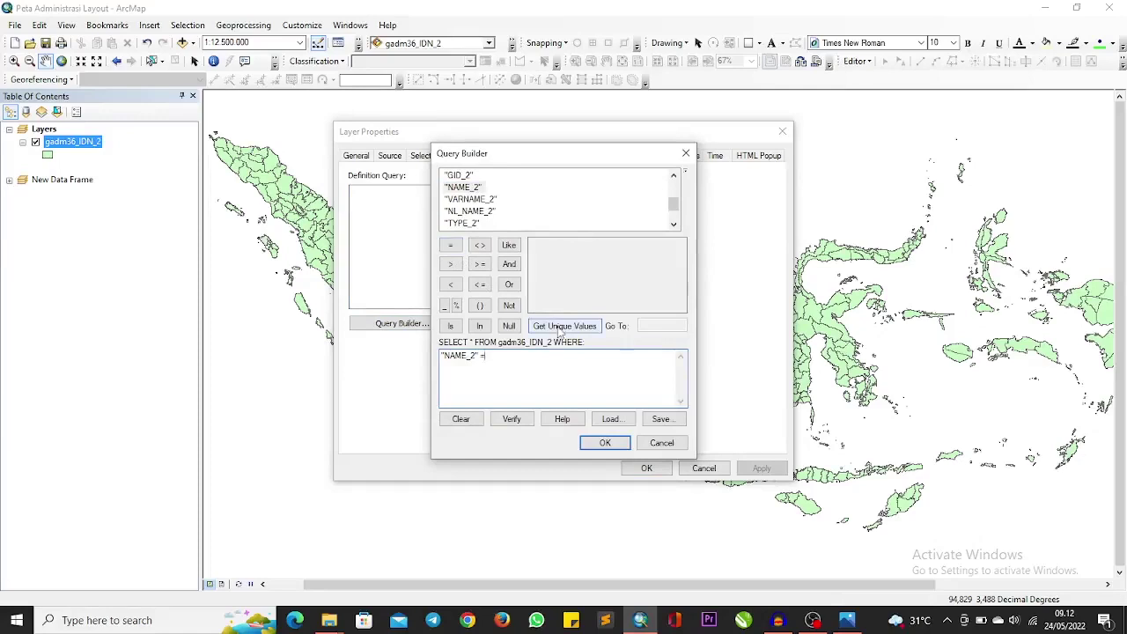
{"action": "left_click", "coordinate": [594, 329]}
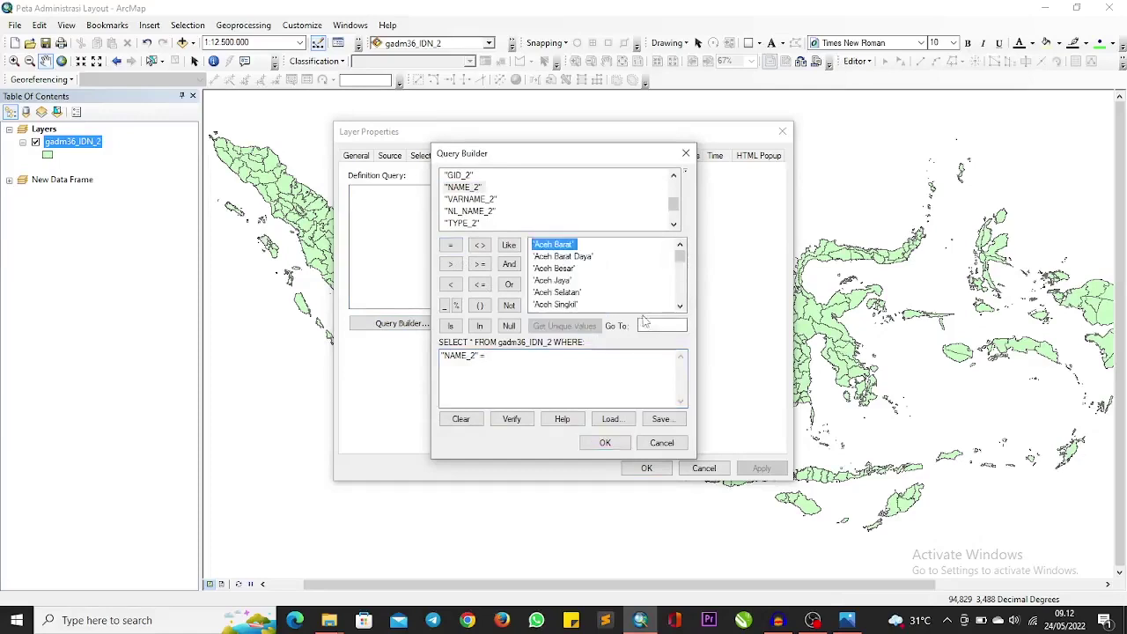
{"action": "left_click_drag", "start_coordinate": [680, 261], "coordinate": [680, 294]}
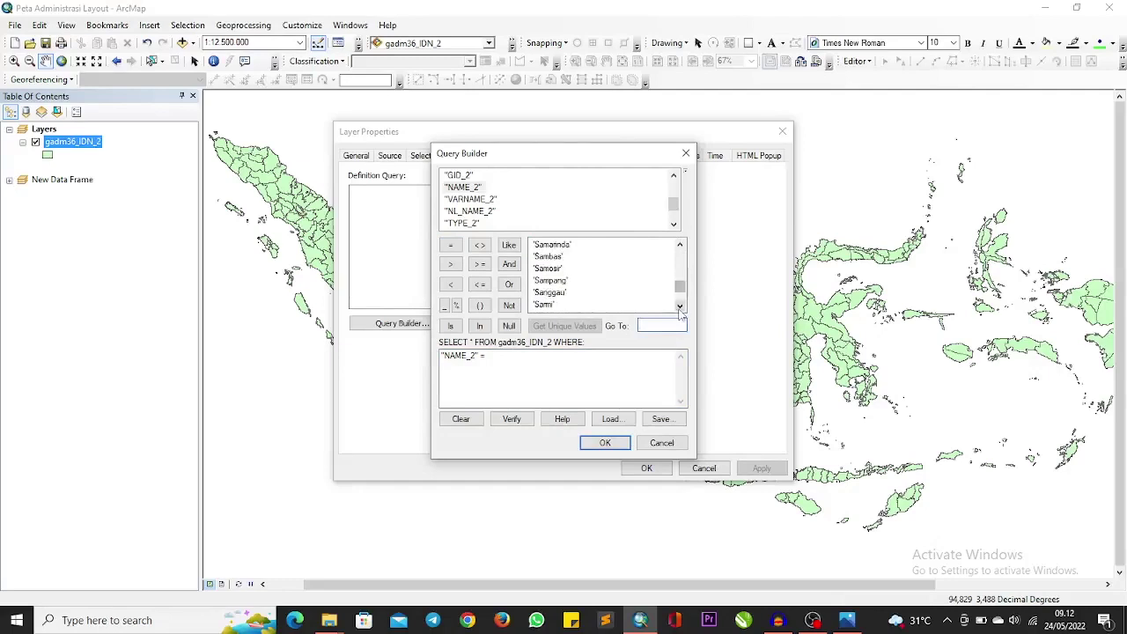
{"action": "type", "text": "kota meda"}
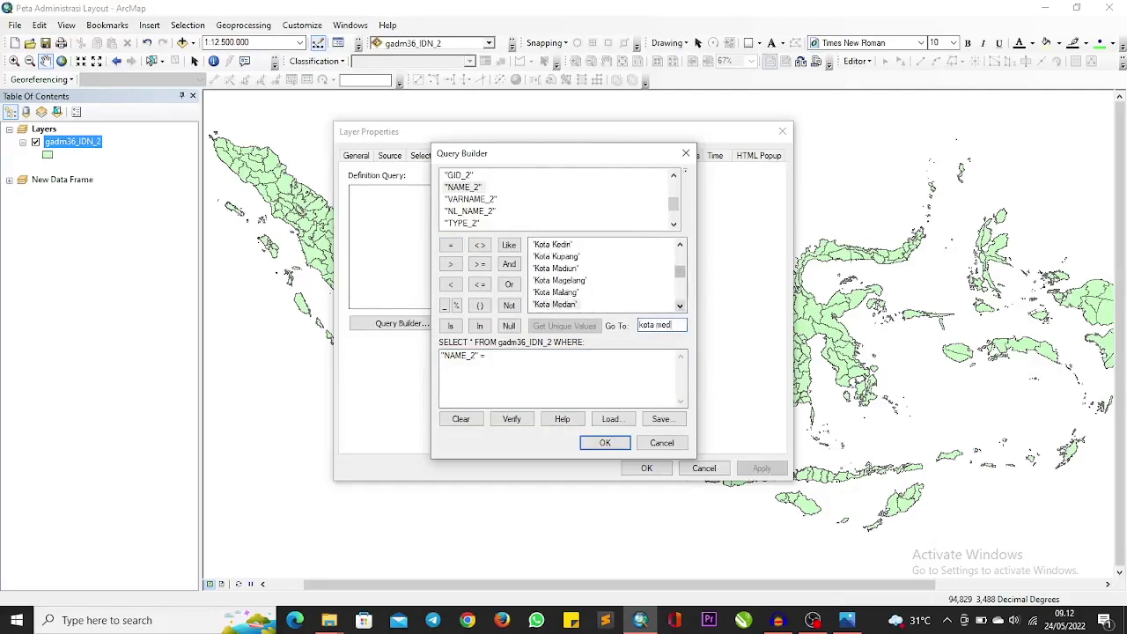
{"action": "left_click", "coordinate": [557, 305]}
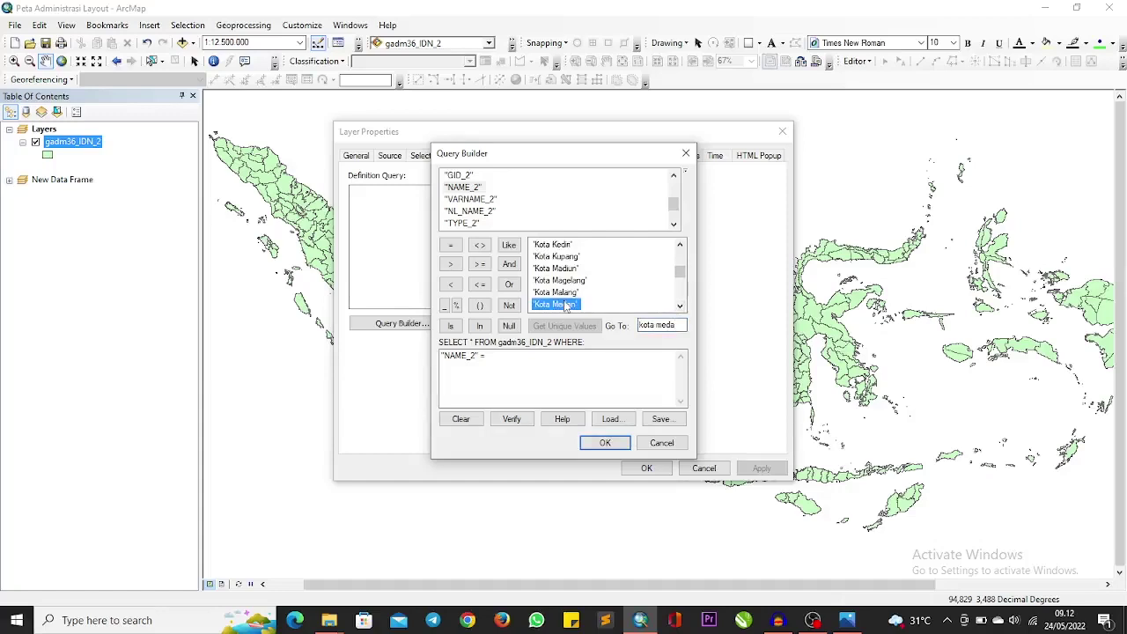
{"action": "double_click", "coordinate": [565, 305]}
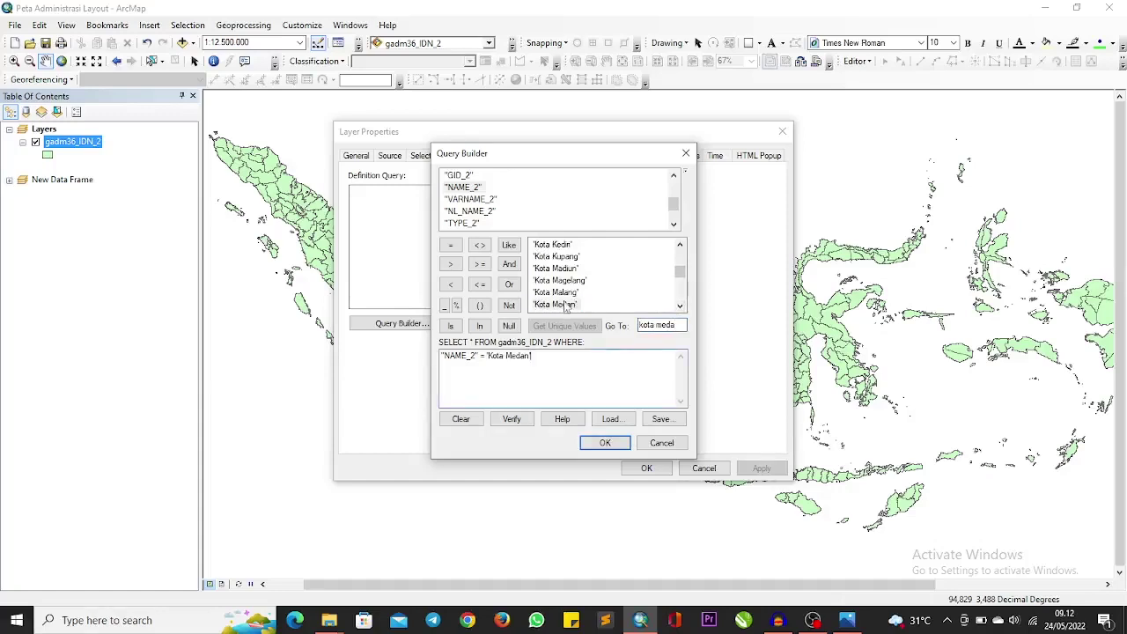
{"action": "left_click", "coordinate": [601, 443]}
{"action": "left_click", "coordinate": [647, 468]}
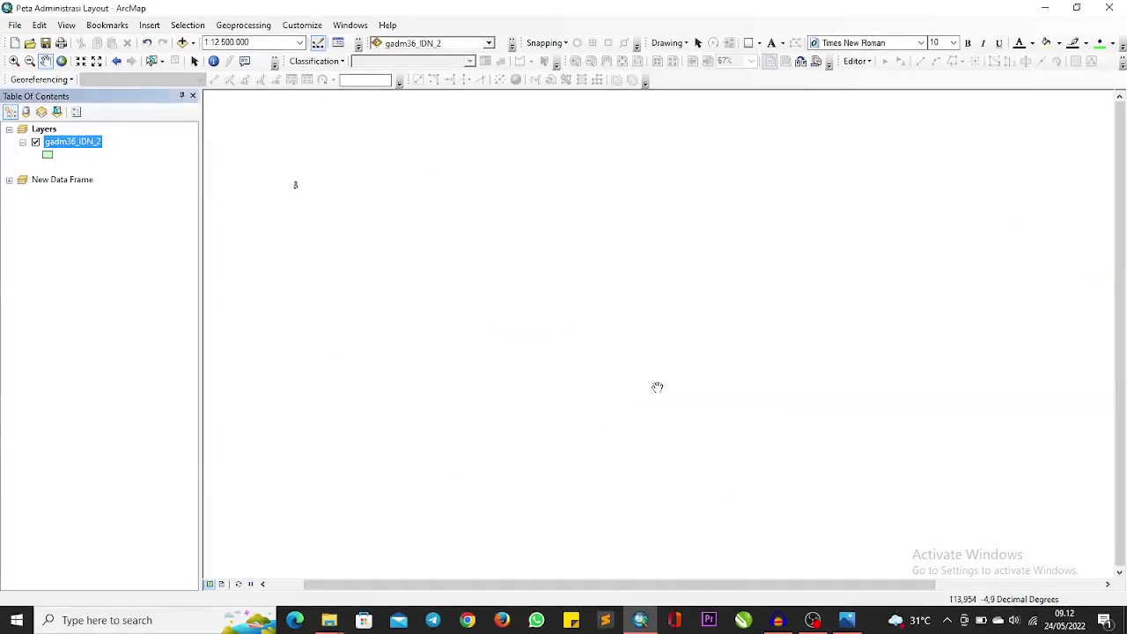
Zoom to the extent of the filtered gadm36_IDN_2 layer and centre the Kota Medan boundary on the map.
{"action": "left_click_drag", "start_coordinate": [328, 225], "coordinate": [375, 251]}
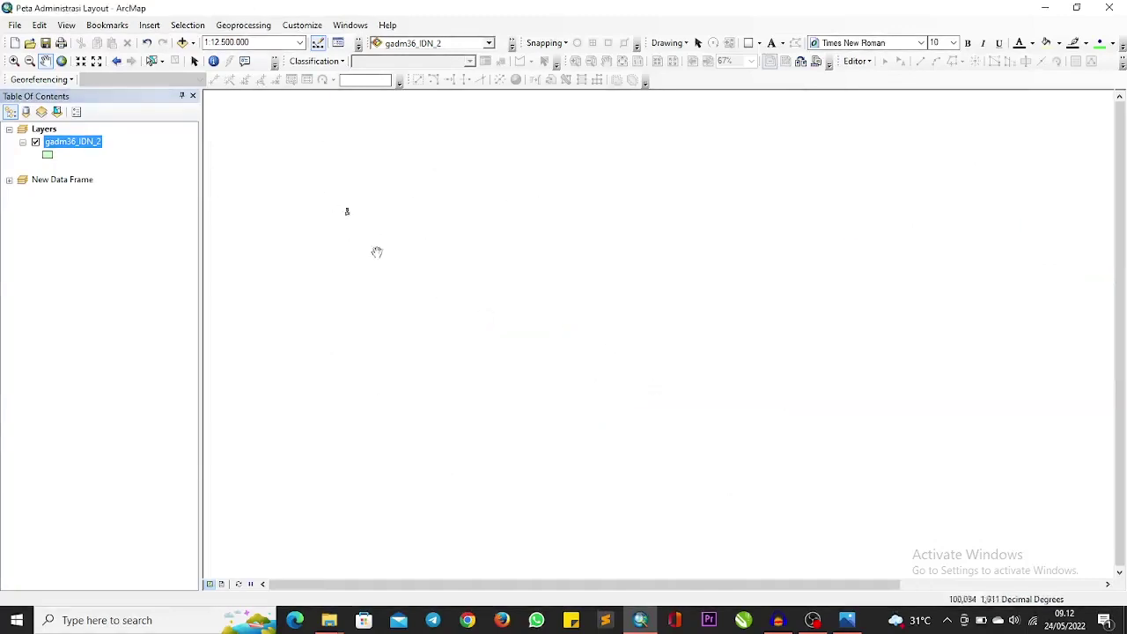
{"action": "left_click_drag", "start_coordinate": [428, 277], "coordinate": [393, 290]}
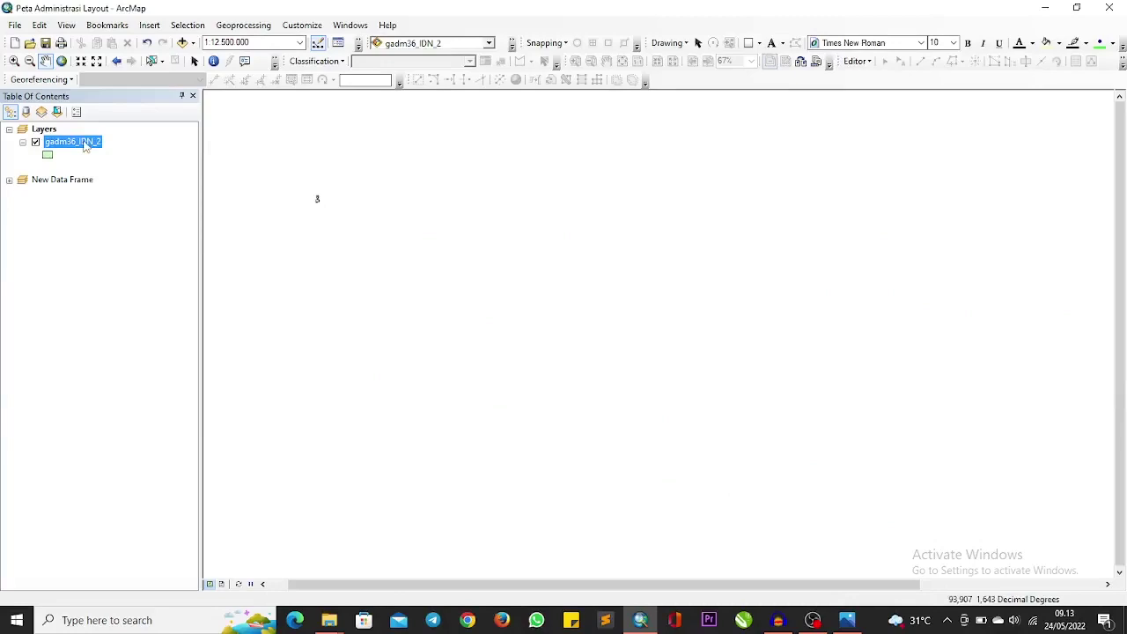
{"action": "mouse_move", "coordinate": [329, 211]}
{"action": "left_mouse_down"}
{"action": "mouse_move", "coordinate": [361, 212]}
{"action": "mouse_move", "coordinate": [350, 226]}
{"action": "mouse_move", "coordinate": [336, 222]}
{"action": "left_mouse_up"}
{"action": "right_click", "coordinate": [85, 144]}
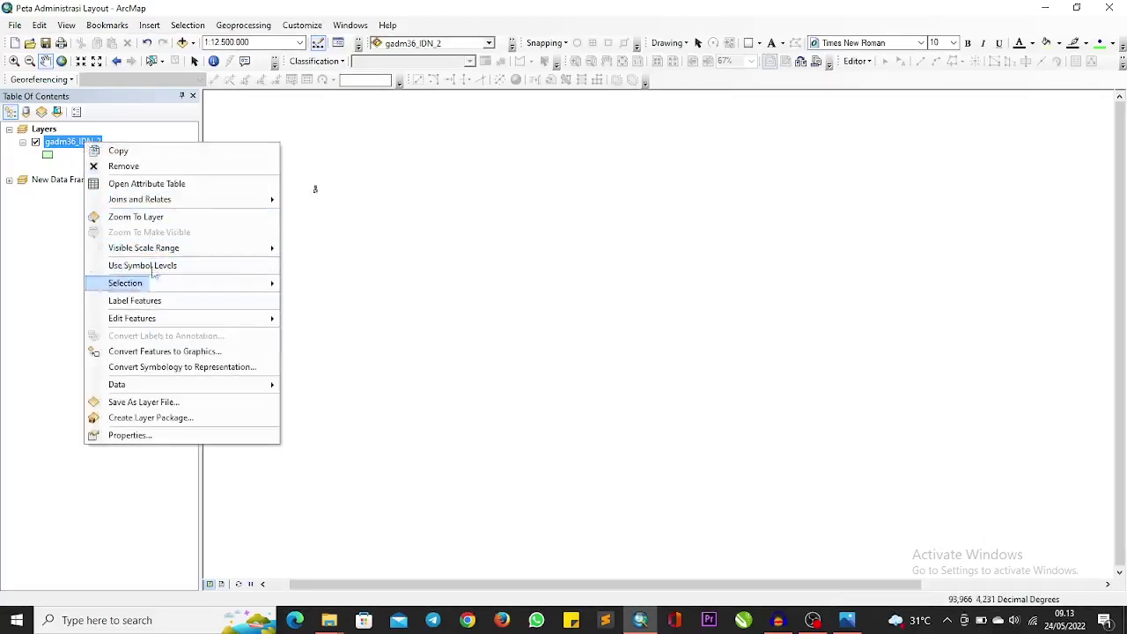
{"action": "left_click", "coordinate": [136, 216]}
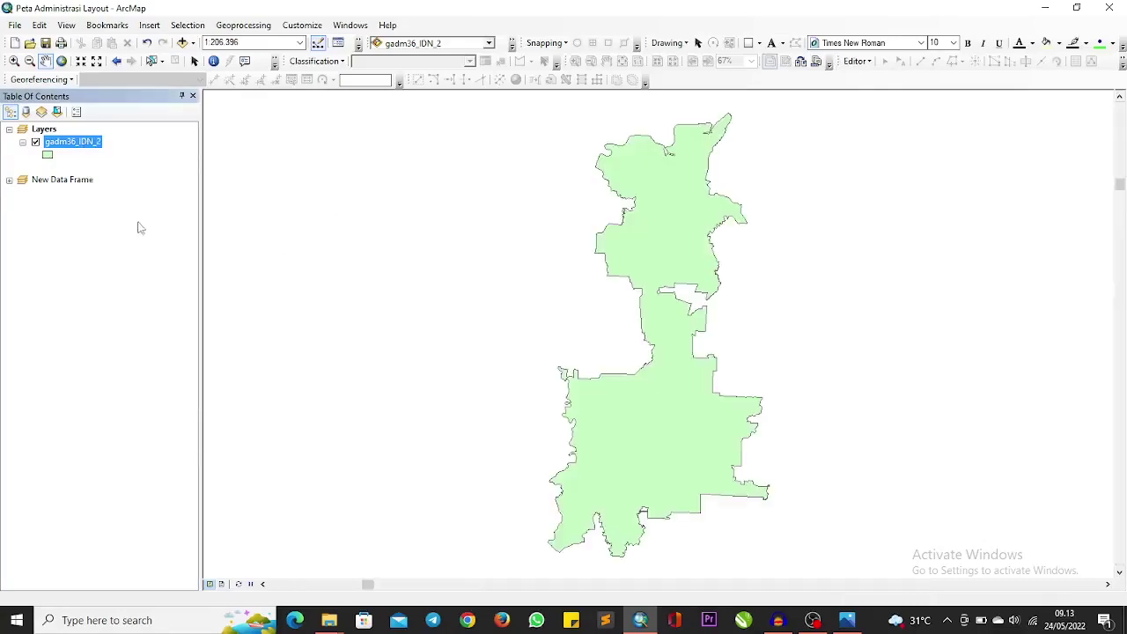
{"action": "mouse_move", "coordinate": [709, 365]}
{"action": "left_mouse_down"}
{"action": "mouse_move", "coordinate": [643, 354]}
{"action": "mouse_move", "coordinate": [642, 320]}
{"action": "mouse_move", "coordinate": [694, 357]}
{"action": "left_mouse_up"}
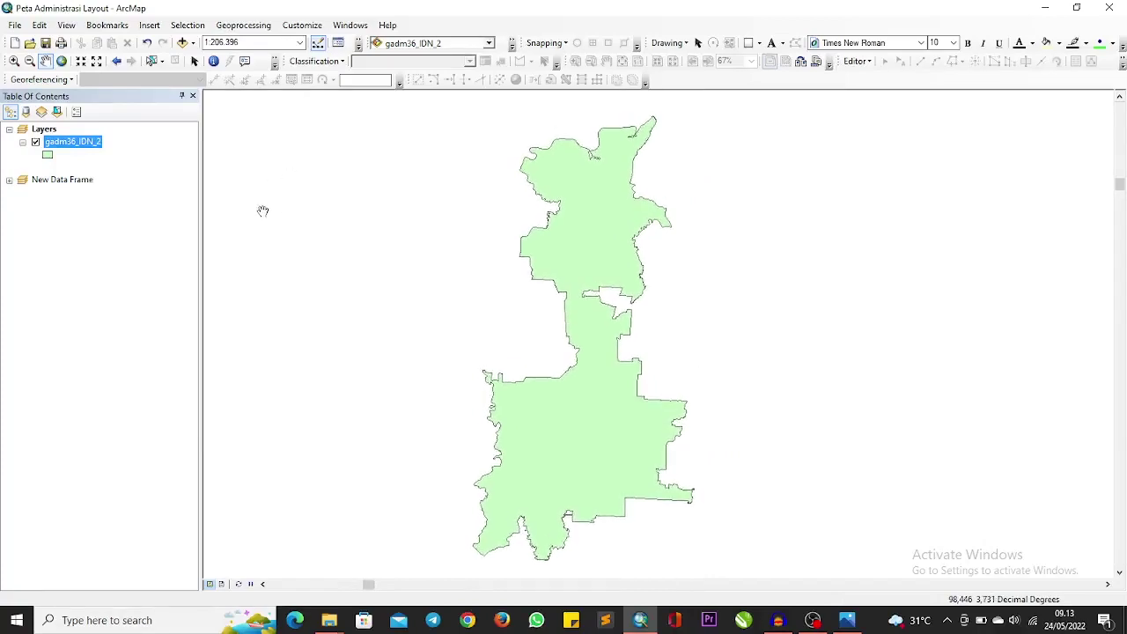
{"action": "left_click_drag", "start_coordinate": [478, 308], "coordinate": [475, 302]}
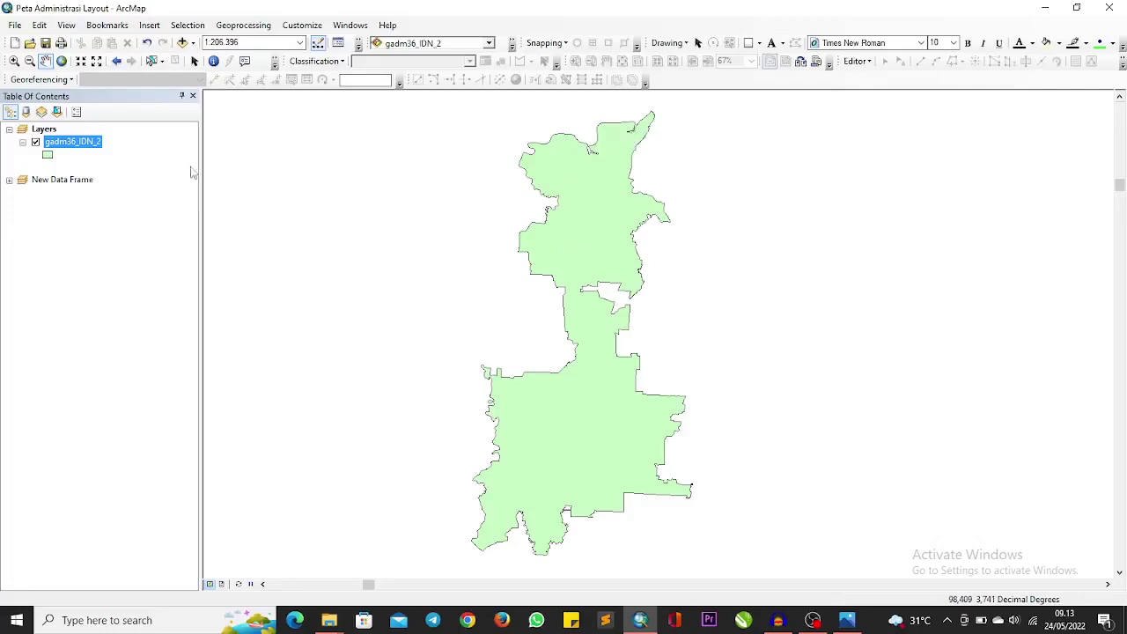
Add the gadm36_IDN_3.shp boundary shapefile from D:\DATA GIS to the Layers data frame.
{"action": "right_click", "coordinate": [51, 130]}
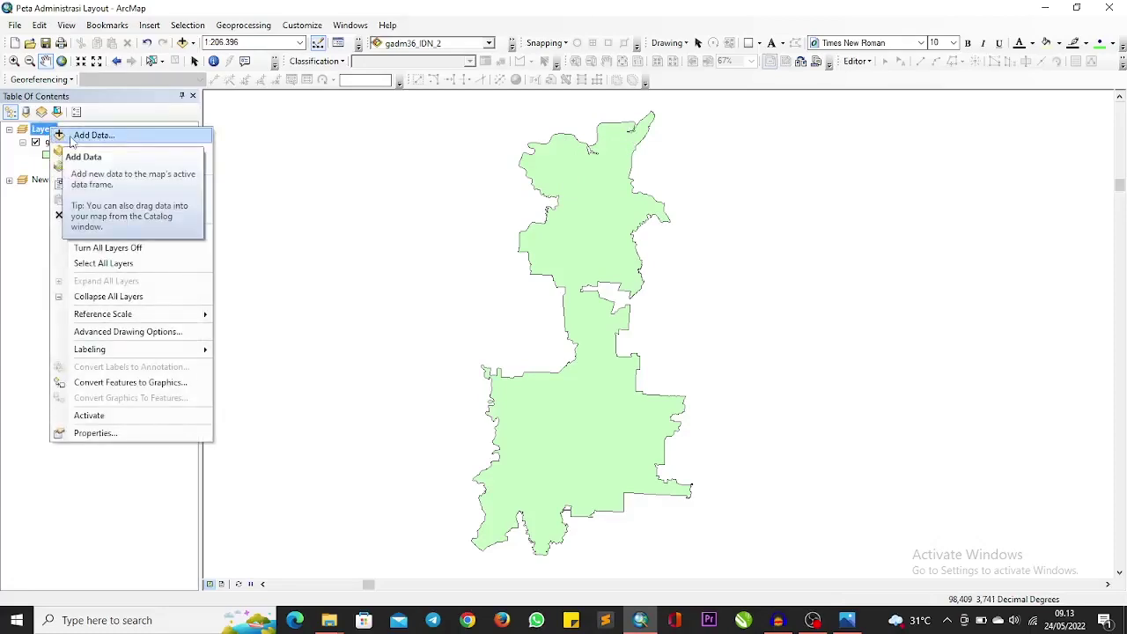
{"action": "left_click", "coordinate": [74, 137]}
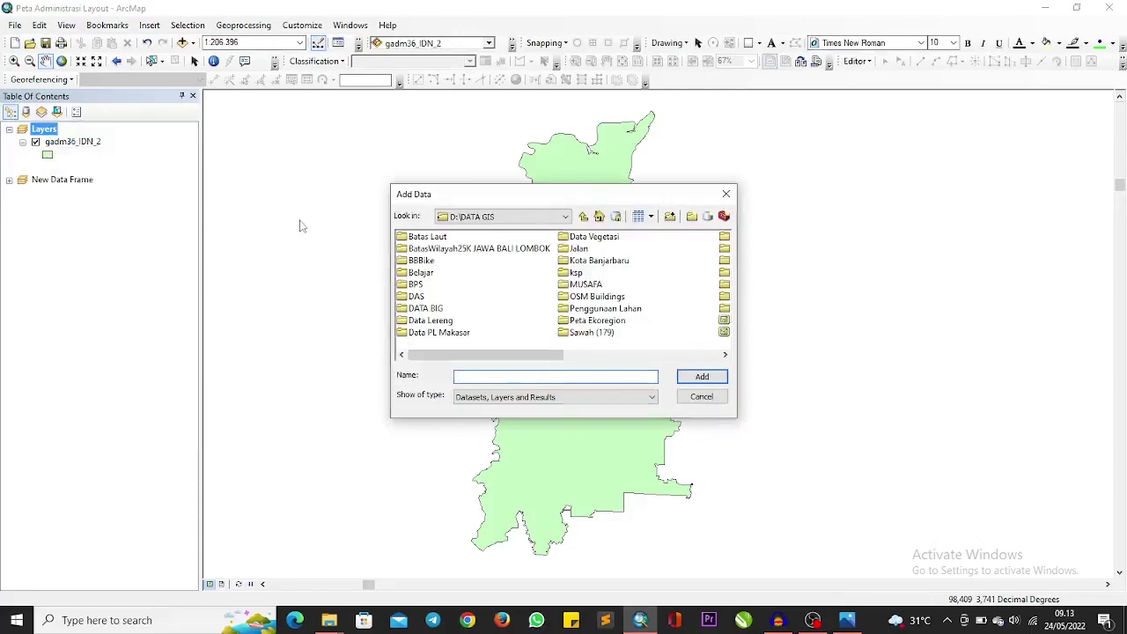
{"action": "scroll", "coordinate": [640, 326], "scroll_direction": "down", "scroll_amount": 1}
{"action": "scroll", "coordinate": [622, 323], "scroll_direction": "down", "scroll_amount": 1}
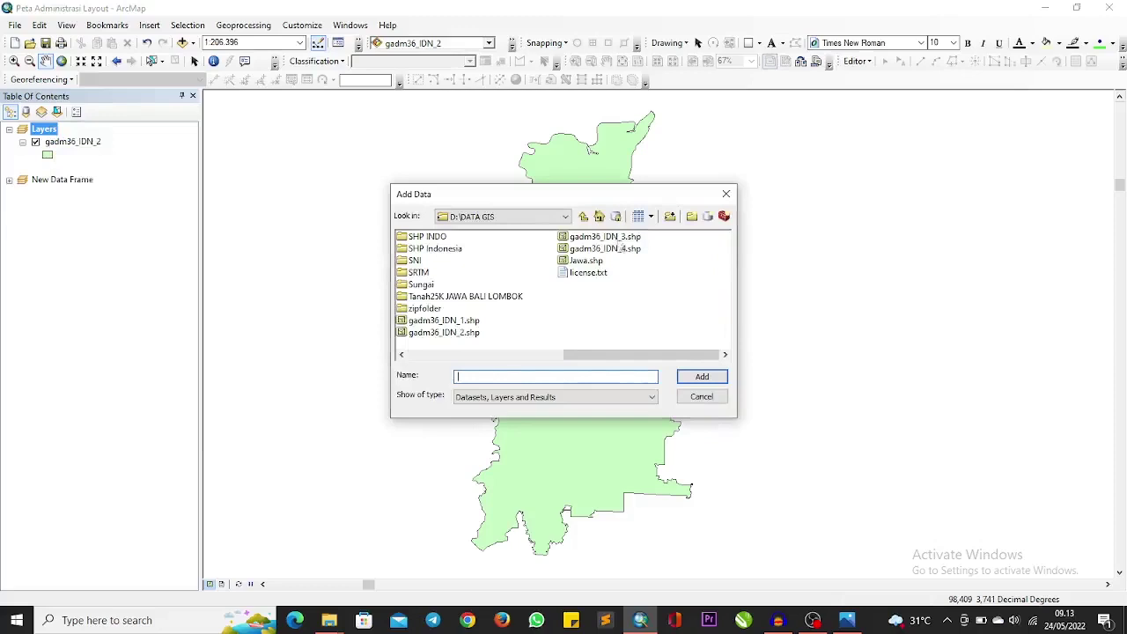
{"action": "left_click", "coordinate": [627, 237]}
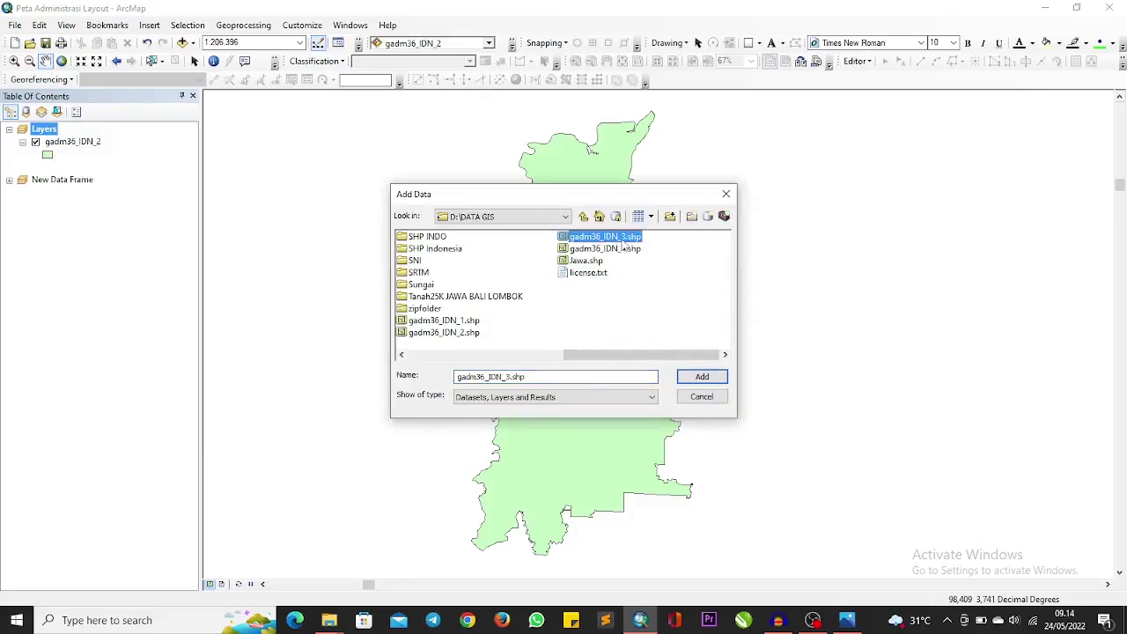
{"action": "key", "text": "Return"}
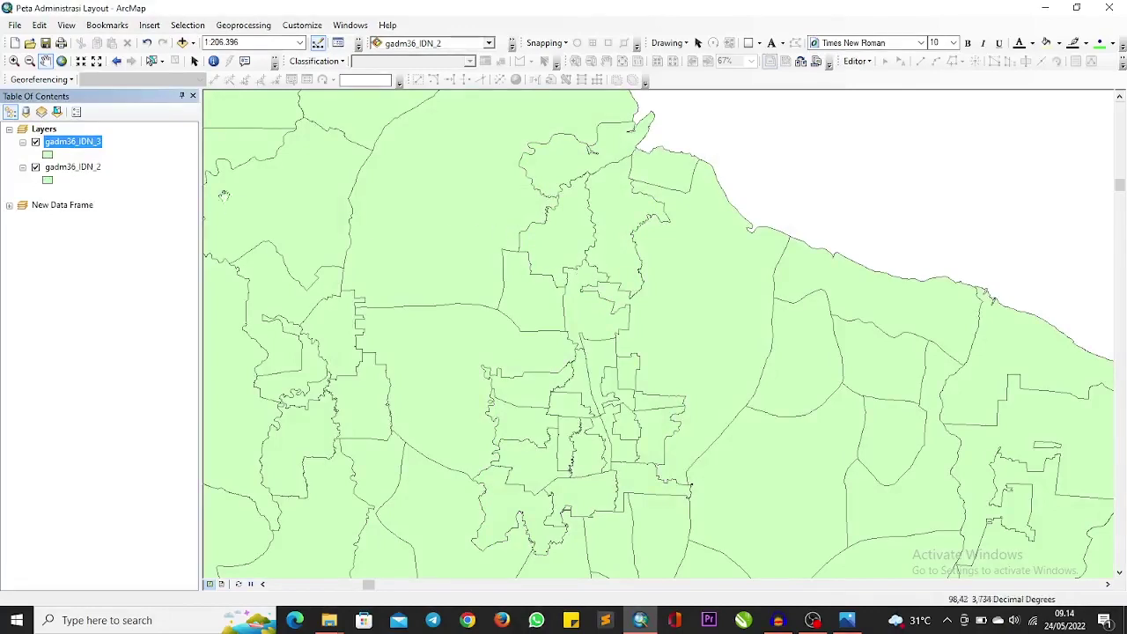
Start a definition query for the gadm36_IDN_3 layer with "NAME_2" = and list the unique values of that field.
{"action": "right_click", "coordinate": [86, 154]}
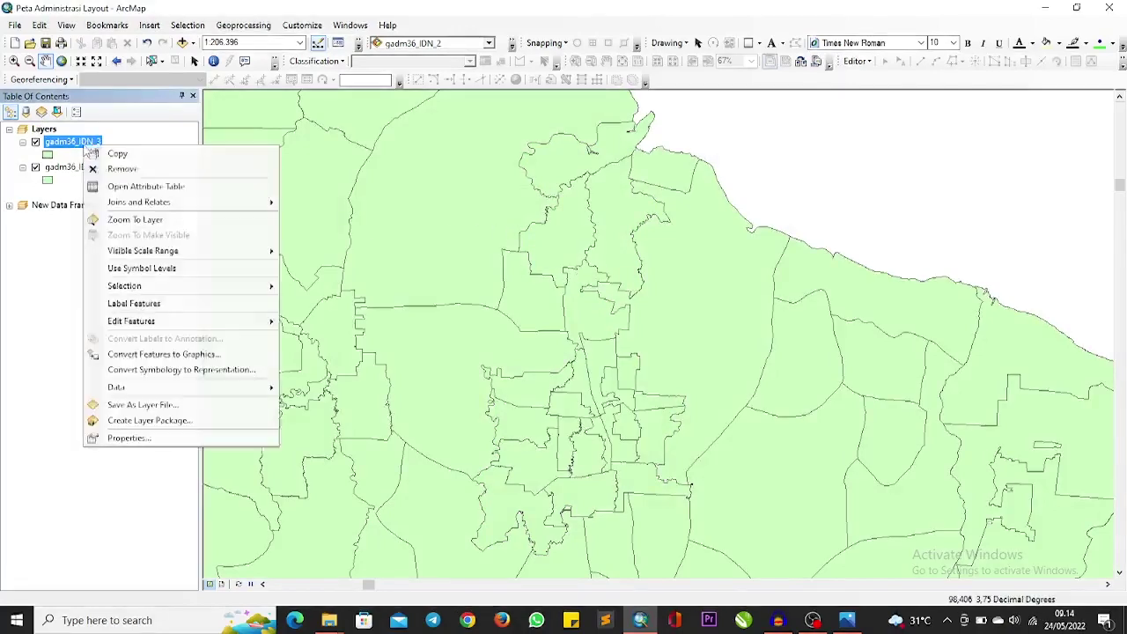
{"action": "left_click", "coordinate": [174, 438]}
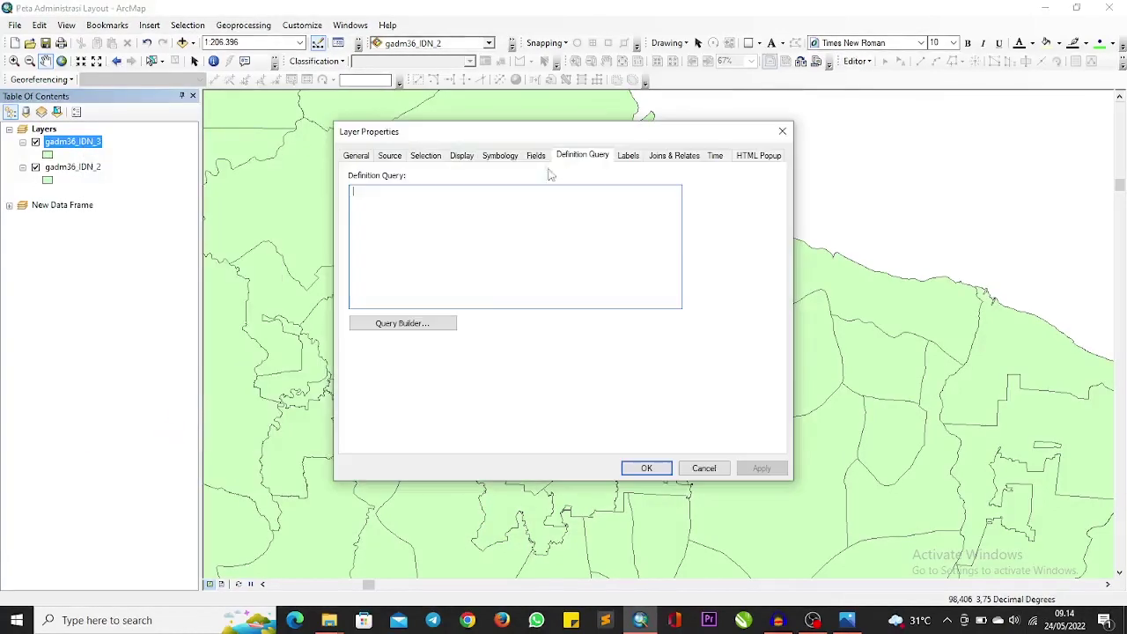
{"action": "left_click", "coordinate": [431, 325]}
{"action": "scroll", "coordinate": [505, 187], "scroll_direction": "down", "scroll_amount": 1}
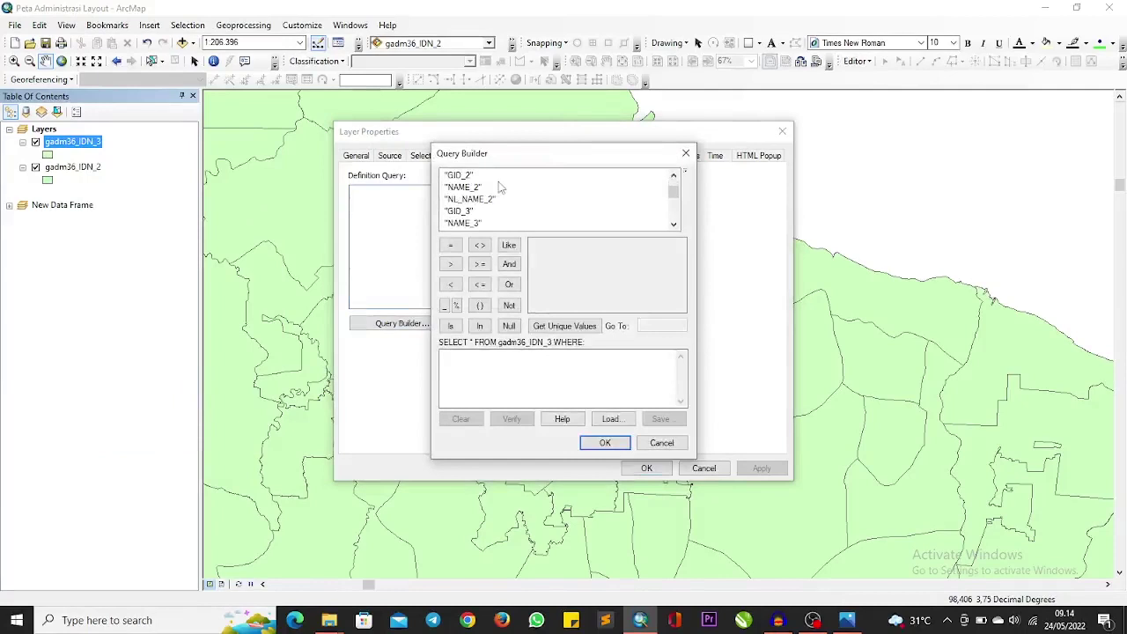
{"action": "double_click", "coordinate": [482, 187]}
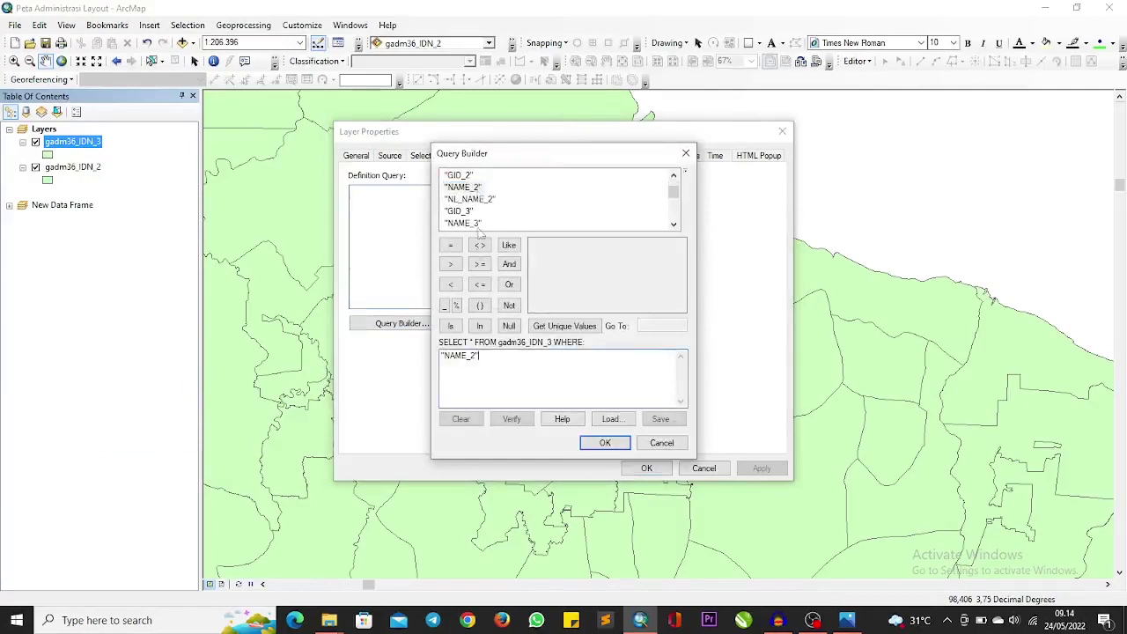
{"action": "left_click", "coordinate": [450, 245]}
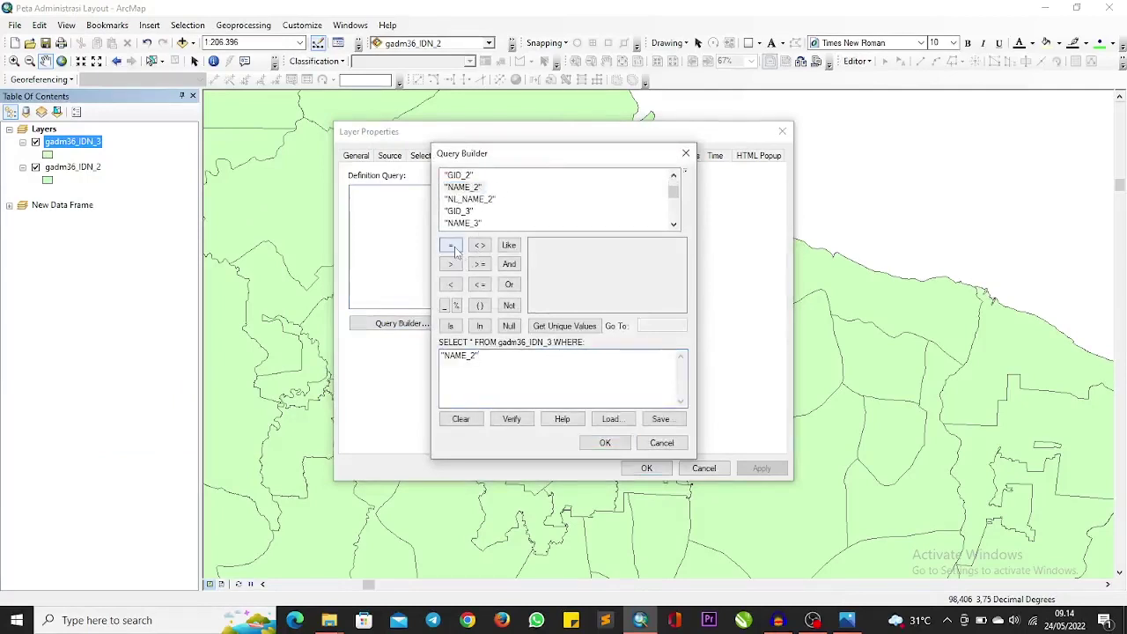
{"action": "left_click", "coordinate": [590, 326]}
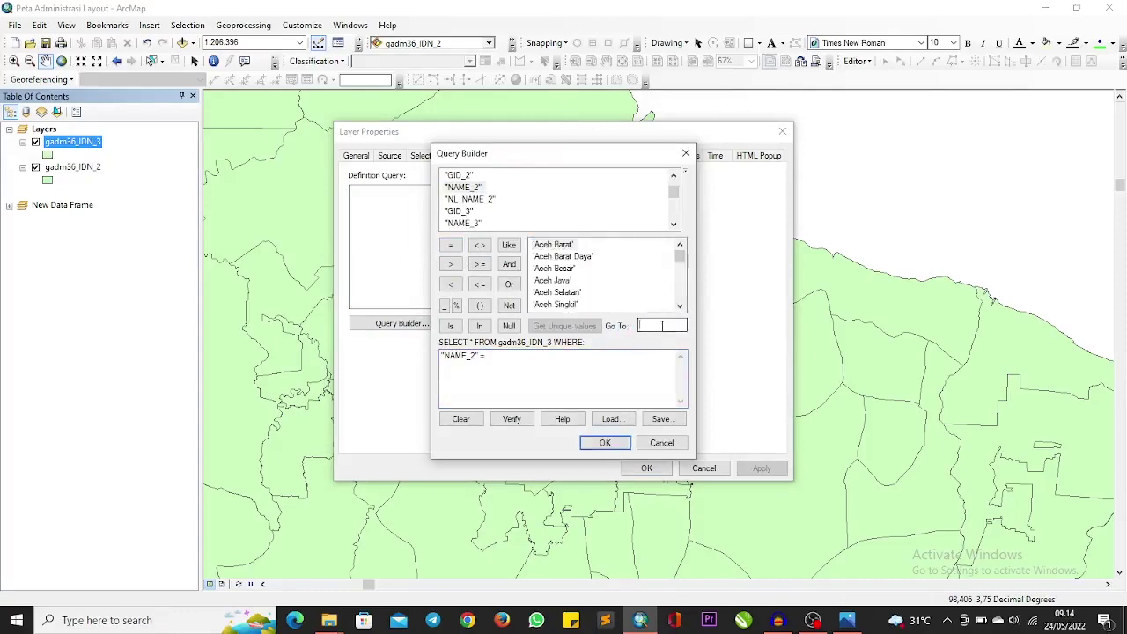
Complete the gadm36_IDN_3 query expression with the value 'Kota Medan' and apply it to the layer.
{"action": "left_click", "coordinate": [662, 325]}
{"action": "type", "text": "kota"}
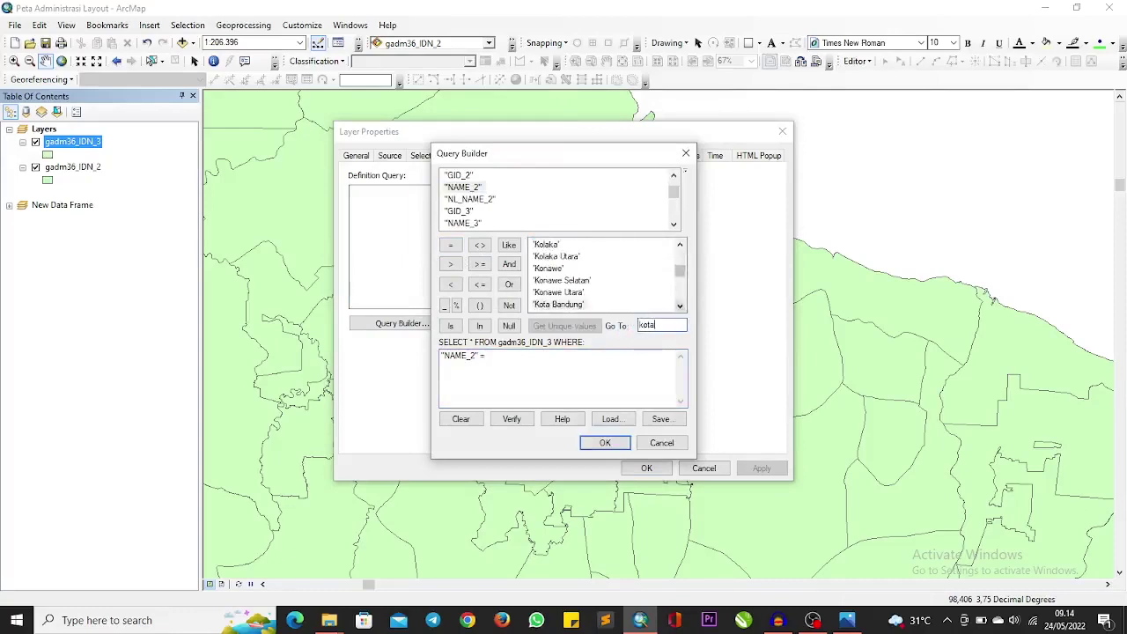
{"action": "type", "text": " meda"}
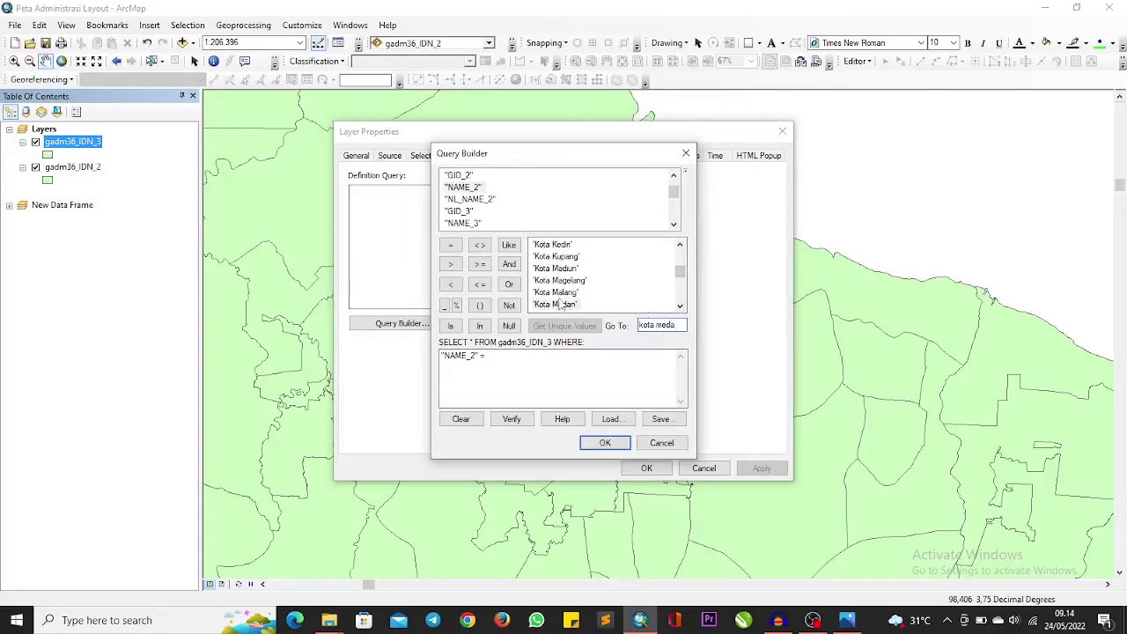
{"action": "double_click", "coordinate": [559, 304]}
{"action": "left_click", "coordinate": [605, 442]}
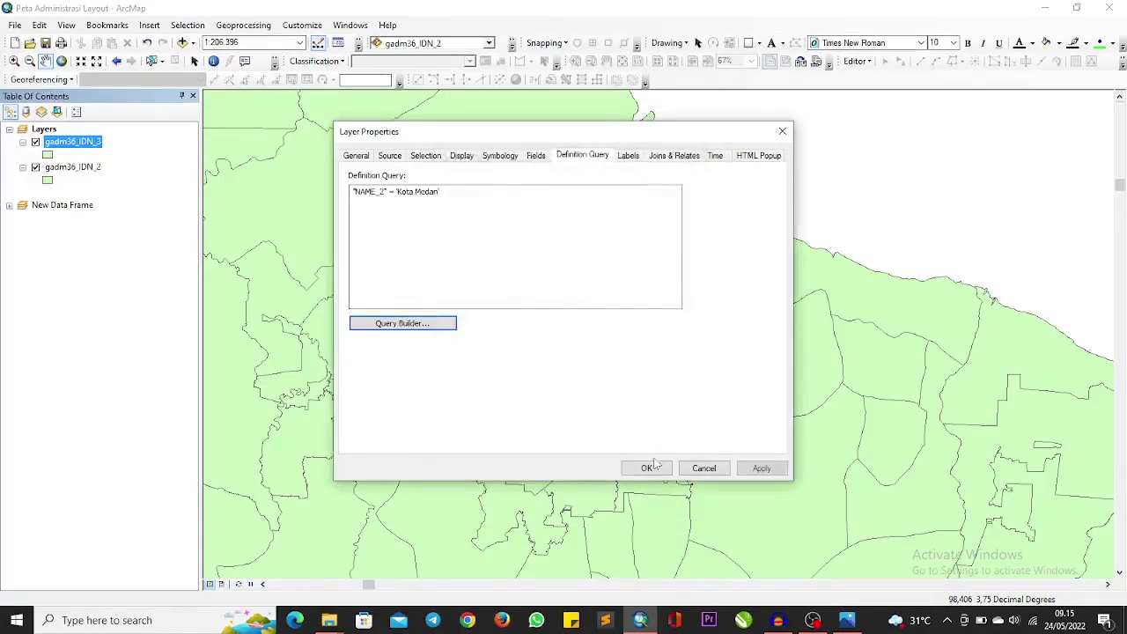
{"action": "left_click", "coordinate": [647, 467]}
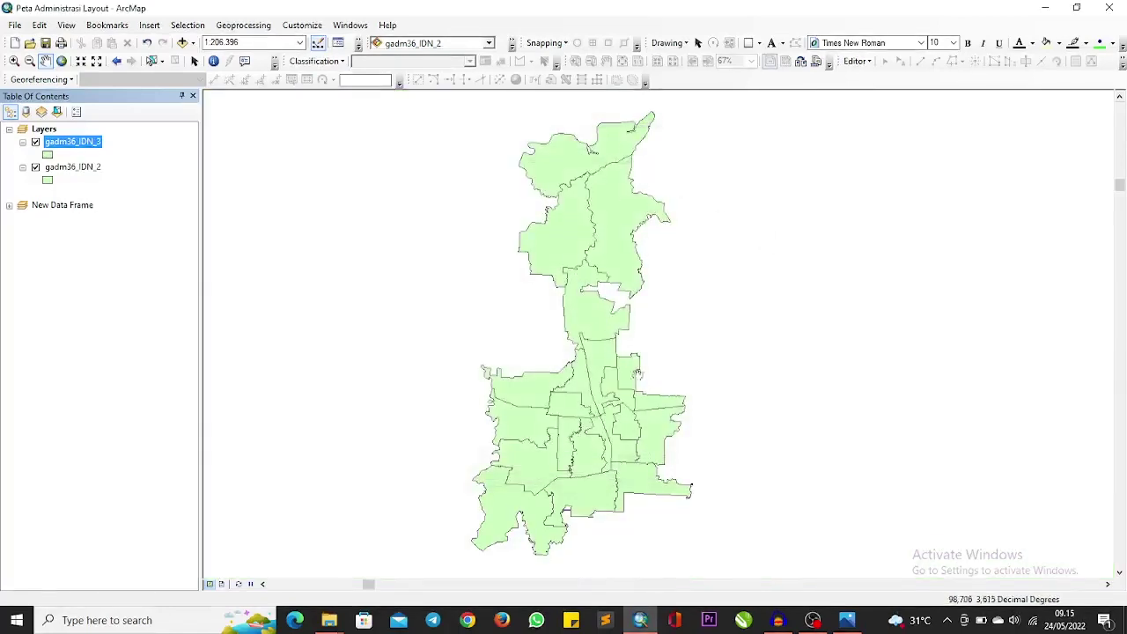
{"action": "left_click_drag", "start_coordinate": [676, 418], "coordinate": [651, 417]}
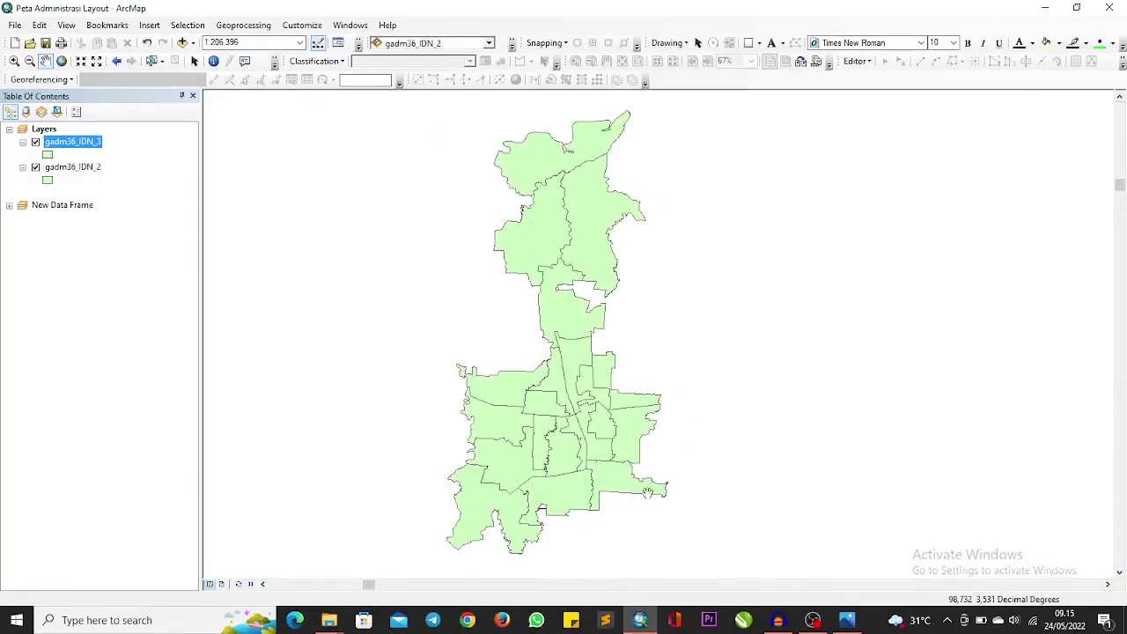
{"action": "left_click_drag", "start_coordinate": [647, 491], "coordinate": [635, 496]}
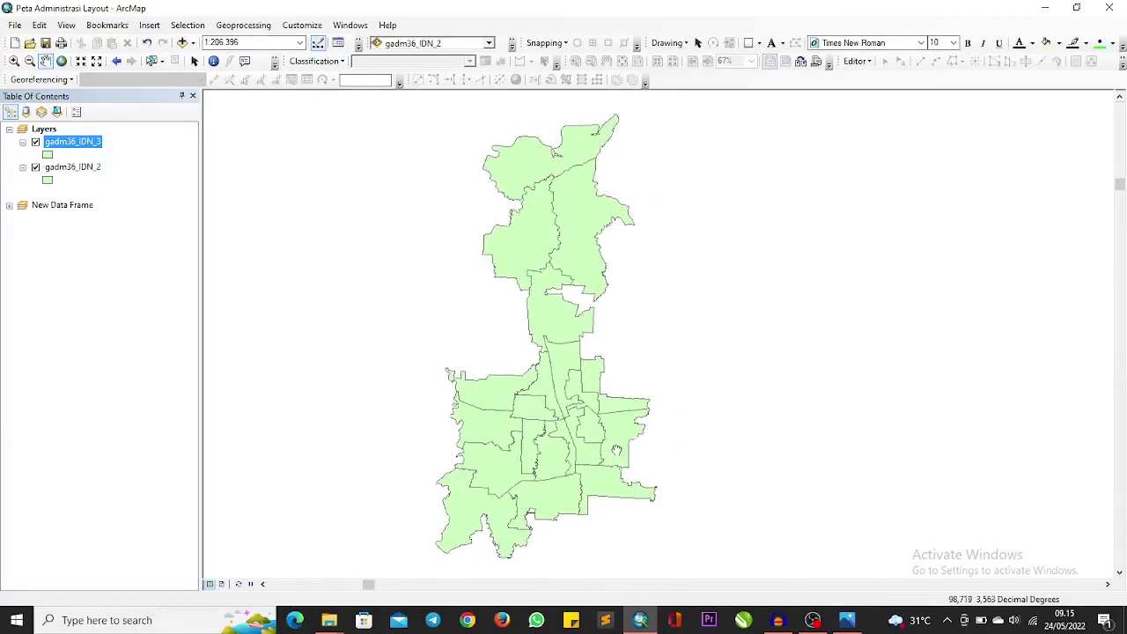
{"action": "left_click_drag", "start_coordinate": [528, 361], "coordinate": [548, 349]}
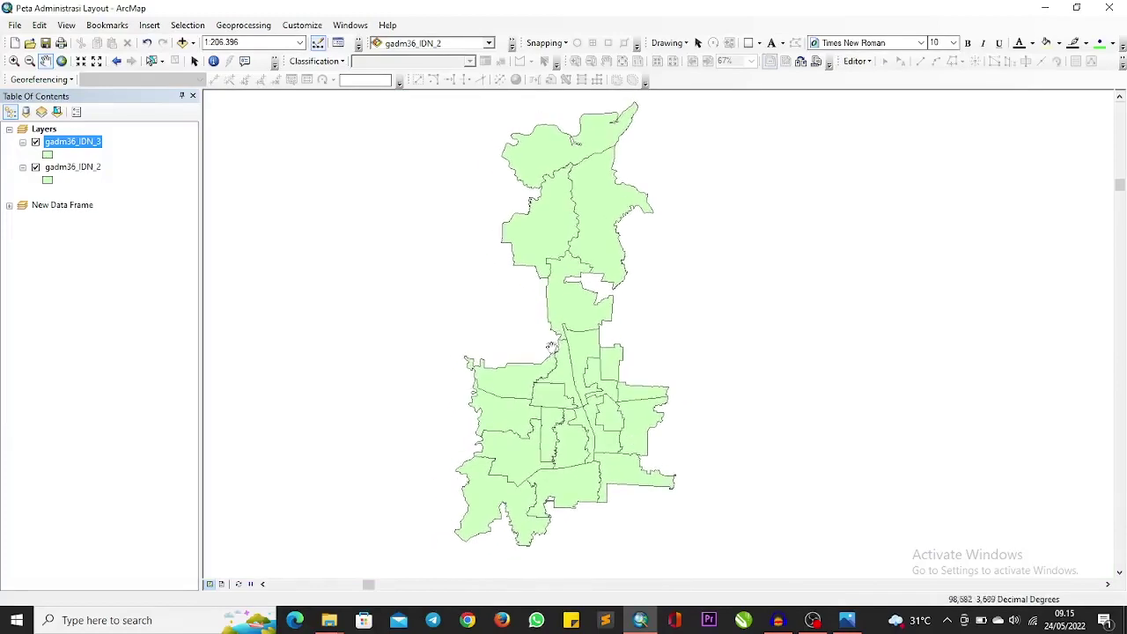
Symbolize the gadm36_IDN_3 layer by unique values of NAME_3, adding all values and switching off the "all other values" class.
{"action": "right_click", "coordinate": [60, 143]}
{"action": "left_click", "coordinate": [169, 431]}
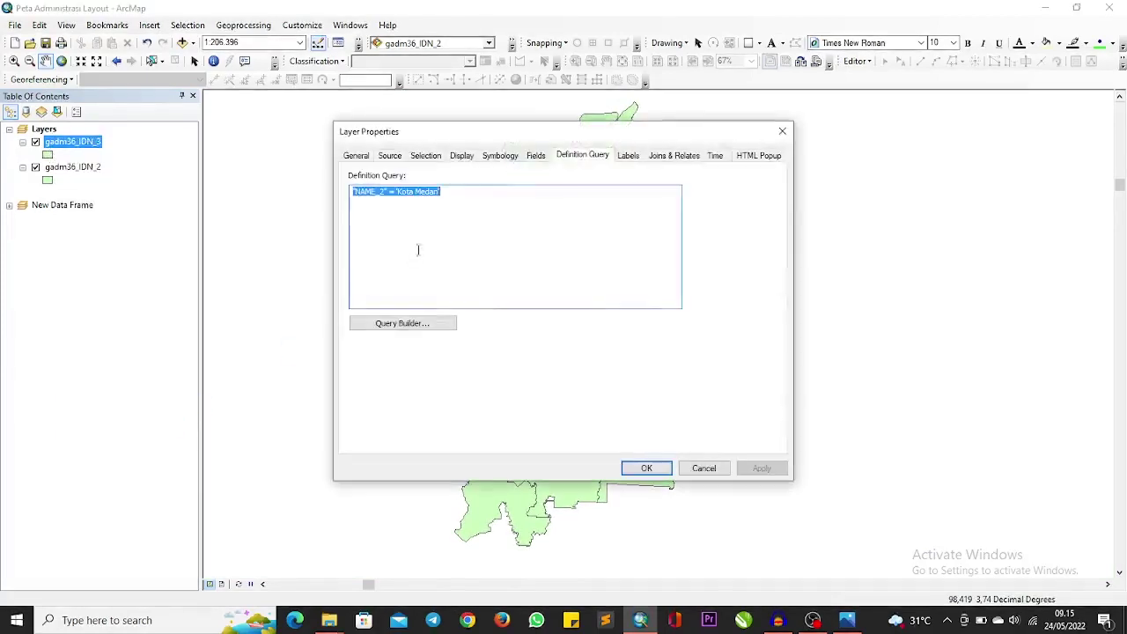
{"action": "left_click", "coordinate": [498, 156]}
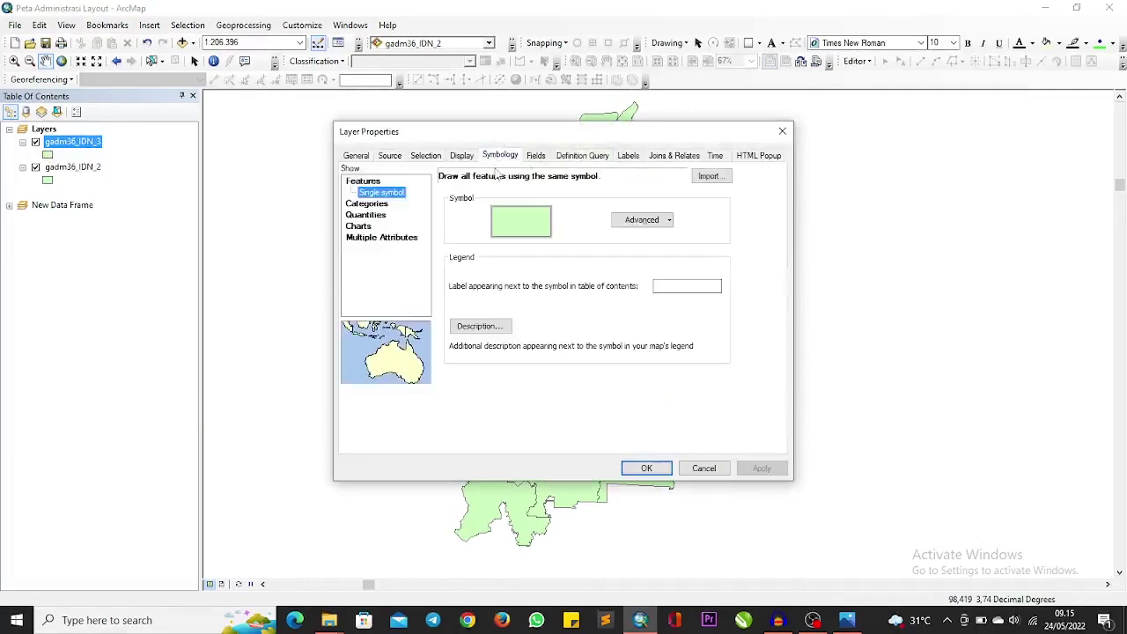
{"action": "left_click", "coordinate": [374, 204]}
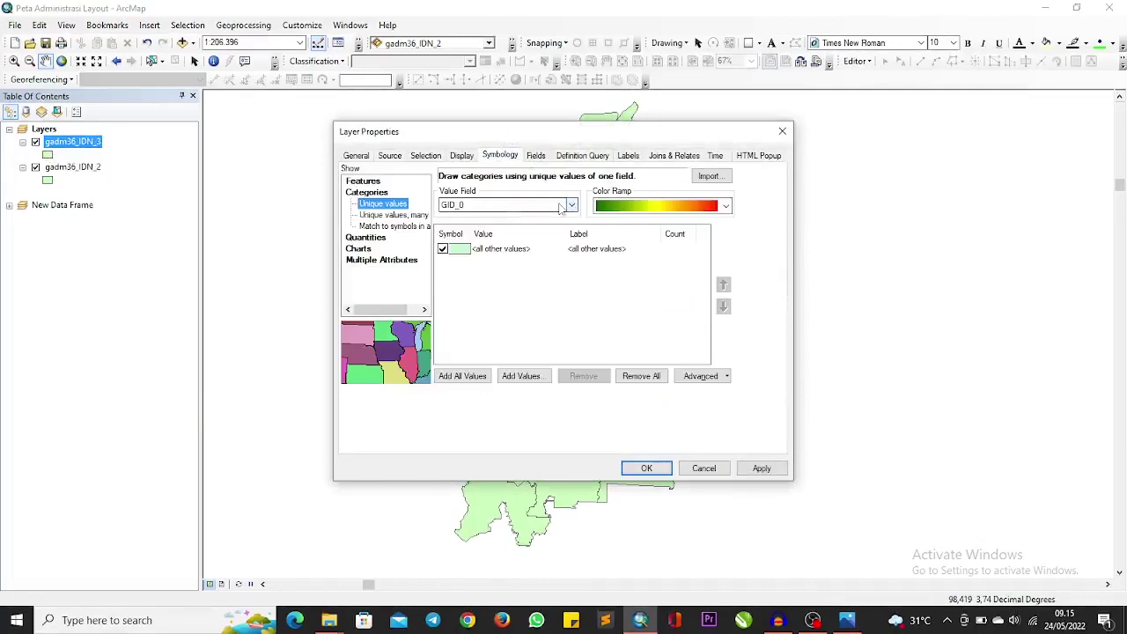
{"action": "left_click", "coordinate": [560, 205]}
{"action": "scroll", "coordinate": [561, 309], "scroll_direction": "down", "scroll_amount": 5}
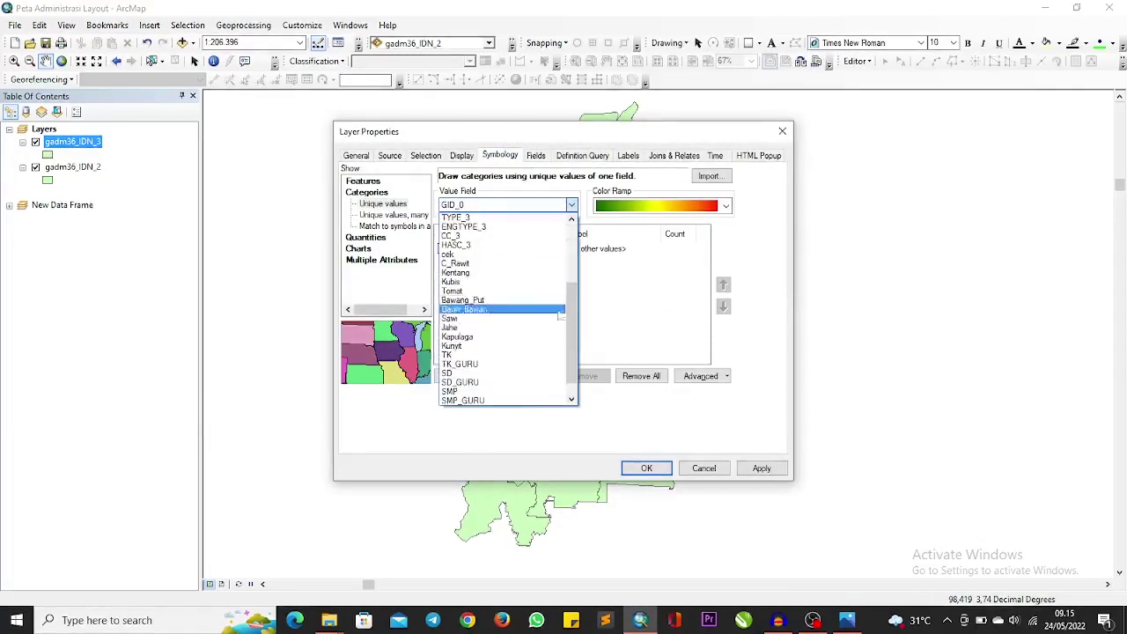
{"action": "scroll", "coordinate": [546, 326], "scroll_direction": "down", "scroll_amount": 1}
{"action": "scroll", "coordinate": [502, 290], "scroll_direction": "up", "scroll_amount": 2}
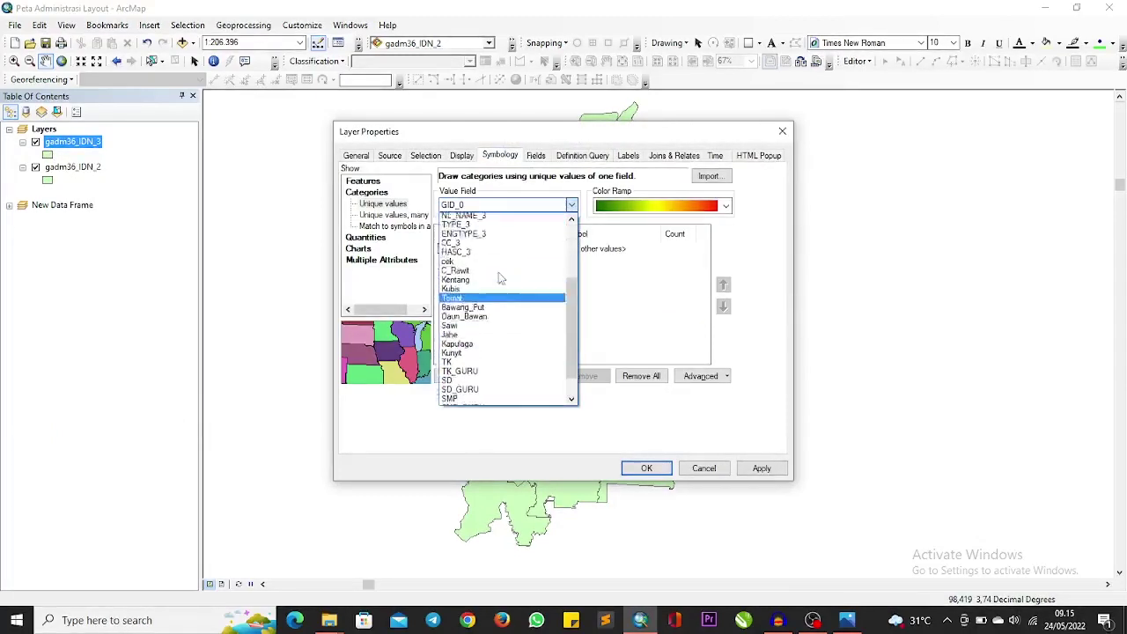
{"action": "scroll", "coordinate": [499, 278], "scroll_direction": "up", "scroll_amount": 4}
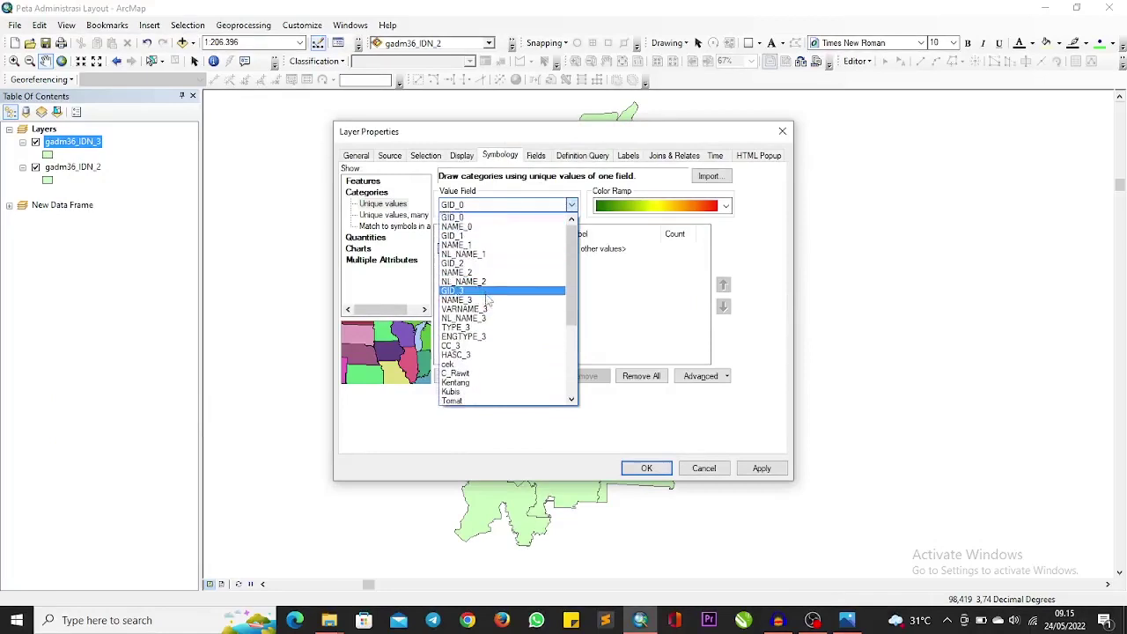
{"action": "left_click", "coordinate": [488, 300]}
{"action": "left_click", "coordinate": [480, 375]}
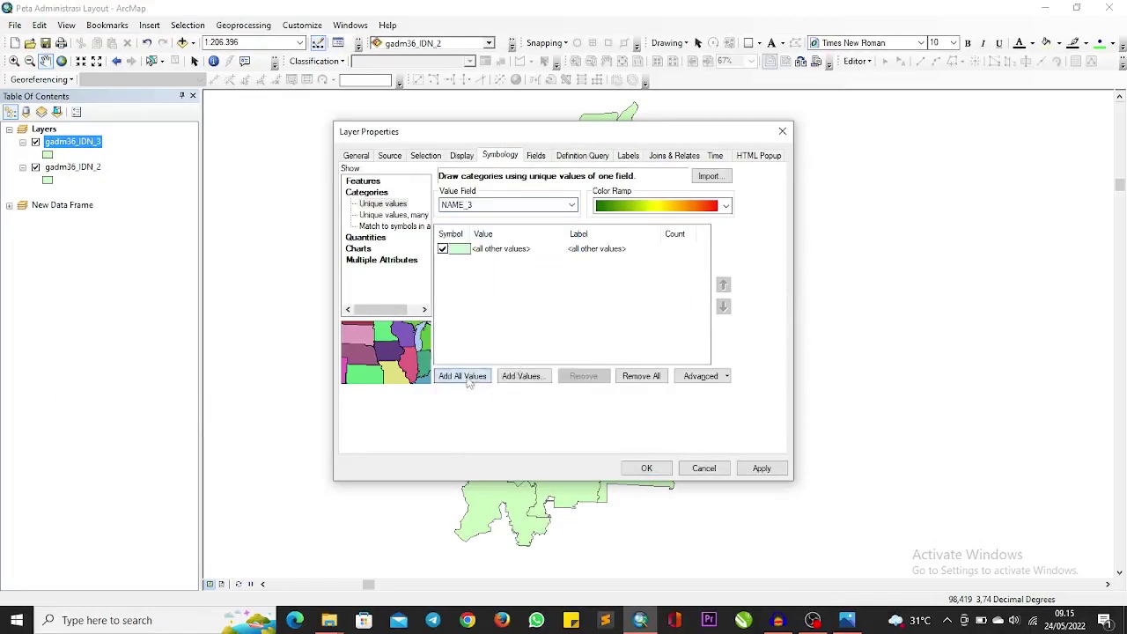
{"action": "left_click", "coordinate": [443, 250]}
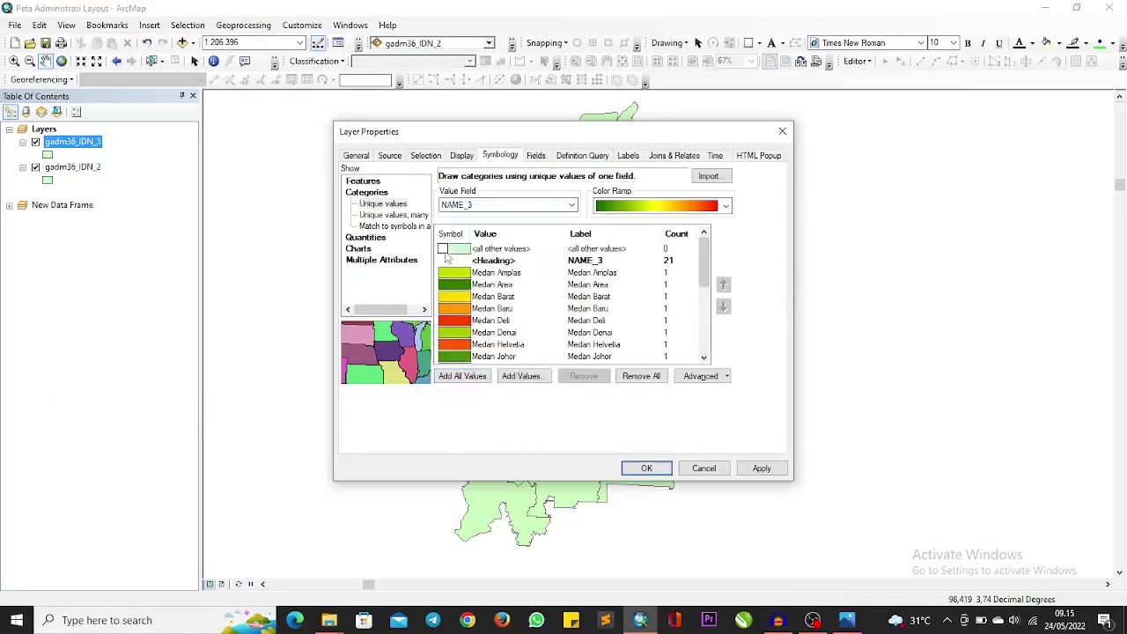
Try the light-to-dark blue color ramp on the NAME_3 district classes.
{"action": "left_click", "coordinate": [669, 205]}
{"action": "scroll", "coordinate": [695, 293], "scroll_direction": "up", "scroll_amount": 3}
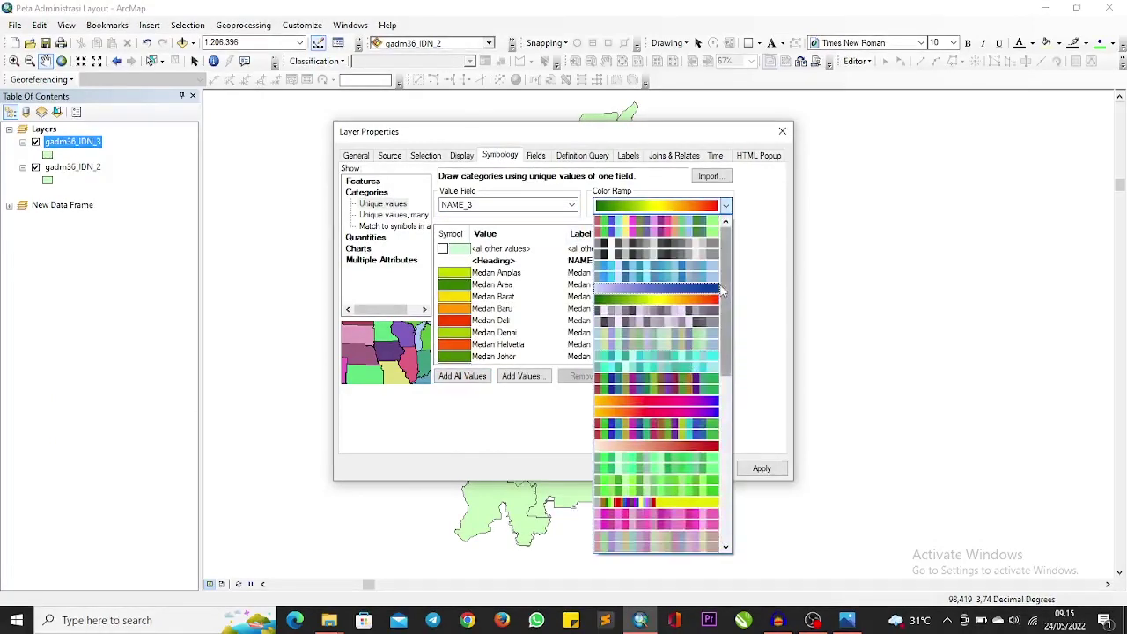
{"action": "left_click", "coordinate": [715, 289]}
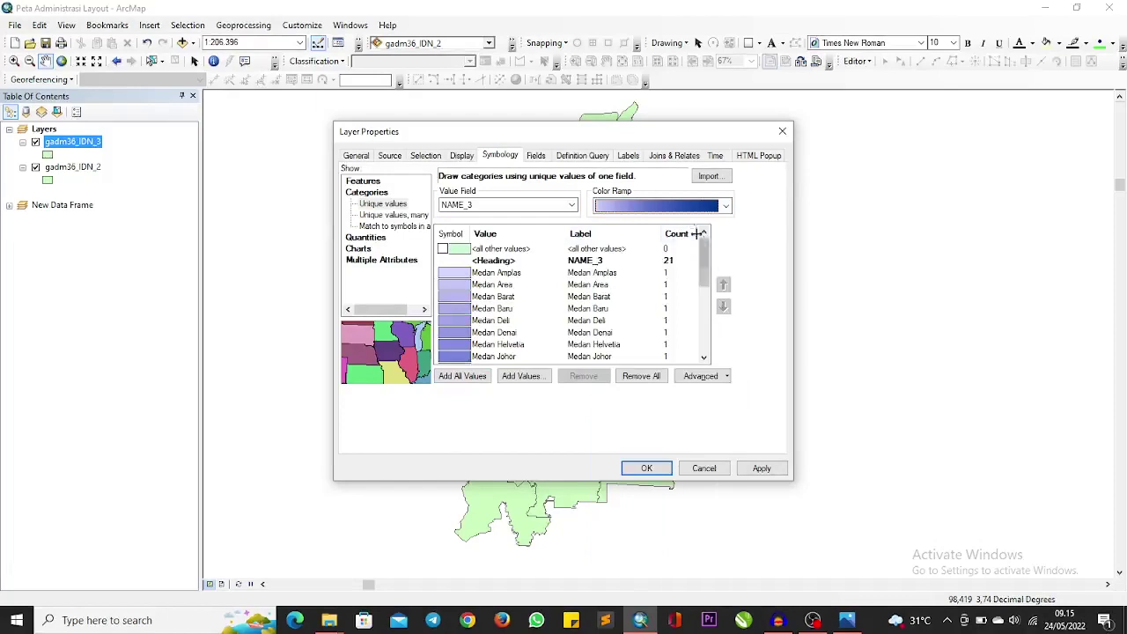
Assign the bright multicolored random color ramp to the NAME_3 classes and apply the symbology to the layer.
{"action": "left_click", "coordinate": [725, 206]}
{"action": "scroll", "coordinate": [724, 240], "scroll_direction": "up", "scroll_amount": 3}
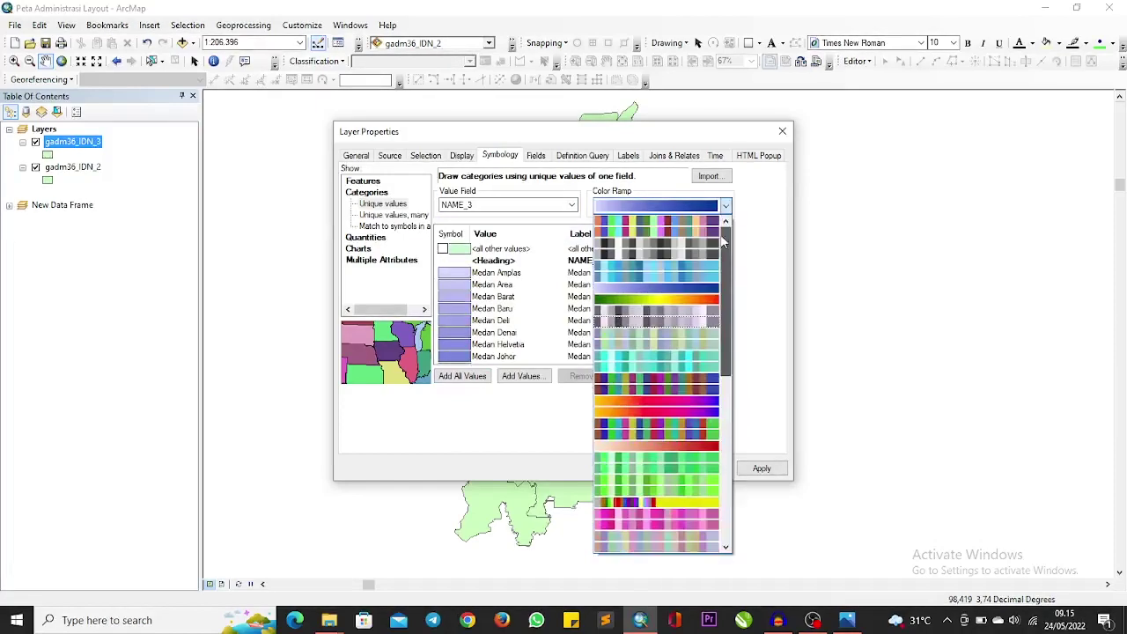
{"action": "scroll", "coordinate": [724, 239], "scroll_direction": "up", "scroll_amount": 2}
{"action": "left_click", "coordinate": [684, 227]}
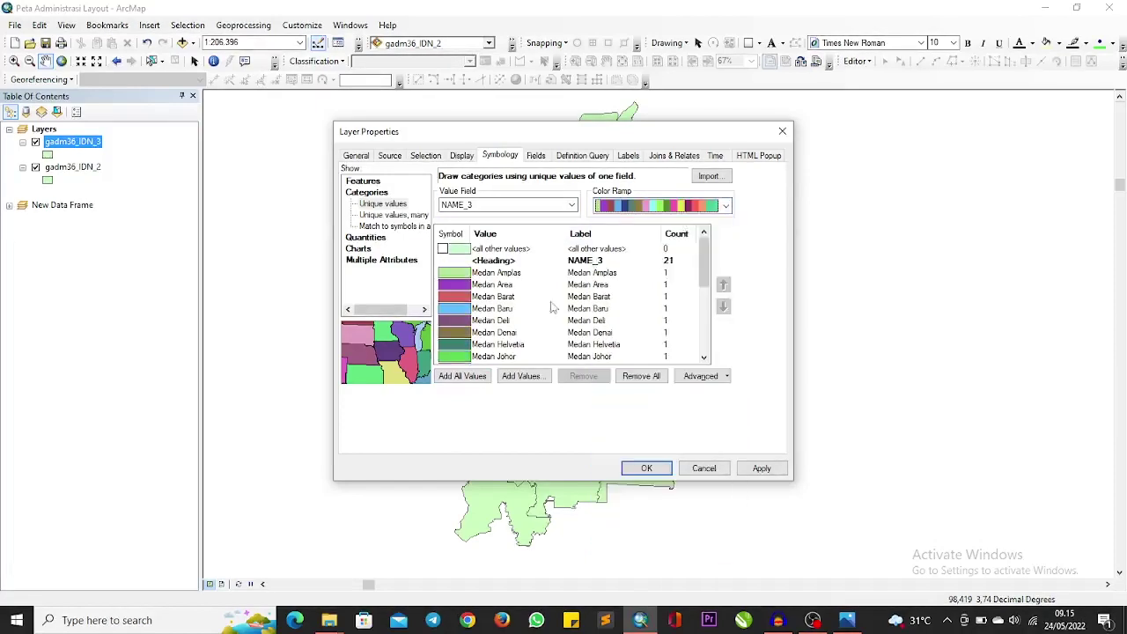
{"action": "left_click", "coordinate": [646, 468]}
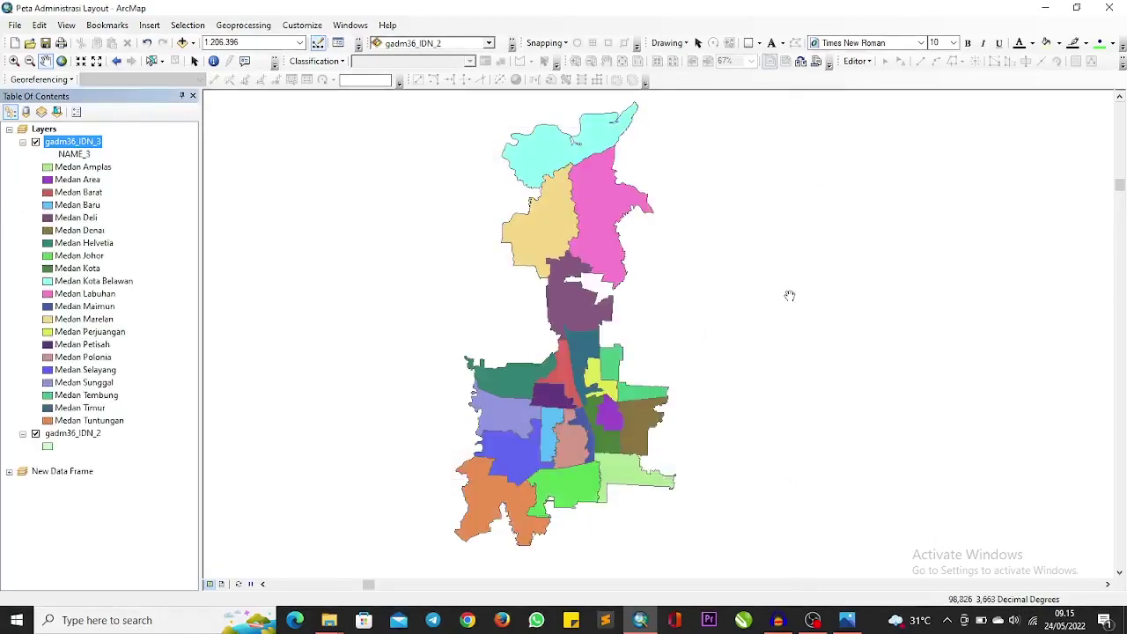
{"action": "left_click_drag", "start_coordinate": [731, 337], "coordinate": [692, 347]}
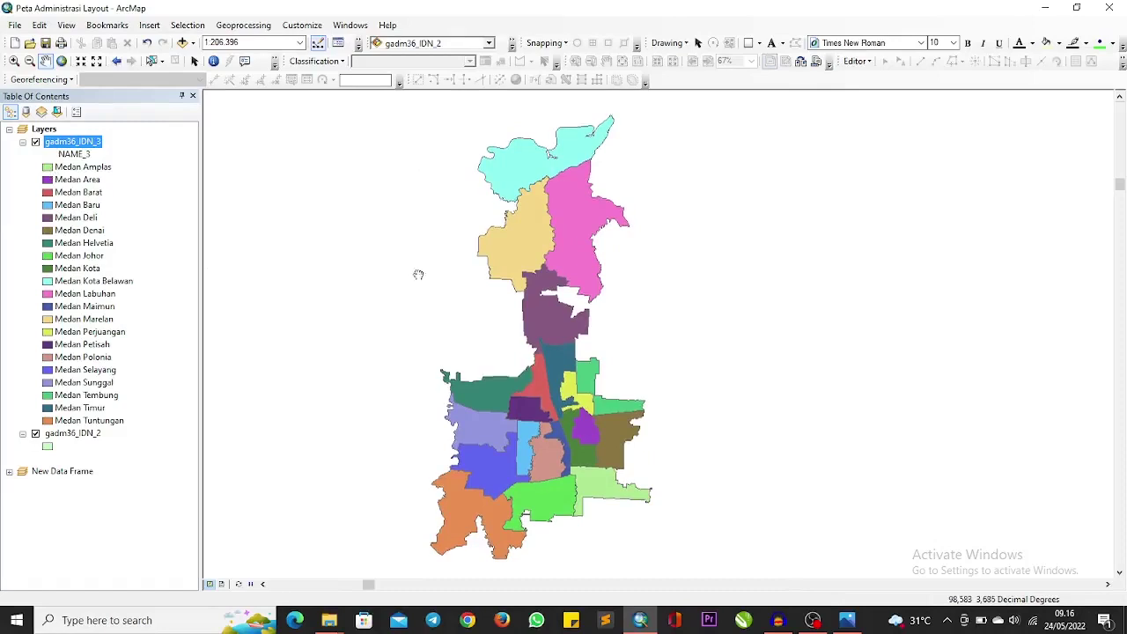
{"action": "left_click_drag", "start_coordinate": [417, 273], "coordinate": [431, 261]}
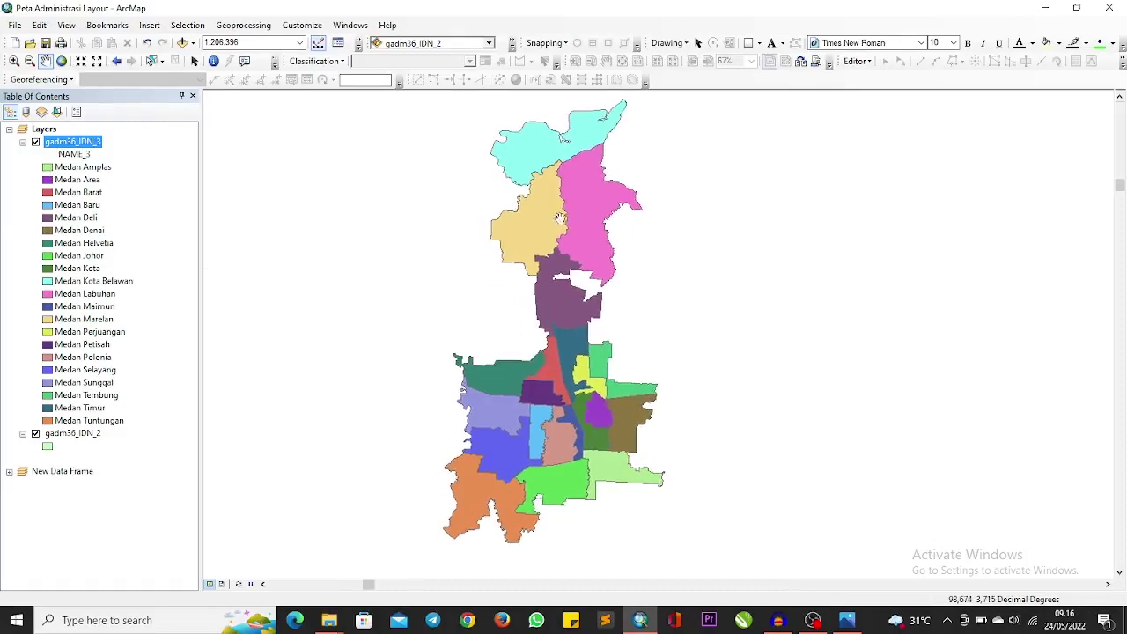
{"action": "left_click_drag", "start_coordinate": [557, 217], "coordinate": [545, 219]}
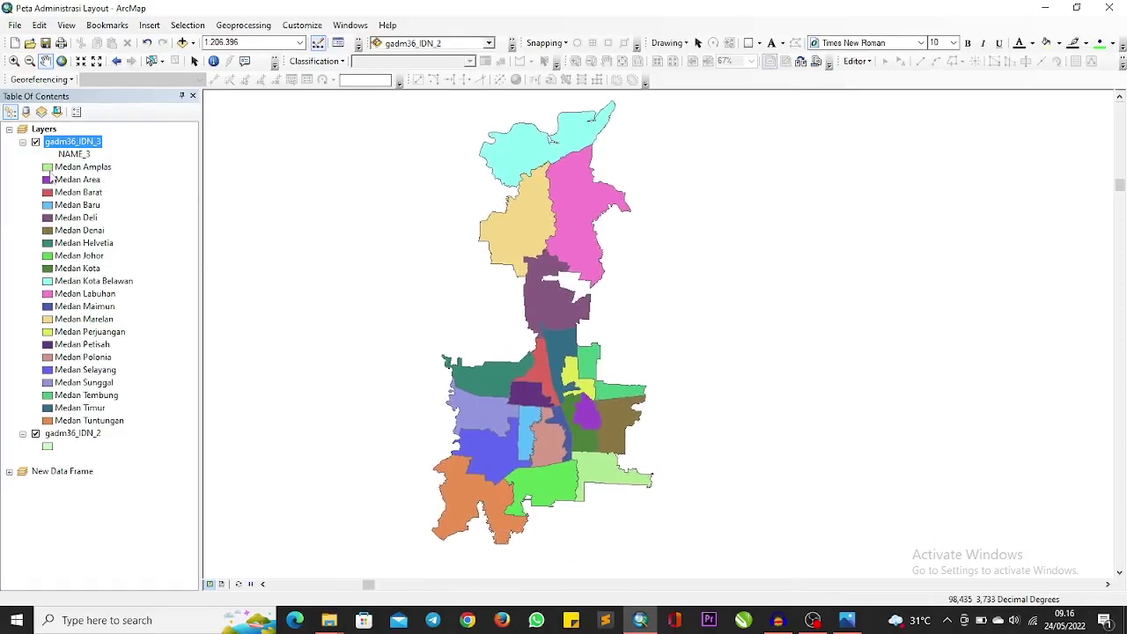
Set the outline color of the Medan Amplas symbol to No Color.
{"action": "left_click", "coordinate": [47, 167]}
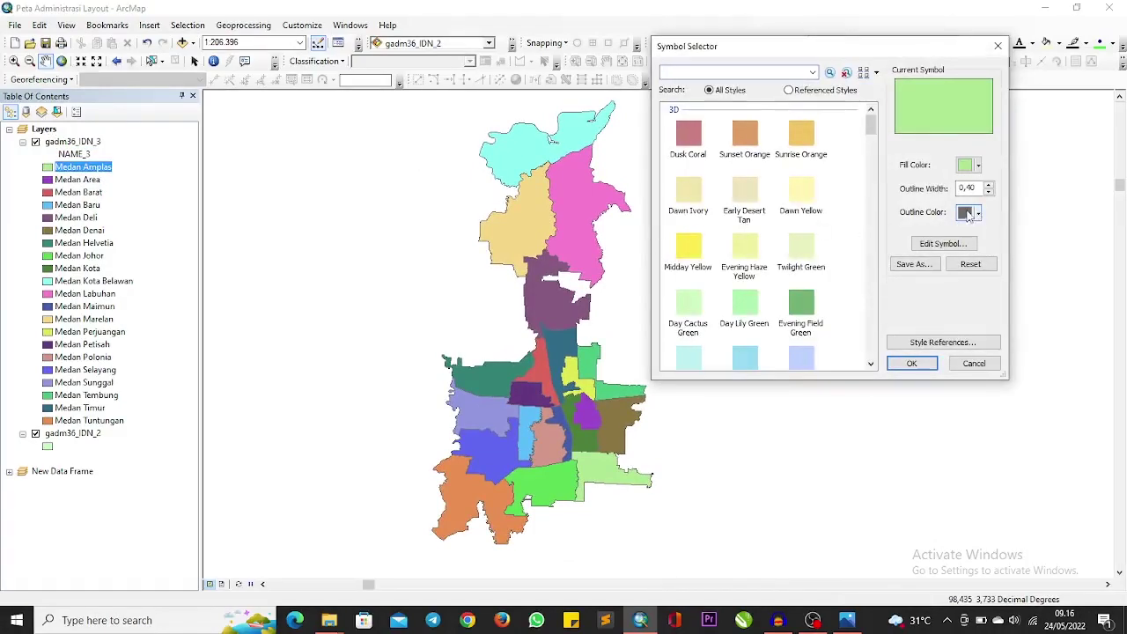
{"action": "left_click_drag", "start_coordinate": [894, 55], "coordinate": [920, 94]}
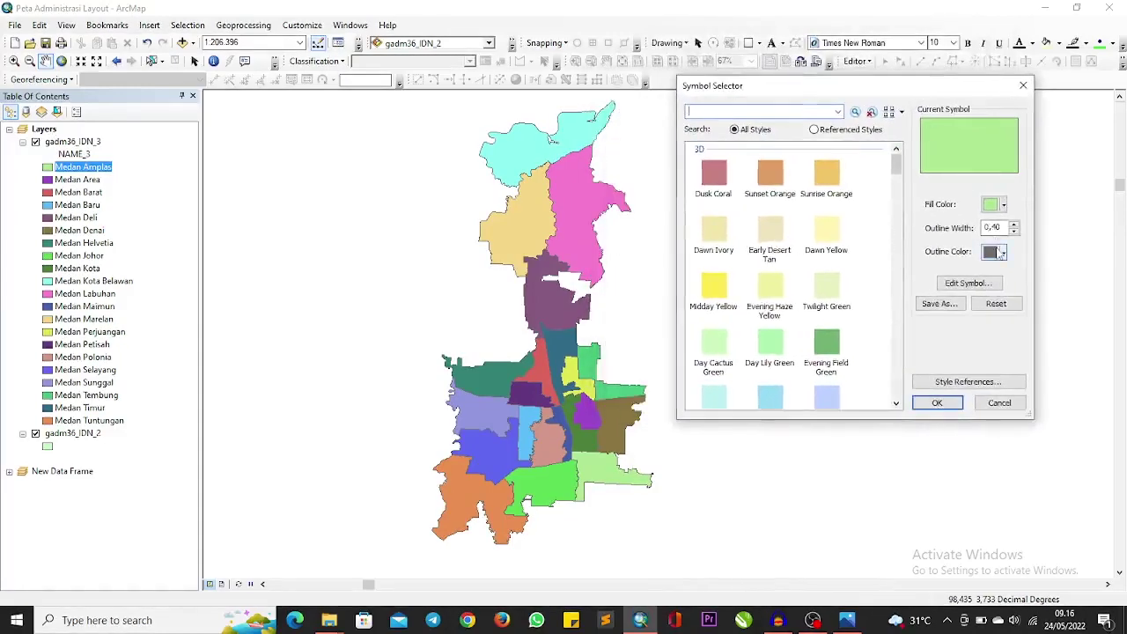
{"action": "left_click", "coordinate": [1001, 253]}
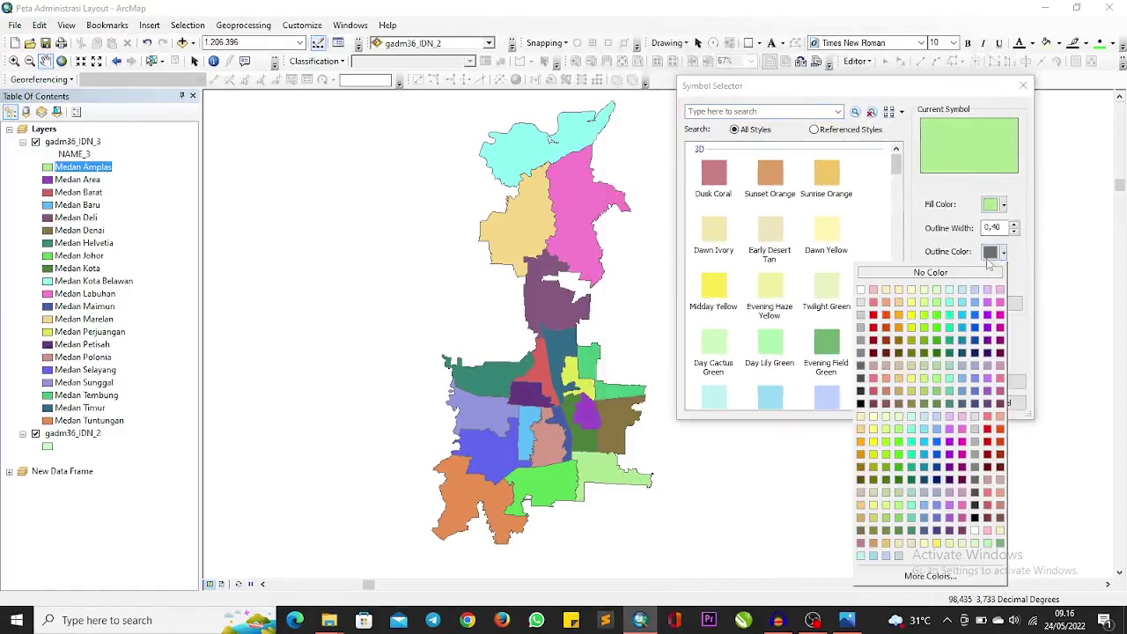
{"action": "left_click", "coordinate": [962, 275]}
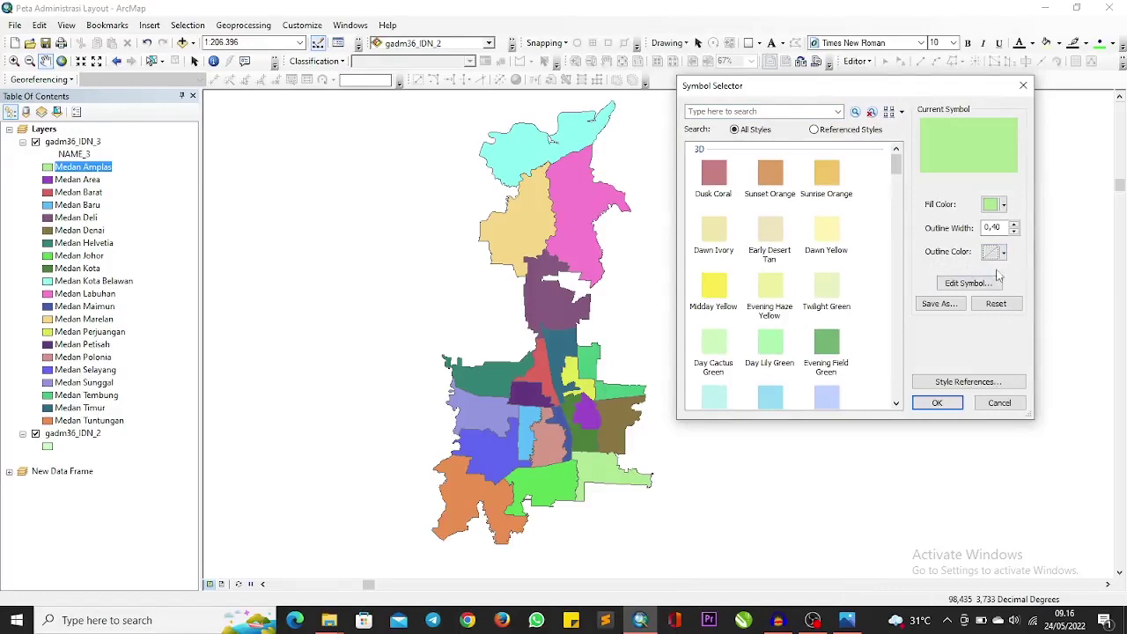
{"action": "left_click", "coordinate": [939, 405]}
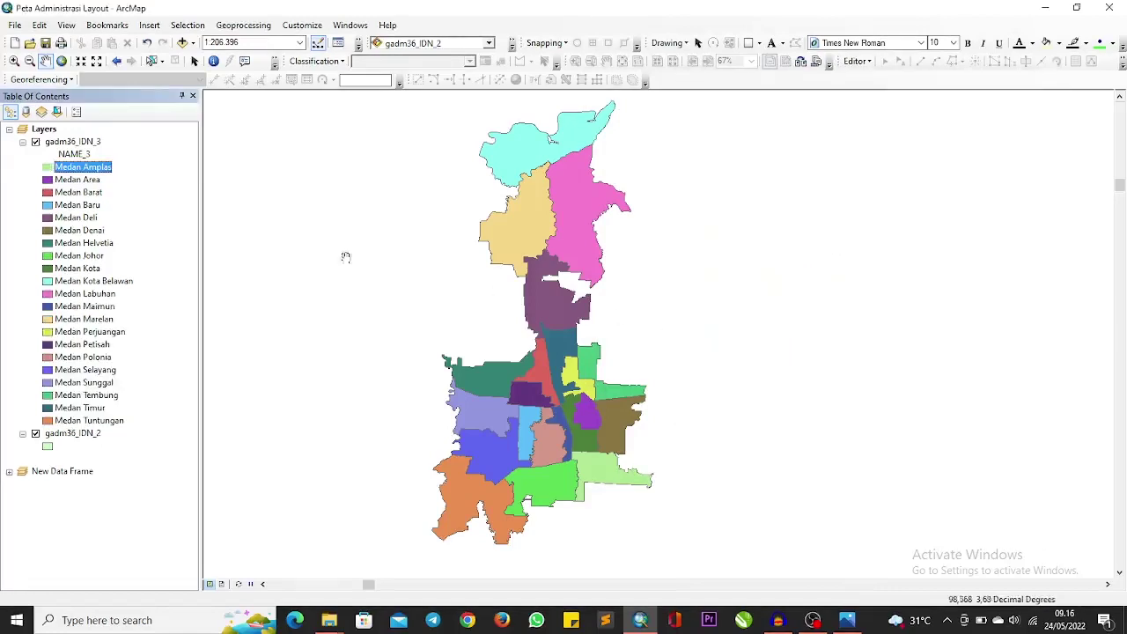
Set the outline color to No Color for the Medan Area, Medan Barat, Medan Baru and Medan Deli symbols.
{"action": "double_click", "coordinate": [48, 179]}
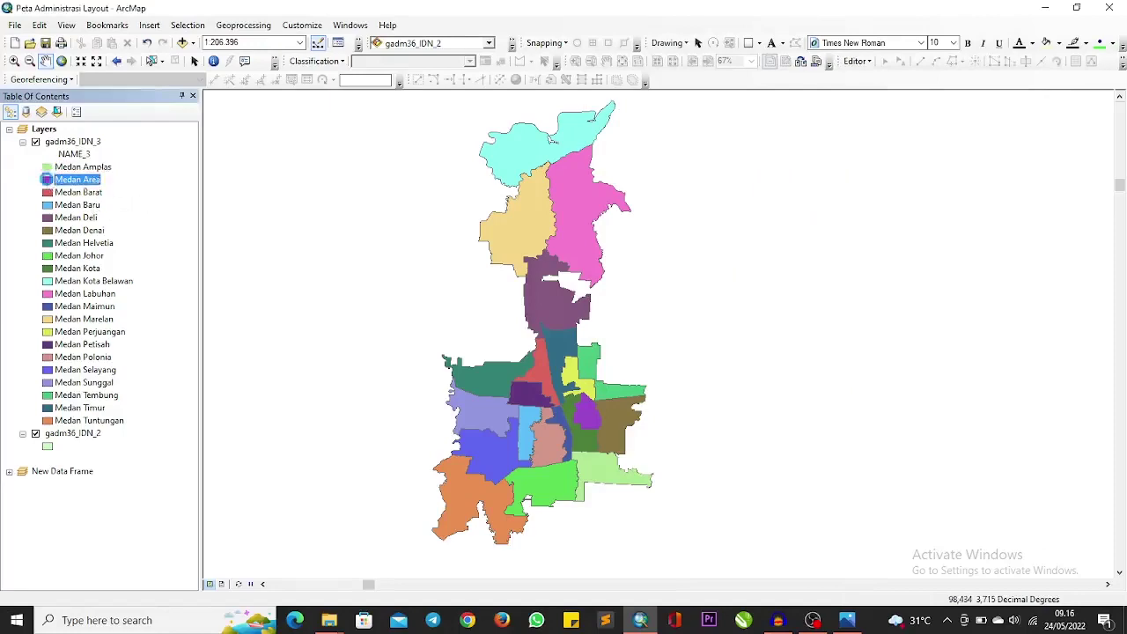
{"action": "left_click", "coordinate": [937, 402]}
{"action": "double_click", "coordinate": [47, 192]}
{"action": "left_click", "coordinate": [937, 402]}
{"action": "double_click", "coordinate": [47, 205]}
{"action": "left_click", "coordinate": [937, 402]}
{"action": "left_click", "coordinate": [47, 218]}
{"action": "left_click", "coordinate": [937, 402]}
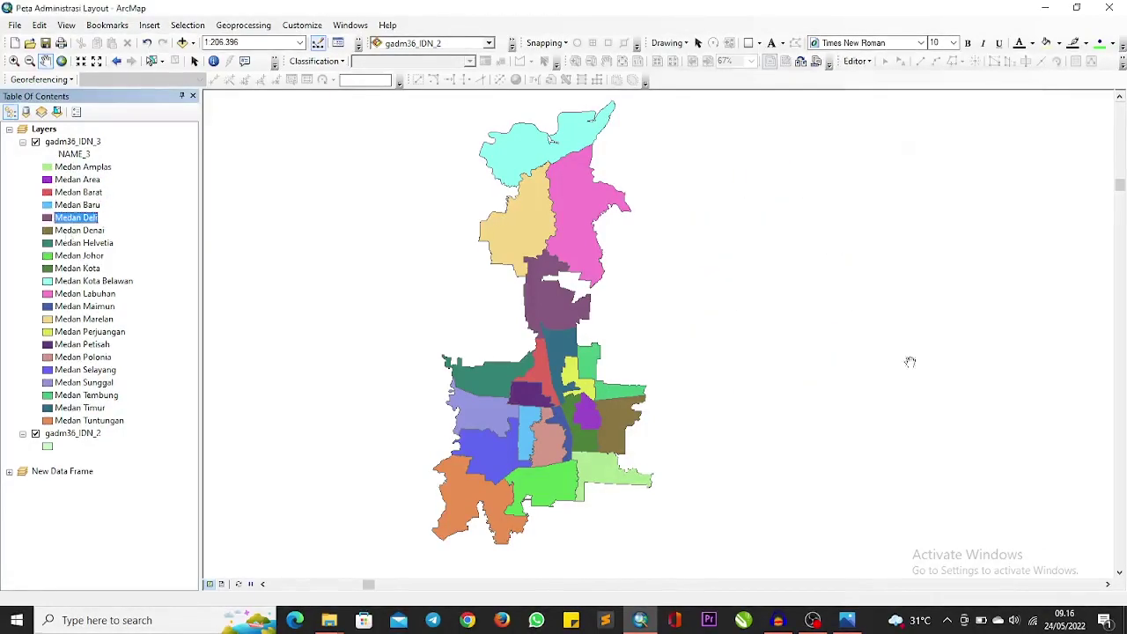
Set the outline color to No Color for the Medan Denai, Medan Helvetia and Medan Johor symbols.
{"action": "left_click", "coordinate": [48, 230]}
{"action": "left_click", "coordinate": [937, 403]}
{"action": "left_click", "coordinate": [48, 243]}
{"action": "left_click", "coordinate": [937, 402]}
{"action": "left_click", "coordinate": [48, 256]}
{"action": "left_click_drag", "start_coordinate": [760, 357], "coordinate": [761, 367]}
Set the outline color to No Color for the Medan Kota, Medan Kota Belawan, Medan Labuhan and Medan Maimun symbols.
{"action": "left_click", "coordinate": [47, 268]}
{"action": "left_click", "coordinate": [1000, 252]}
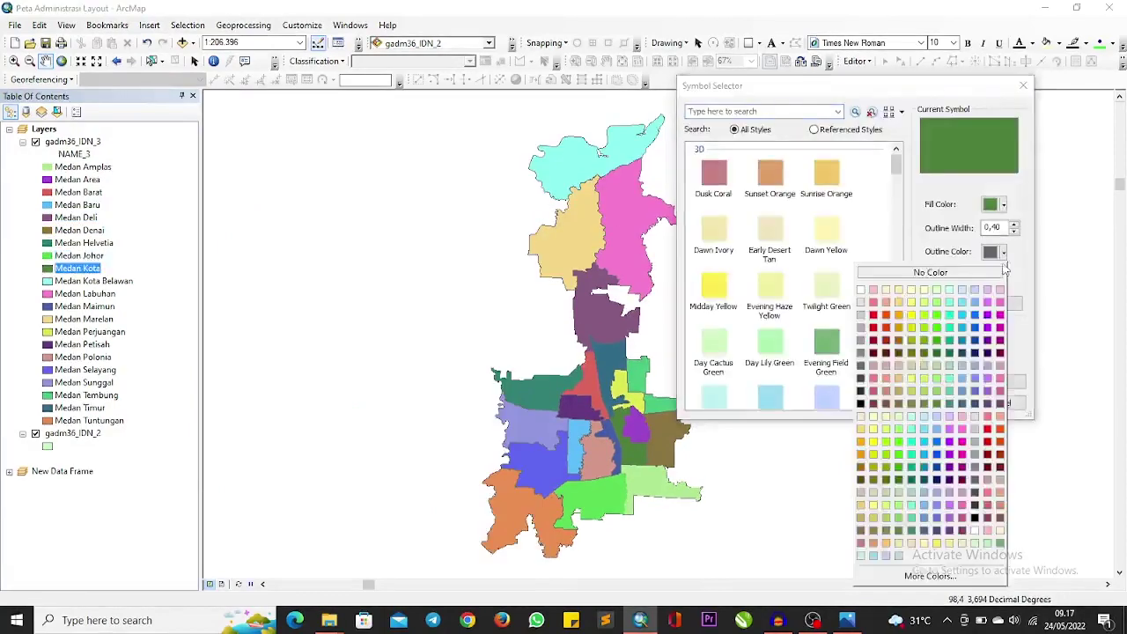
{"action": "left_click", "coordinate": [937, 403]}
{"action": "left_click", "coordinate": [47, 281]}
{"action": "left_click", "coordinate": [937, 403]}
{"action": "left_click", "coordinate": [48, 295]}
{"action": "left_click", "coordinate": [937, 402]}
{"action": "left_click", "coordinate": [937, 402]}
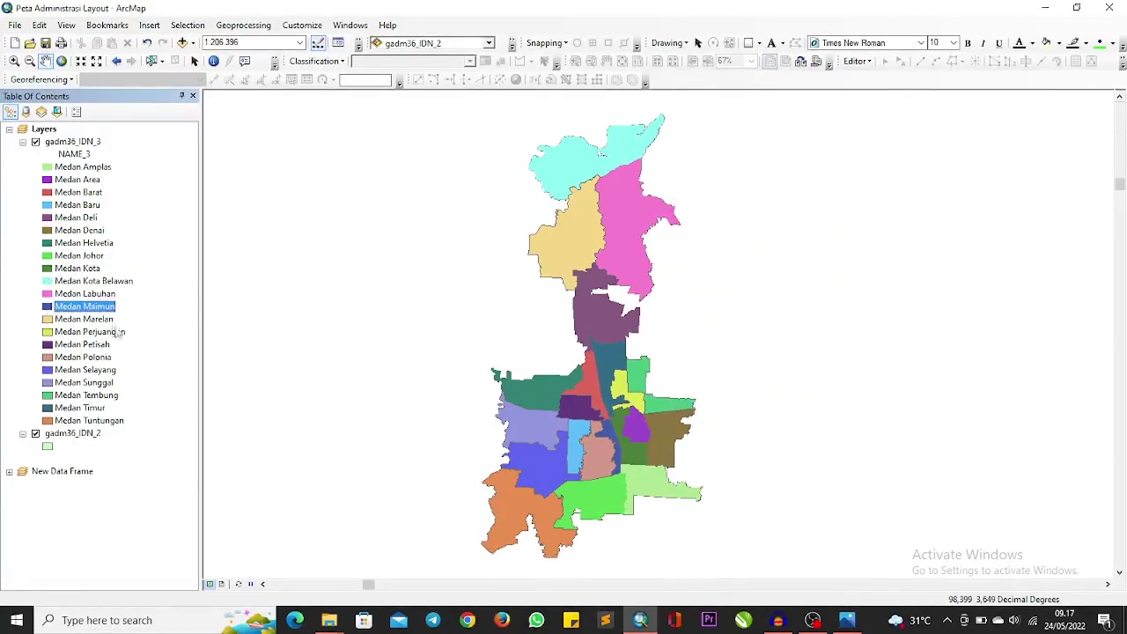
Set the outline color to No Color for the Medan Marelan, Medan Perjuangan, Medan Petisah, Medan Polonia and Medan Selayang symbols.
{"action": "left_click", "coordinate": [47, 318]}
{"action": "left_click", "coordinate": [937, 403]}
{"action": "left_click", "coordinate": [48, 332]}
{"action": "left_click", "coordinate": [937, 402]}
{"action": "left_click", "coordinate": [48, 345]}
{"action": "left_click", "coordinate": [937, 402]}
{"action": "left_click", "coordinate": [48, 358]}
{"action": "left_click", "coordinate": [937, 403]}
{"action": "left_click", "coordinate": [47, 370]}
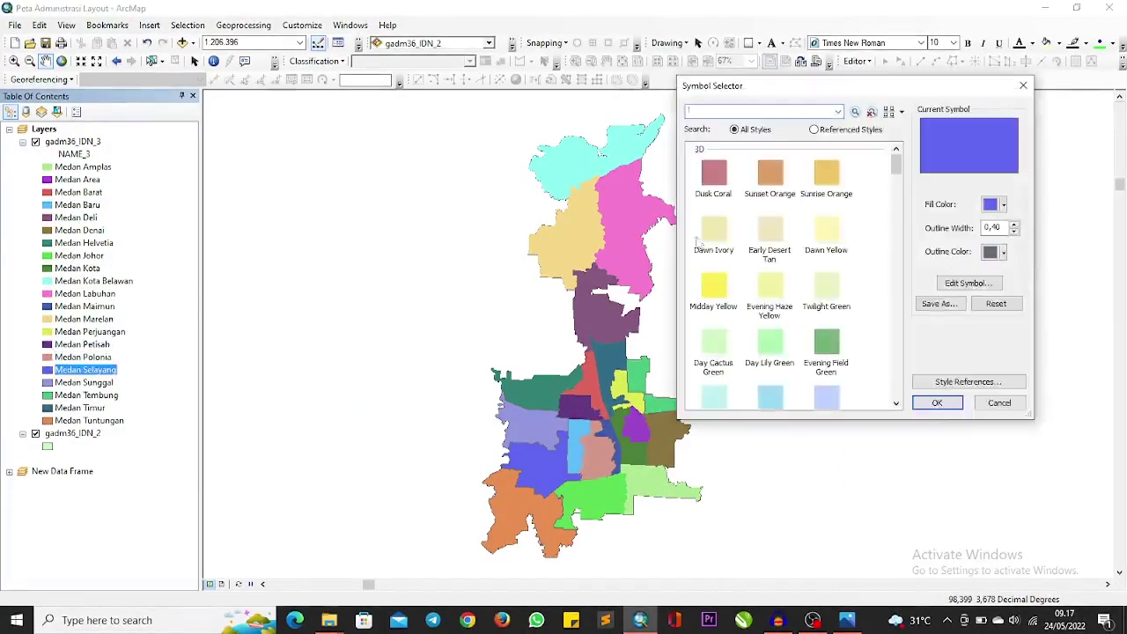
{"action": "left_click", "coordinate": [937, 402]}
Set the outline color to No Color for the Medan Sunggal, Medan Tembung, Medan Timur and Medan Tuntungan symbols.
{"action": "left_click", "coordinate": [48, 383]}
{"action": "left_click", "coordinate": [937, 403]}
{"action": "left_click", "coordinate": [48, 395]}
{"action": "left_click", "coordinate": [937, 403]}
{"action": "left_click", "coordinate": [47, 408]}
{"action": "left_click", "coordinate": [937, 402]}
{"action": "left_click", "coordinate": [47, 420]}
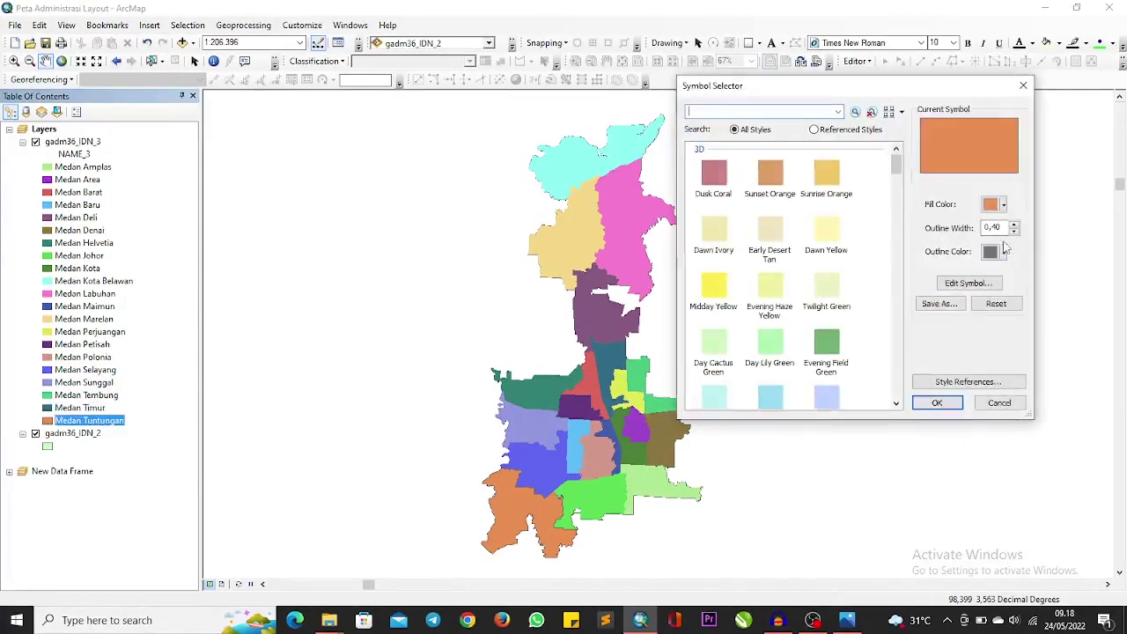
{"action": "left_click", "coordinate": [937, 403]}
{"action": "left_click_drag", "start_coordinate": [697, 309], "coordinate": [680, 306]}
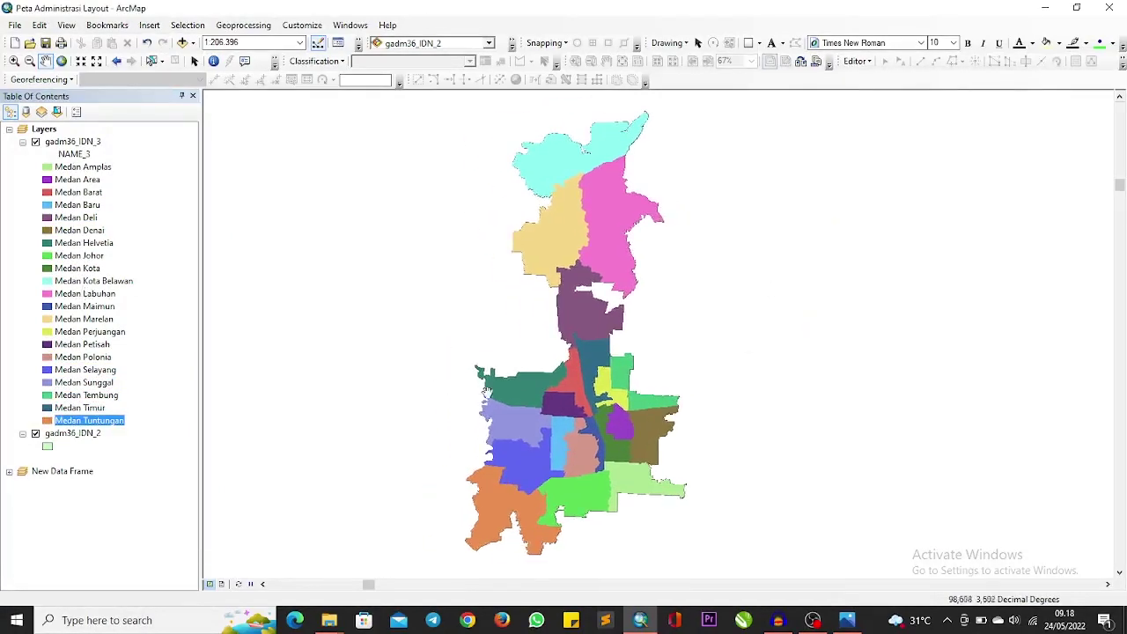
{"action": "left_click_drag", "start_coordinate": [640, 398], "coordinate": [615, 391]}
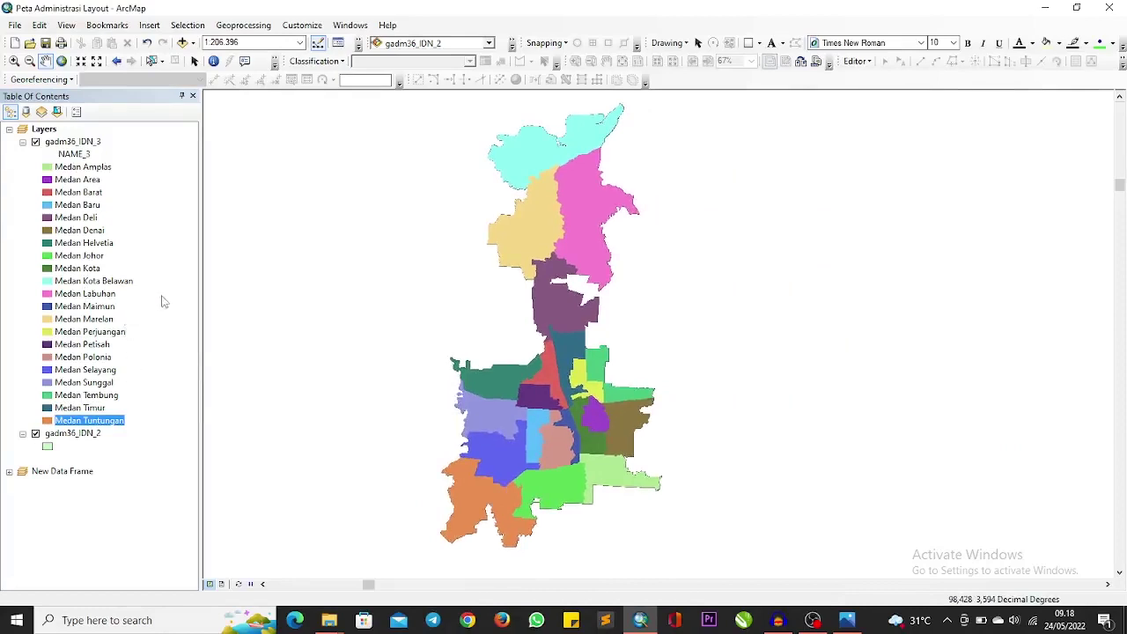
{"action": "left_click", "coordinate": [16, 283]}
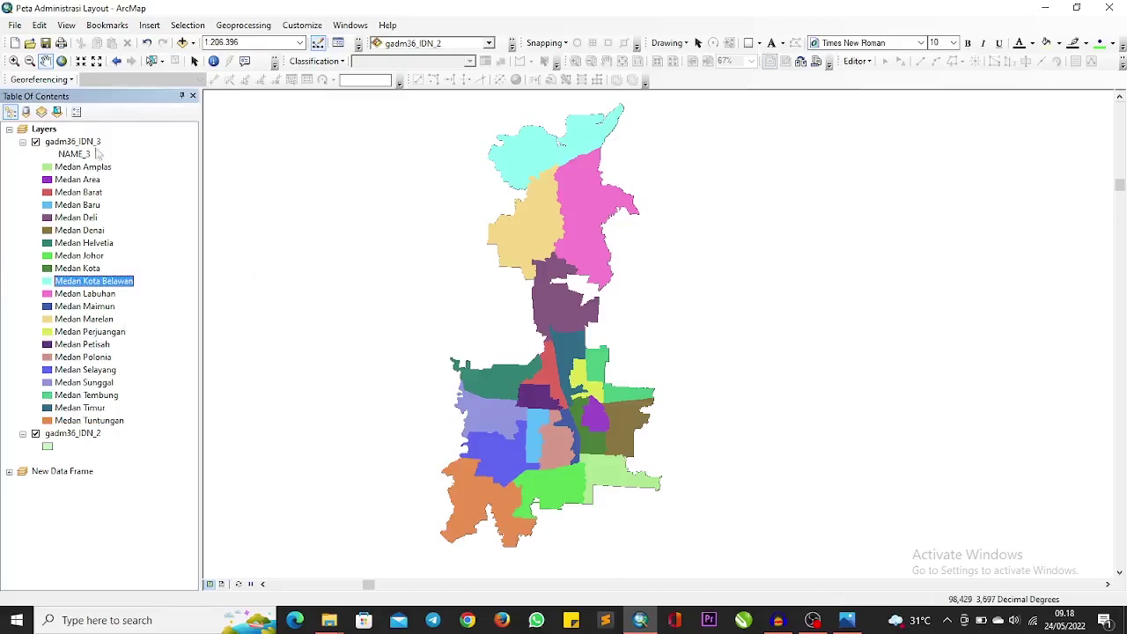
Add the SUMUT7.tif raster from the SRTM folder under D:\DATA GIS to the Layers data frame.
{"action": "right_click", "coordinate": [55, 130]}
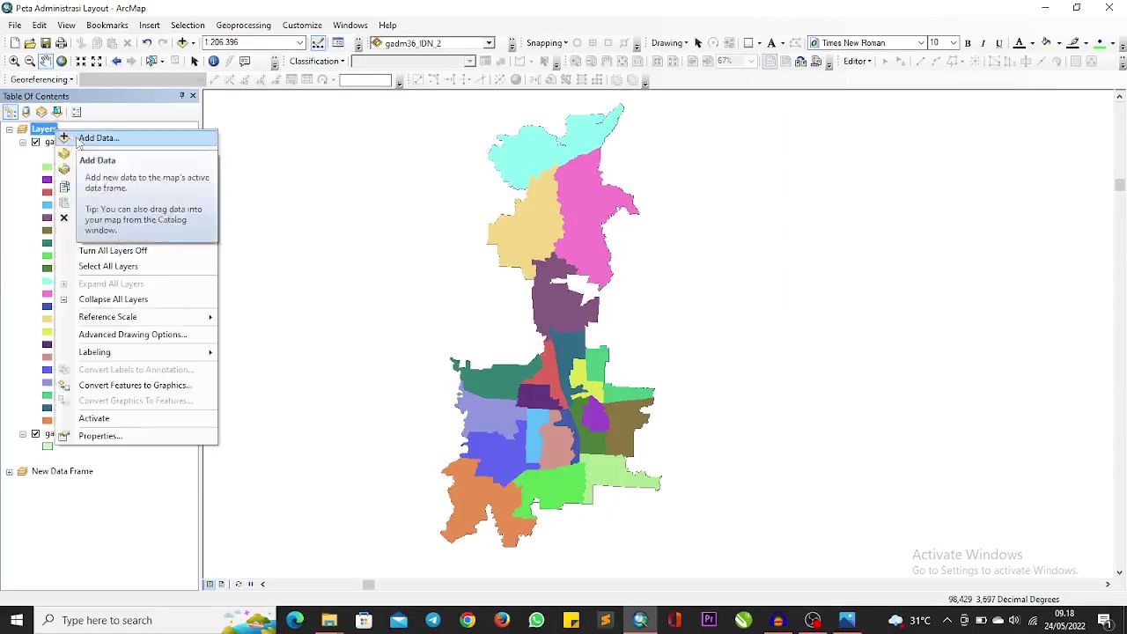
{"action": "left_click", "coordinate": [97, 139]}
{"action": "scroll", "coordinate": [599, 286], "scroll_direction": "down", "scroll_amount": 4}
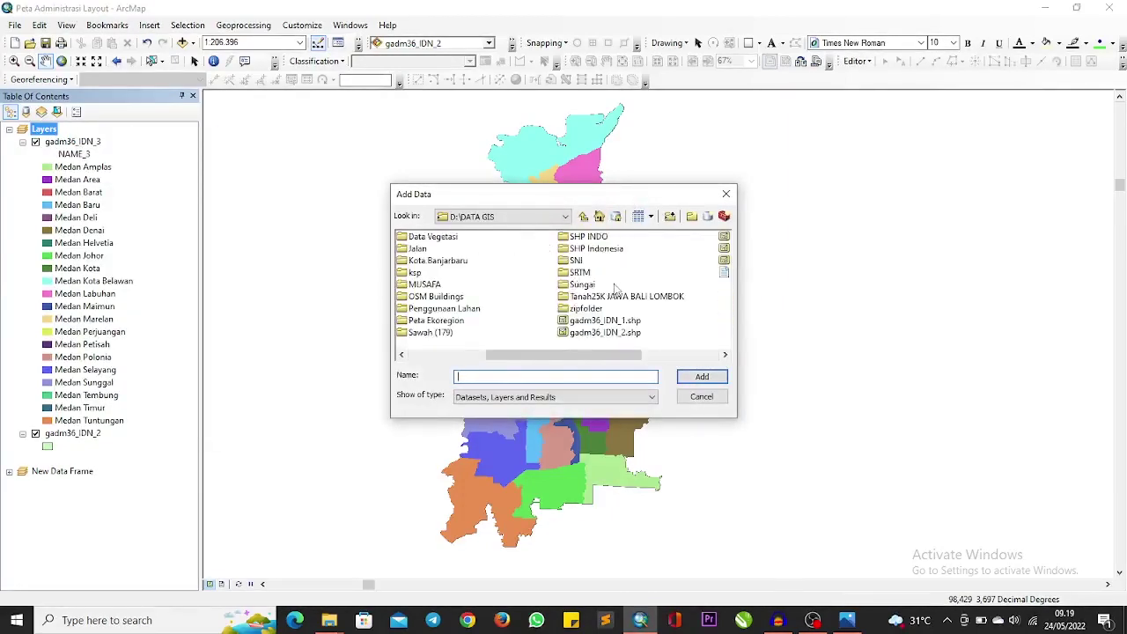
{"action": "scroll", "coordinate": [614, 290], "scroll_direction": "up", "scroll_amount": 4}
{"action": "left_click", "coordinate": [546, 217]}
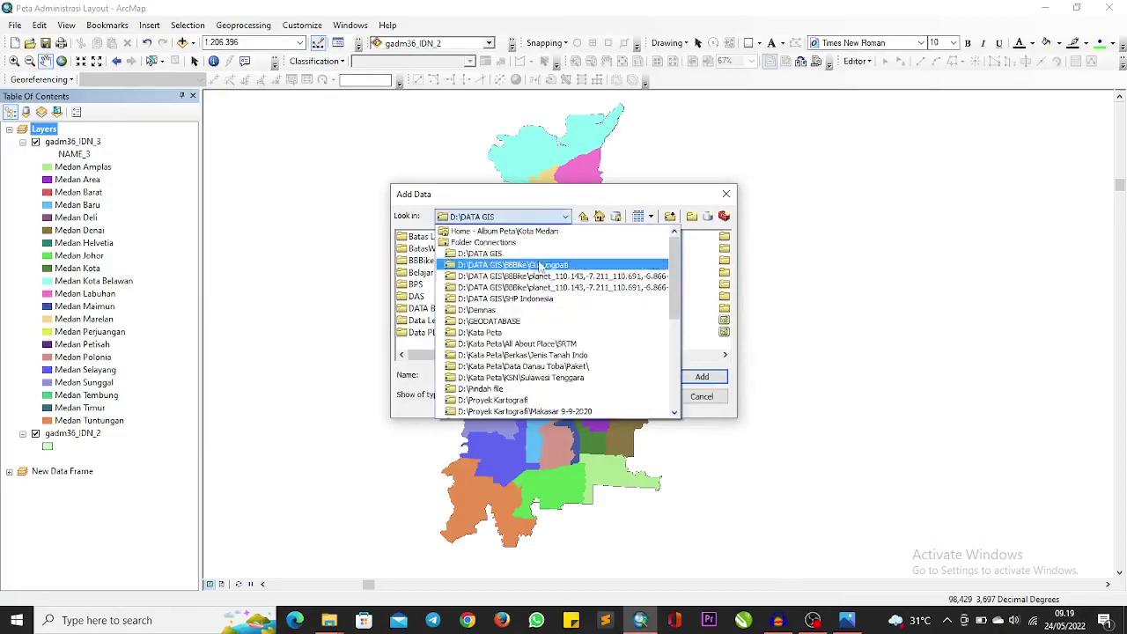
{"action": "left_click", "coordinate": [534, 255]}
{"action": "scroll", "coordinate": [579, 273], "scroll_direction": "down", "scroll_amount": 4}
{"action": "double_click", "coordinate": [579, 272]}
{"action": "double_click", "coordinate": [427, 309]}
{"action": "scroll", "coordinate": [539, 289], "scroll_direction": "down", "scroll_amount": 10}
{"action": "left_click", "coordinate": [643, 295]}
{"action": "left_click", "coordinate": [701, 377]}
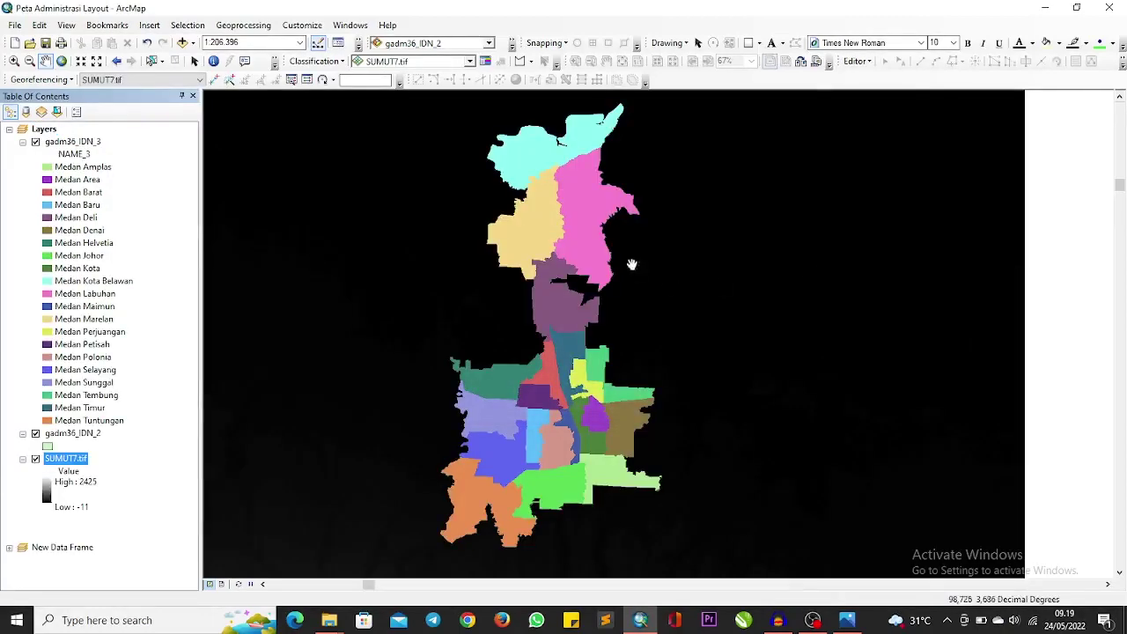
Search for "extract by mask" and open the Spatial Analyst Extract by Mask tool.
{"action": "scroll", "coordinate": [634, 261], "scroll_direction": "up", "scroll_amount": 1}
{"action": "scroll", "coordinate": [640, 259], "scroll_direction": "up", "scroll_amount": 1}
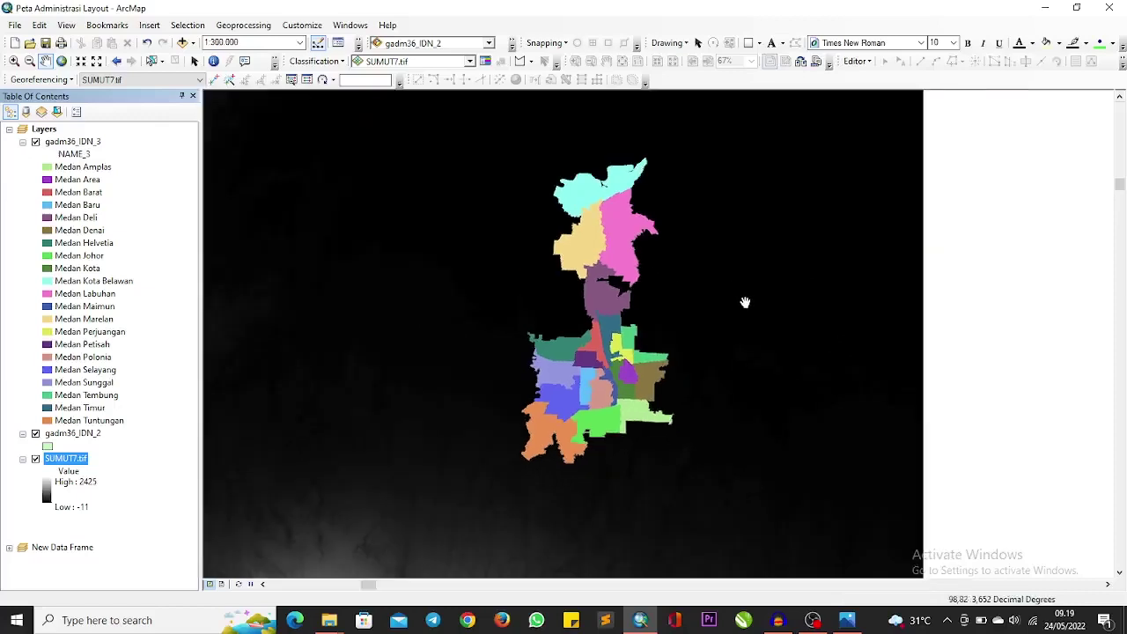
{"action": "scroll", "coordinate": [691, 303], "scroll_direction": "down", "scroll_amount": 1}
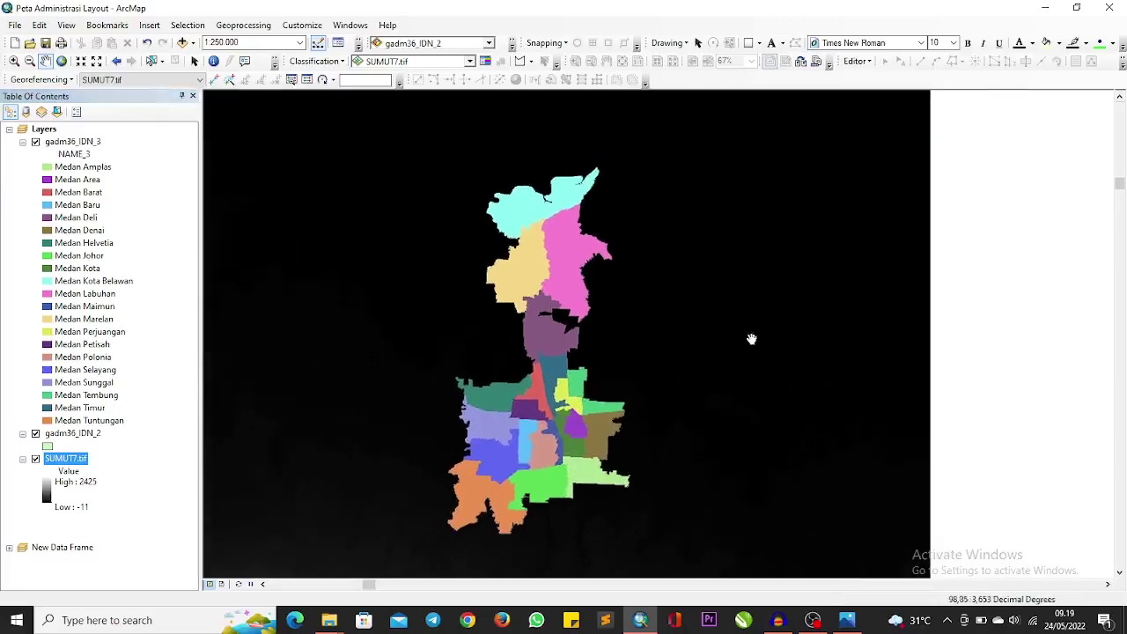
{"action": "left_click_drag", "start_coordinate": [749, 338], "coordinate": [766, 302]}
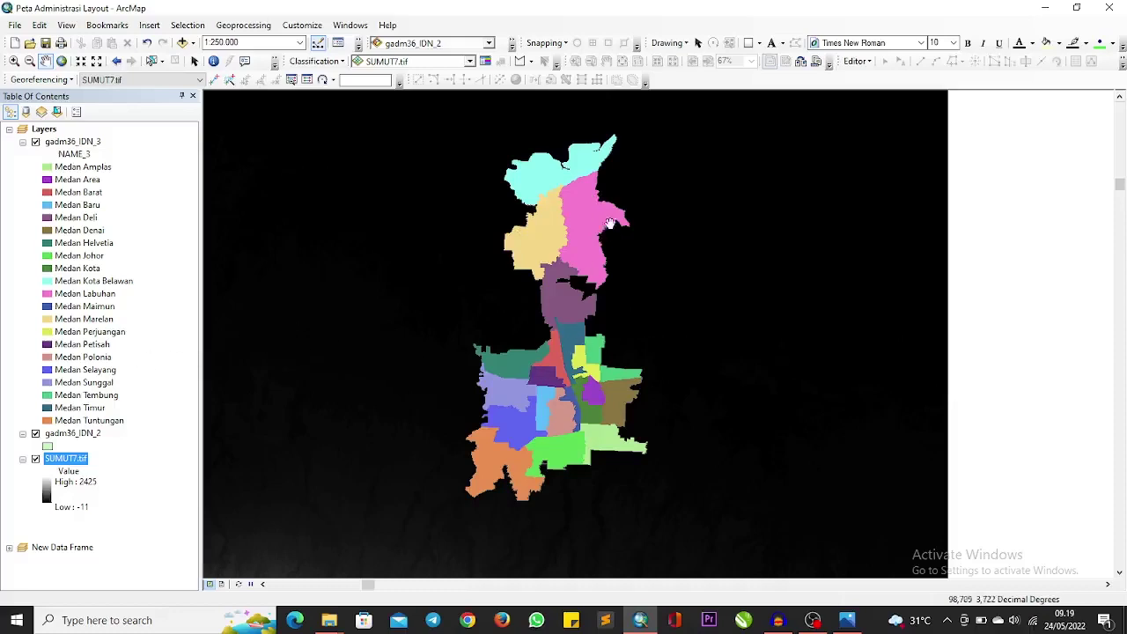
{"action": "left_click_drag", "start_coordinate": [734, 243], "coordinate": [708, 217]}
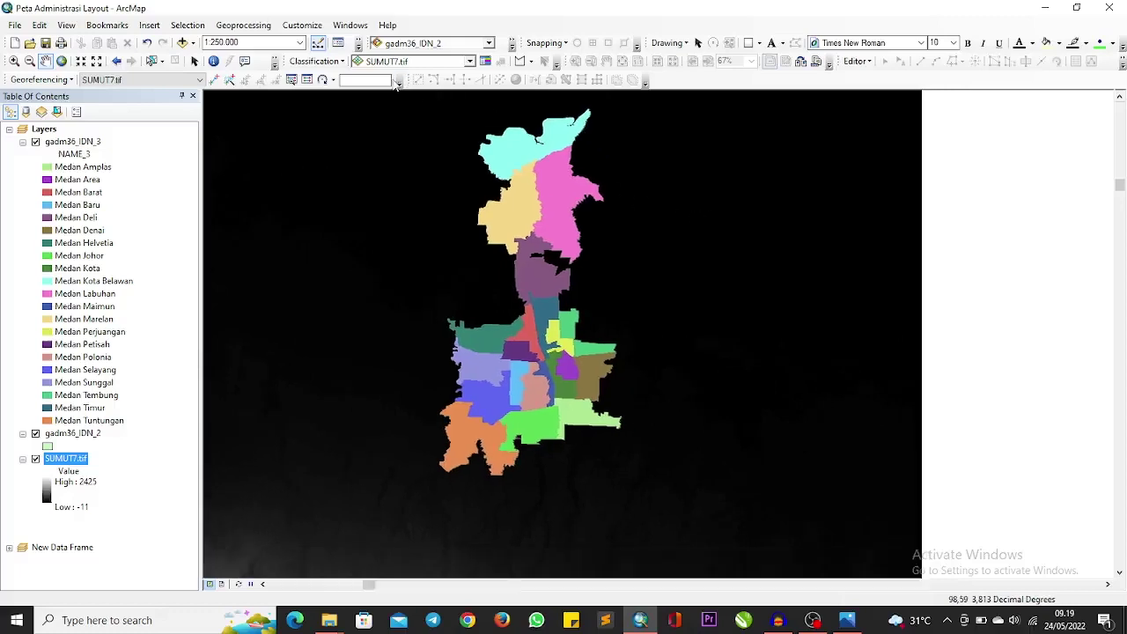
{"action": "left_click", "coordinate": [358, 49]}
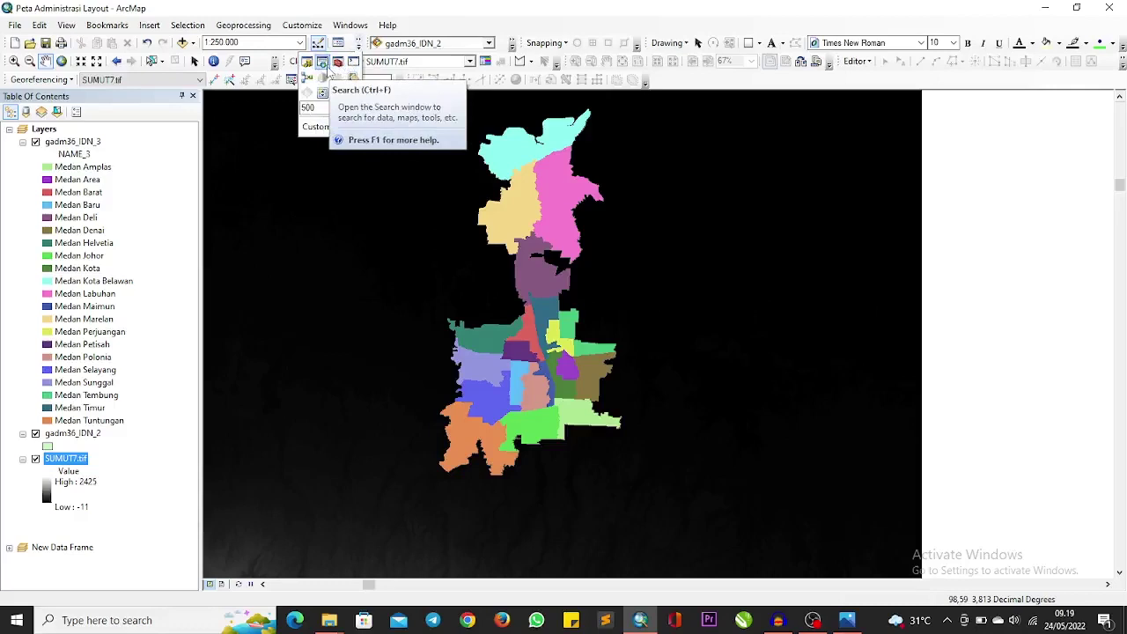
{"action": "left_click", "coordinate": [326, 66]}
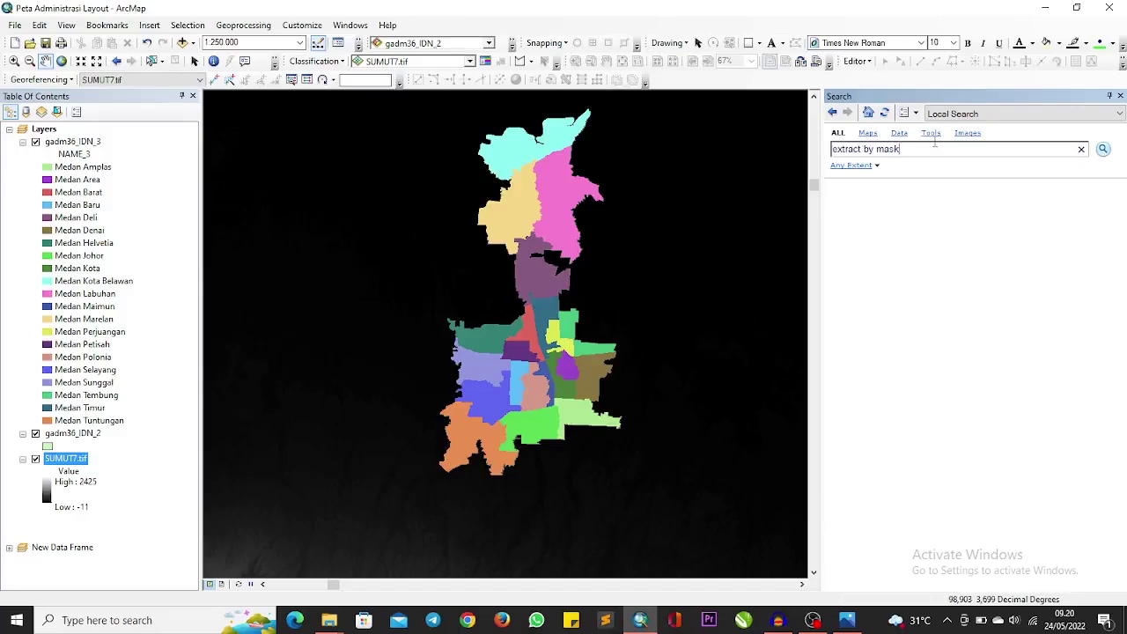
{"action": "key", "text": "Return"}
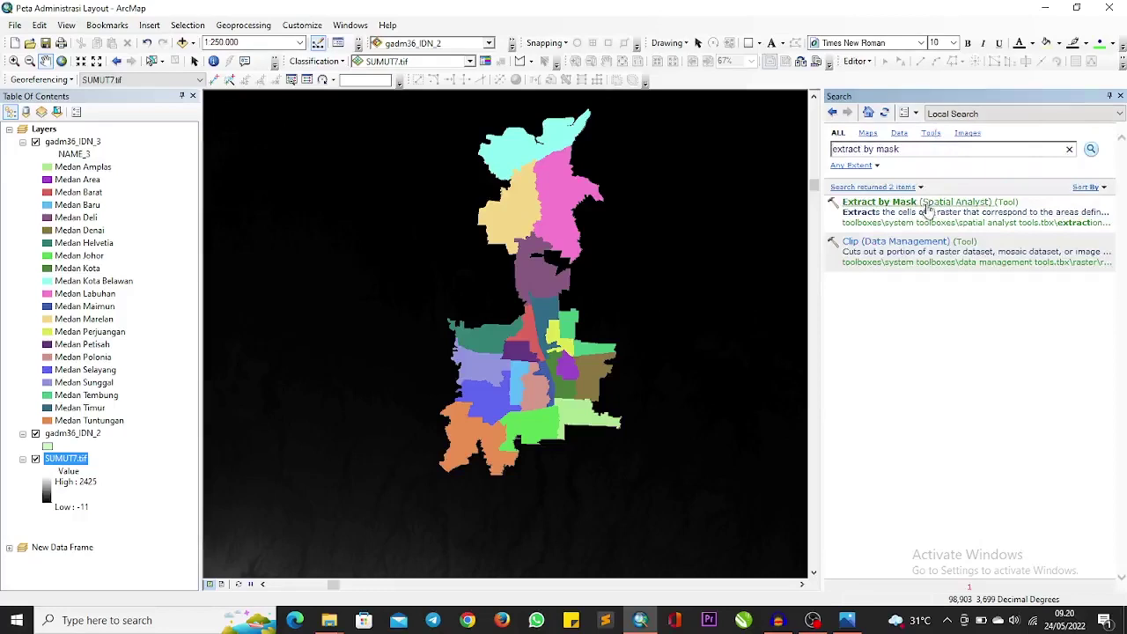
{"action": "left_click", "coordinate": [956, 202]}
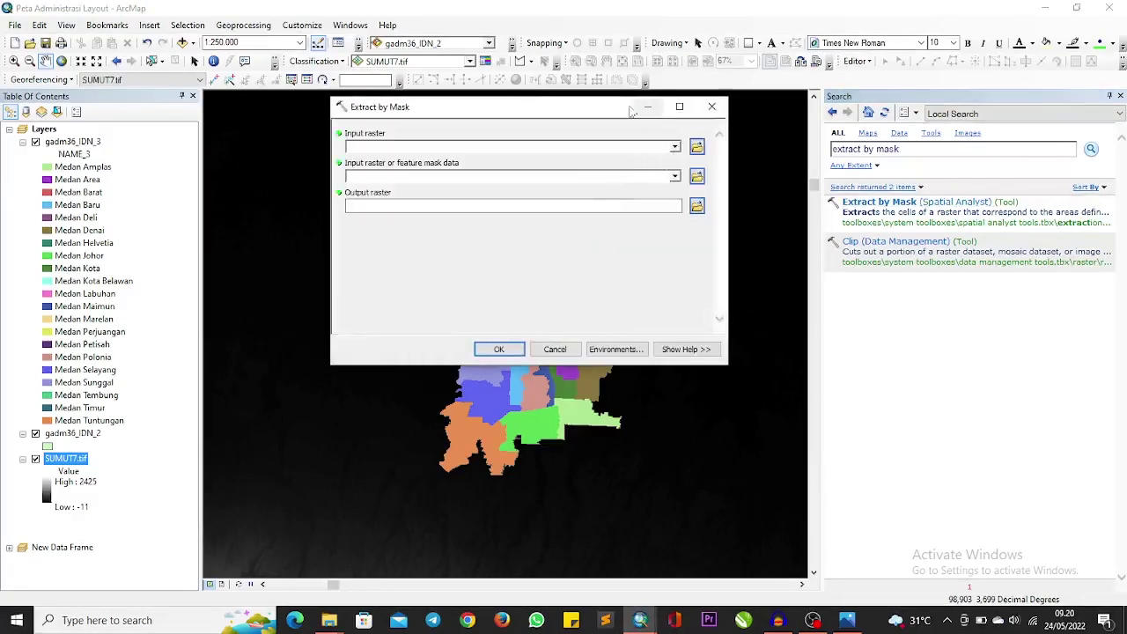
Set SUMUT7.tif as the input raster and gadm36_IDN_2 as the feature mask data for the extraction.
{"action": "left_click_drag", "start_coordinate": [620, 107], "coordinate": [666, 154]}
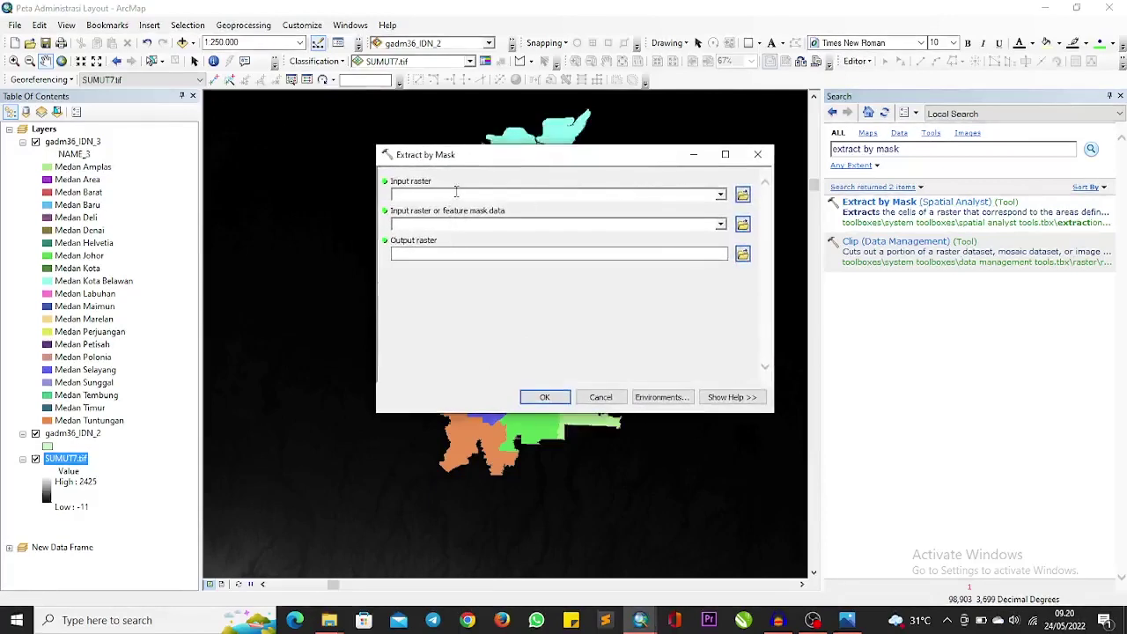
{"action": "left_click", "coordinate": [720, 195]}
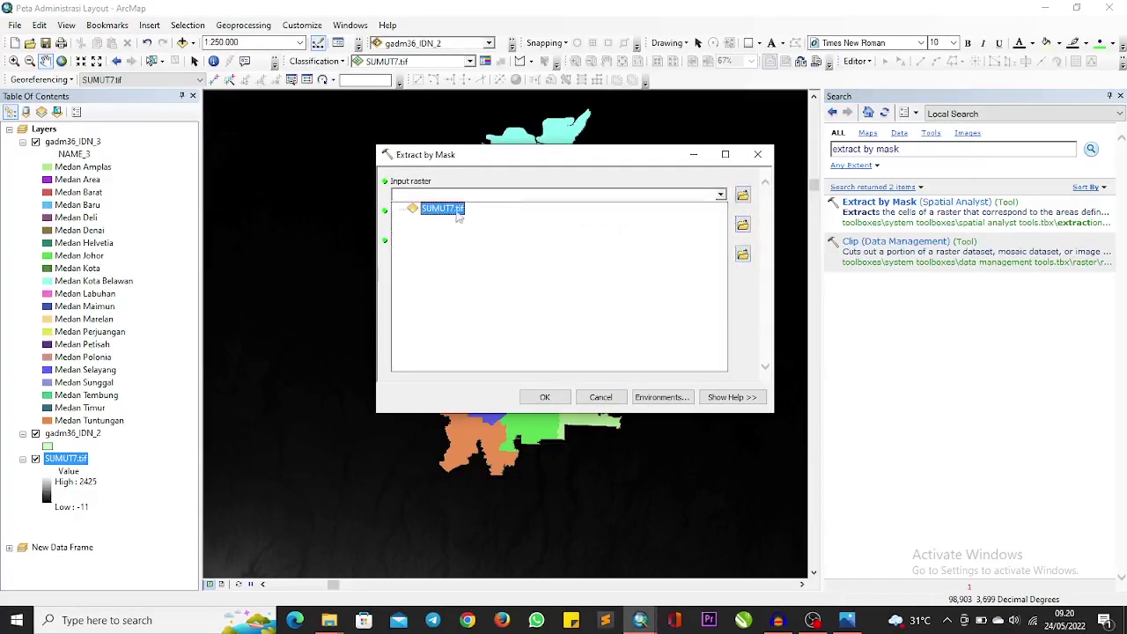
{"action": "left_click", "coordinate": [455, 209]}
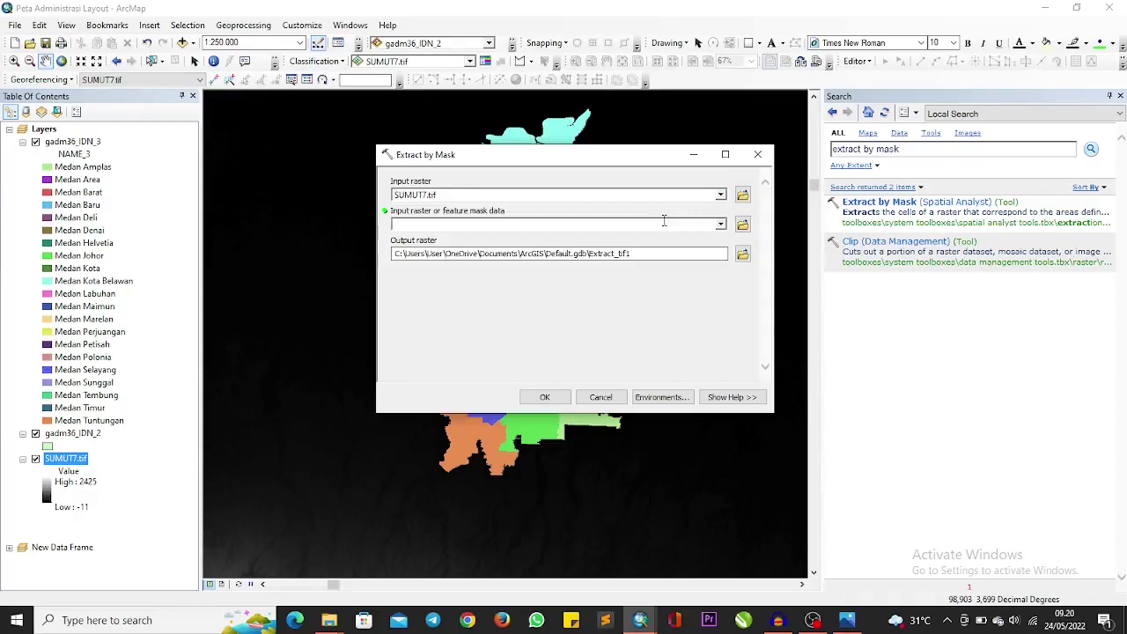
{"action": "left_click", "coordinate": [722, 226]}
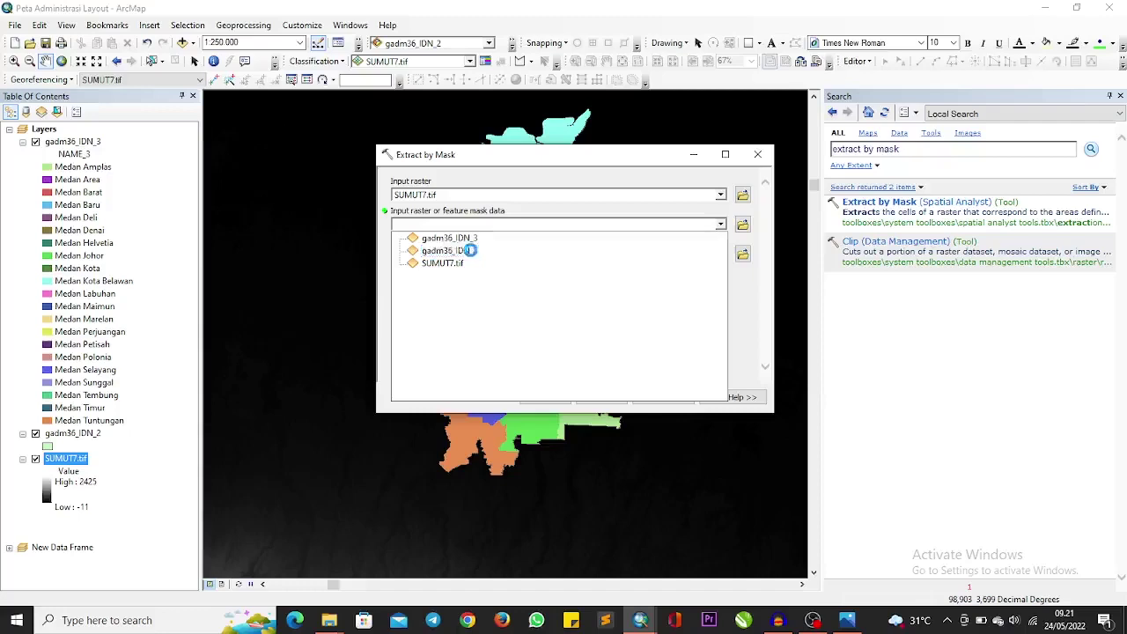
{"action": "left_click", "coordinate": [470, 251]}
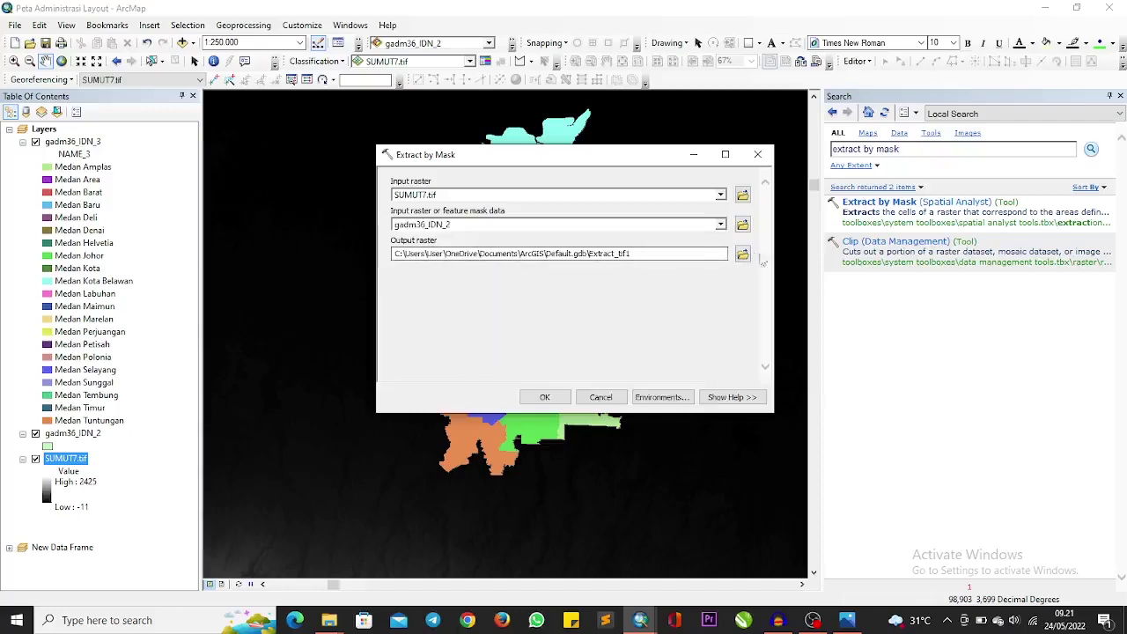
Browse the output raster location to D:\Kata Peta\Tutorial and create a new folder there named SHP.
{"action": "left_click", "coordinate": [744, 255]}
{"action": "left_click", "coordinate": [604, 313]}
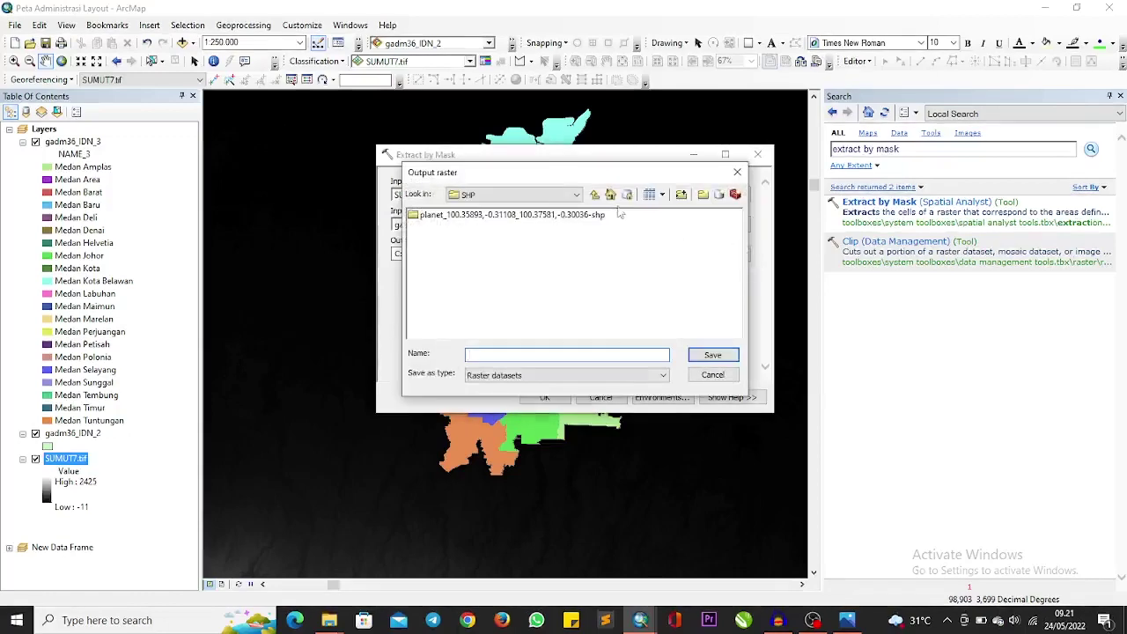
{"action": "left_click", "coordinate": [595, 195]}
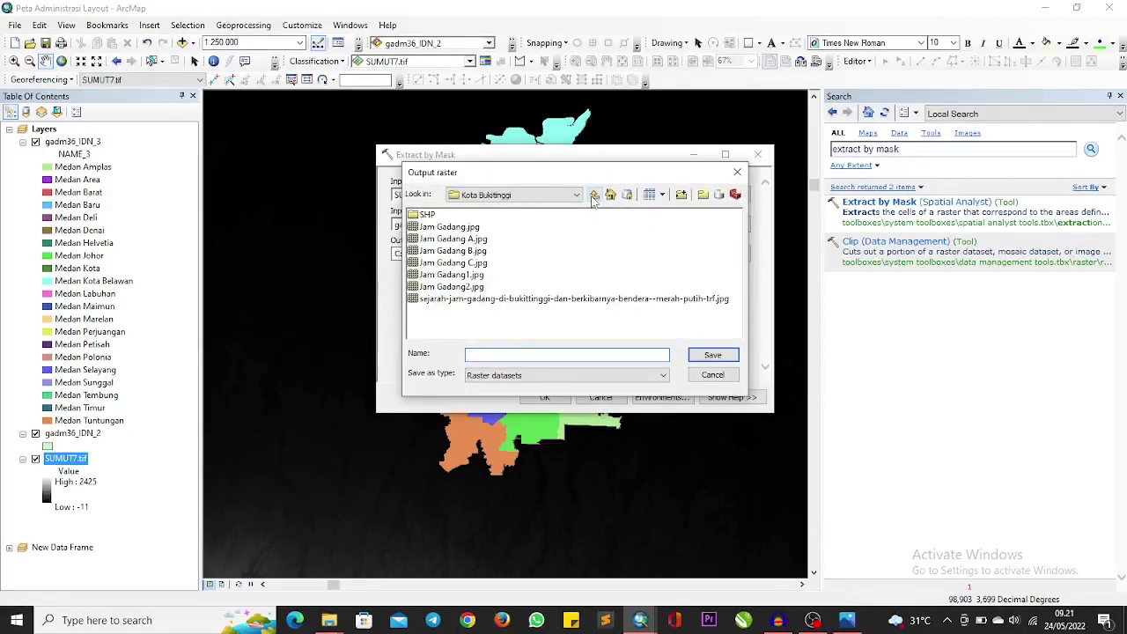
{"action": "left_click", "coordinate": [594, 195]}
{"action": "left_click", "coordinate": [595, 194]}
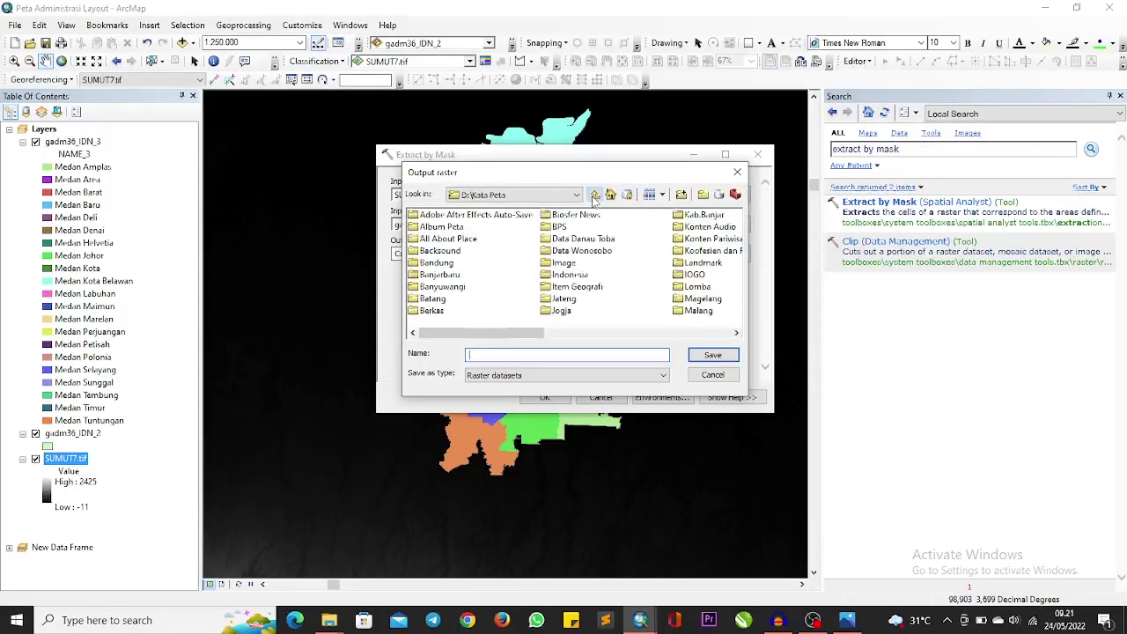
{"action": "scroll", "coordinate": [594, 253], "scroll_direction": "down", "scroll_amount": 1}
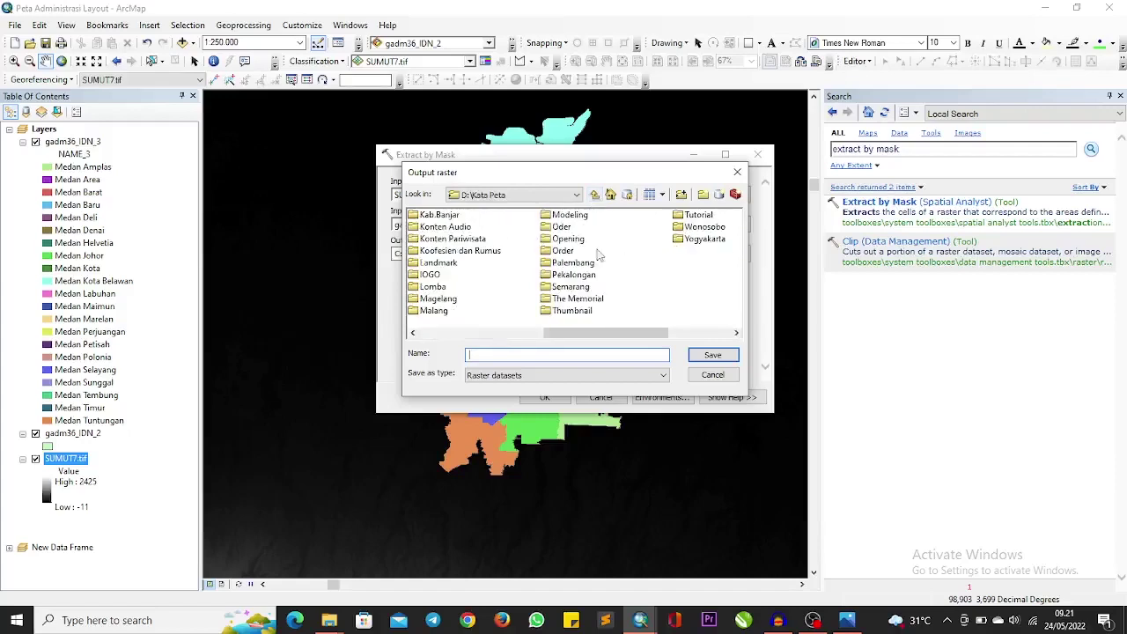
{"action": "double_click", "coordinate": [696, 219]}
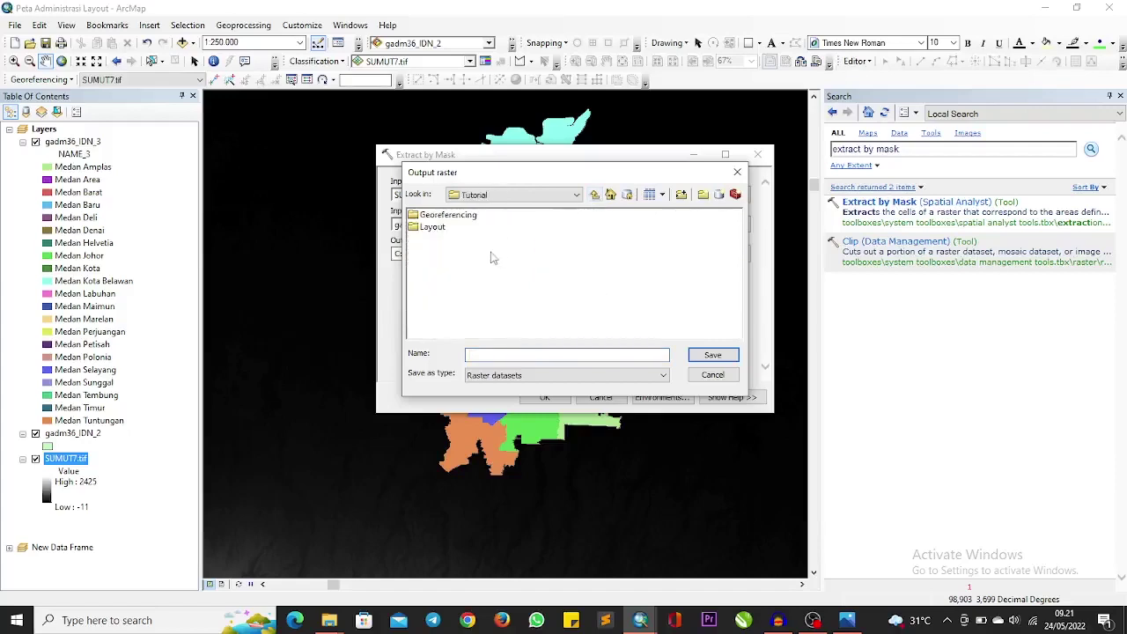
{"action": "left_click", "coordinate": [705, 196]}
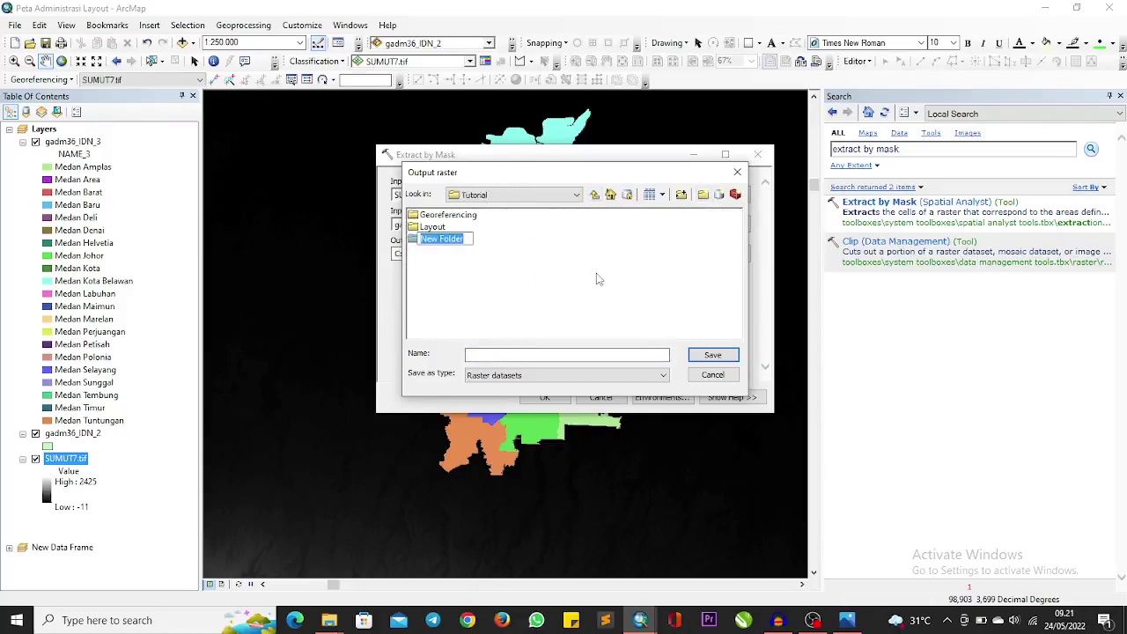
{"action": "type", "text": "SHP"}
{"action": "key", "text": "Return"}
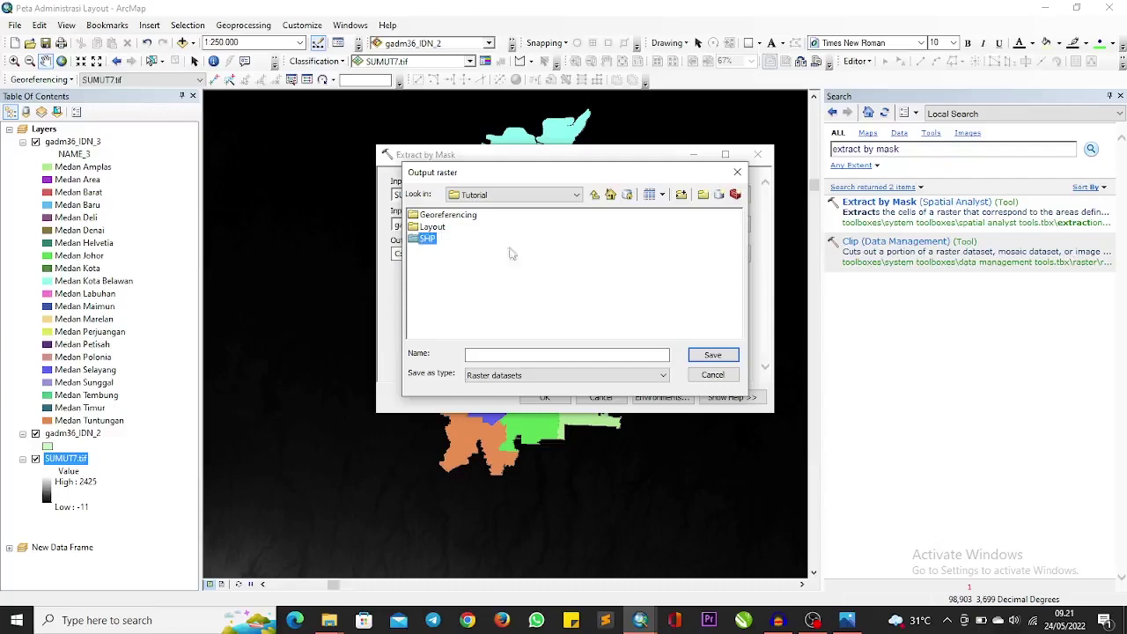
Name the output raster EBM in the SHP folder, run Extract by Mask, and close the Search window.
{"action": "double_click", "coordinate": [420, 242]}
{"action": "left_click", "coordinate": [519, 355]}
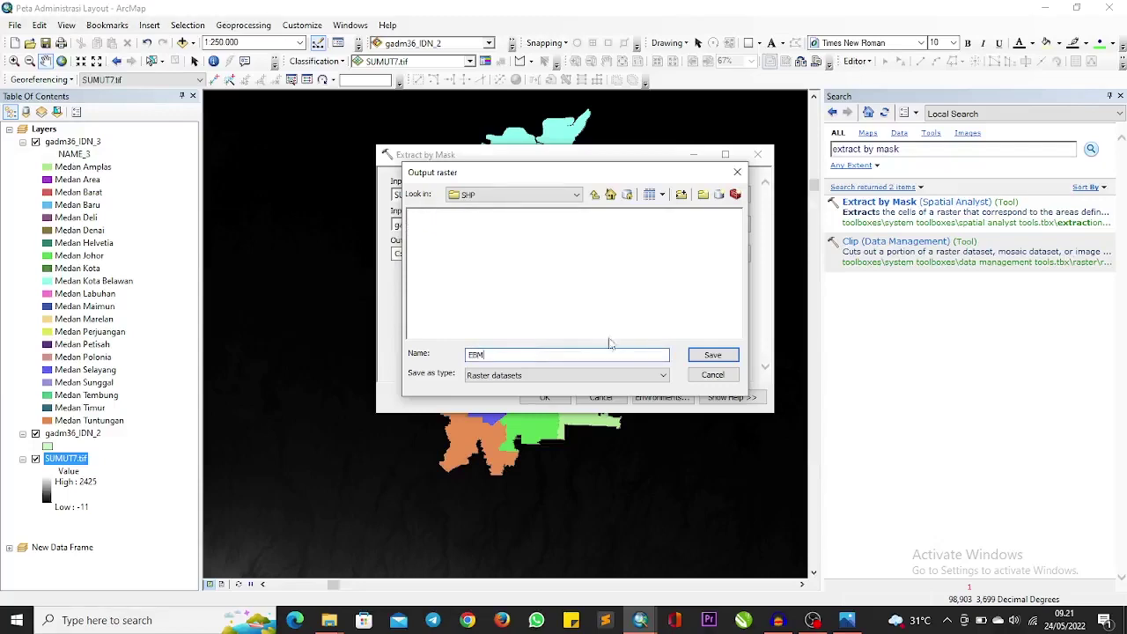
{"action": "left_click", "coordinate": [712, 354]}
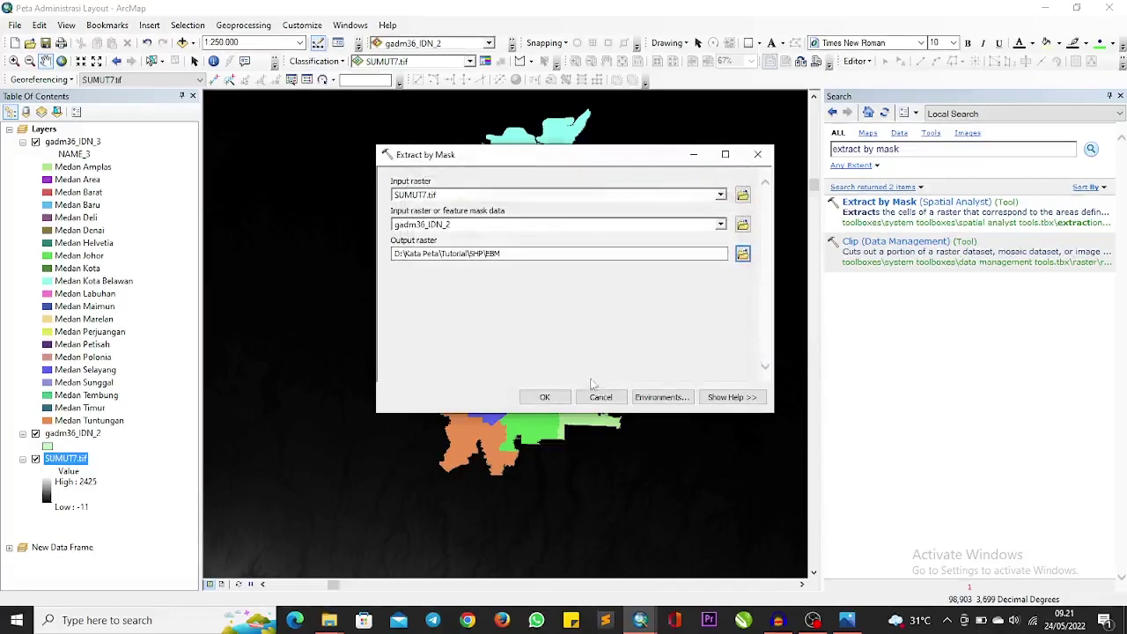
{"action": "left_click", "coordinate": [546, 397]}
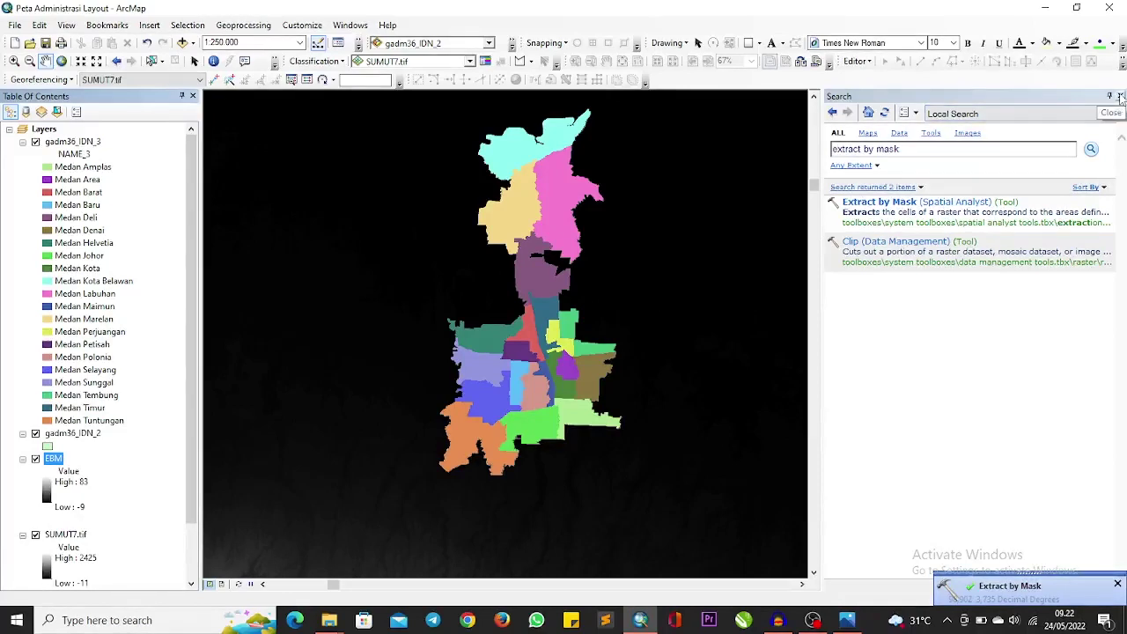
{"action": "left_click", "coordinate": [1120, 96]}
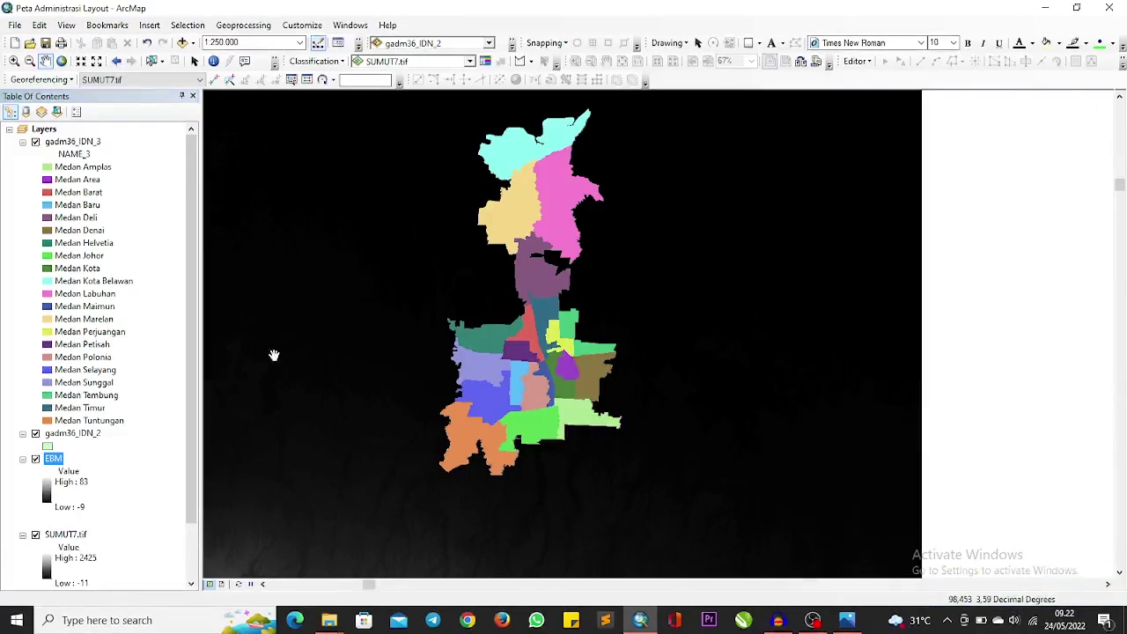
Turn off the original SUMUT7.tif layer and remove it from the map.
{"action": "scroll", "coordinate": [135, 394], "scroll_direction": "down", "scroll_amount": 1}
{"action": "scroll", "coordinate": [135, 393], "scroll_direction": "down", "scroll_amount": 1}
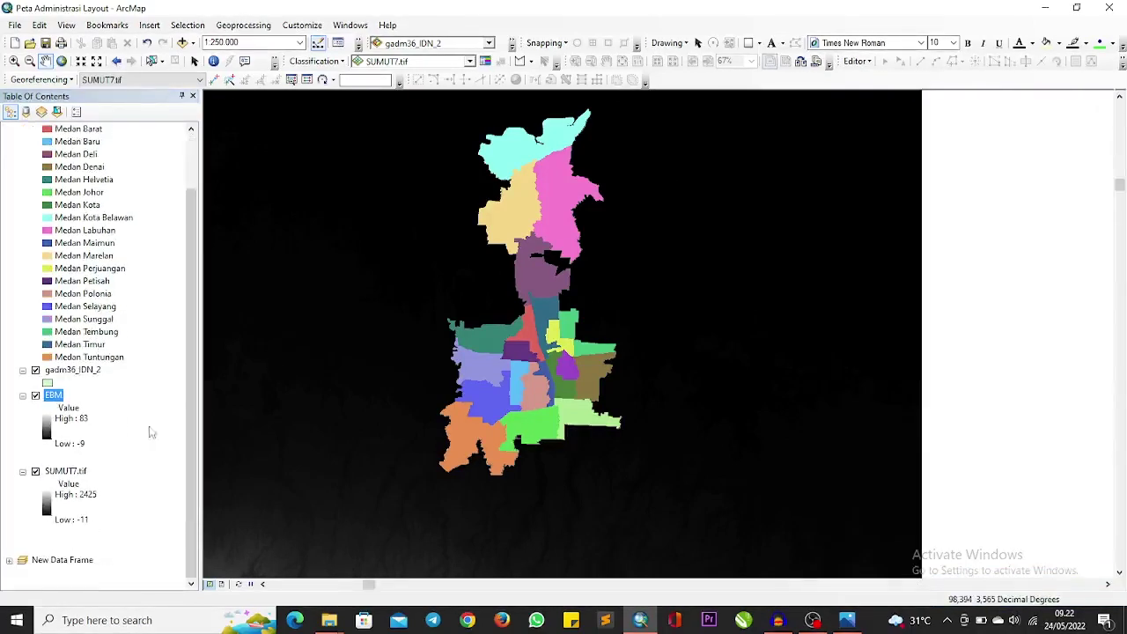
{"action": "left_click", "coordinate": [36, 472]}
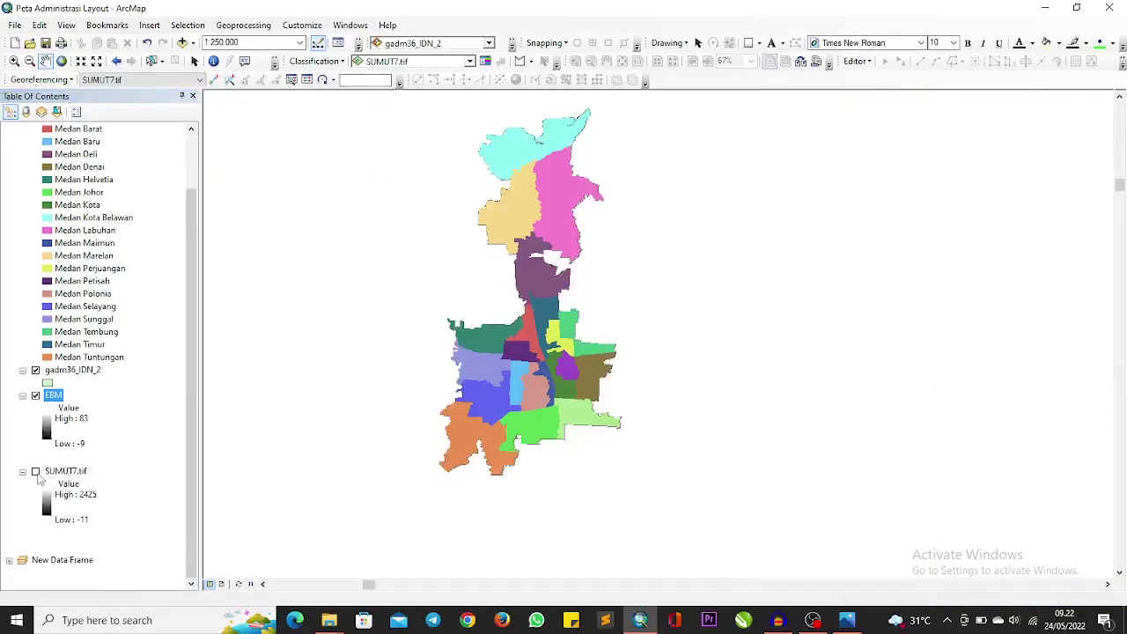
{"action": "right_click", "coordinate": [67, 472]}
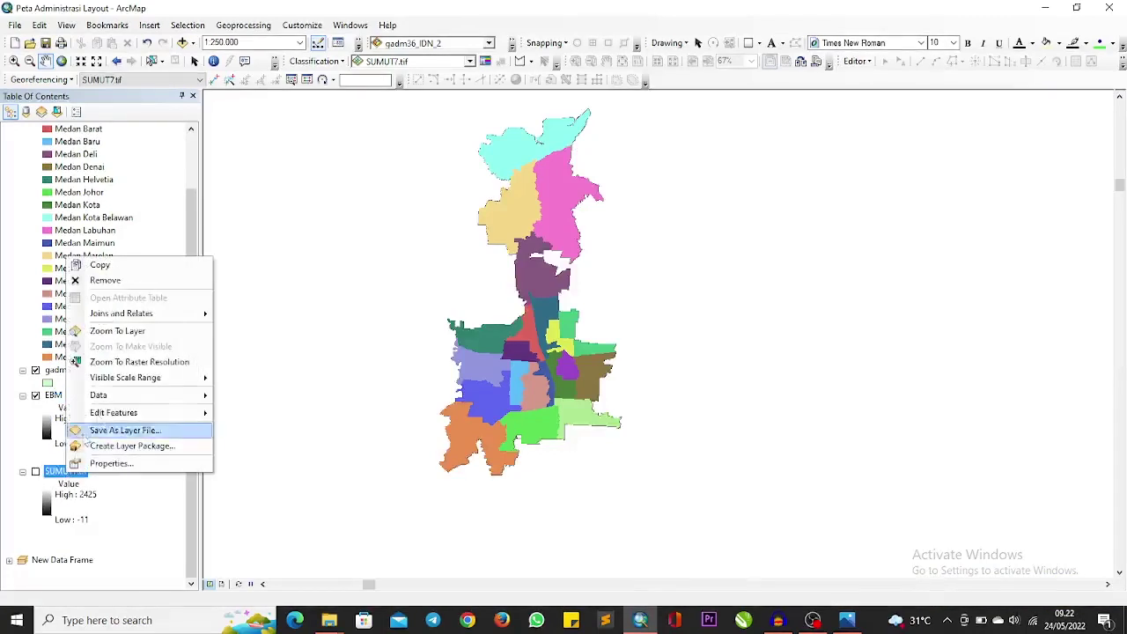
{"action": "left_click", "coordinate": [105, 280]}
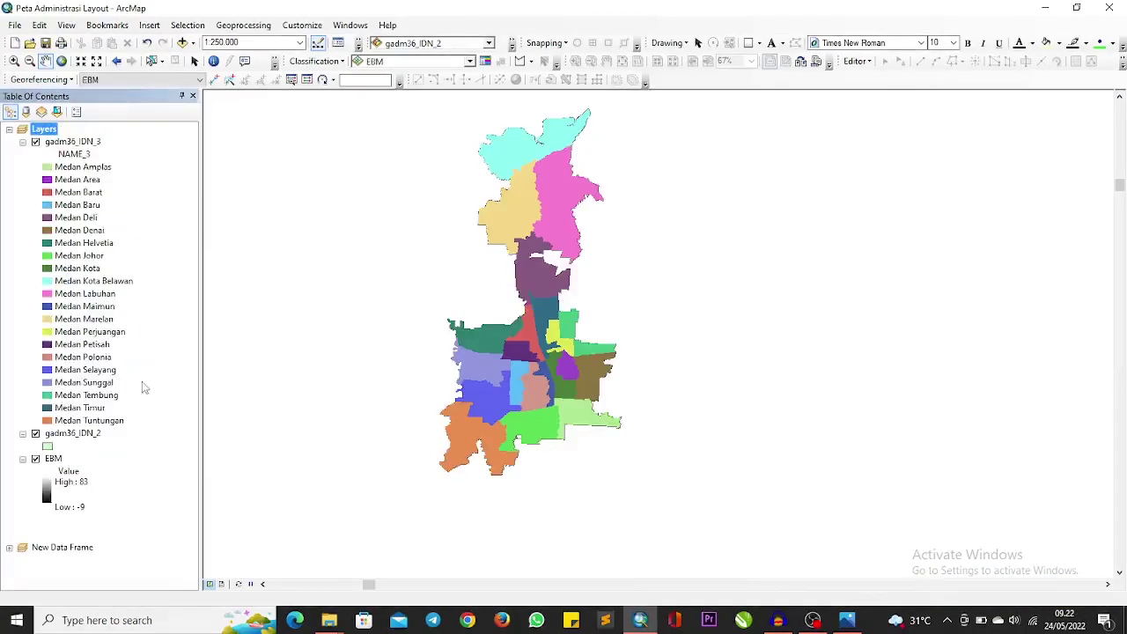
Move the EBM raster above gadm36_IDN_3 in the layer order and inspect it on the map.
{"action": "left_click_drag", "start_coordinate": [54, 459], "coordinate": [93, 141]}
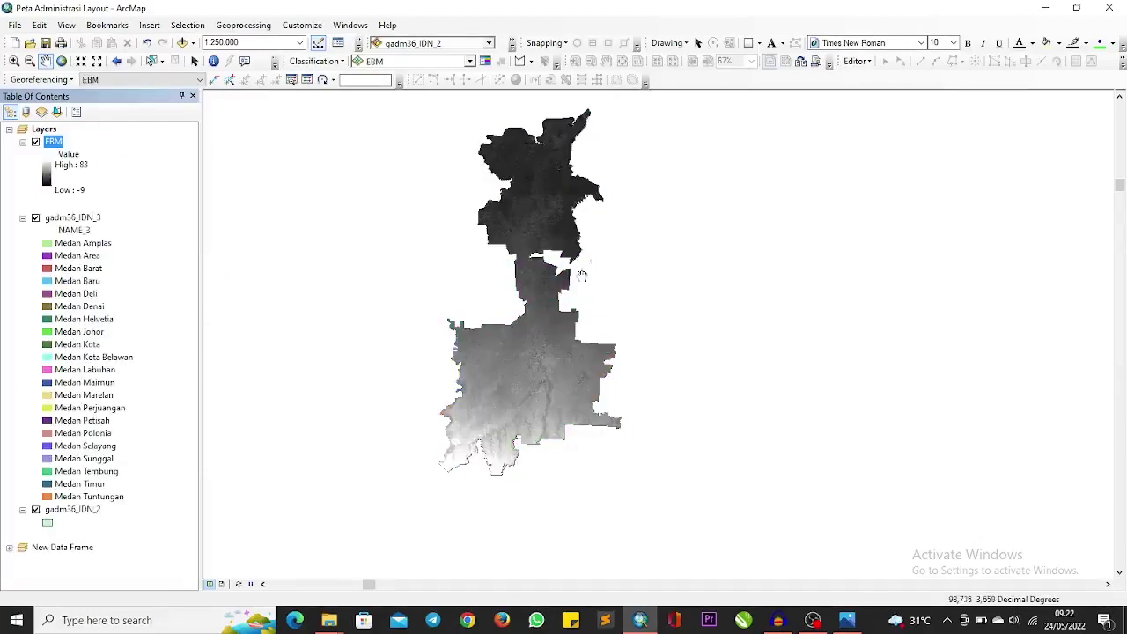
{"action": "scroll", "coordinate": [543, 282], "scroll_direction": "up", "scroll_amount": 2}
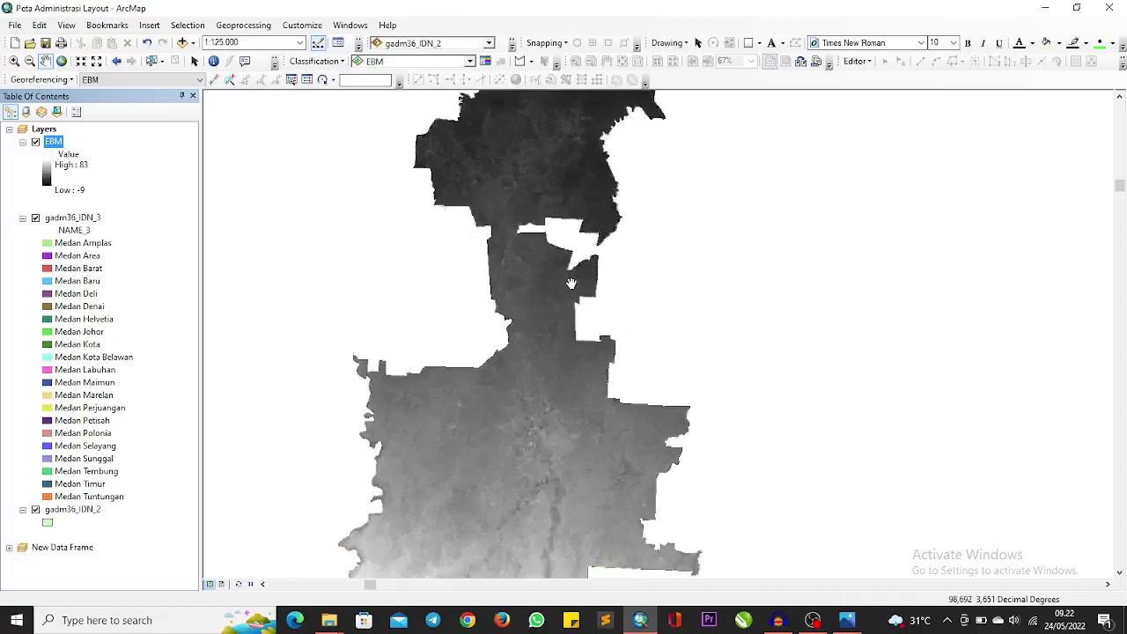
{"action": "scroll", "coordinate": [583, 291], "scroll_direction": "down", "scroll_amount": 2}
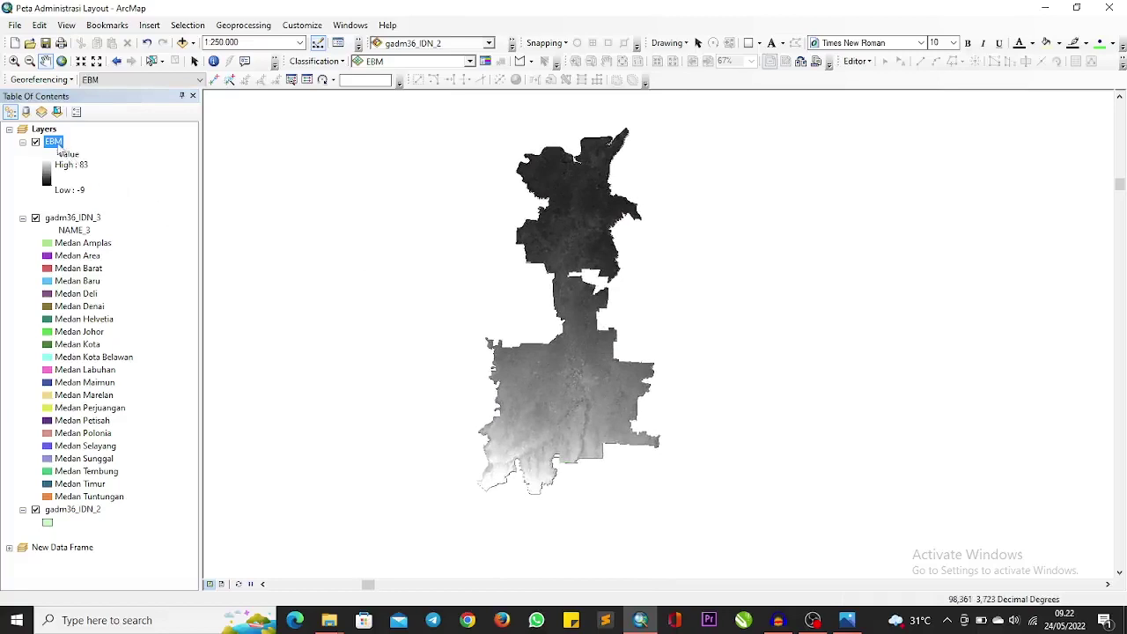
Move the EBM raster below gadm36_IDN_3 in the layer order, keeping it above gadm36_IDN_2.
{"action": "left_click_drag", "start_coordinate": [59, 148], "coordinate": [94, 472]}
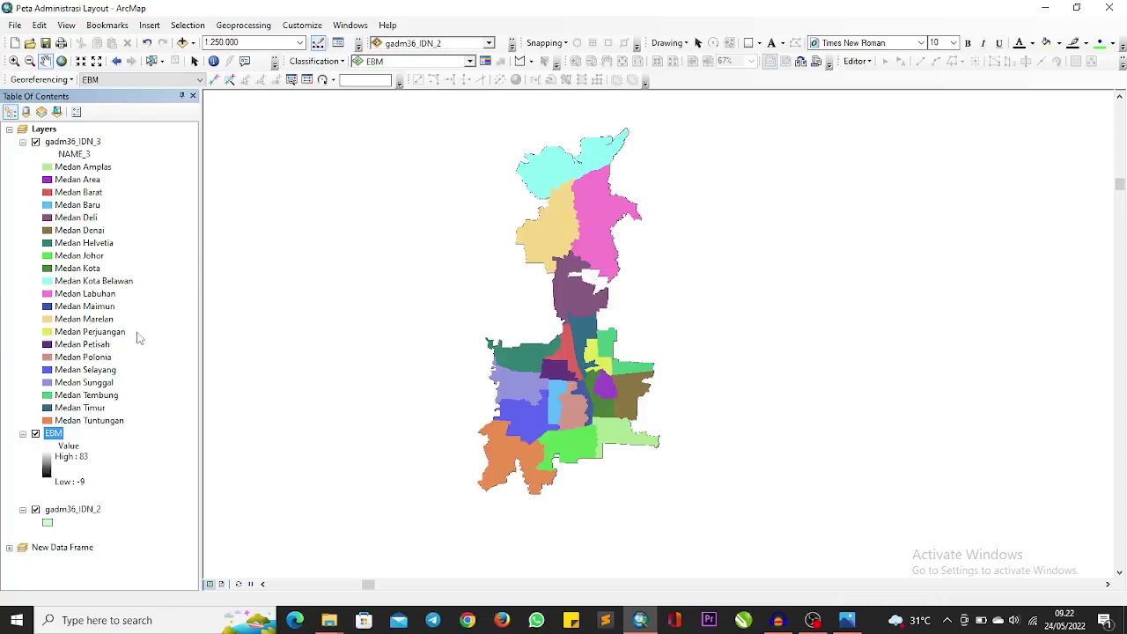
{"action": "scroll", "coordinate": [581, 348], "scroll_direction": "up", "scroll_amount": 3}
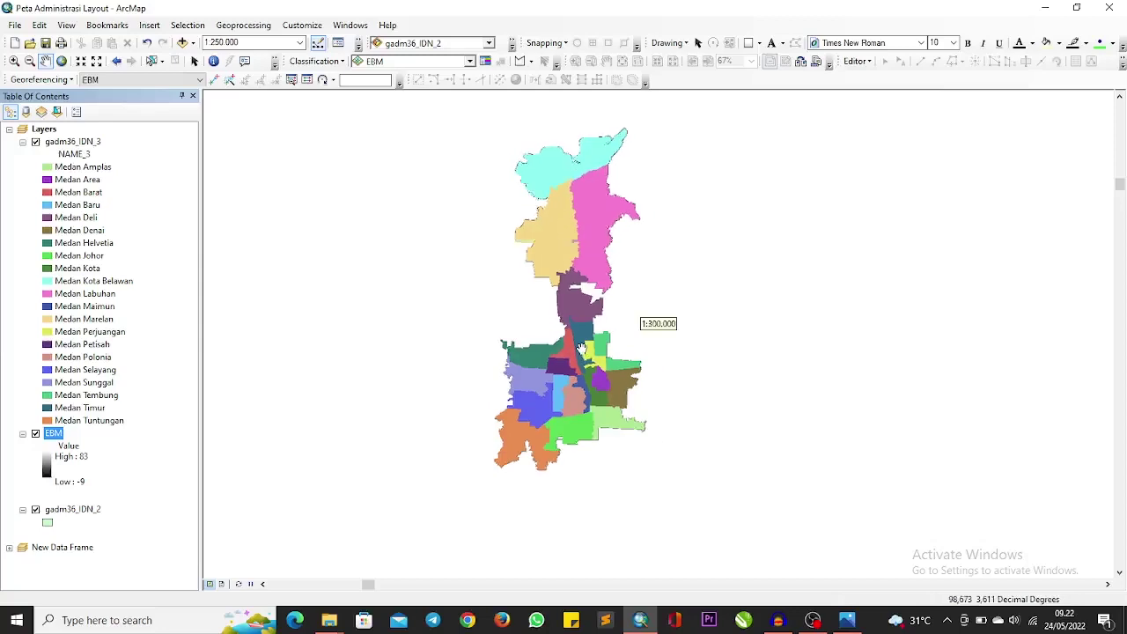
{"action": "scroll", "coordinate": [581, 348], "scroll_direction": "down", "scroll_amount": 3}
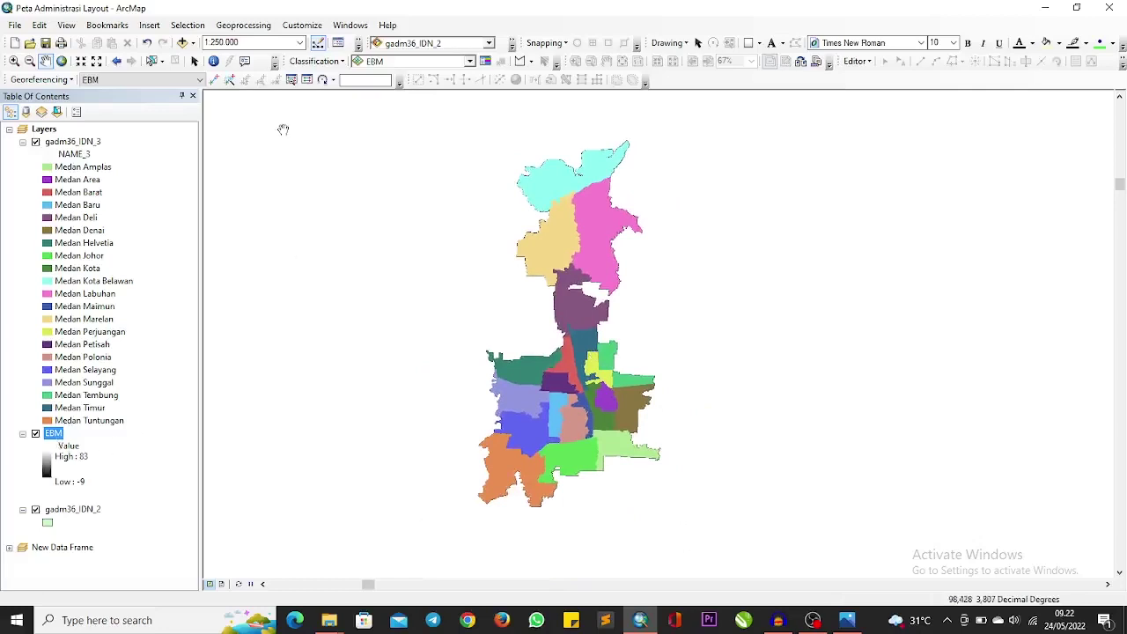
{"action": "left_click", "coordinate": [358, 45]}
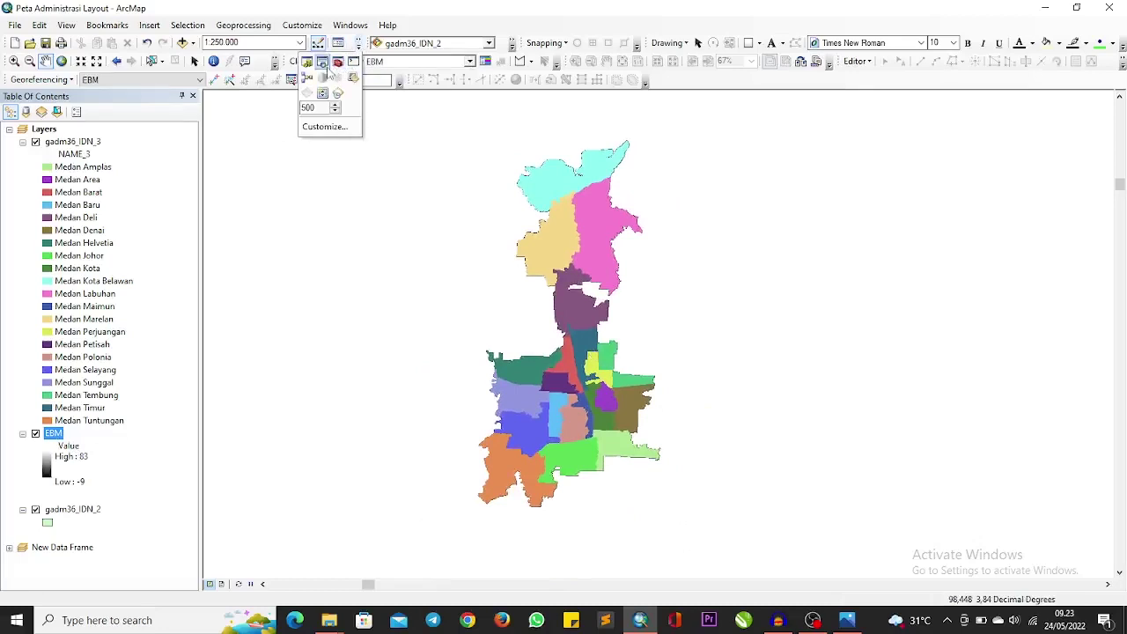
{"action": "left_click", "coordinate": [323, 61]}
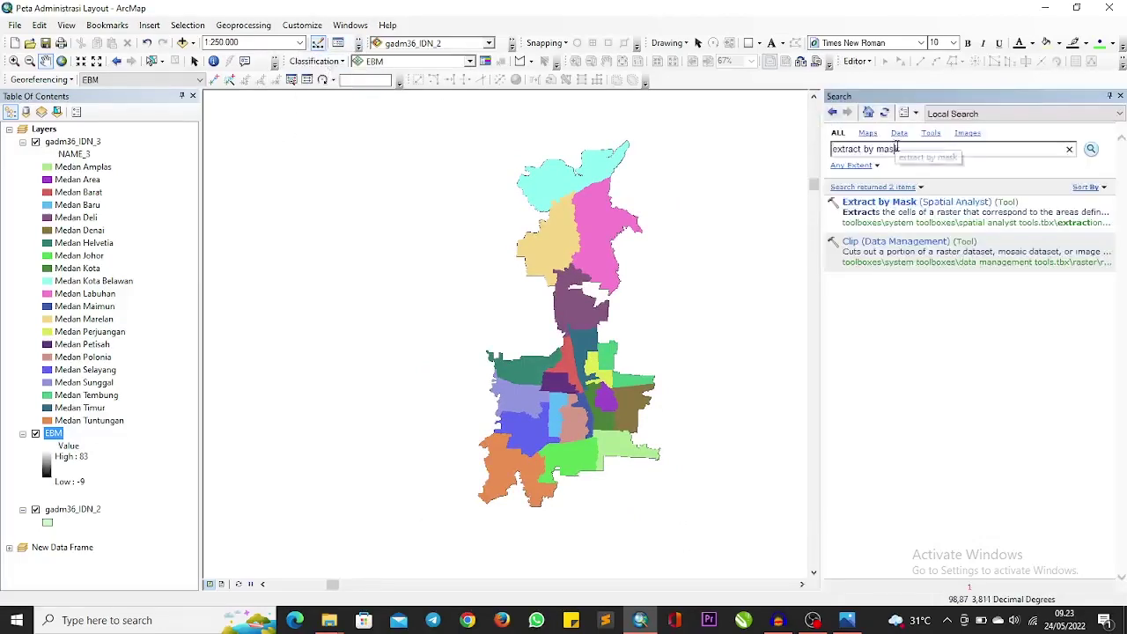
{"action": "left_click_drag", "start_coordinate": [900, 148], "coordinate": [817, 155]}
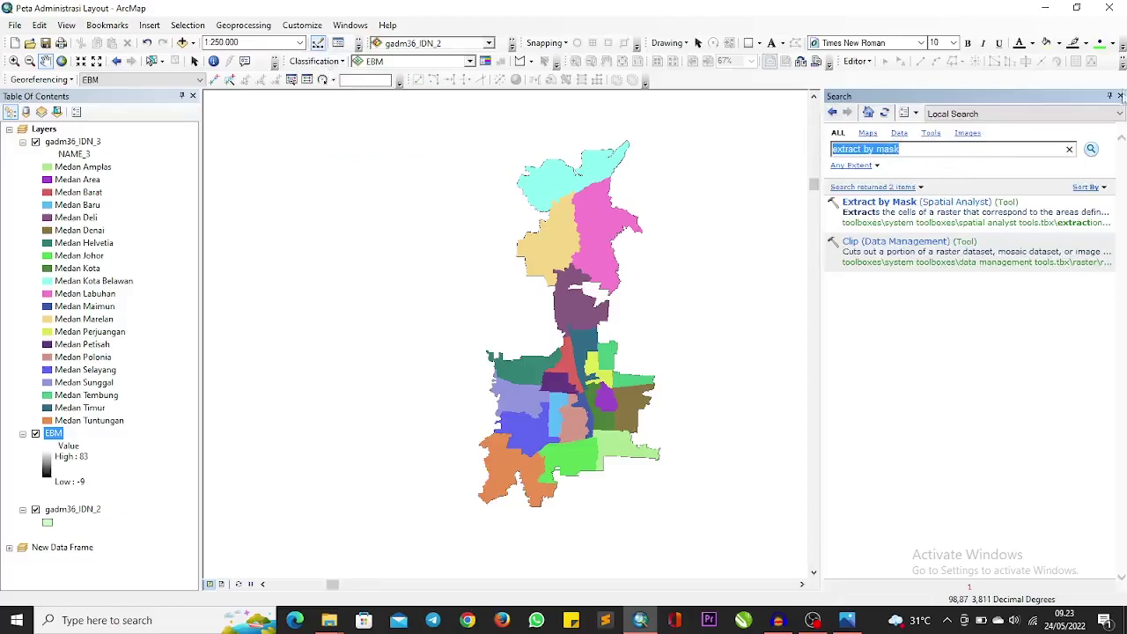
{"action": "left_click", "coordinate": [1120, 96]}
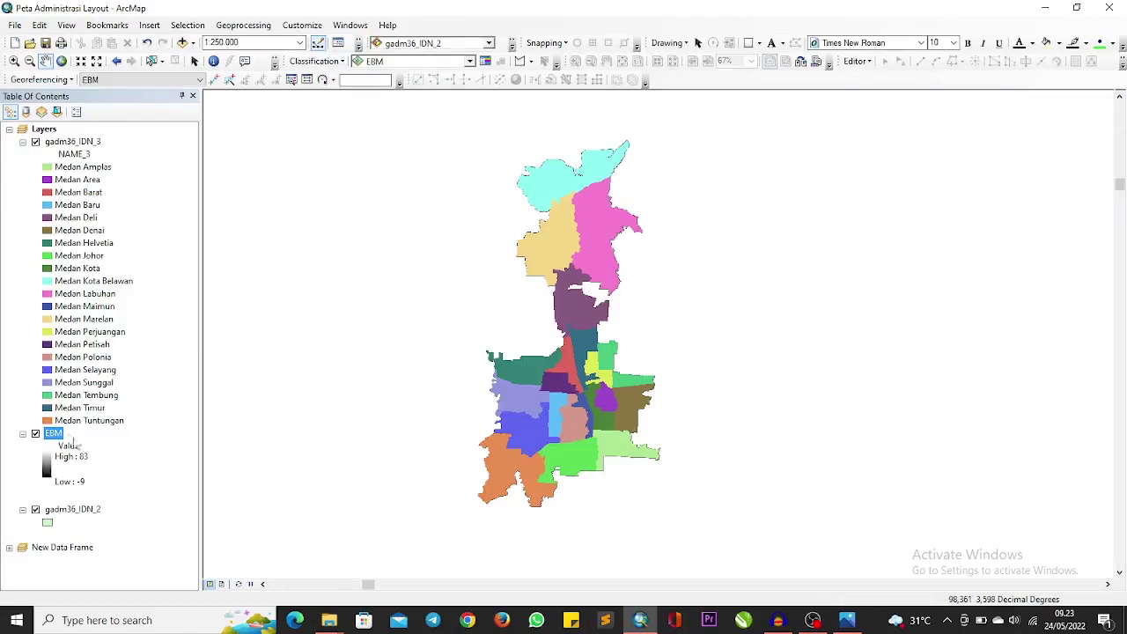
Change the EBM raster's symbology to Classified with 1 class.
{"action": "right_click", "coordinate": [60, 437]}
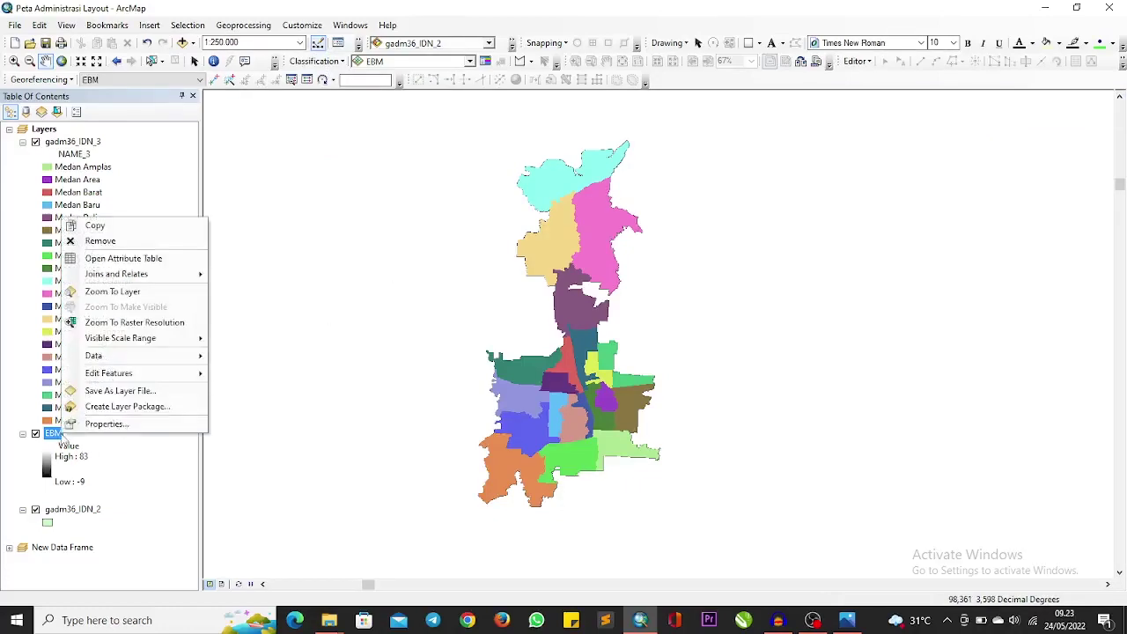
{"action": "left_click", "coordinate": [102, 423]}
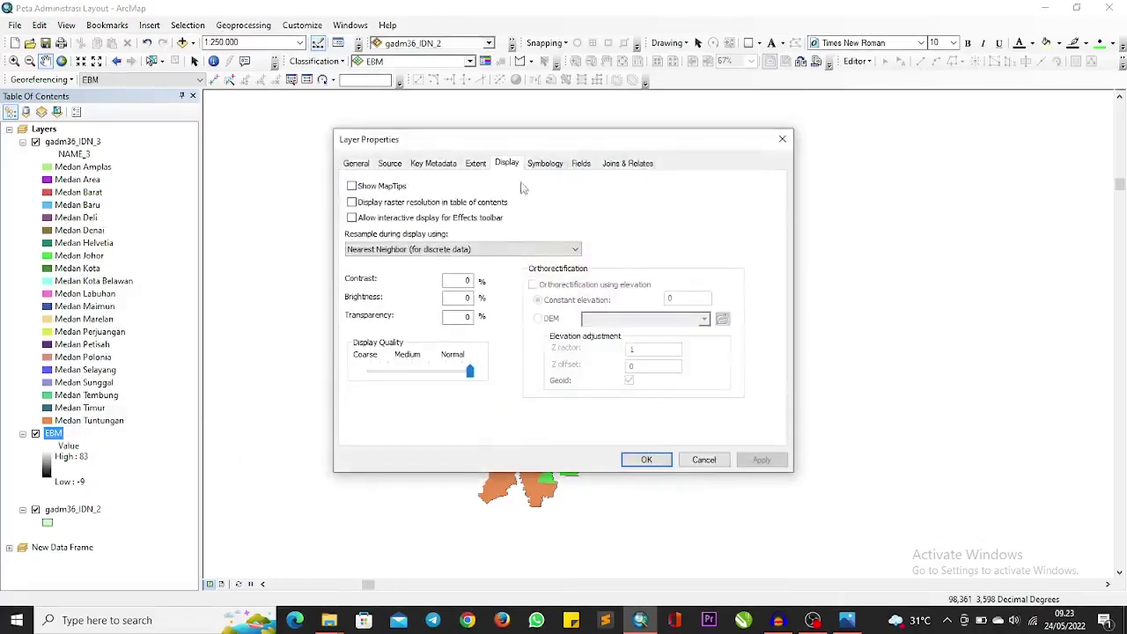
{"action": "left_click", "coordinate": [543, 166]}
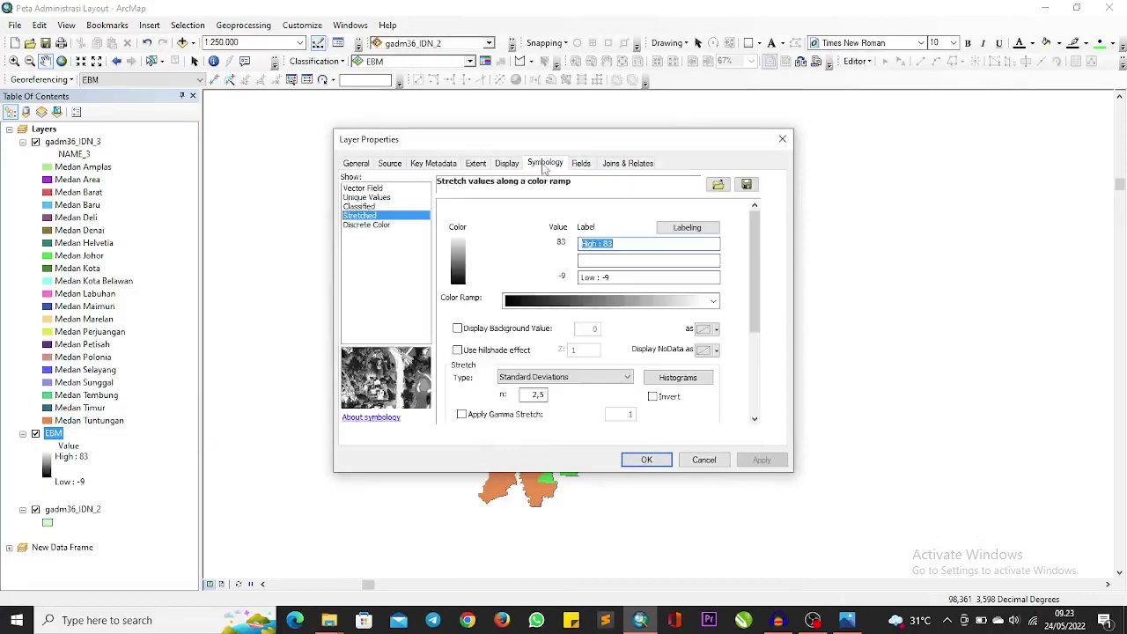
{"action": "left_click", "coordinate": [365, 207]}
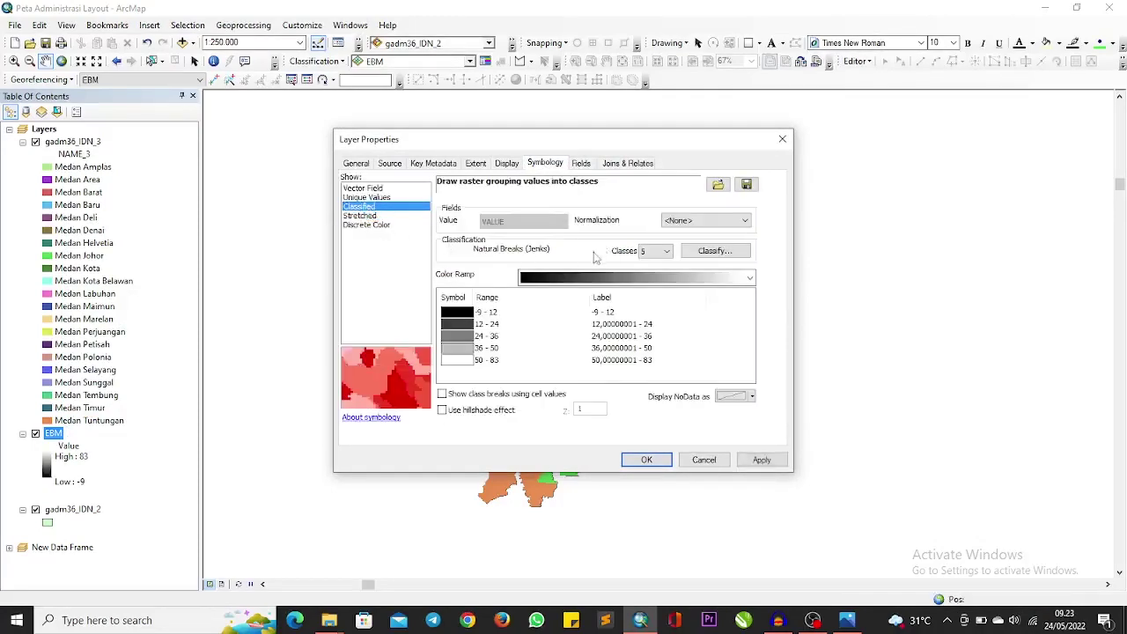
{"action": "left_click", "coordinate": [666, 252]}
{"action": "scroll", "coordinate": [651, 282], "scroll_direction": "up", "scroll_amount": 2}
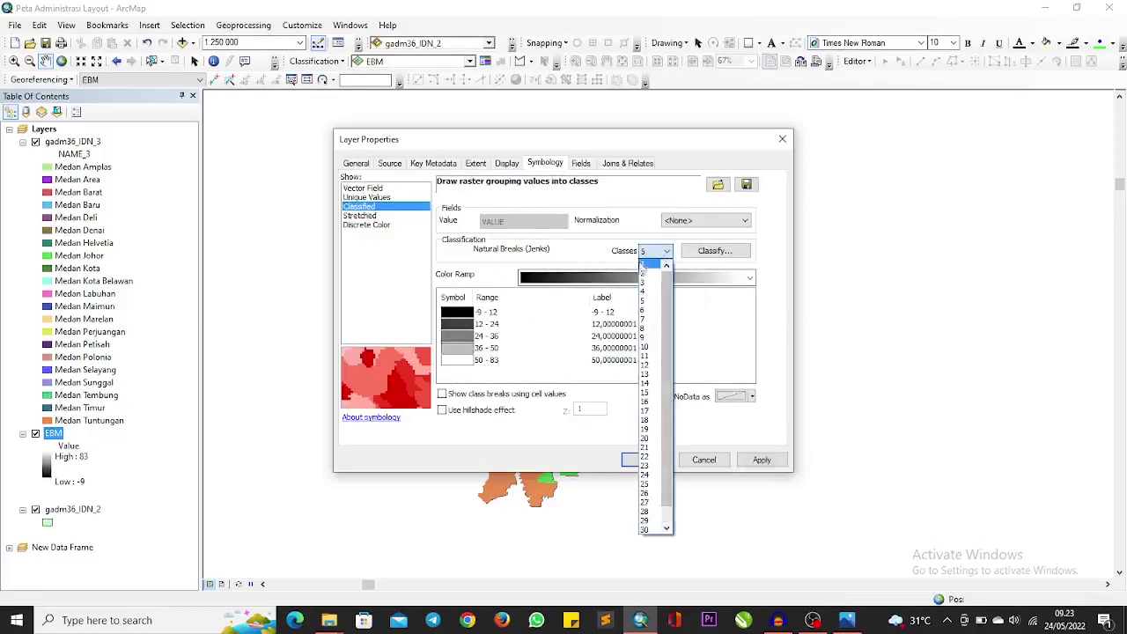
{"action": "left_click", "coordinate": [642, 266]}
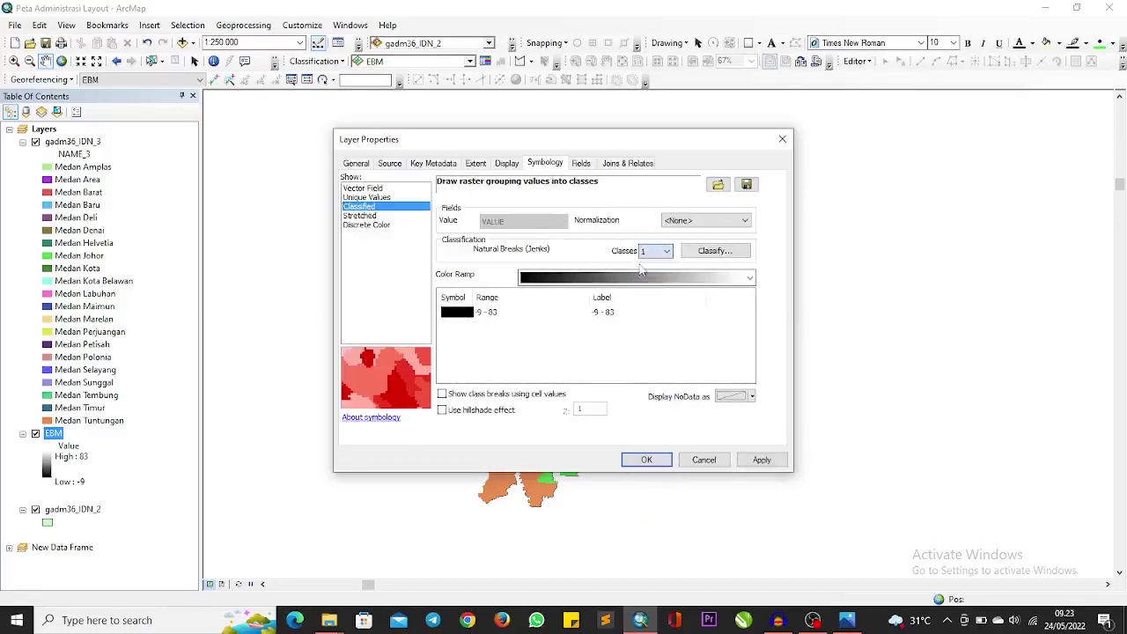
Color the EBM raster's single class grey, enable the hillshade effect, and apply the symbology.
{"action": "left_click", "coordinate": [461, 315]}
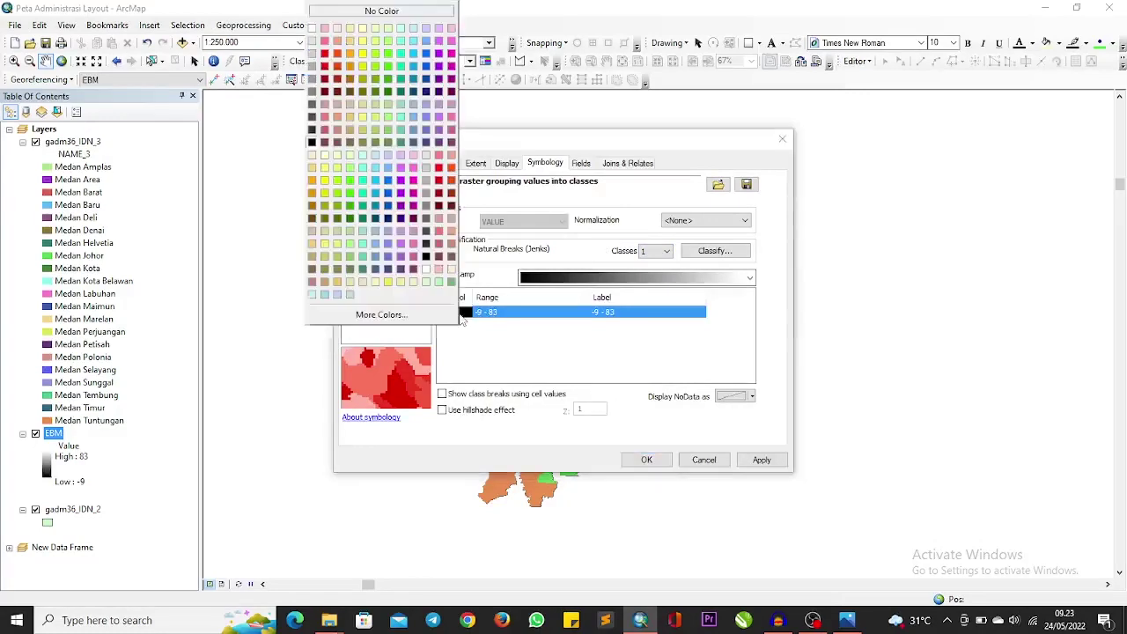
{"action": "left_click", "coordinate": [315, 65]}
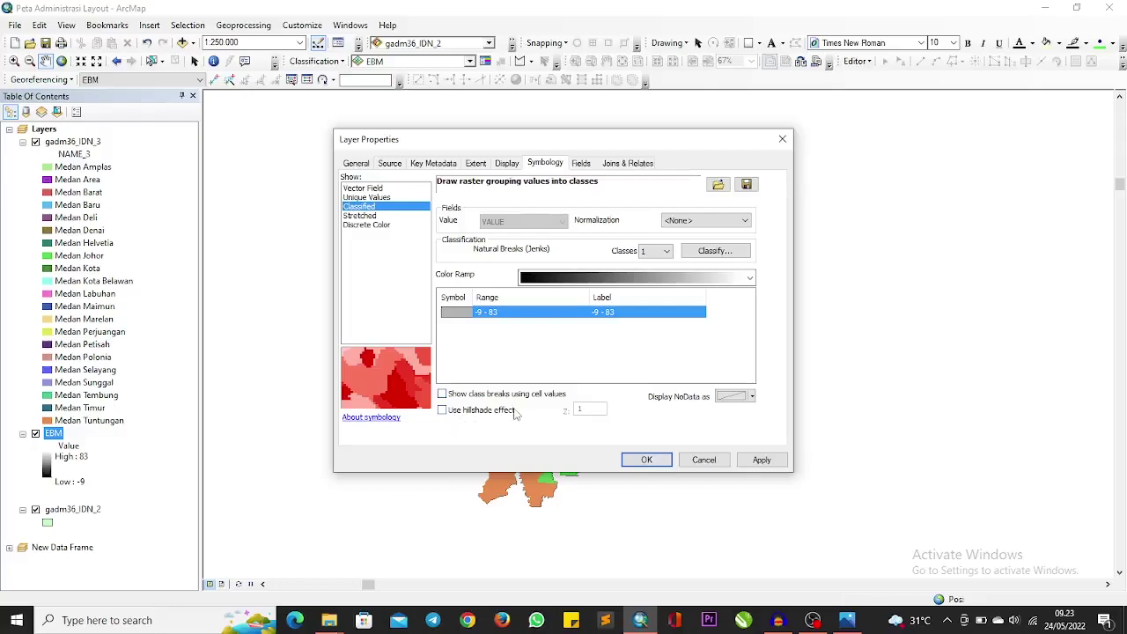
{"action": "left_click", "coordinate": [442, 410]}
{"action": "left_click", "coordinate": [646, 459]}
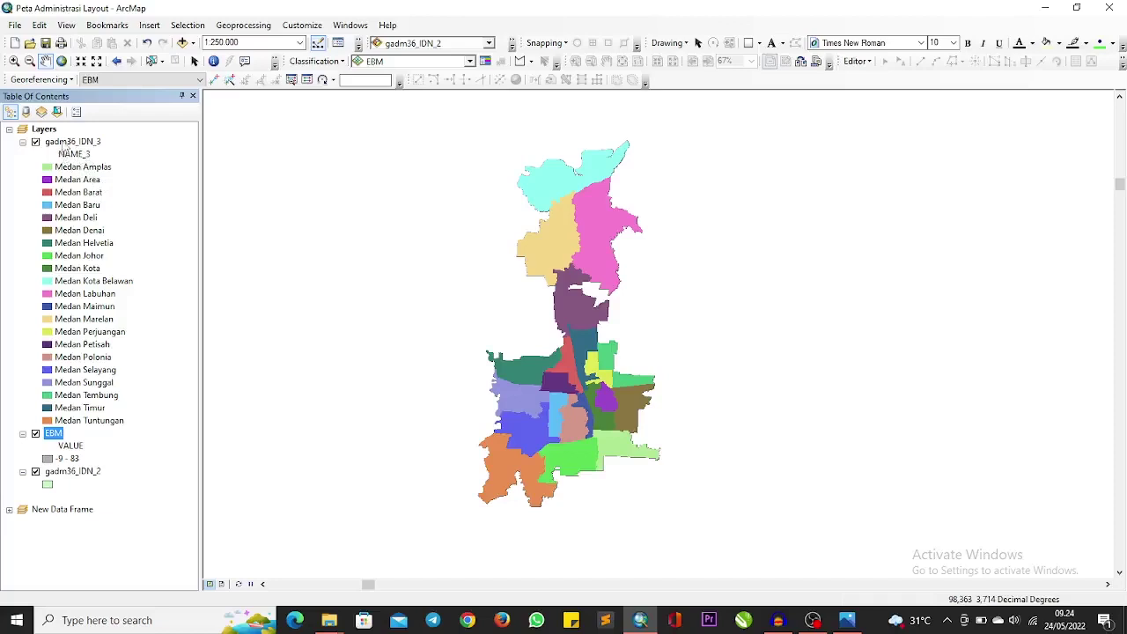
Set the gadm36_IDN_3 layer's display transparency to 40%.
{"action": "right_click", "coordinate": [67, 143]}
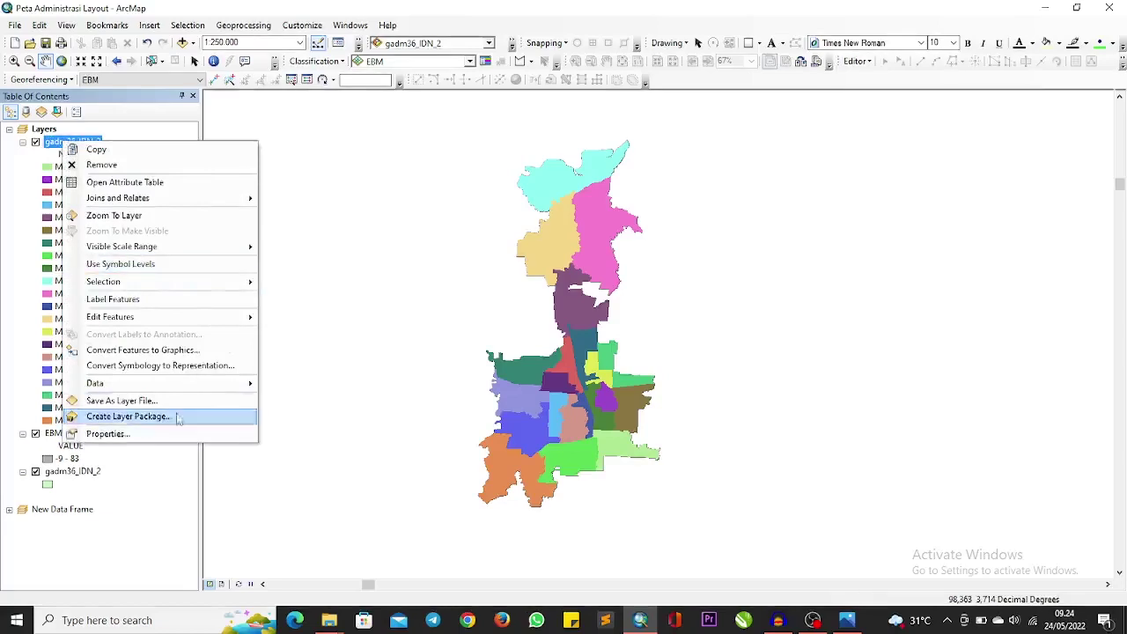
{"action": "left_click", "coordinate": [150, 433]}
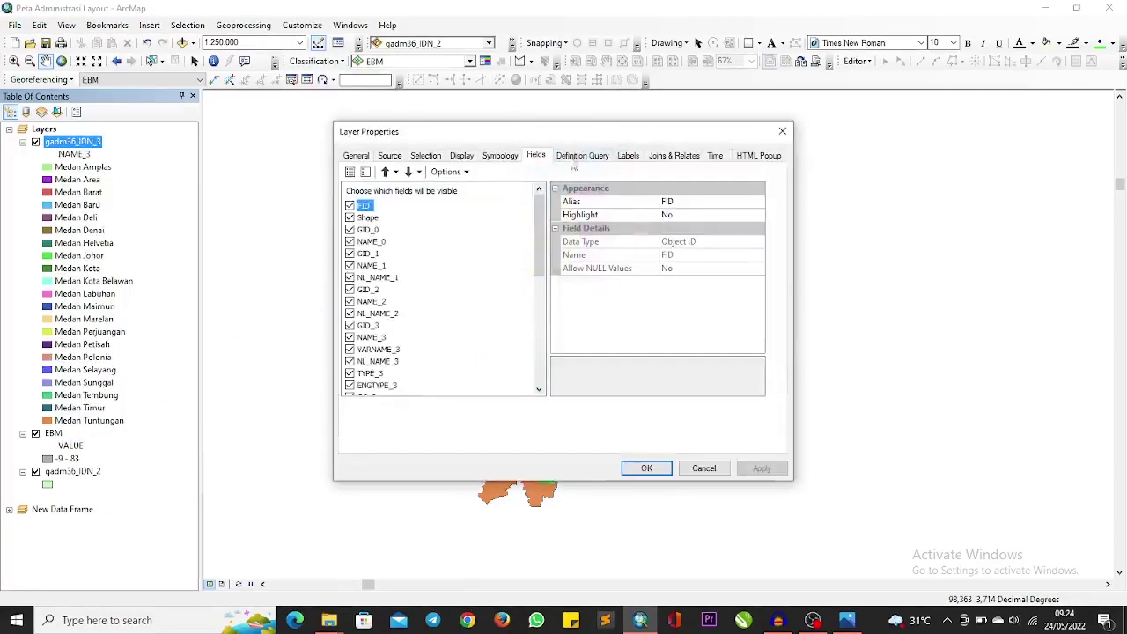
{"action": "left_click", "coordinate": [460, 157]}
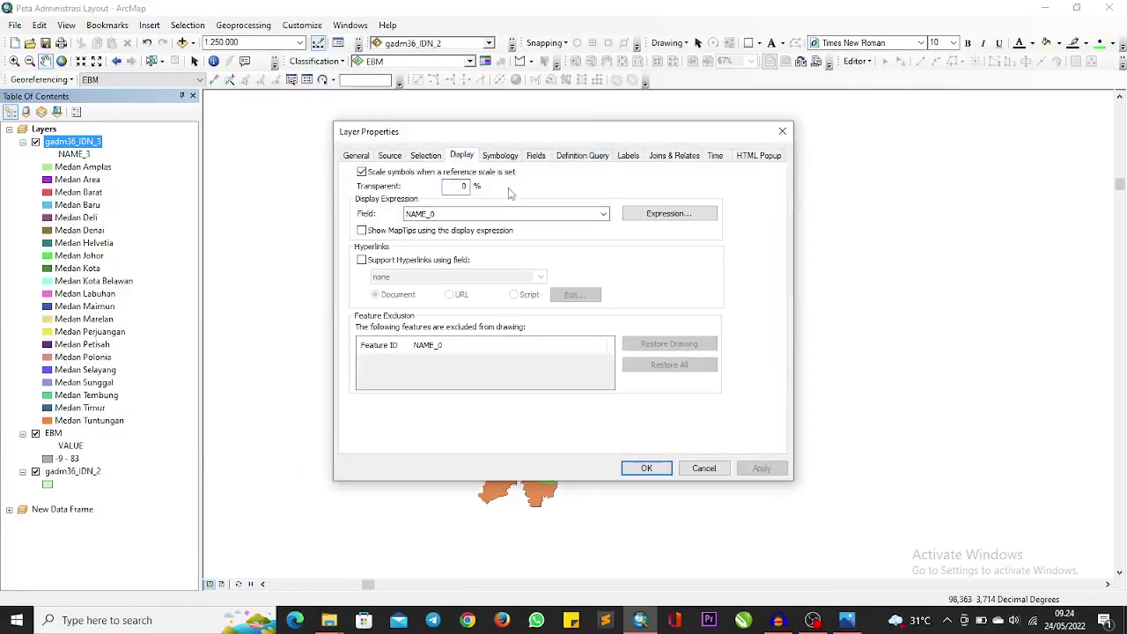
{"action": "type", "text": "40"}
{"action": "left_click_drag", "start_coordinate": [584, 132], "coordinate": [654, 111]}
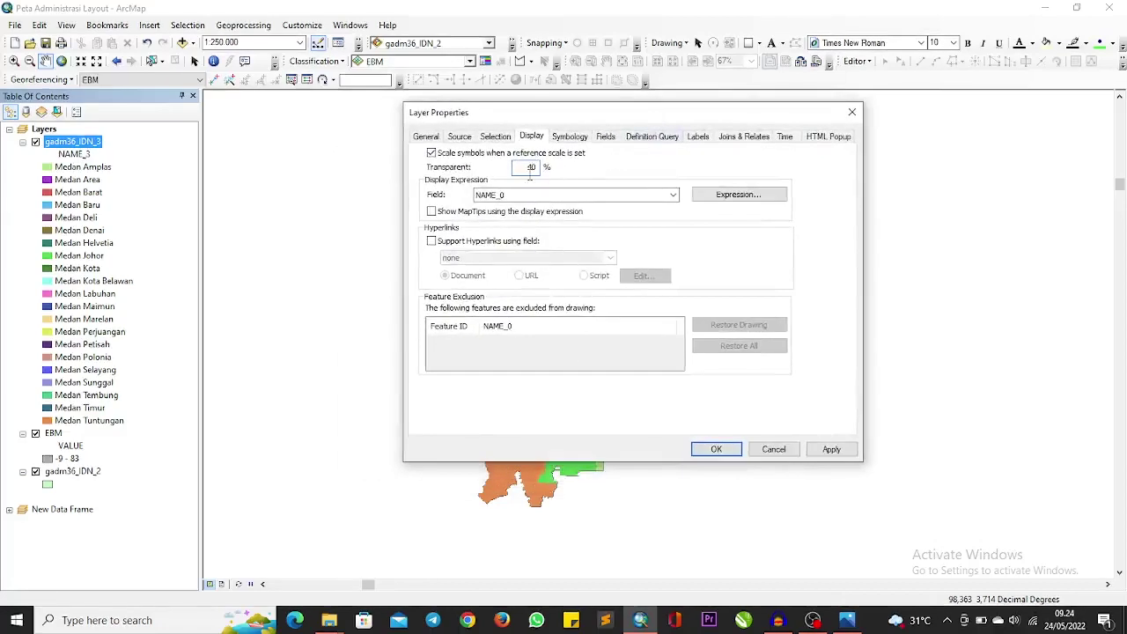
{"action": "left_click", "coordinate": [715, 449]}
Inspect the hillshade relief beneath the transparent district colors across the city, both close up and in full extent.
{"action": "scroll", "coordinate": [666, 370], "scroll_direction": "down", "scroll_amount": 1}
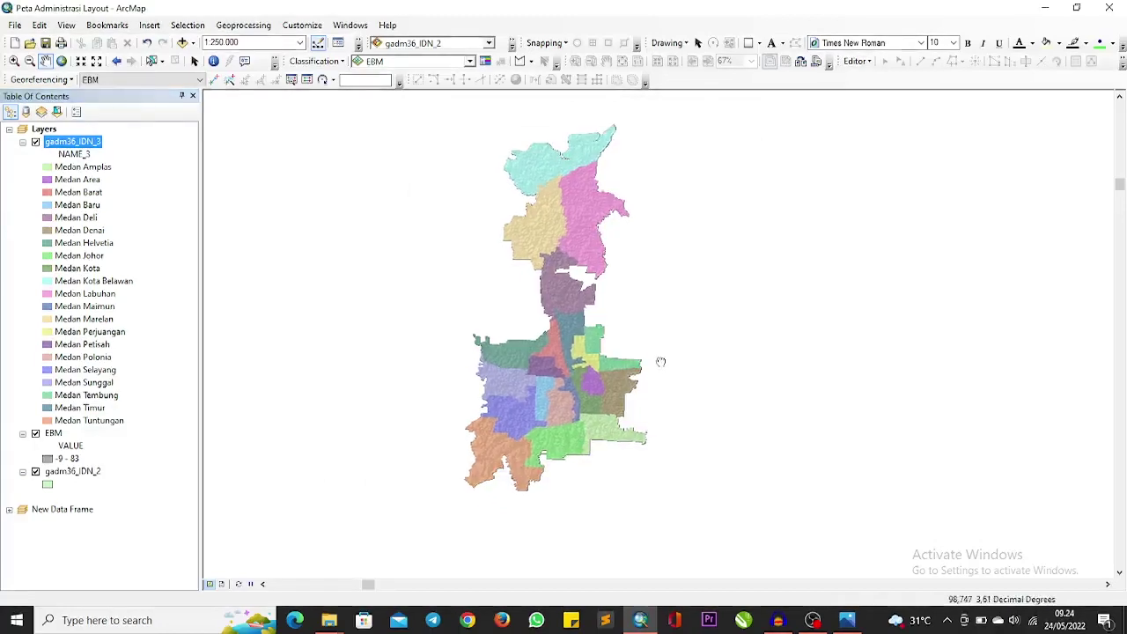
{"action": "scroll", "coordinate": [611, 298], "scroll_direction": "down", "scroll_amount": 1}
{"action": "scroll", "coordinate": [611, 297], "scroll_direction": "down", "scroll_amount": 1}
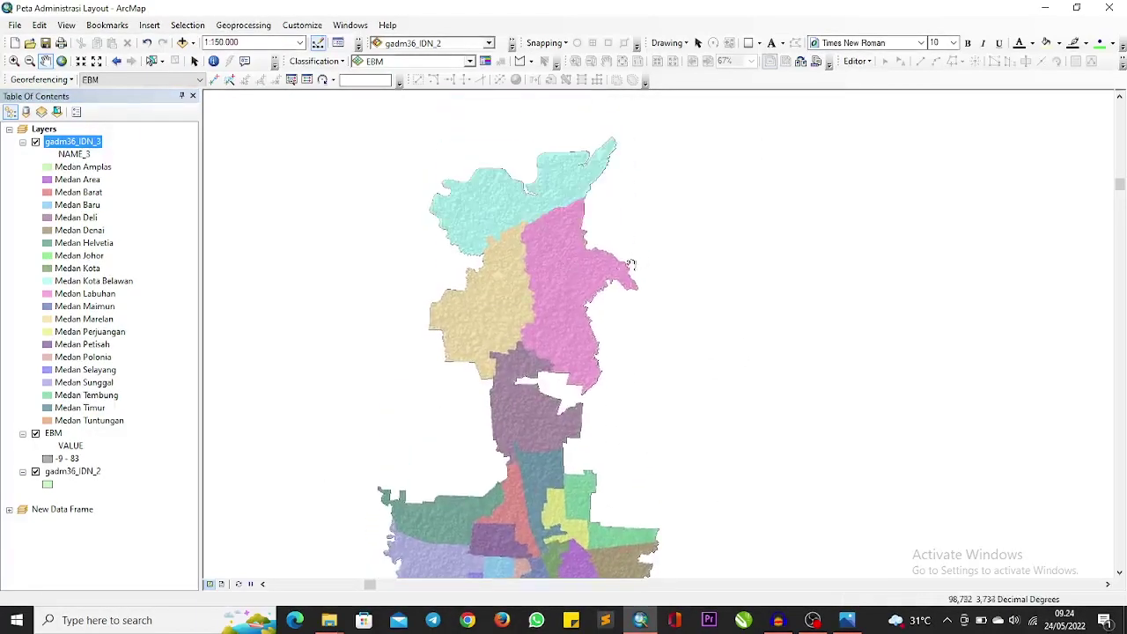
{"action": "scroll", "coordinate": [548, 190], "scroll_direction": "down", "scroll_amount": 2}
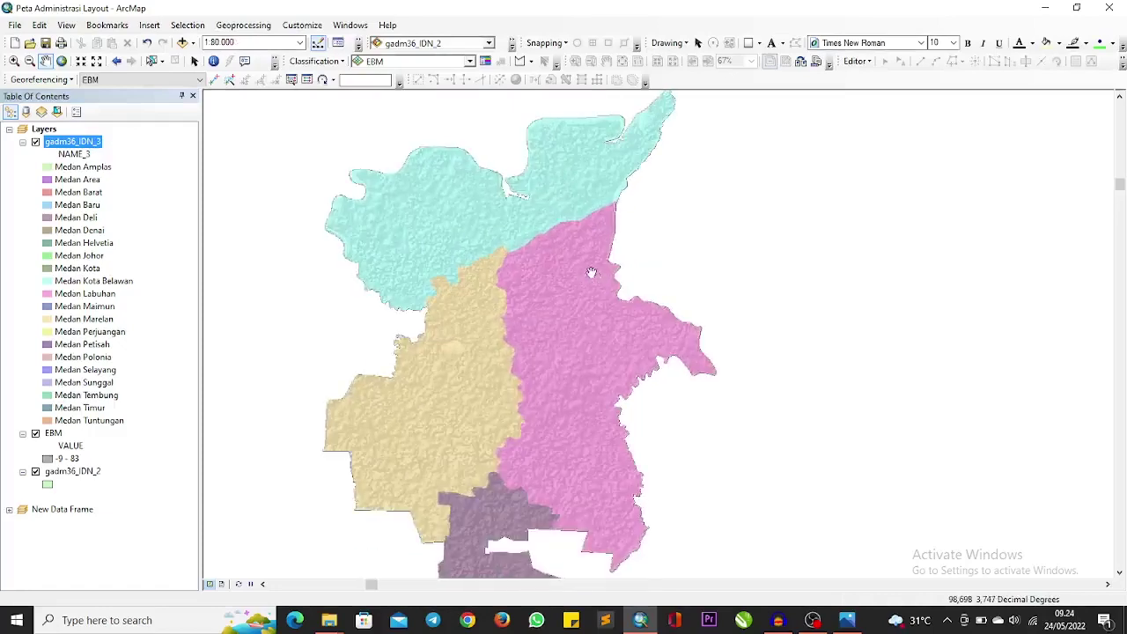
{"action": "left_click_drag", "start_coordinate": [591, 267], "coordinate": [547, 106]}
{"action": "left_click_drag", "start_coordinate": [545, 321], "coordinate": [614, 235]}
{"action": "scroll", "coordinate": [649, 221], "scroll_direction": "up", "scroll_amount": 4}
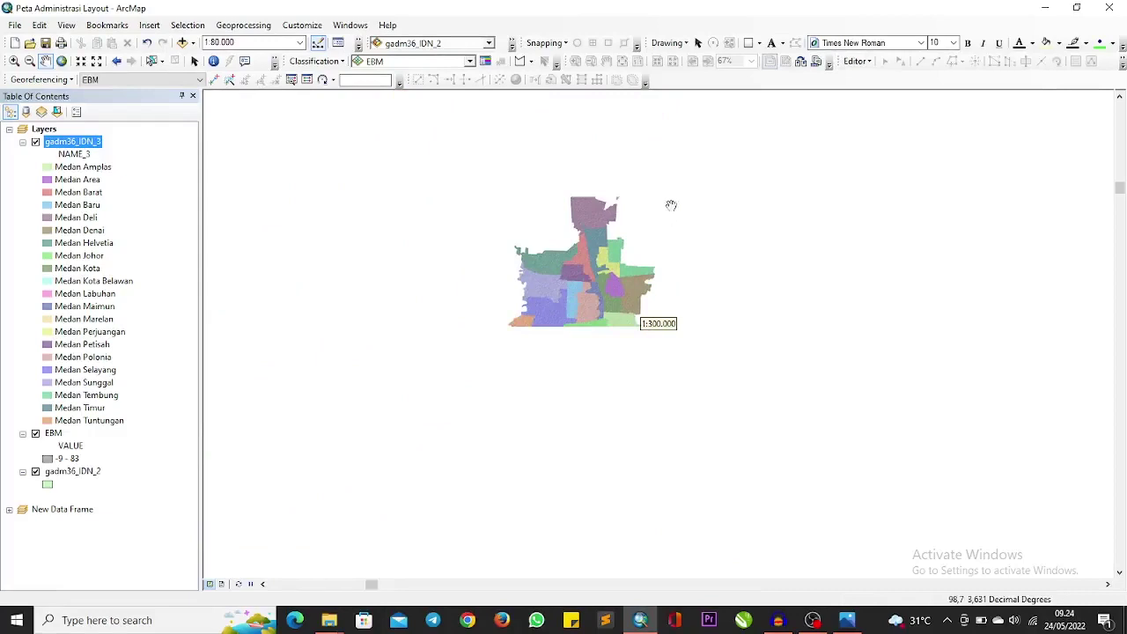
{"action": "left_click_drag", "start_coordinate": [657, 201], "coordinate": [602, 315]}
{"action": "left_click_drag", "start_coordinate": [629, 272], "coordinate": [643, 262]}
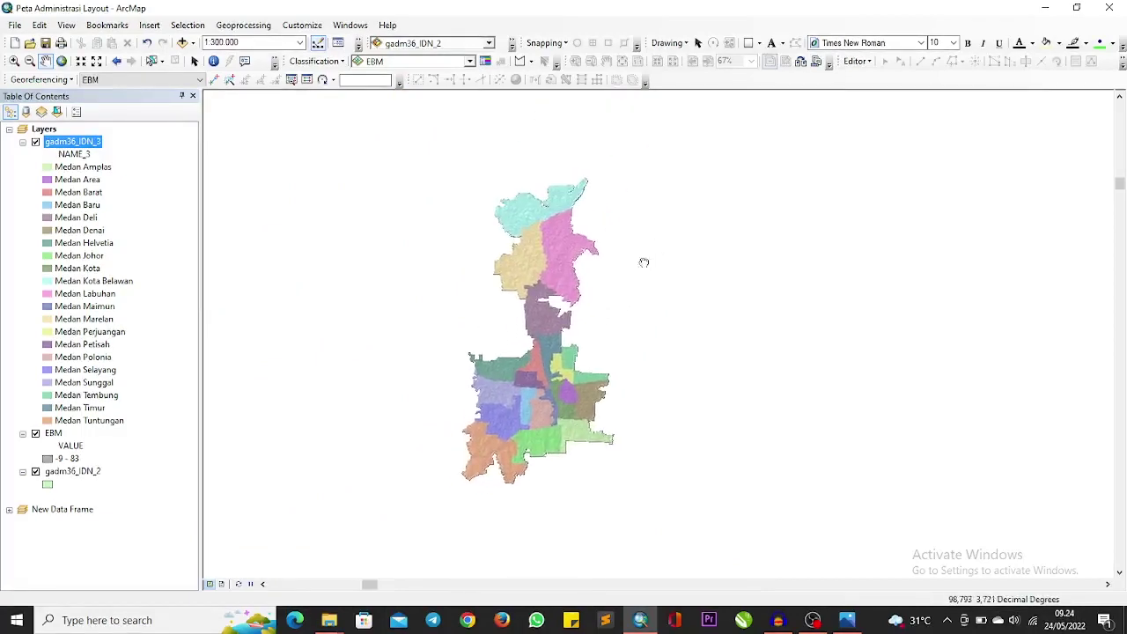
{"action": "scroll", "coordinate": [551, 280], "scroll_direction": "down", "scroll_amount": 1}
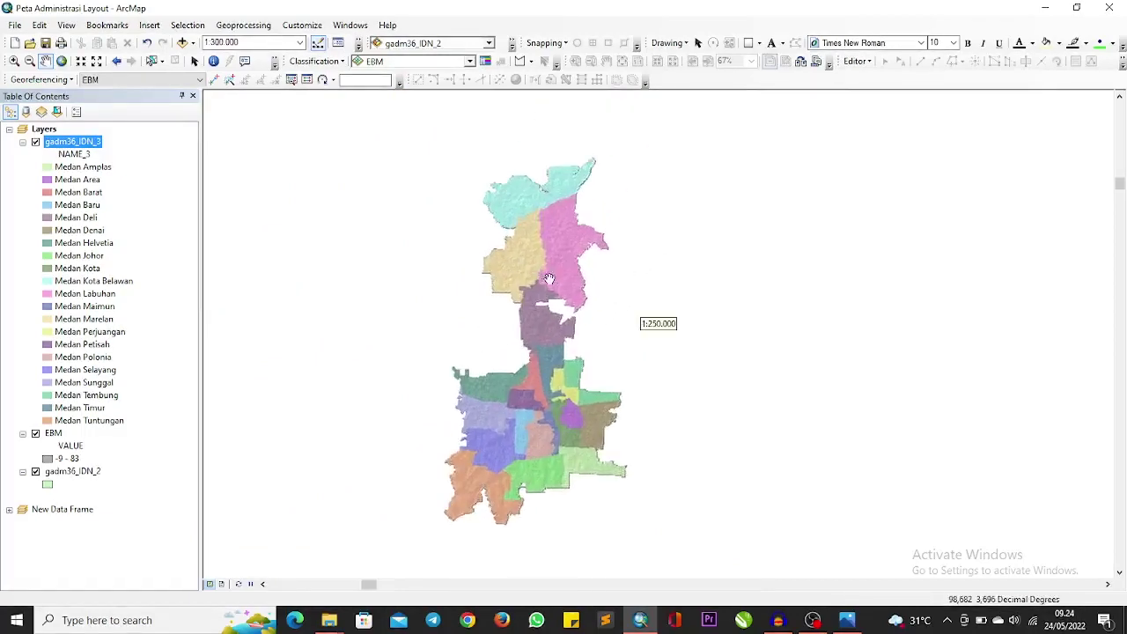
Start adding data to the Layers data frame and browse the D:\DATA GIS folder for the road data.
{"action": "right_click", "coordinate": [55, 130]}
{"action": "left_click", "coordinate": [79, 140]}
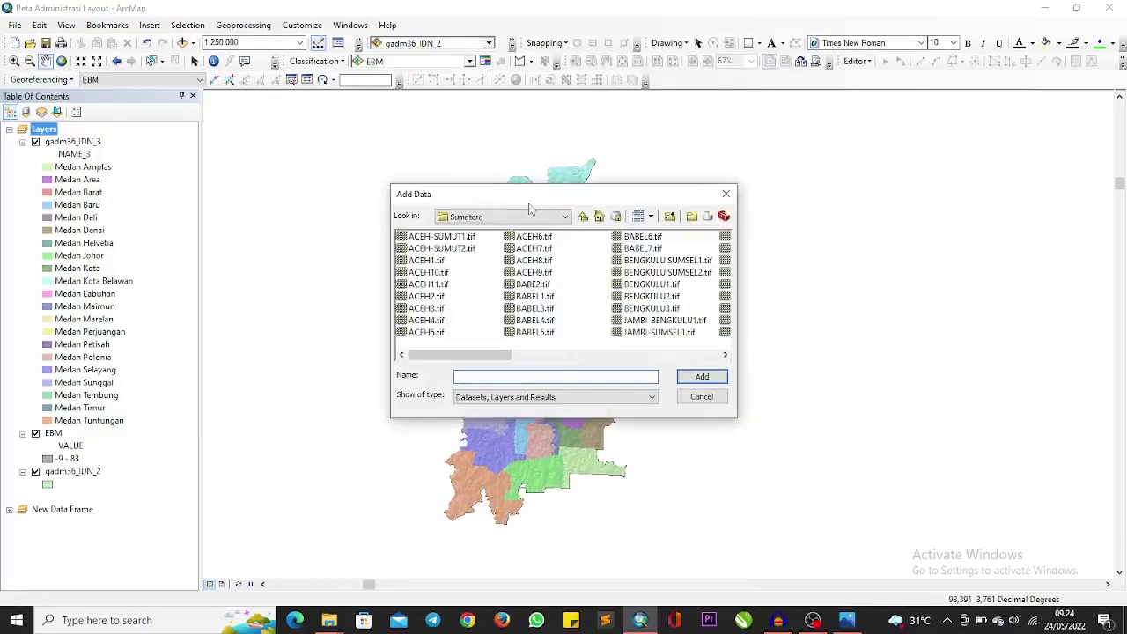
{"action": "left_click", "coordinate": [584, 217]}
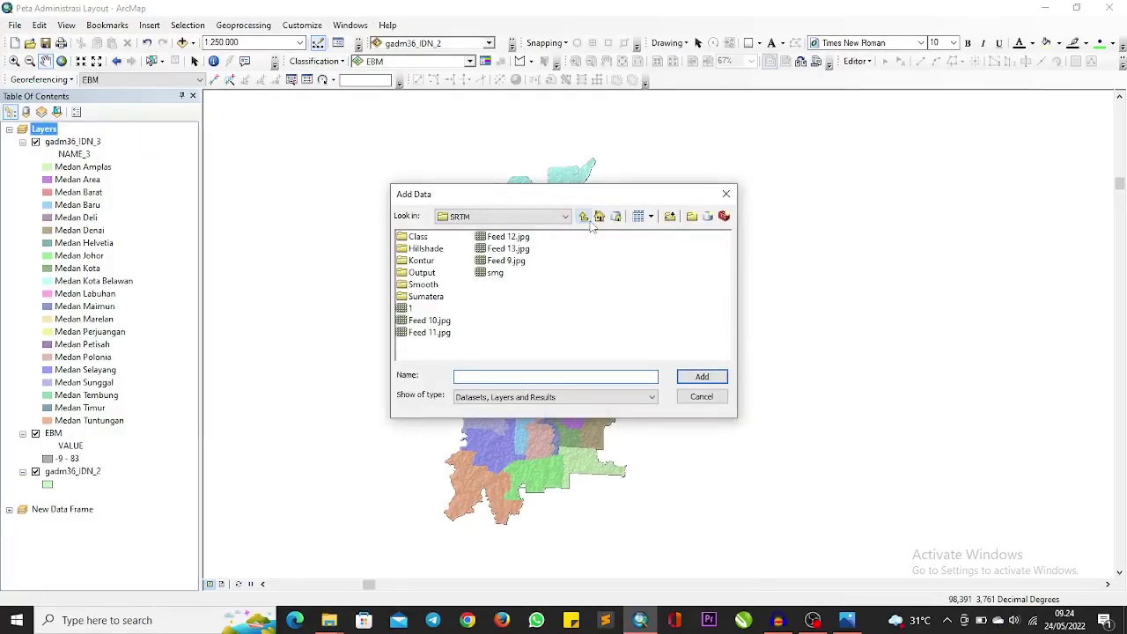
{"action": "left_click", "coordinate": [586, 218]}
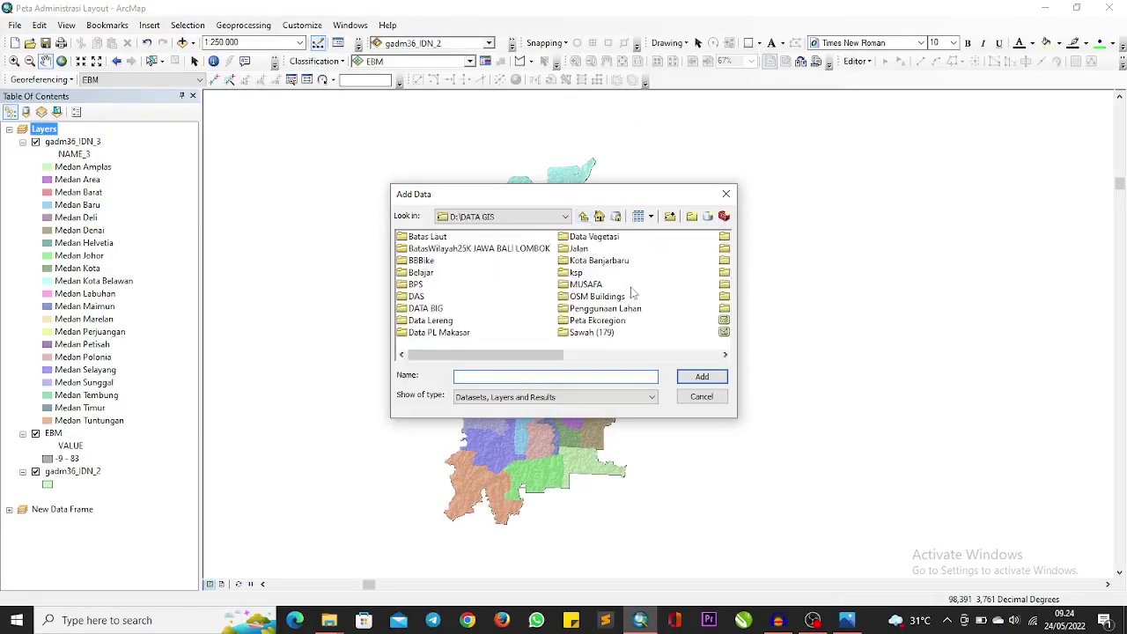
{"action": "scroll", "coordinate": [632, 293], "scroll_direction": "down", "scroll_amount": 3}
{"action": "scroll", "coordinate": [631, 295], "scroll_direction": "up", "scroll_amount": 5}
{"action": "scroll", "coordinate": [504, 300], "scroll_direction": "down", "scroll_amount": 1}
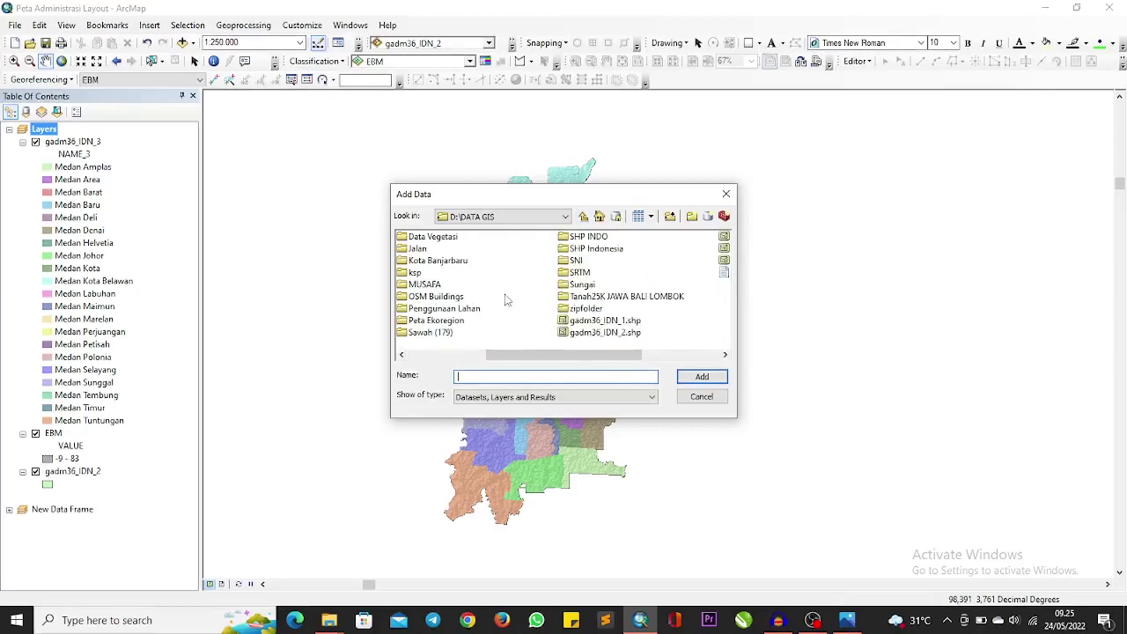
{"action": "scroll", "coordinate": [524, 278], "scroll_direction": "down", "scroll_amount": 1}
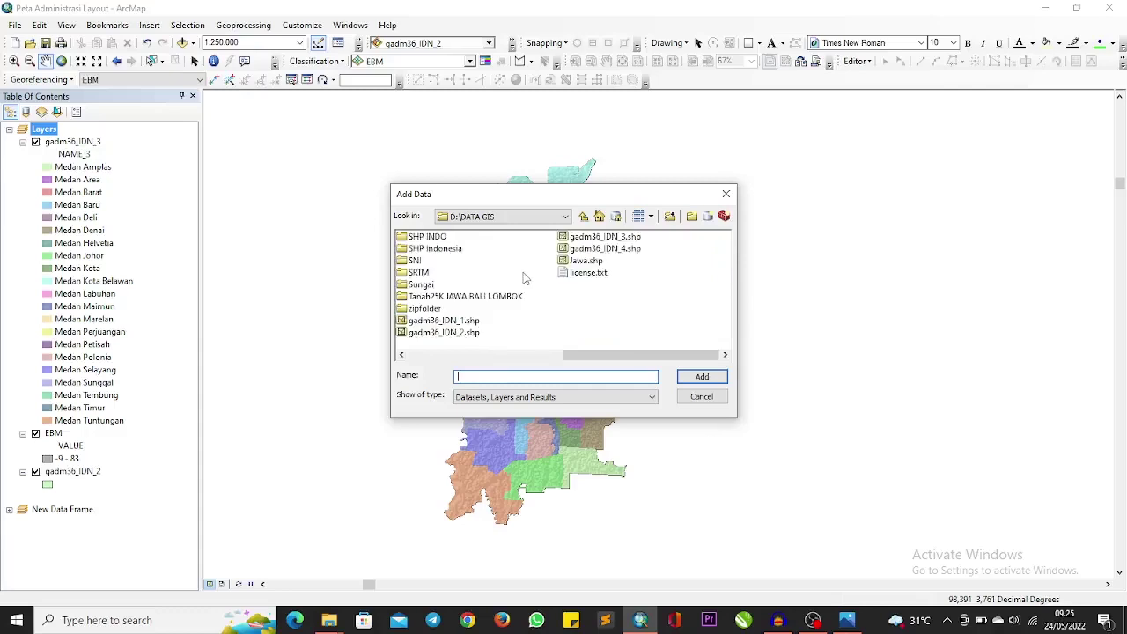
{"action": "scroll", "coordinate": [524, 279], "scroll_direction": "up", "scroll_amount": 1}
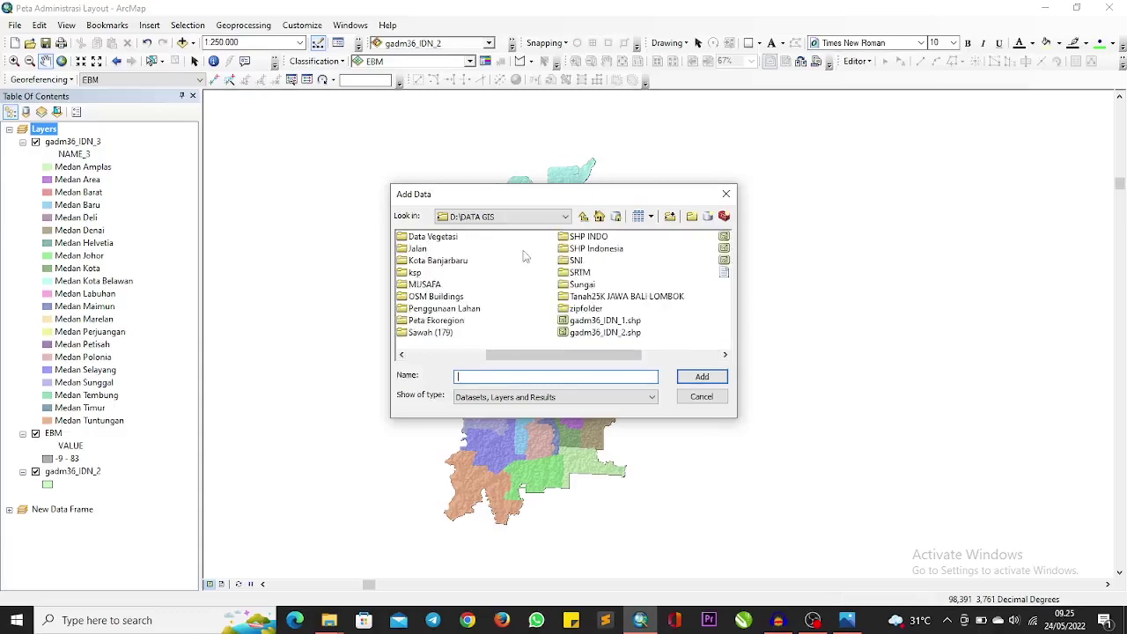
Add gis_osm_roads_free_1.shp from the Jalan\JALAN\OSM Roads folder to the map.
{"action": "double_click", "coordinate": [417, 250]}
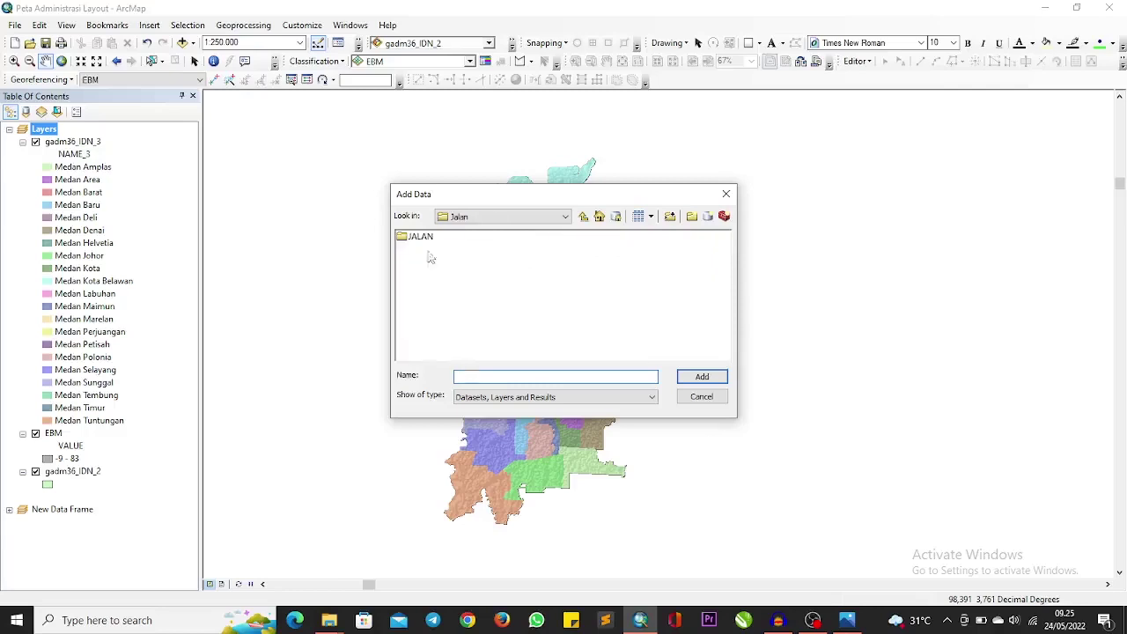
{"action": "double_click", "coordinate": [421, 240]}
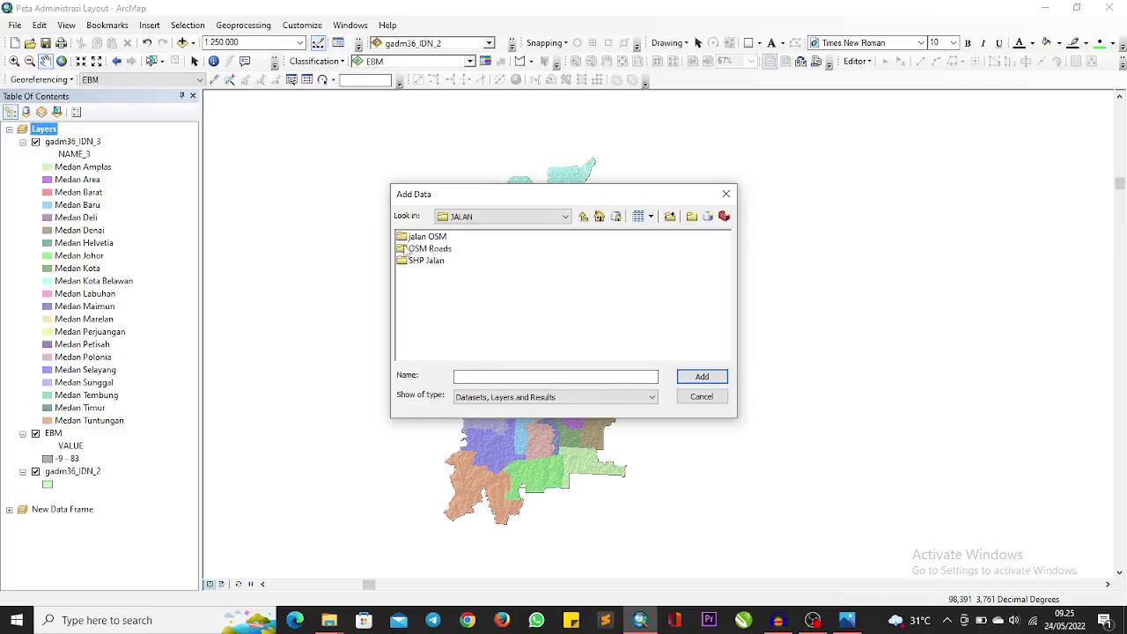
{"action": "double_click", "coordinate": [401, 250]}
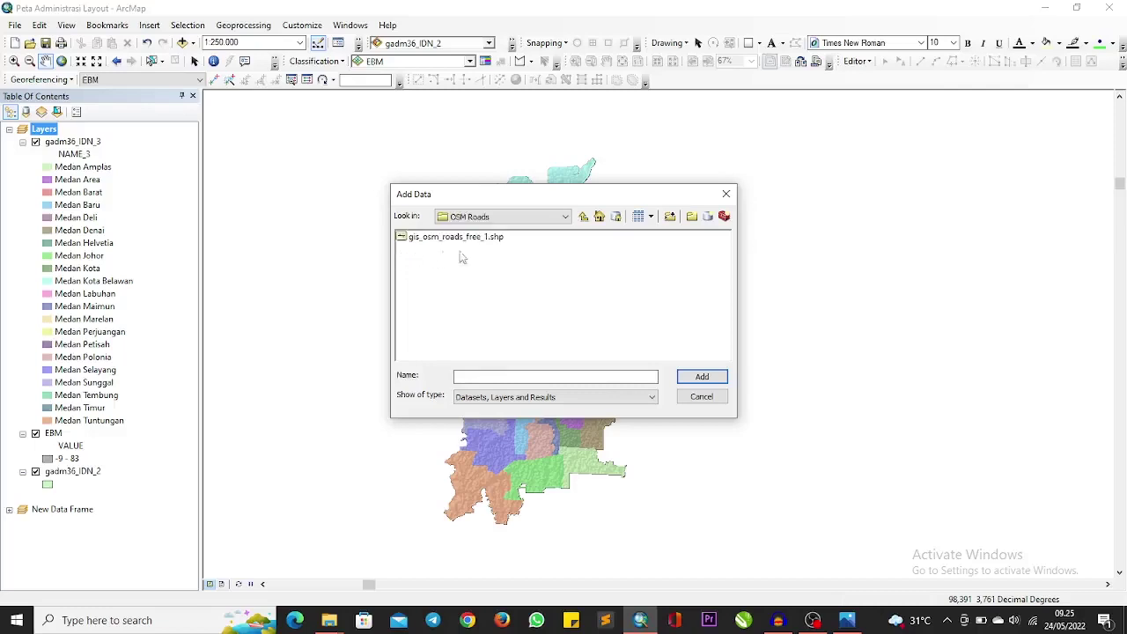
{"action": "left_click", "coordinate": [475, 239]}
{"action": "left_click", "coordinate": [715, 377]}
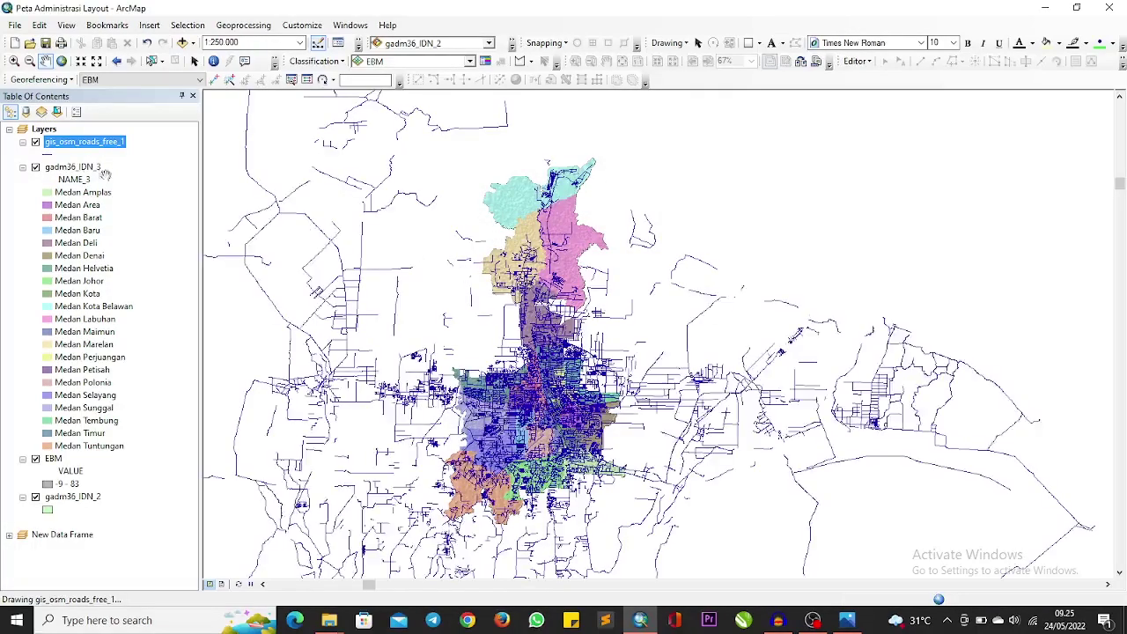
Add gis_osm_waterways_free_1.shp from the D:\DATA GIS\Sungai\SUNGAI\sungai OSM folder to the Layers data frame.
{"action": "right_click", "coordinate": [46, 130]}
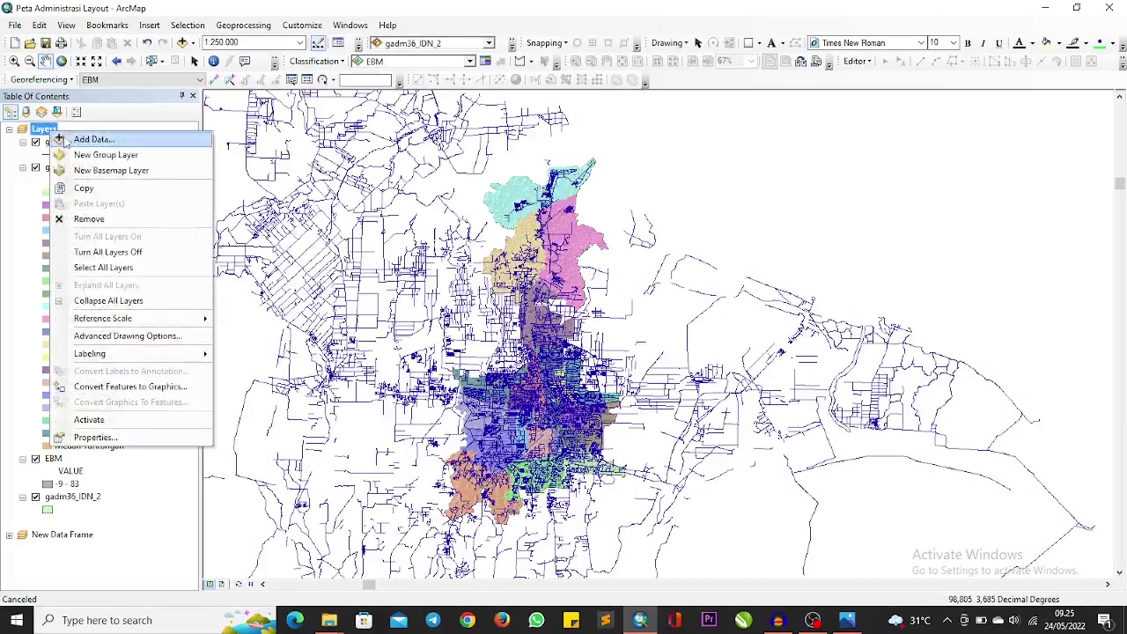
{"action": "left_click", "coordinate": [63, 139]}
{"action": "left_click", "coordinate": [584, 217]}
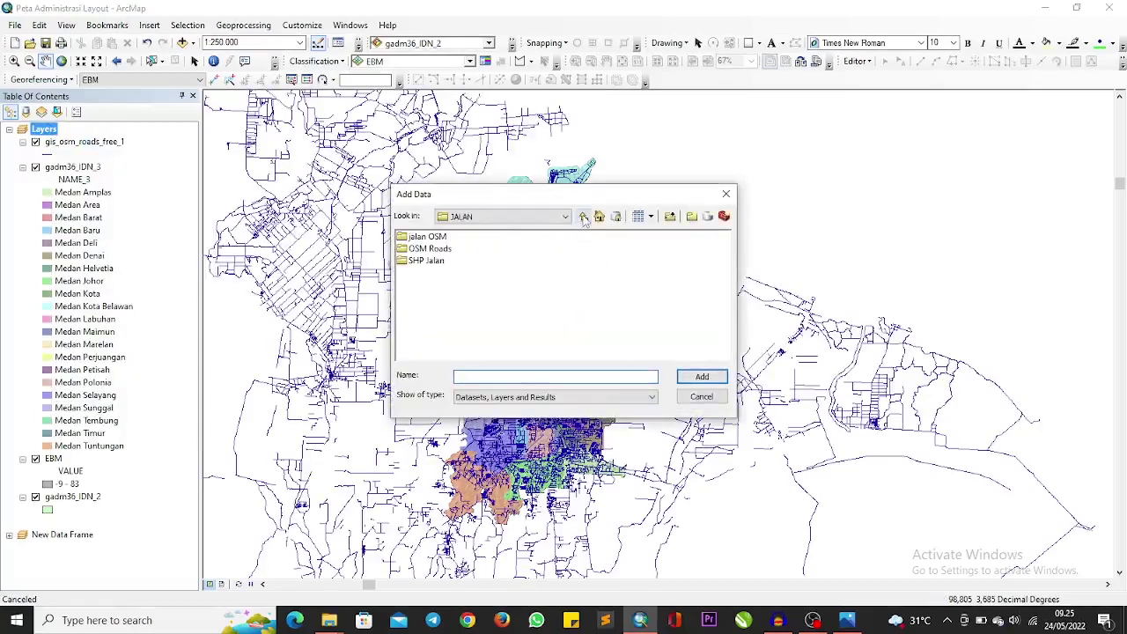
{"action": "left_click", "coordinate": [584, 217]}
{"action": "left_click", "coordinate": [584, 219]}
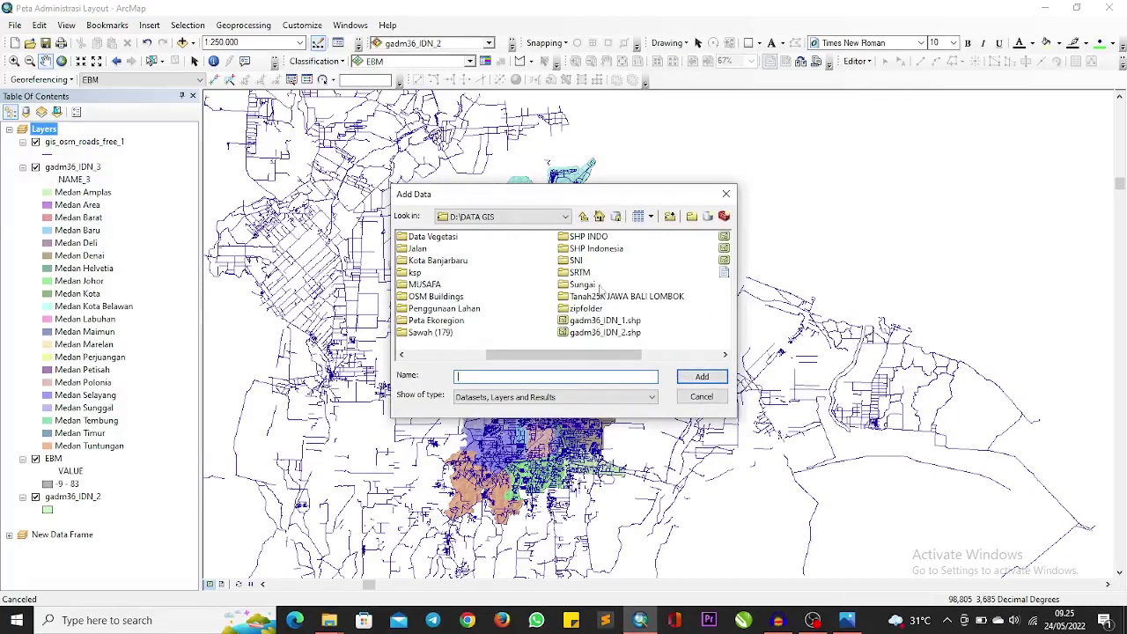
{"action": "double_click", "coordinate": [597, 288]}
{"action": "double_click", "coordinate": [430, 238]}
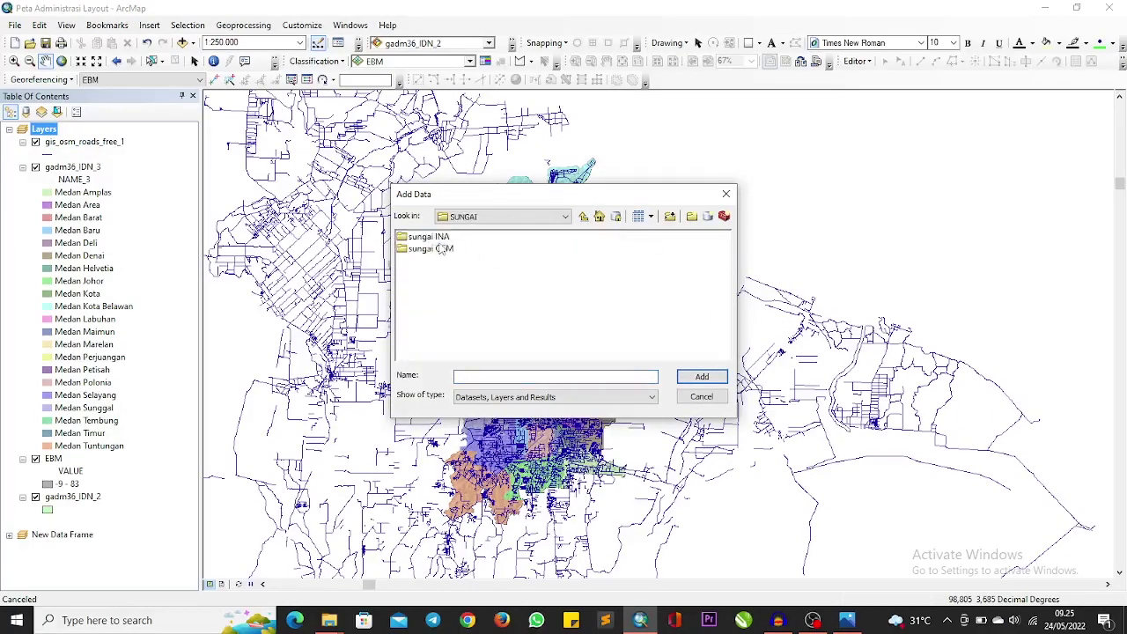
{"action": "double_click", "coordinate": [442, 249]}
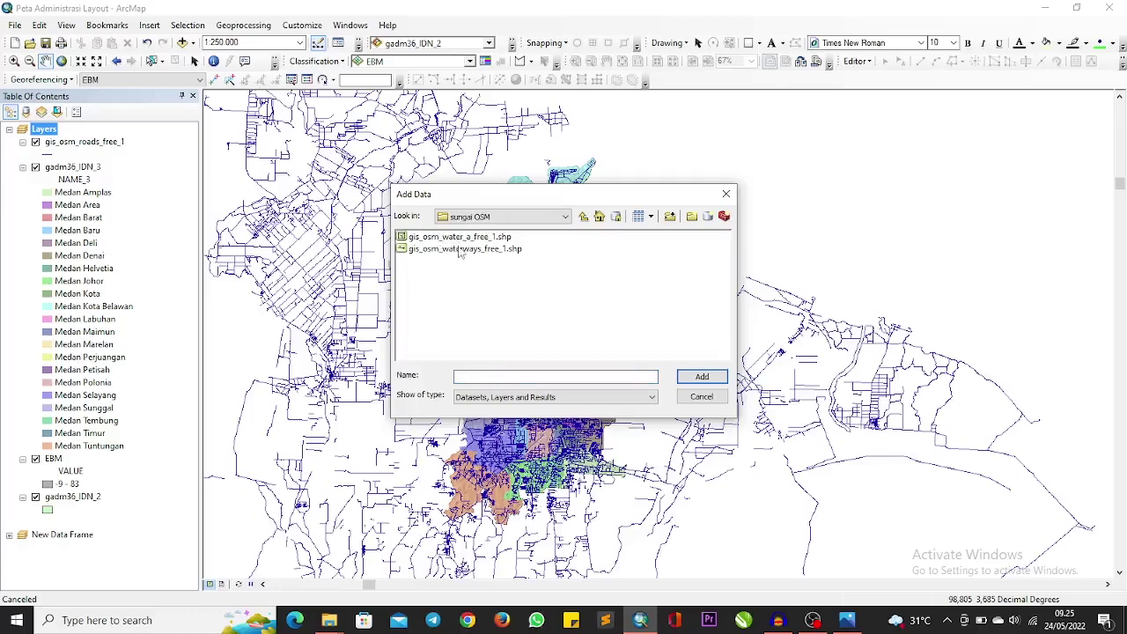
{"action": "left_click", "coordinate": [460, 250]}
{"action": "left_click", "coordinate": [702, 377]}
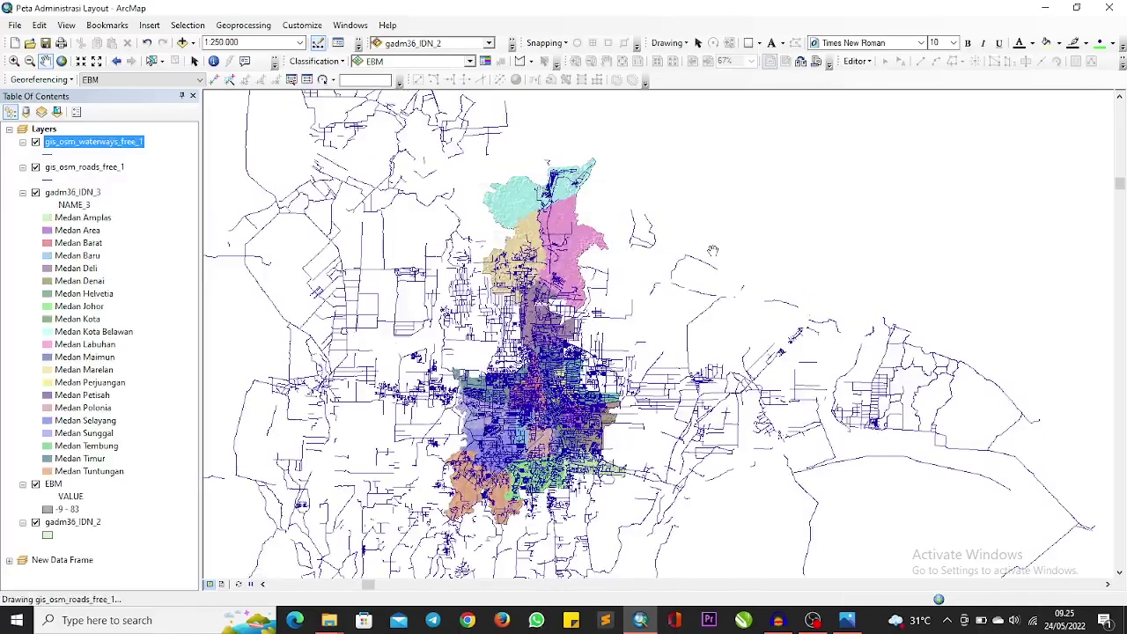
Temporarily hide the roads layer to examine the waterways, and show the roads again.
{"action": "left_click", "coordinate": [35, 167]}
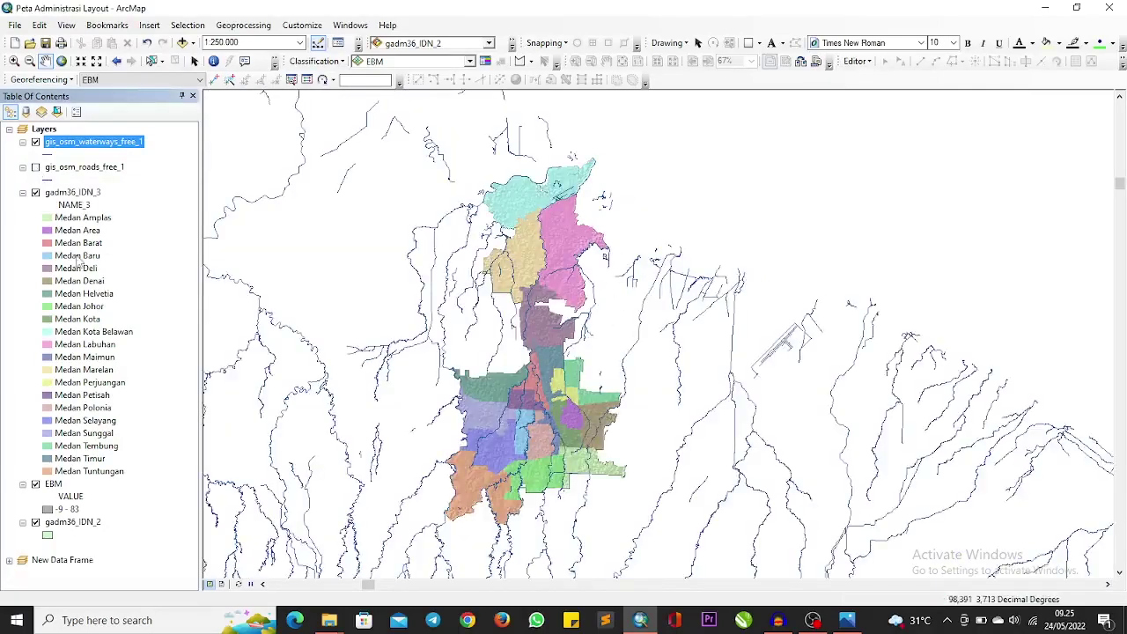
{"action": "left_click", "coordinate": [35, 168]}
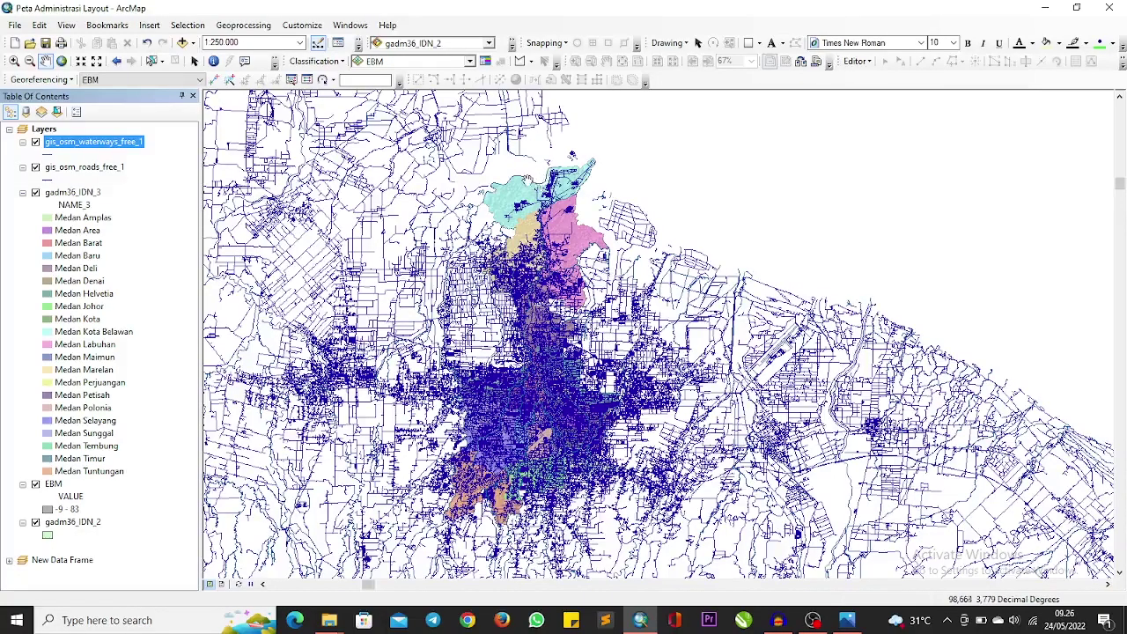
{"action": "left_click_drag", "start_coordinate": [457, 212], "coordinate": [446, 203]}
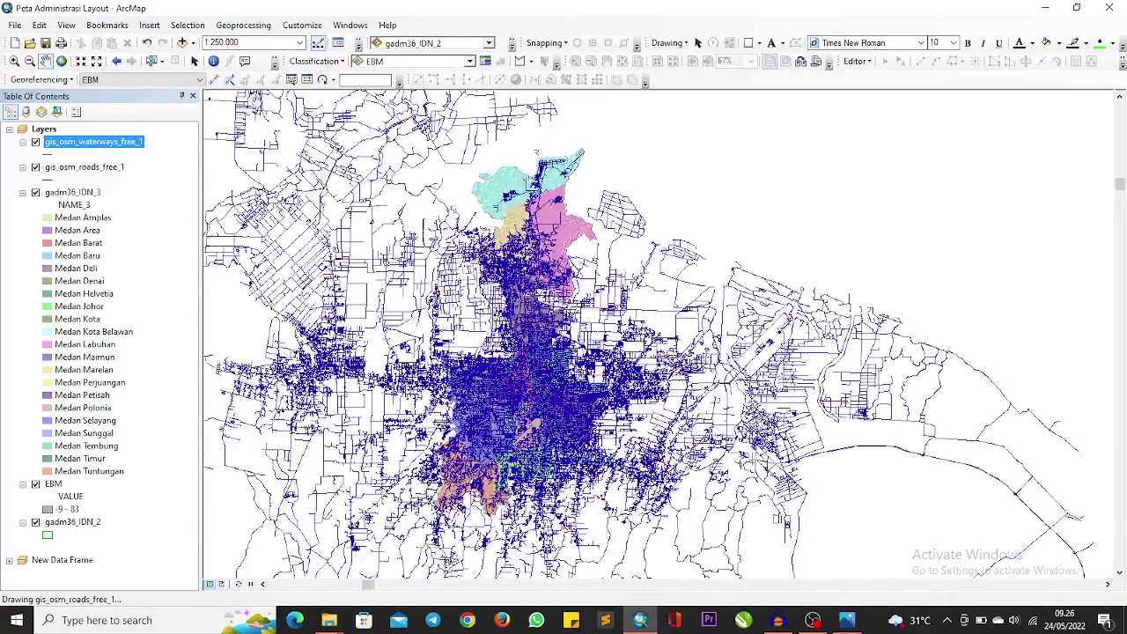
Set up the Clip tool with gis_osm_roads_free_1 as input features and gadm36_IDN_2 as clip features.
{"action": "left_click", "coordinate": [252, 26]}
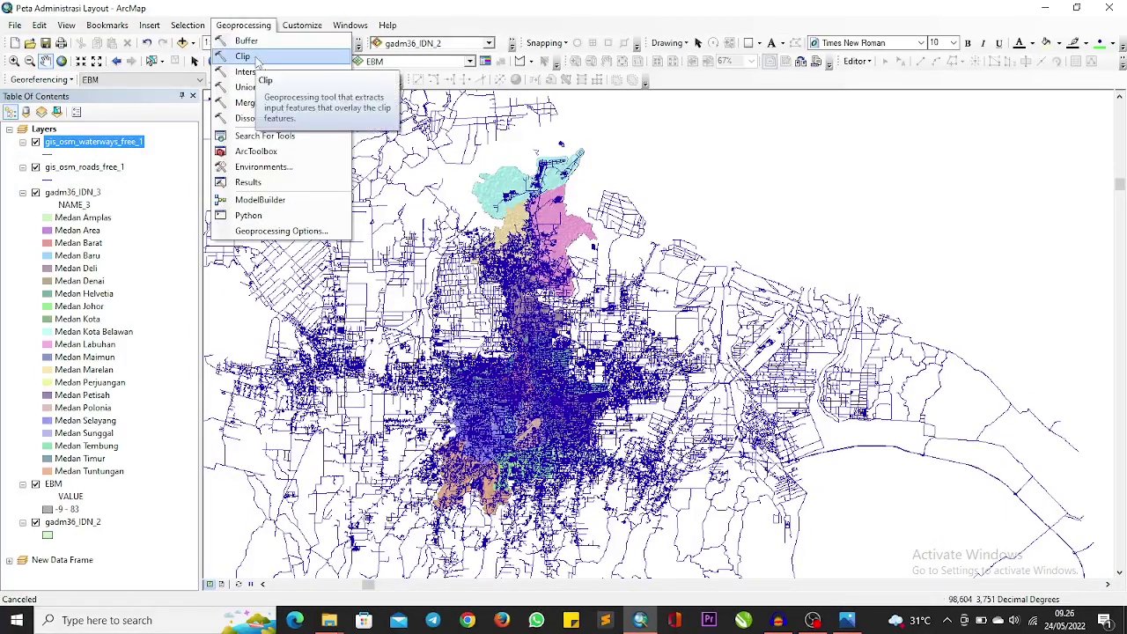
{"action": "left_click", "coordinate": [243, 56]}
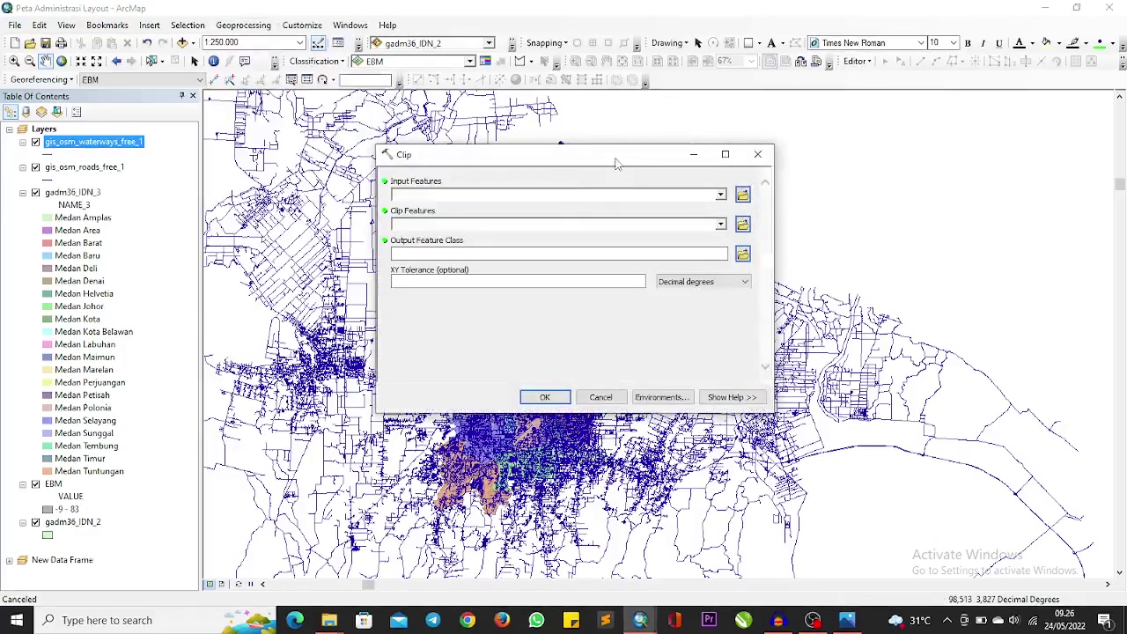
{"action": "left_click_drag", "start_coordinate": [617, 163], "coordinate": [639, 141]}
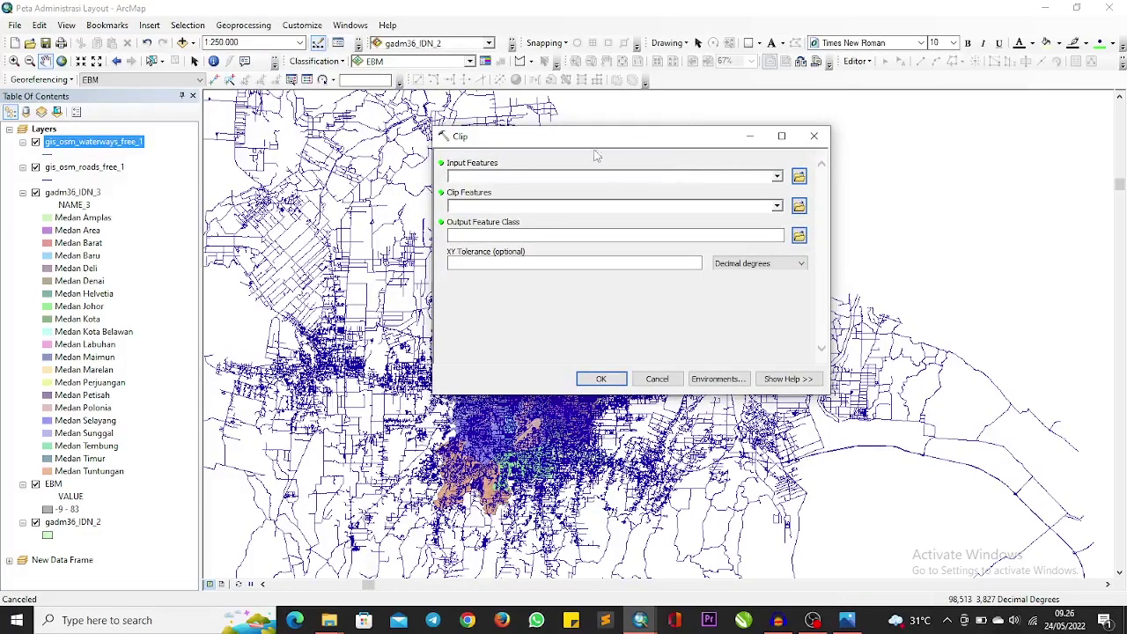
{"action": "left_click", "coordinate": [777, 177]}
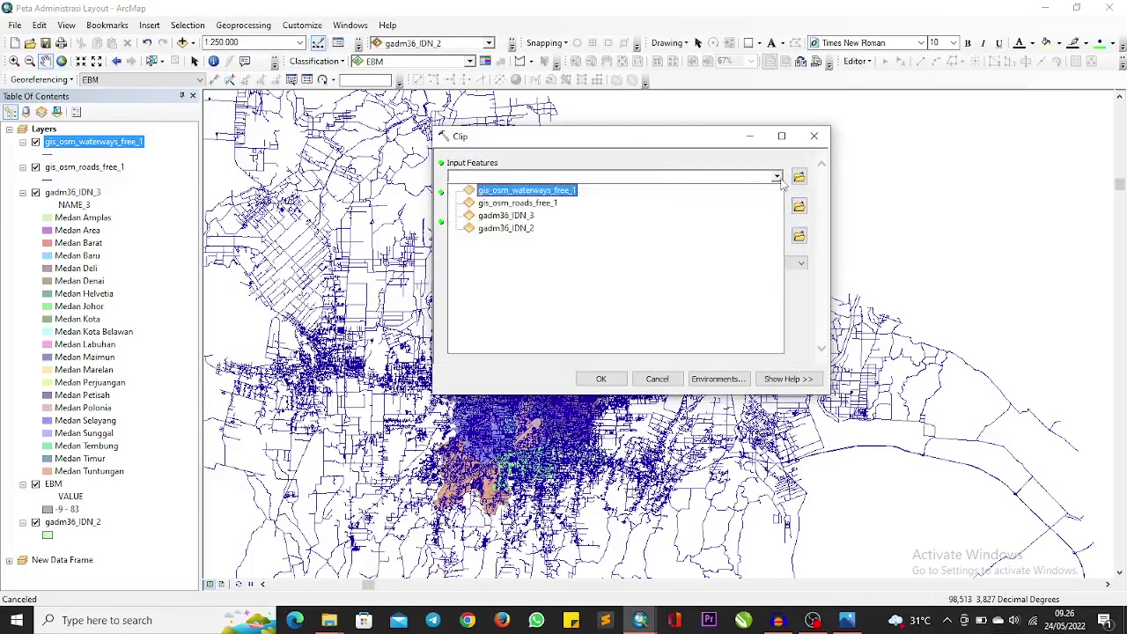
{"action": "left_click", "coordinate": [571, 203]}
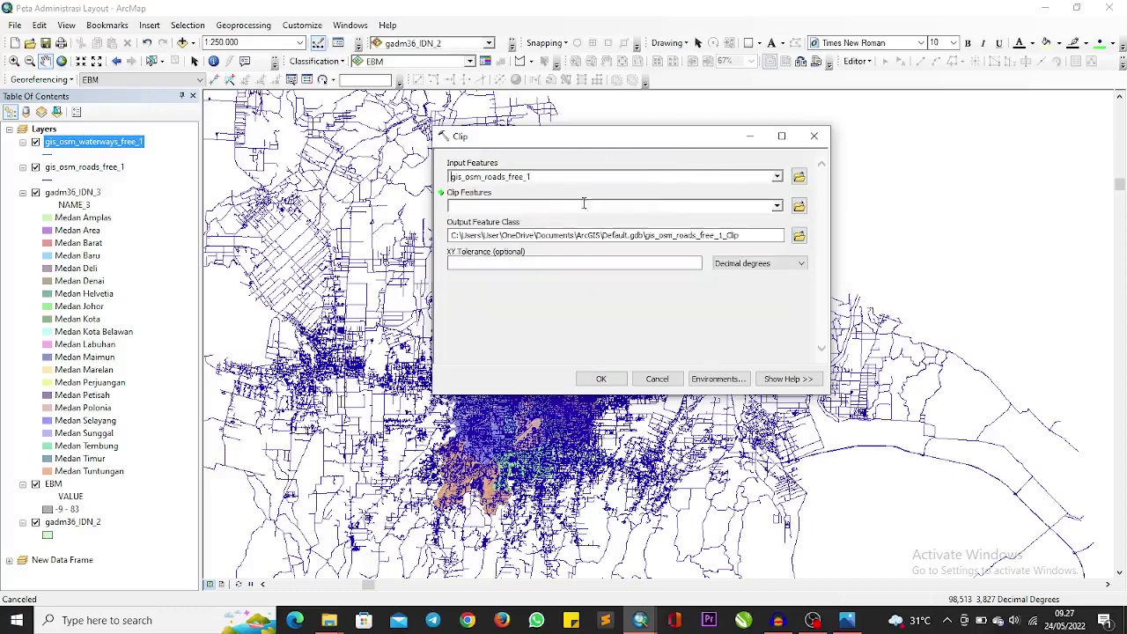
{"action": "left_click", "coordinate": [777, 206]}
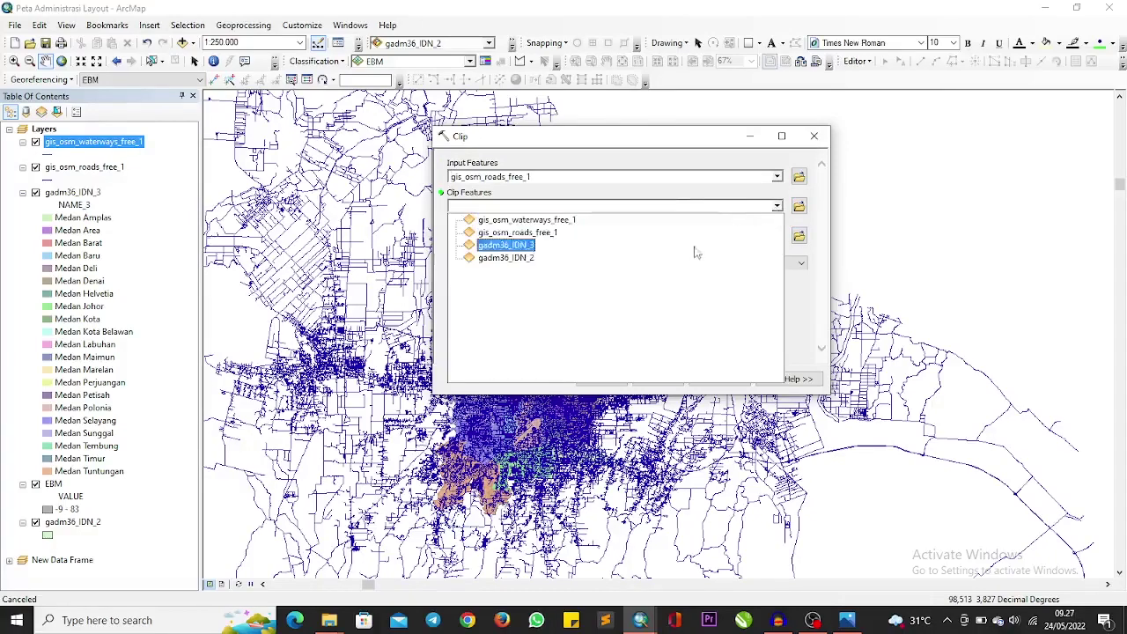
{"action": "left_click", "coordinate": [515, 260]}
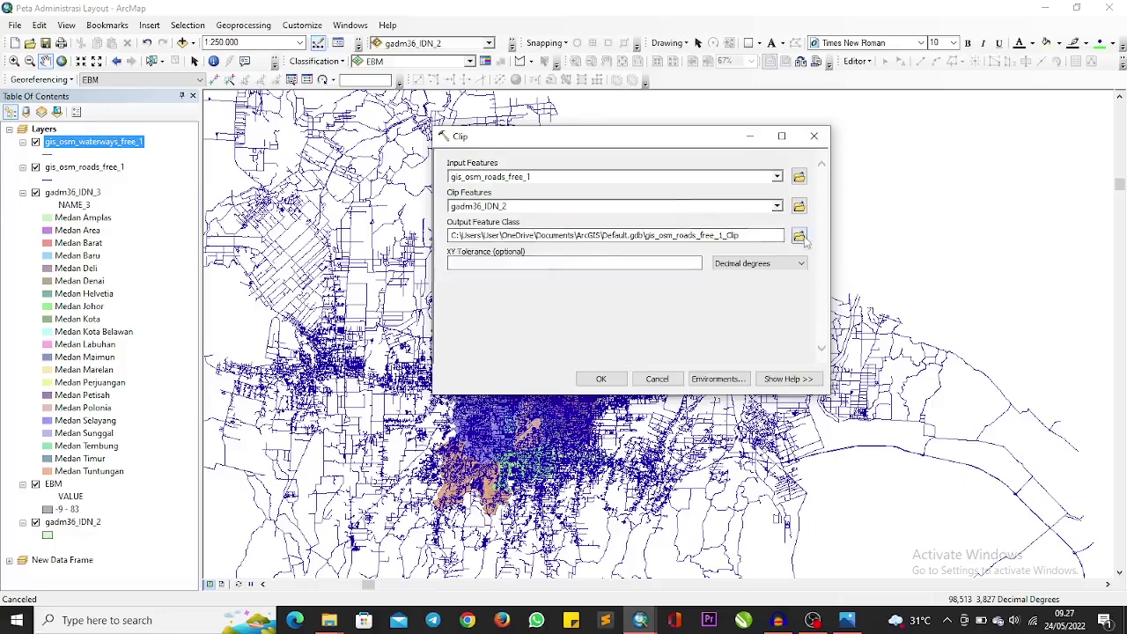
Set the clip output to a feature class named Jalan in the Tutorial\SHP folder and run the clip.
{"action": "left_click", "coordinate": [663, 296]}
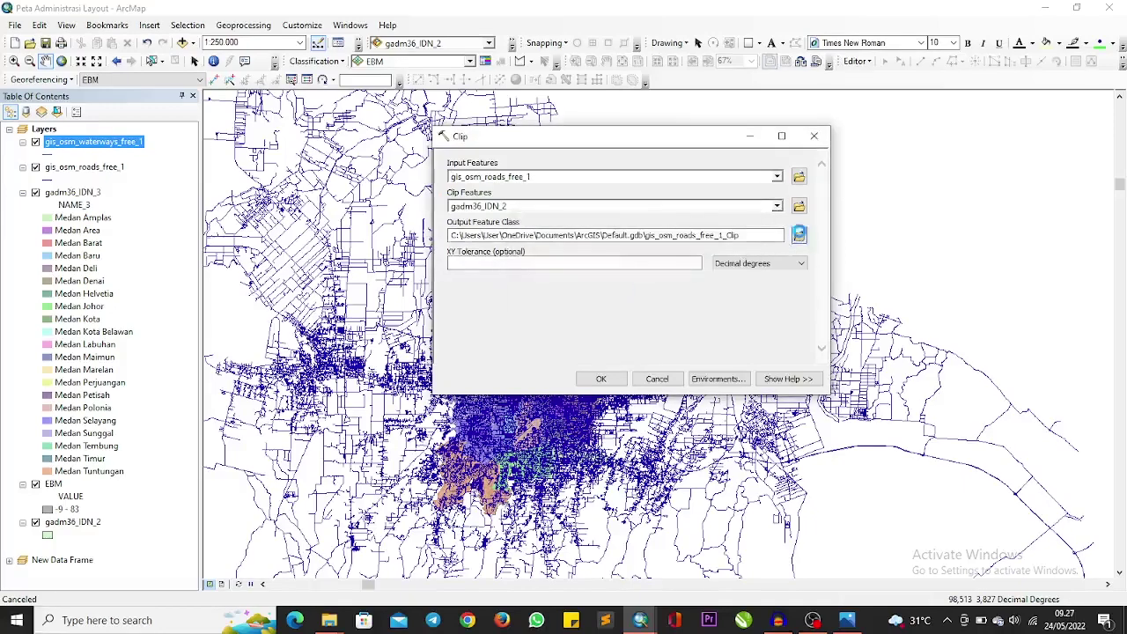
{"action": "left_click", "coordinate": [799, 235]}
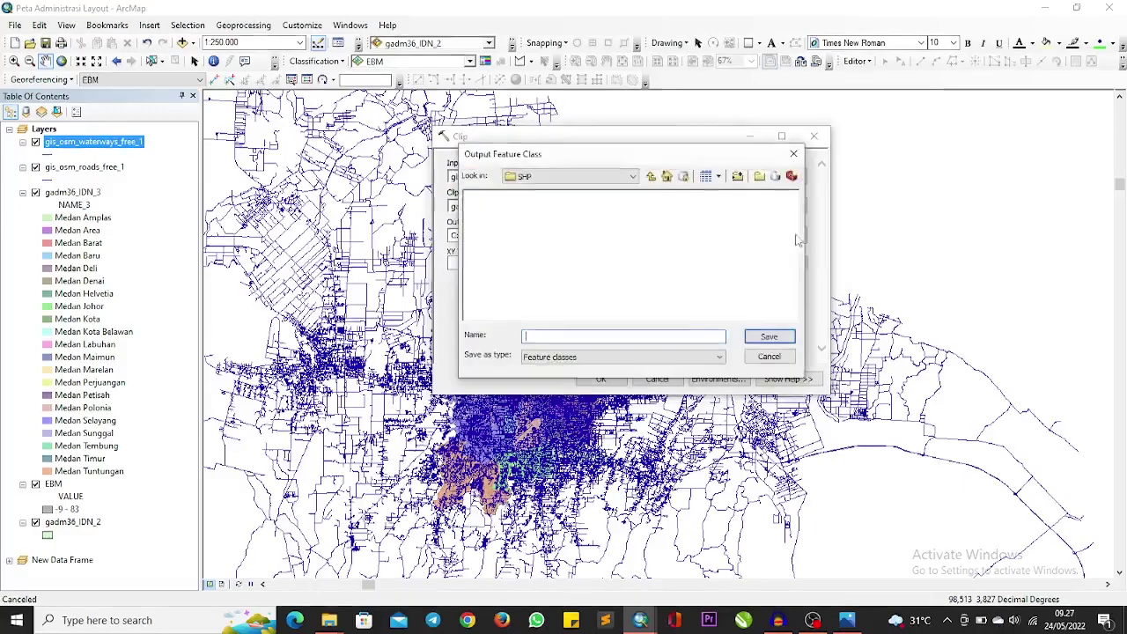
{"action": "left_click", "coordinate": [651, 176]}
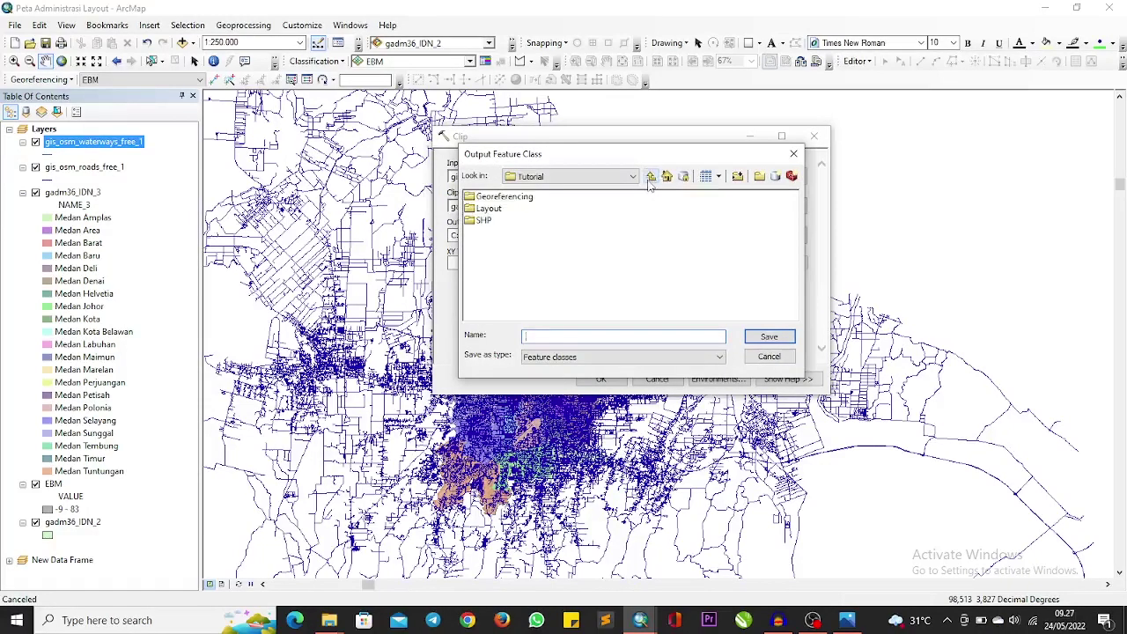
{"action": "double_click", "coordinate": [484, 220]}
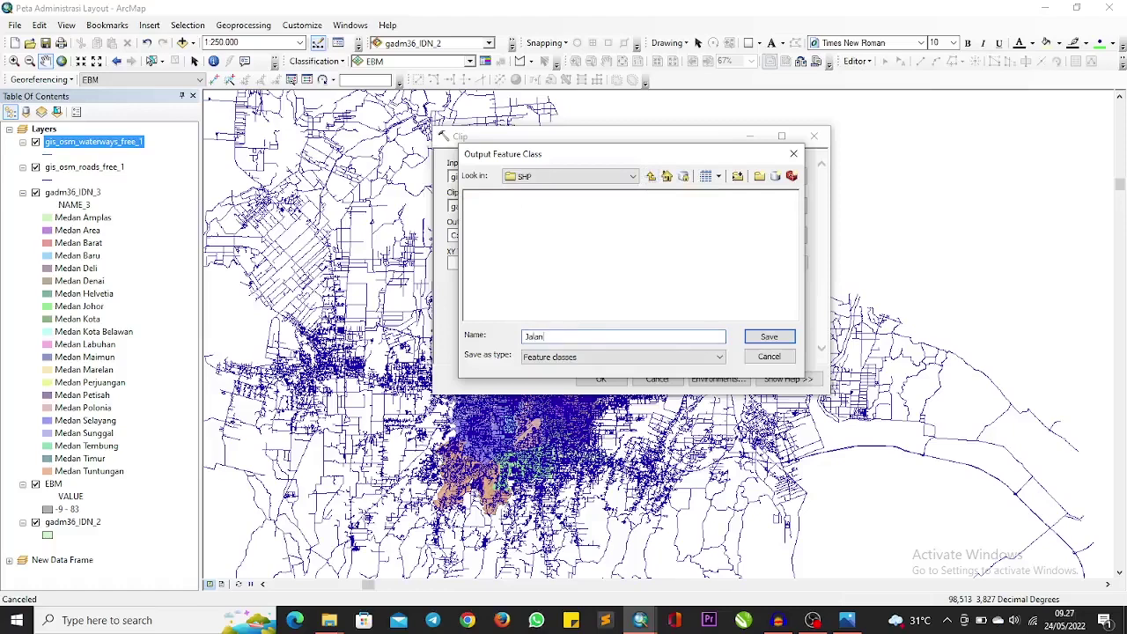
{"action": "left_click", "coordinate": [768, 336]}
{"action": "left_click", "coordinate": [616, 379]}
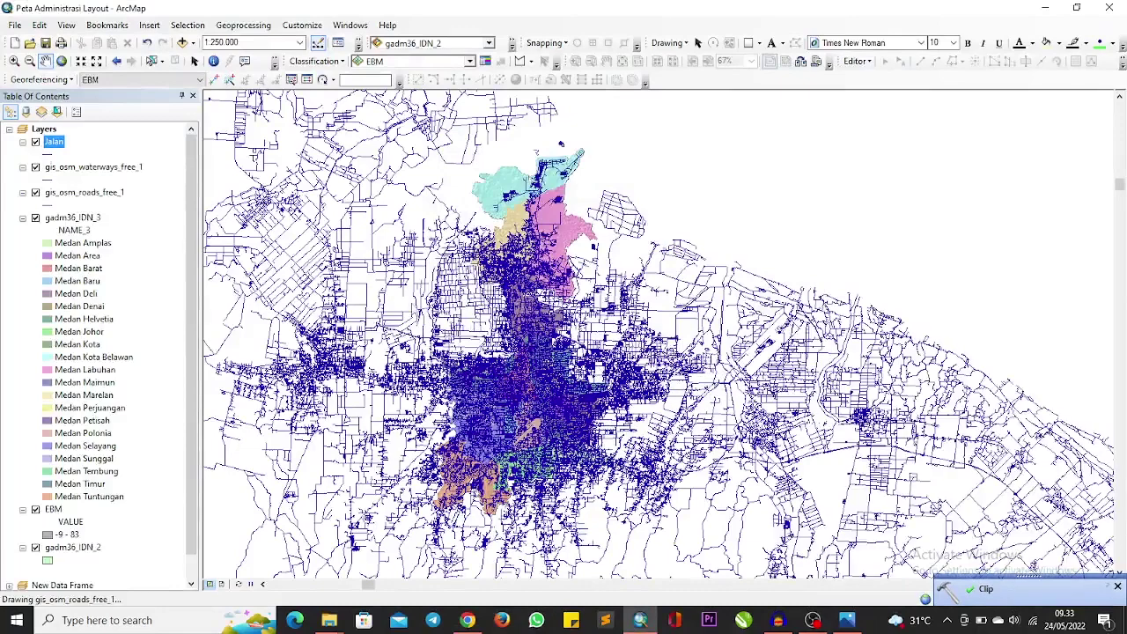
Turn off the unclipped gis_osm_roads_free_1 layer and remove it from the map.
{"action": "left_click", "coordinate": [35, 193]}
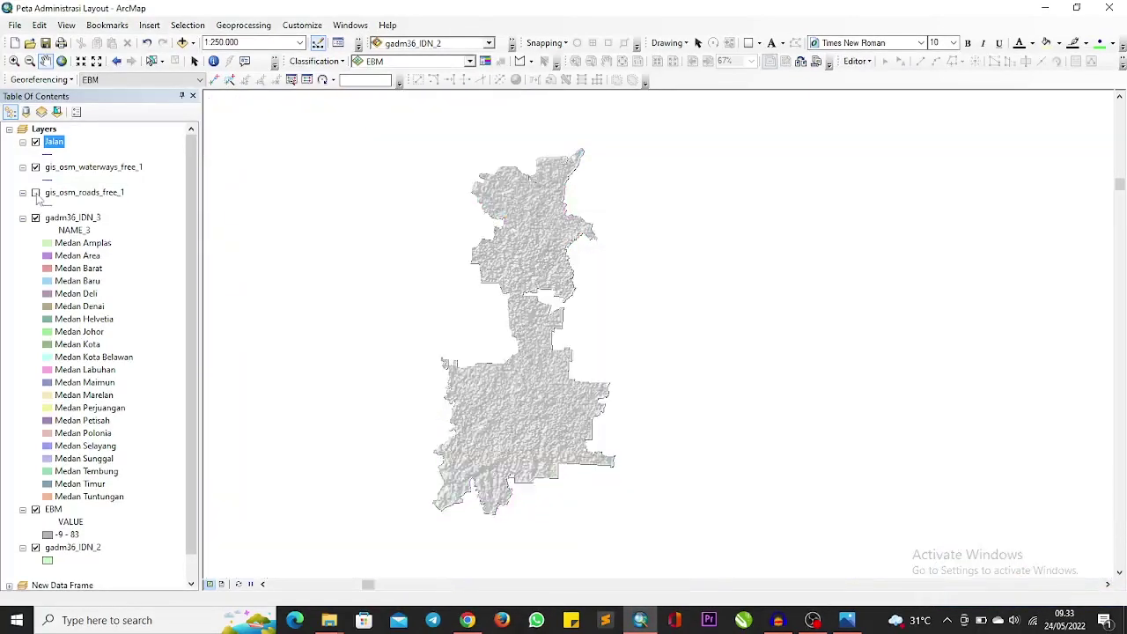
{"action": "right_click", "coordinate": [84, 195]}
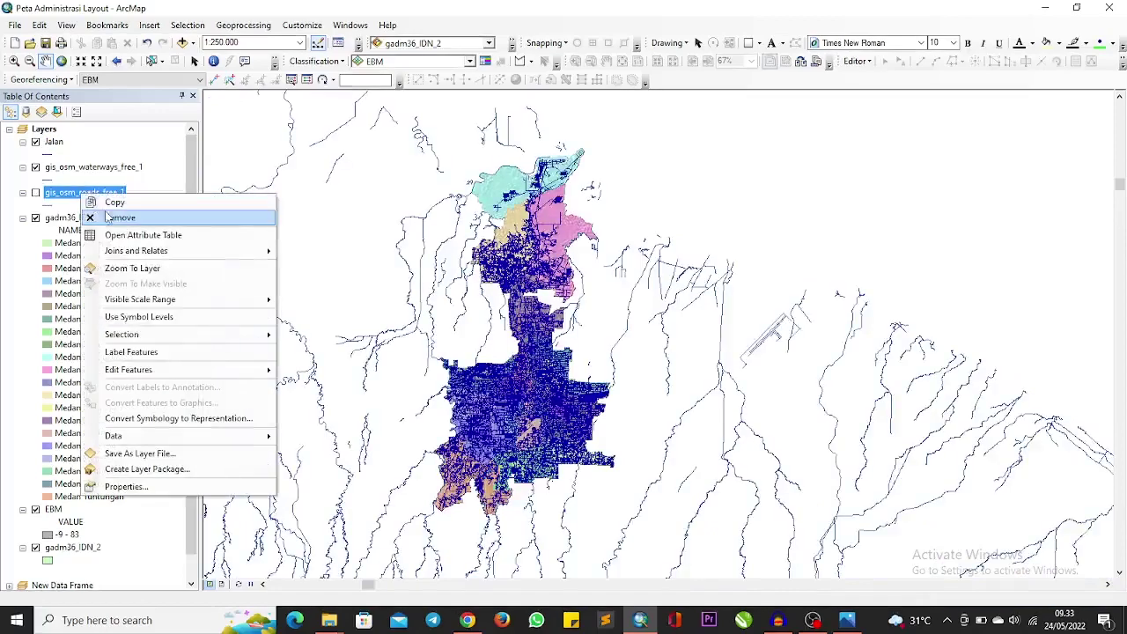
{"action": "left_click", "coordinate": [107, 219]}
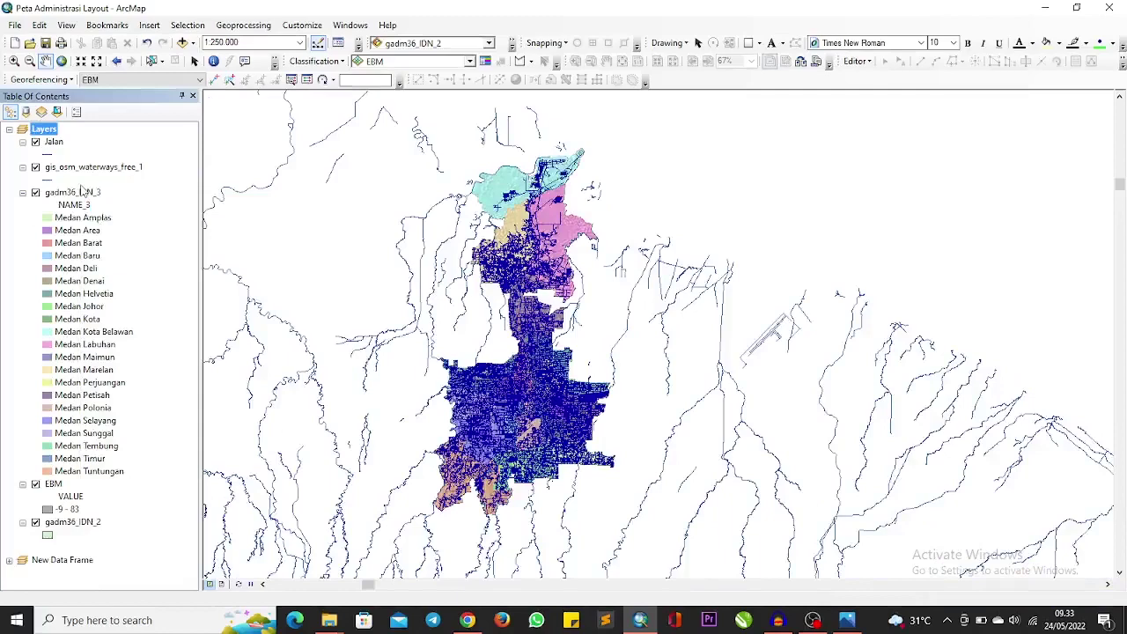
Set up the Clip tool with gis_osm_waterways_free_1 as input features and gadm36_IDN_2 as clip features.
{"action": "left_click", "coordinate": [234, 27]}
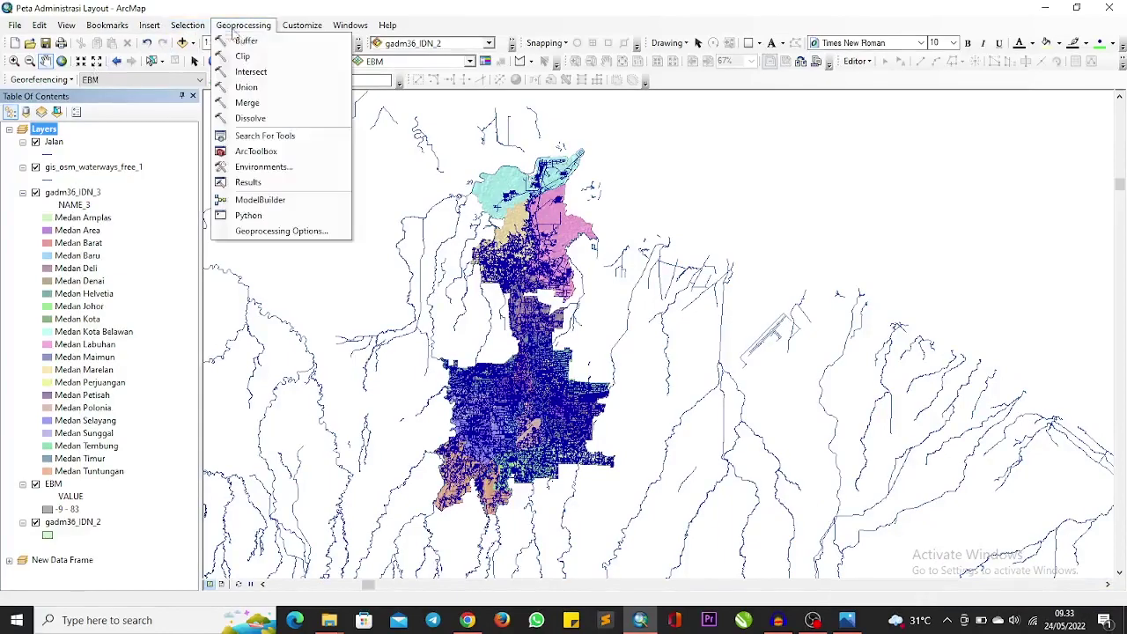
{"action": "left_click", "coordinate": [243, 56]}
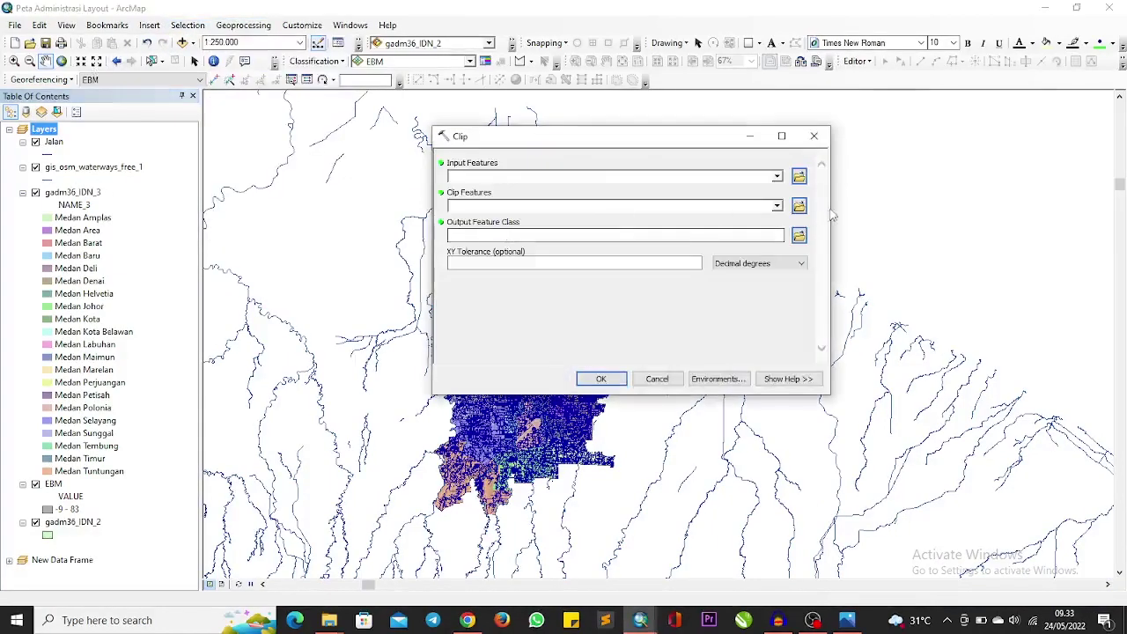
{"action": "left_click", "coordinate": [777, 176]}
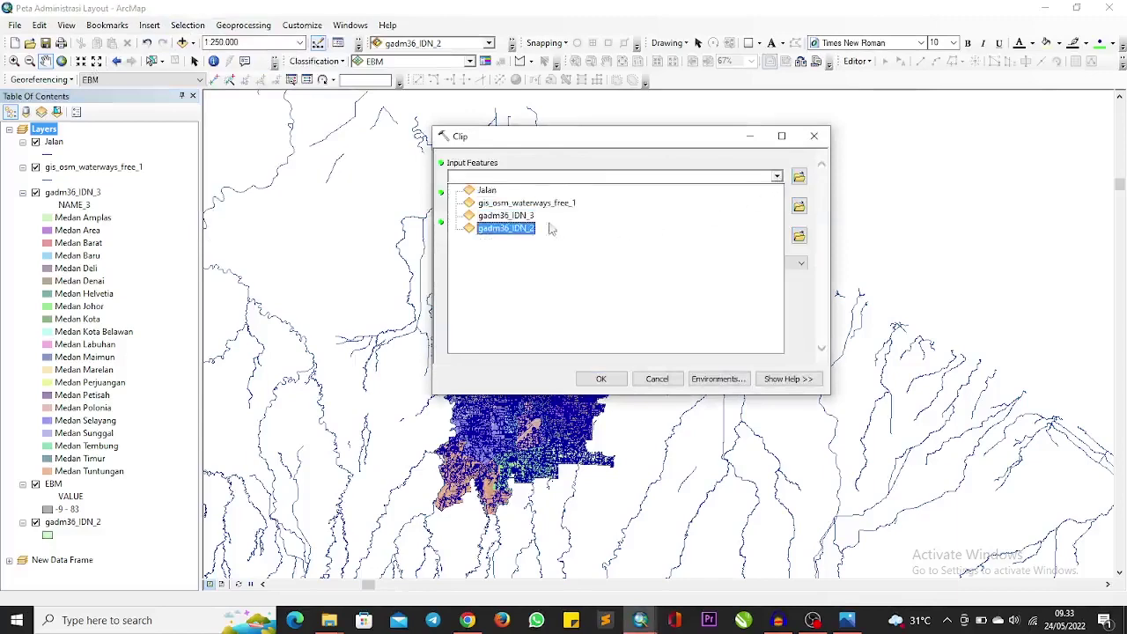
{"action": "left_click", "coordinate": [526, 203]}
{"action": "left_click", "coordinate": [777, 206]}
{"action": "left_click", "coordinate": [506, 255]}
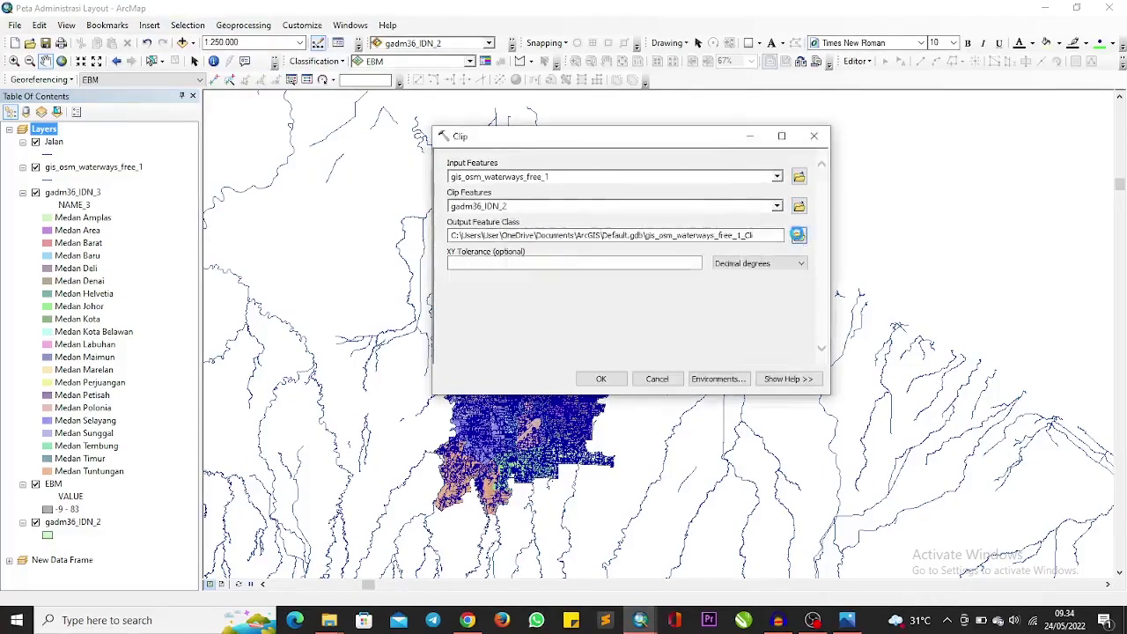
Name the clip's output feature class Sungai and run the clip.
{"action": "left_click", "coordinate": [798, 235]}
{"action": "type", "text": "Sungai"}
{"action": "left_click", "coordinate": [769, 336]}
{"action": "left_click", "coordinate": [601, 379]}
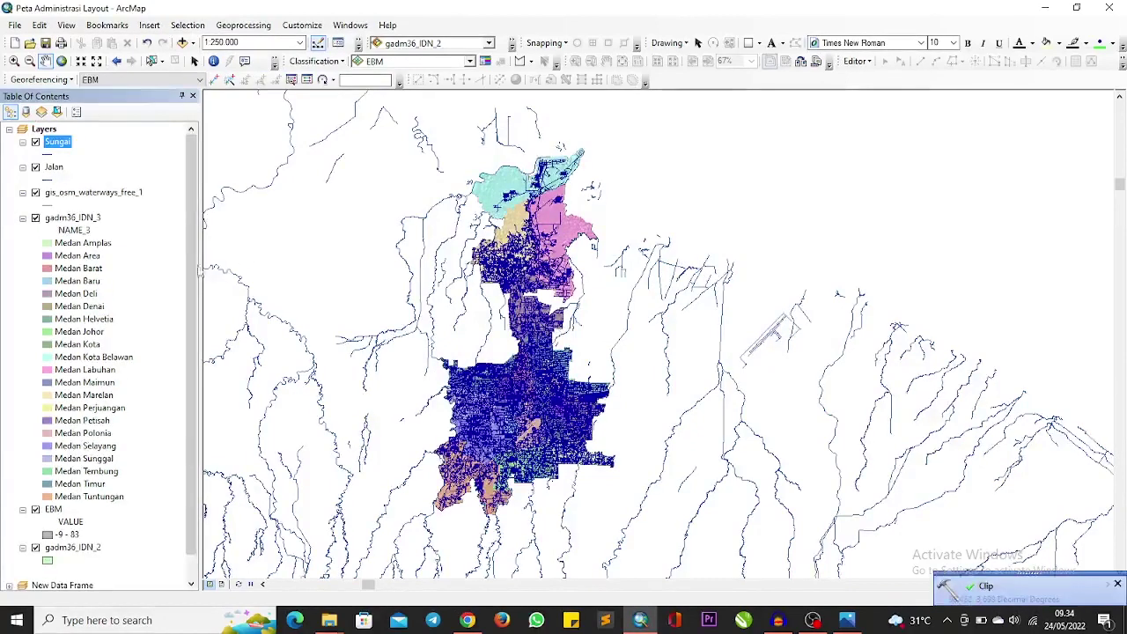
Remove the unclipped gis_osm_waterways_free_1 layer from the map.
{"action": "left_click", "coordinate": [69, 193]}
{"action": "right_click", "coordinate": [74, 193]}
{"action": "left_click", "coordinate": [113, 217]}
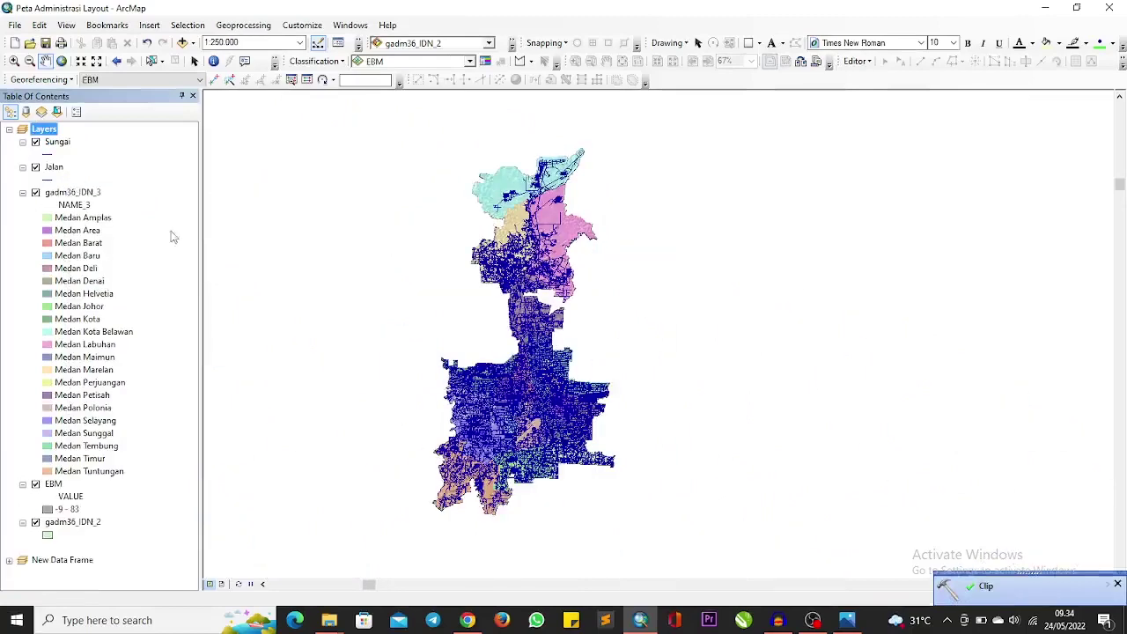
{"action": "scroll", "coordinate": [564, 356], "scroll_direction": "down", "scroll_amount": 2}
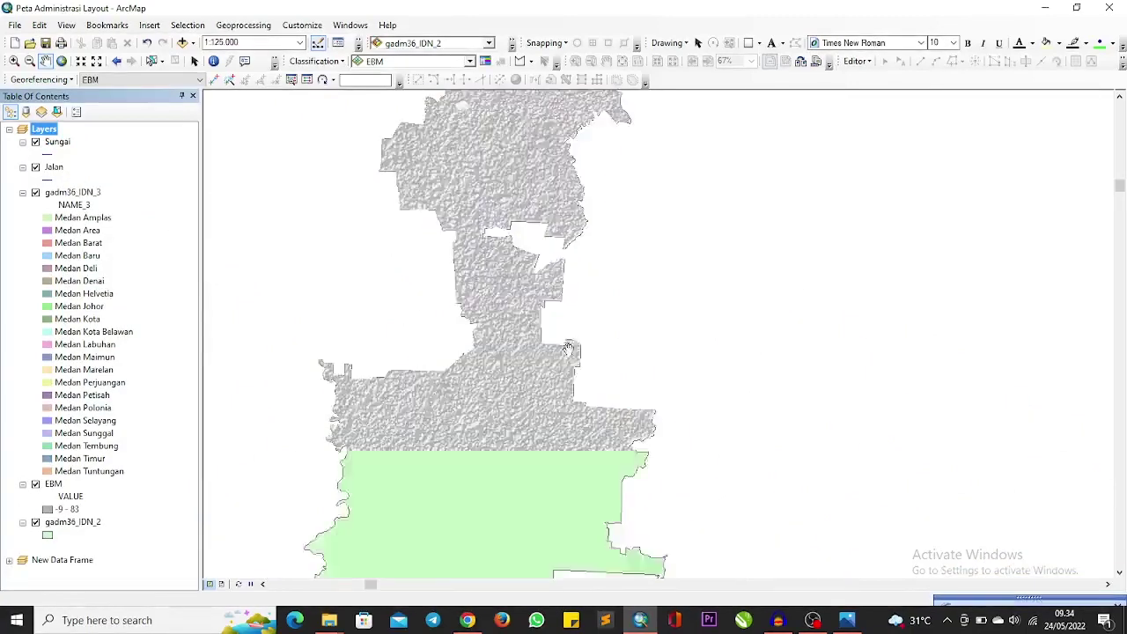
{"action": "scroll", "coordinate": [626, 311], "scroll_direction": "up", "scroll_amount": 1}
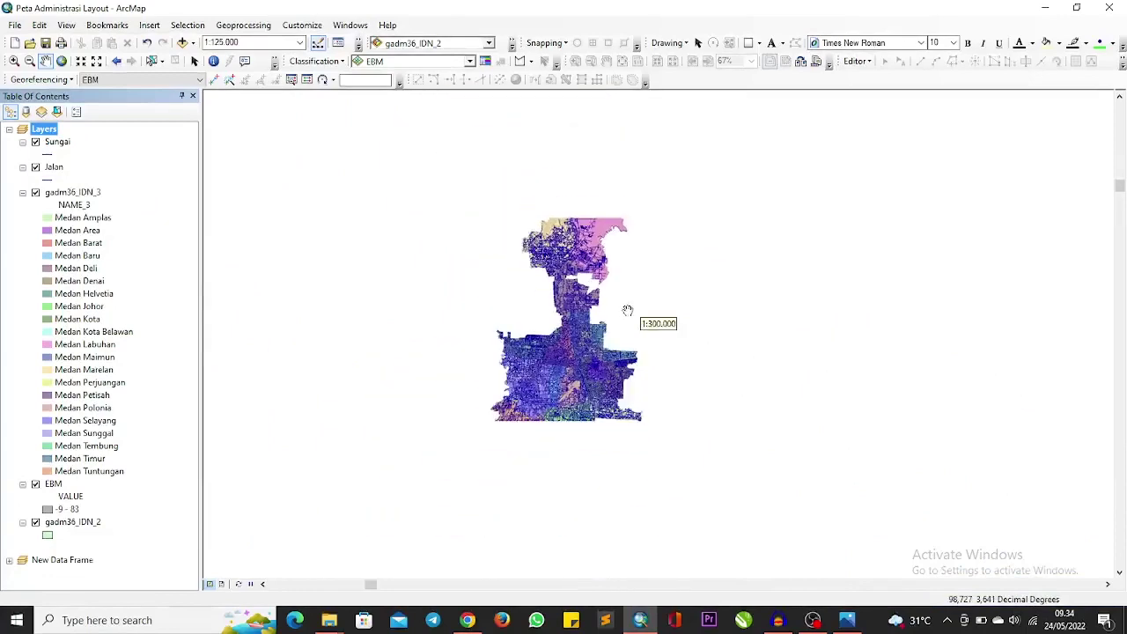
{"action": "scroll", "coordinate": [627, 312], "scroll_direction": "up", "scroll_amount": 1}
{"action": "scroll", "coordinate": [610, 319], "scroll_direction": "down", "scroll_amount": 1}
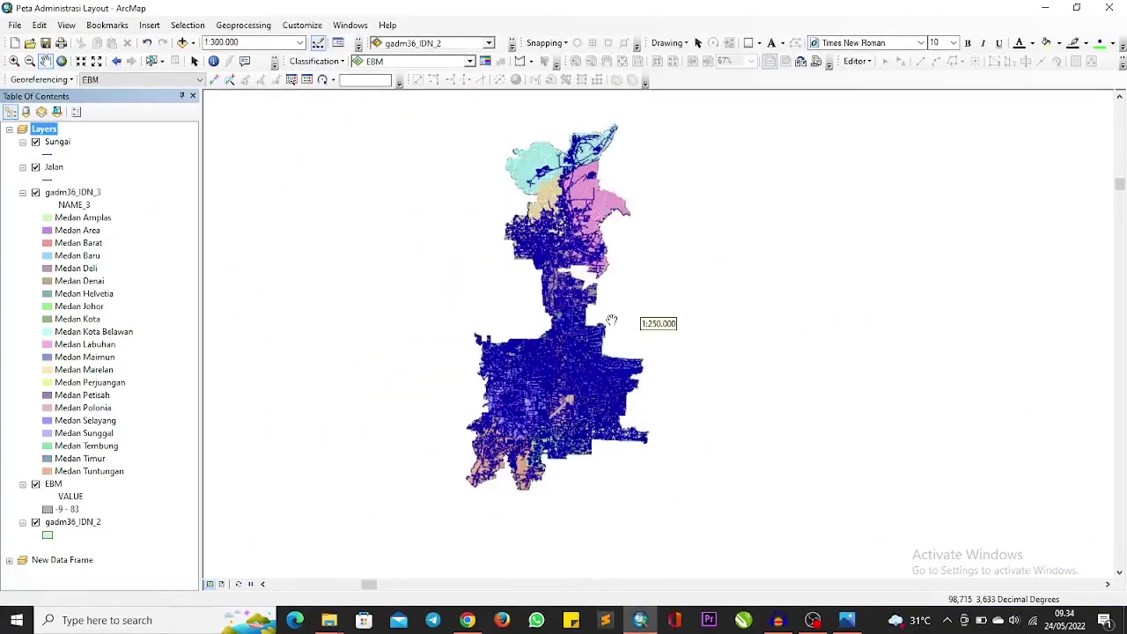
{"action": "left_click_drag", "start_coordinate": [648, 289], "coordinate": [647, 309]}
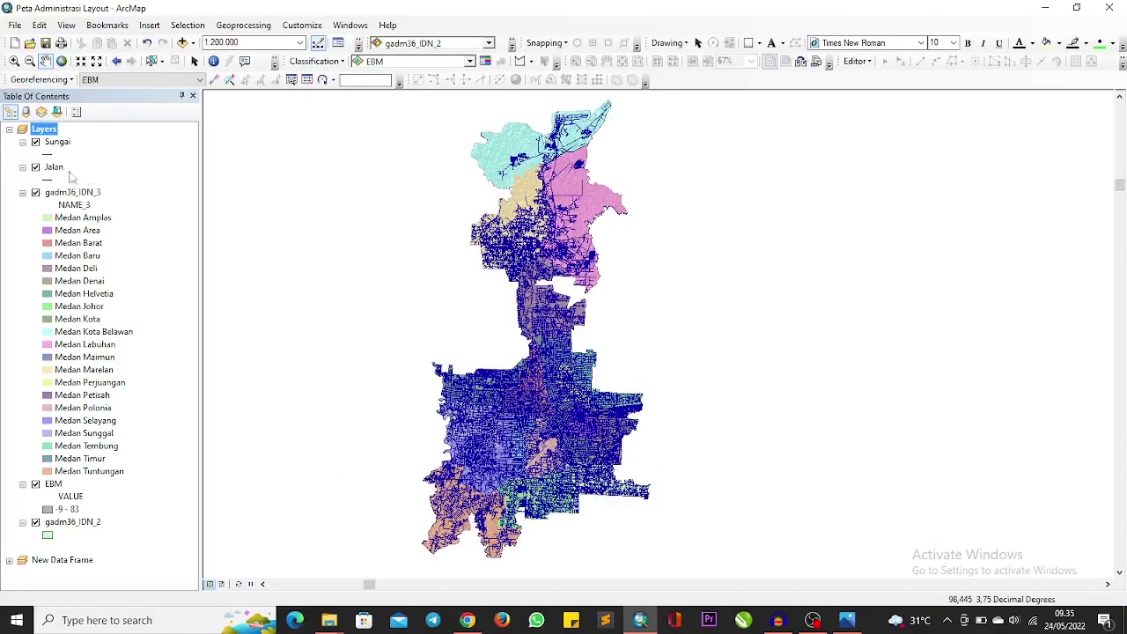
Symbolize the Jalan layer by unique values of the fclass field and add all of its values.
{"action": "right_click", "coordinate": [55, 172]}
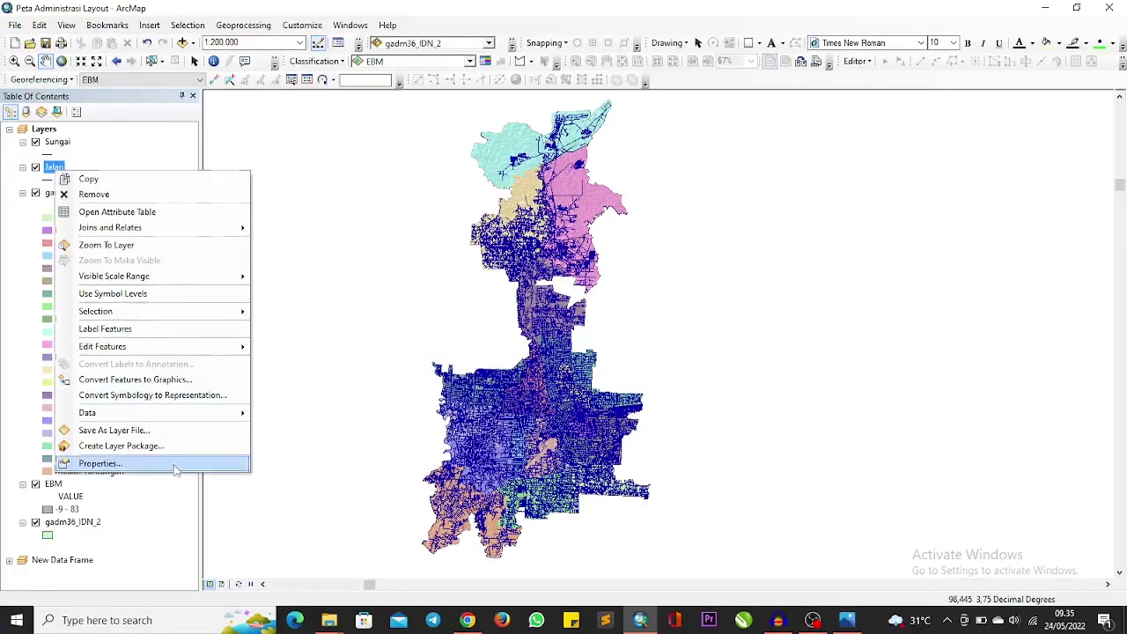
{"action": "left_click", "coordinate": [97, 462]}
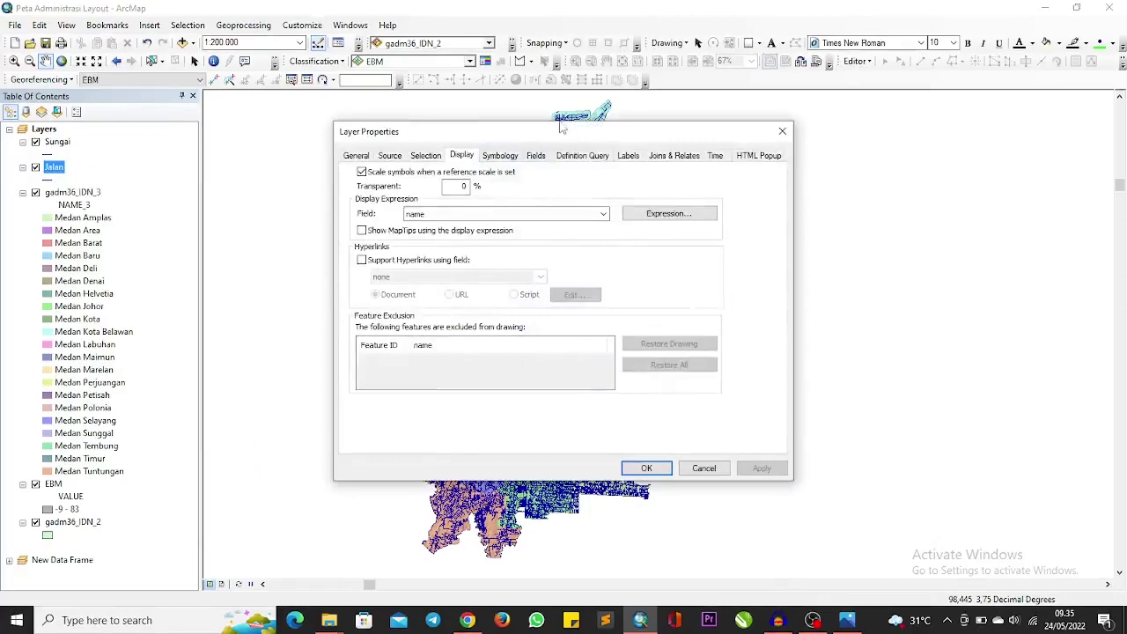
{"action": "left_click_drag", "start_coordinate": [561, 128], "coordinate": [843, 139]}
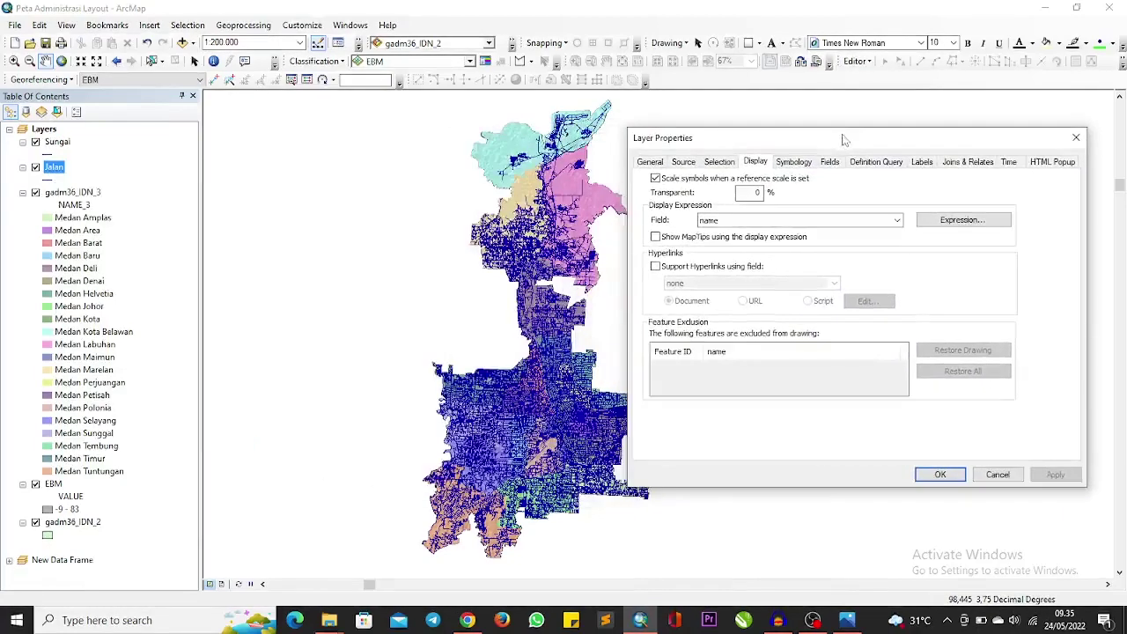
{"action": "left_click", "coordinate": [796, 163]}
{"action": "left_click", "coordinate": [678, 210]}
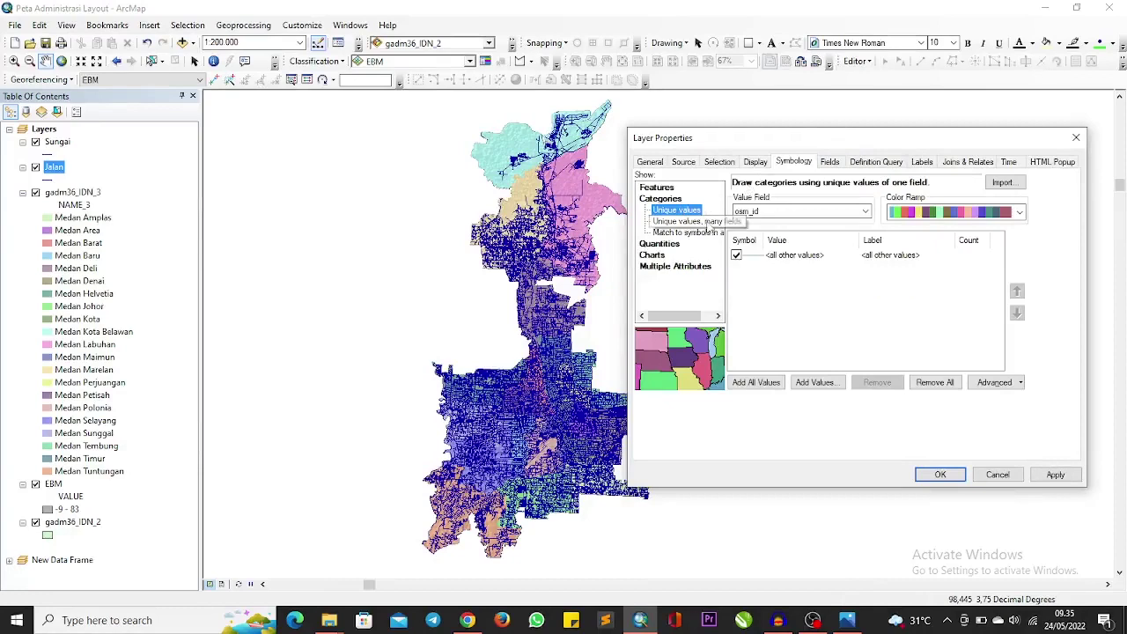
{"action": "left_click", "coordinate": [801, 212]}
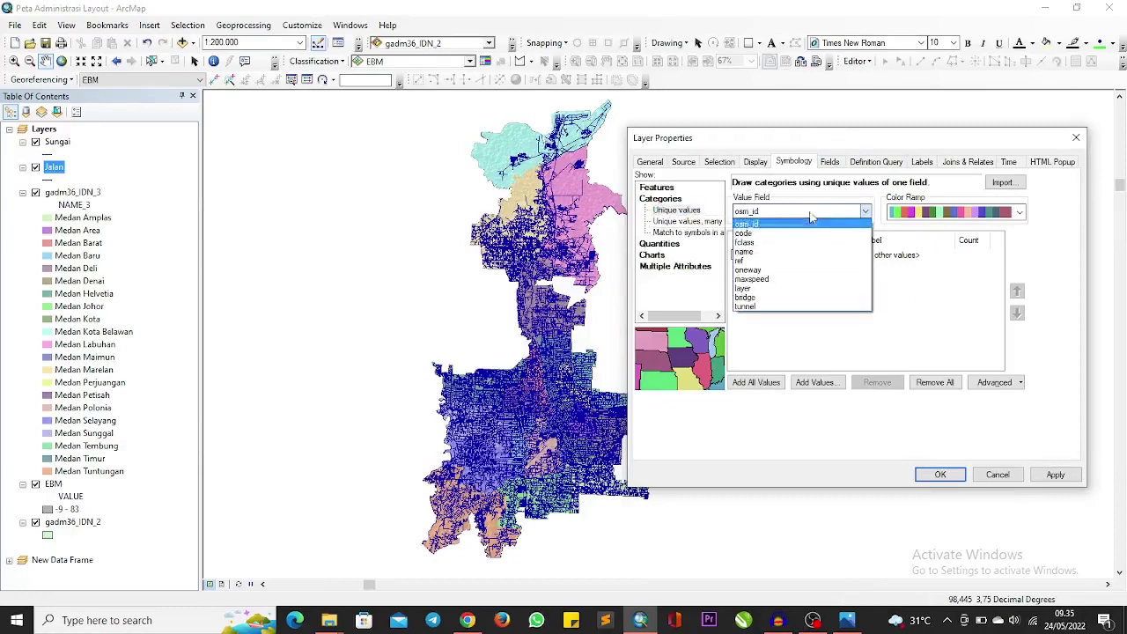
{"action": "left_click", "coordinate": [784, 243]}
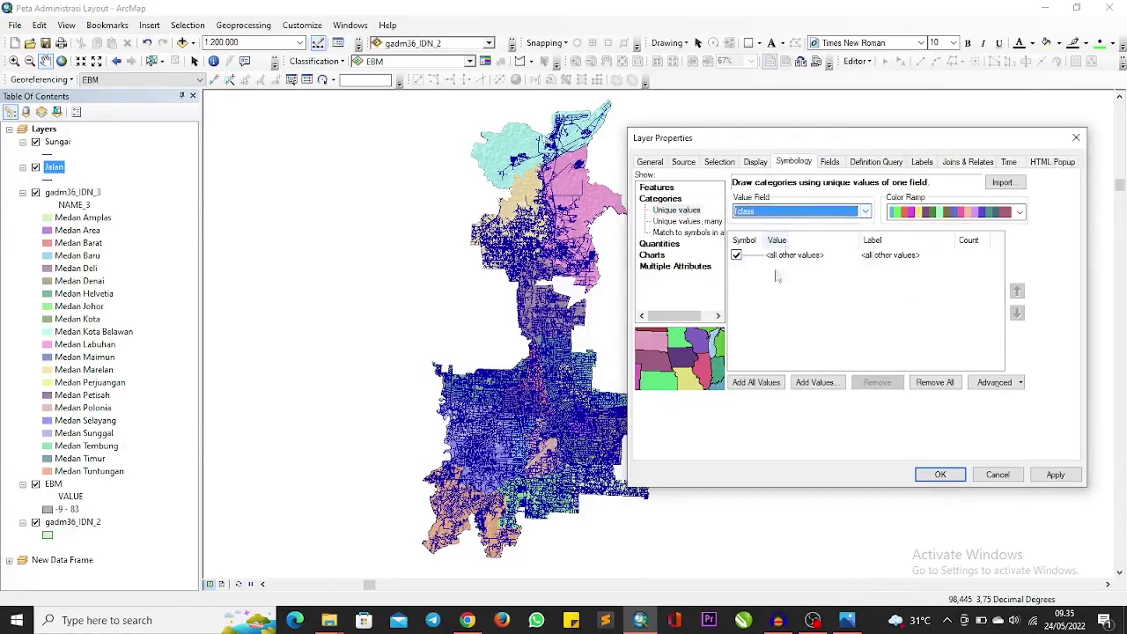
{"action": "left_click", "coordinate": [755, 382]}
Review the list of fclass road categories, with the properties dialog moved clear, to decide which ones to keep.
{"action": "scroll", "coordinate": [841, 276], "scroll_direction": "down", "scroll_amount": 5}
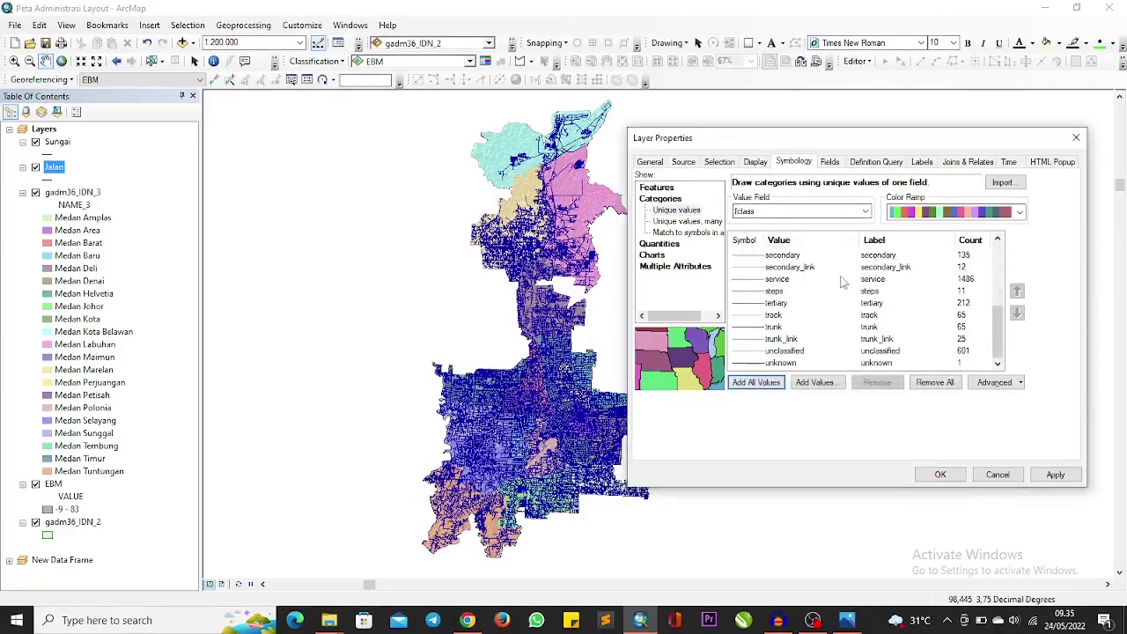
{"action": "scroll", "coordinate": [863, 289], "scroll_direction": "up", "scroll_amount": 5}
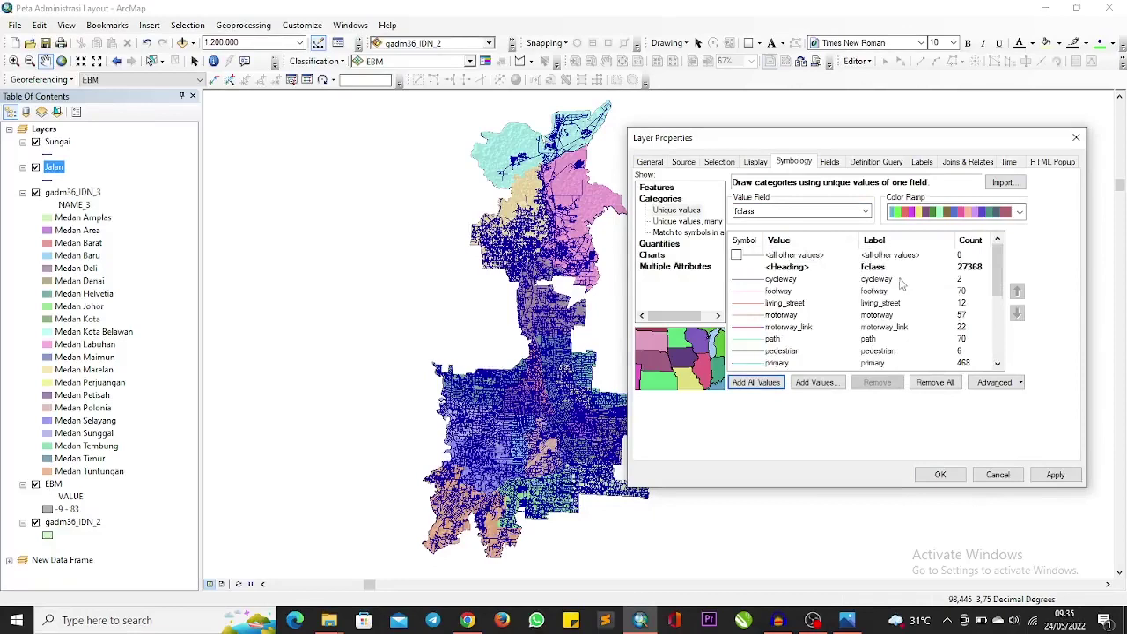
{"action": "scroll", "coordinate": [869, 315], "scroll_direction": "down", "scroll_amount": 5}
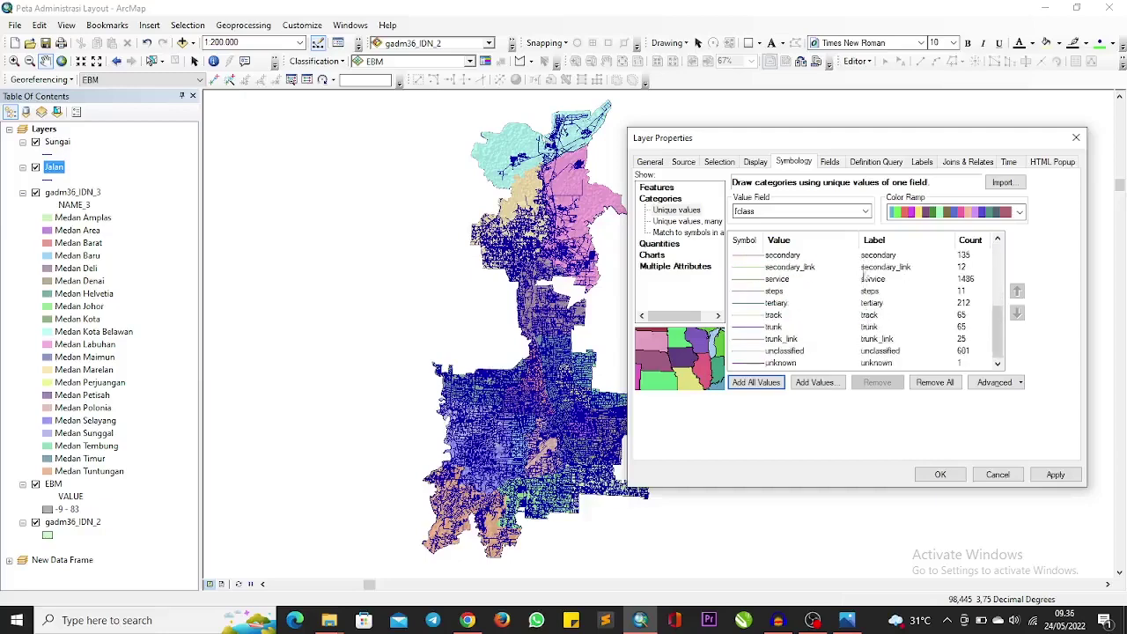
{"action": "left_click_drag", "start_coordinate": [886, 134], "coordinate": [835, 112]}
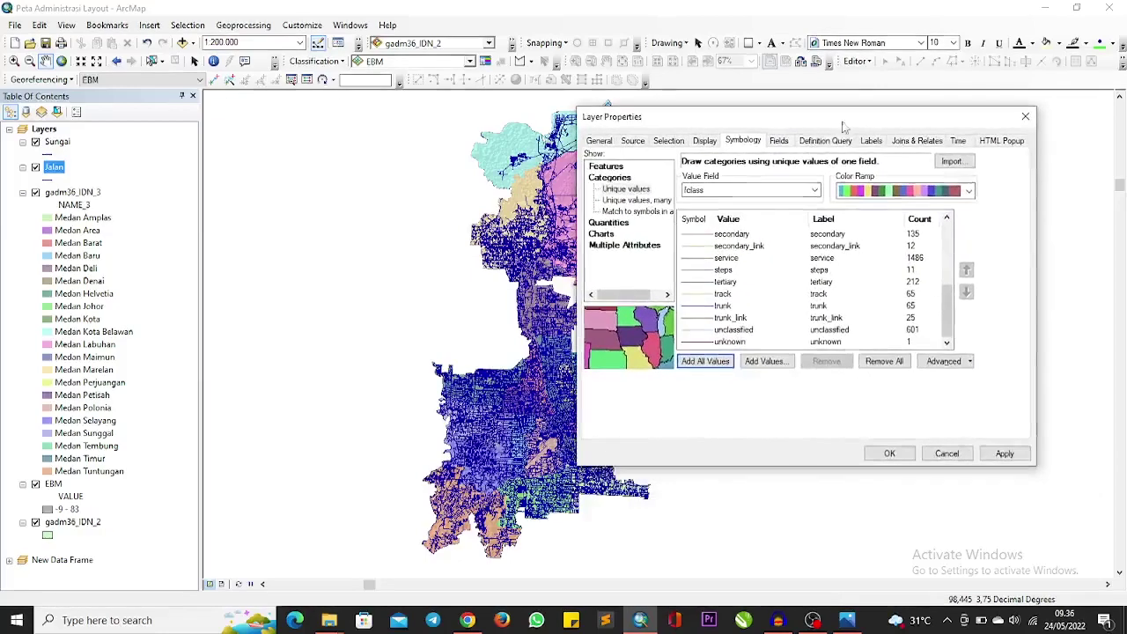
{"action": "scroll", "coordinate": [861, 272], "scroll_direction": "up", "scroll_amount": 5}
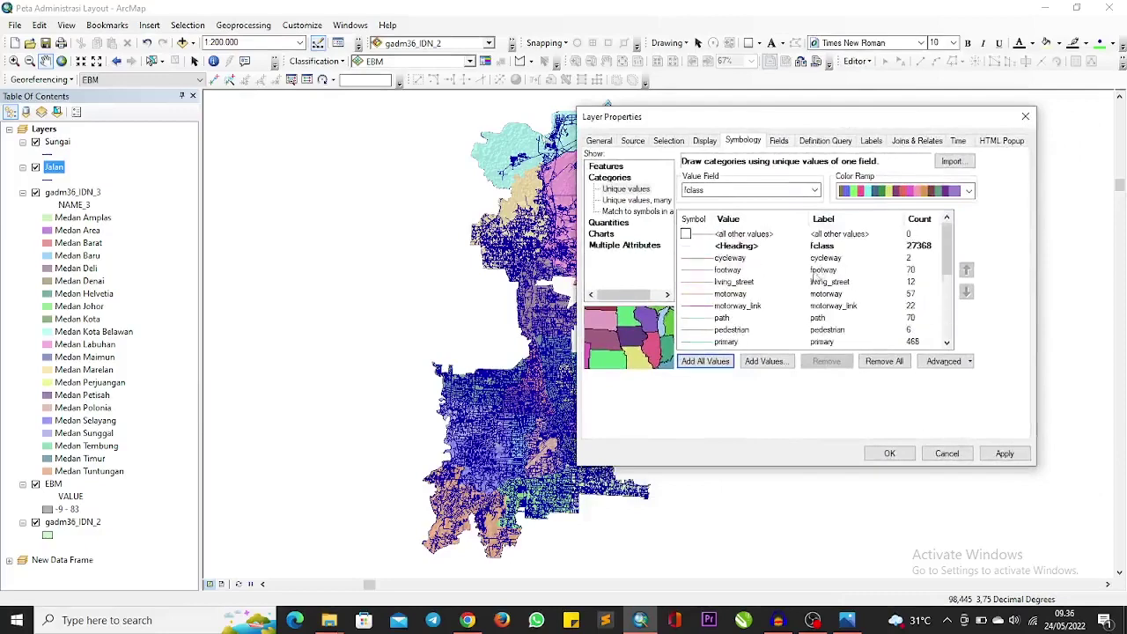
{"action": "scroll", "coordinate": [817, 277], "scroll_direction": "down", "scroll_amount": 1}
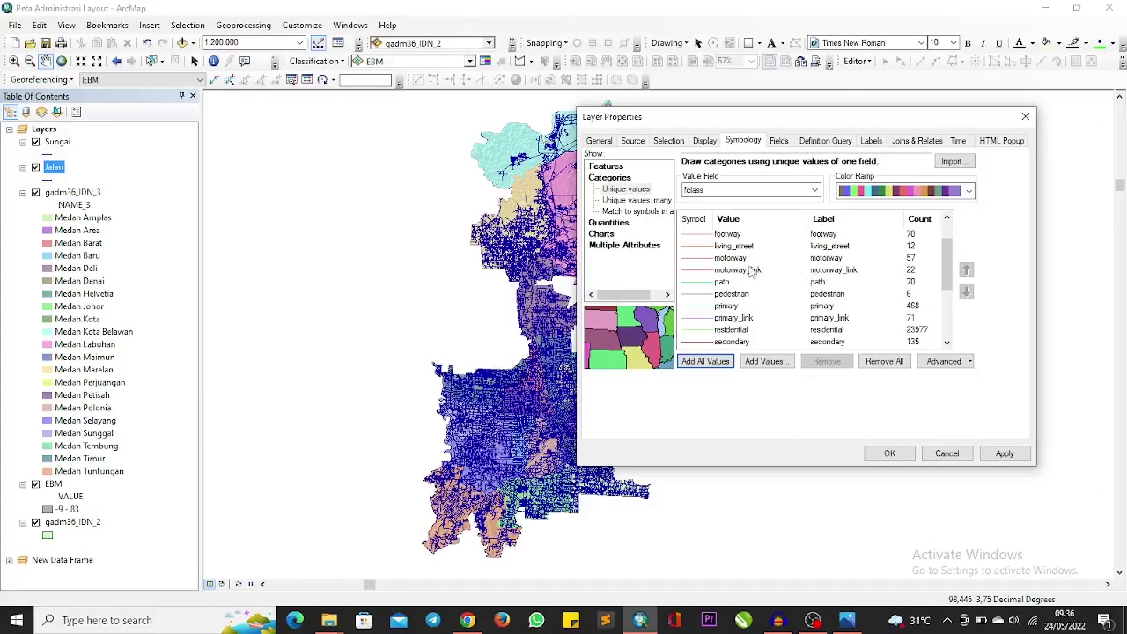
{"action": "scroll", "coordinate": [751, 282], "scroll_direction": "down", "scroll_amount": 1}
{"action": "scroll", "coordinate": [751, 282], "scroll_direction": "down", "scroll_amount": 3}
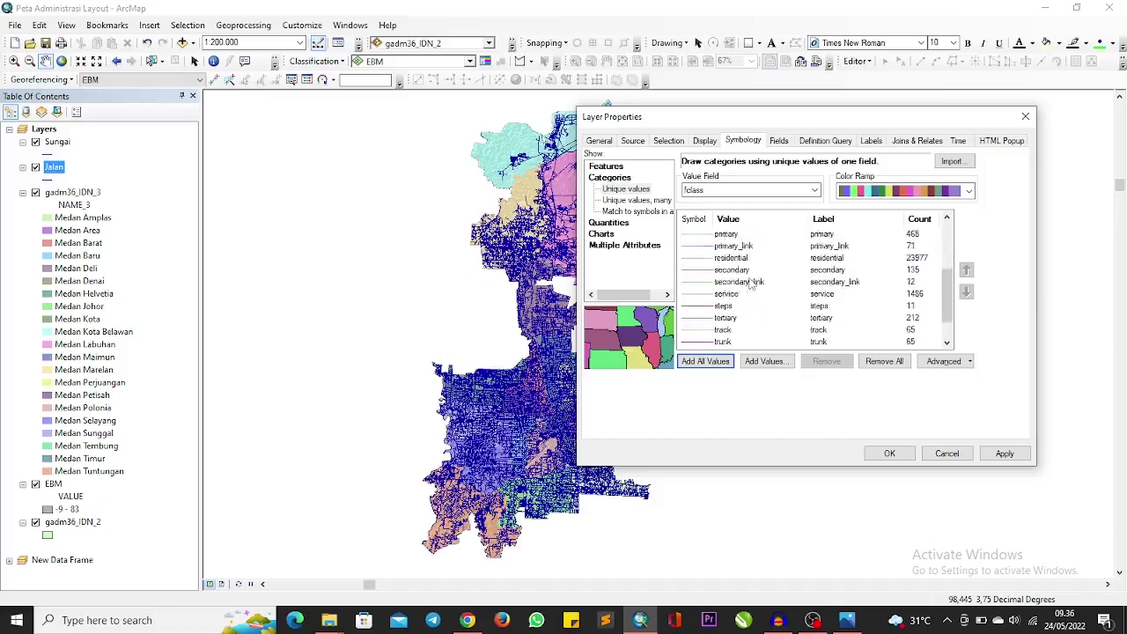
{"action": "scroll", "coordinate": [751, 284], "scroll_direction": "up", "scroll_amount": 5}
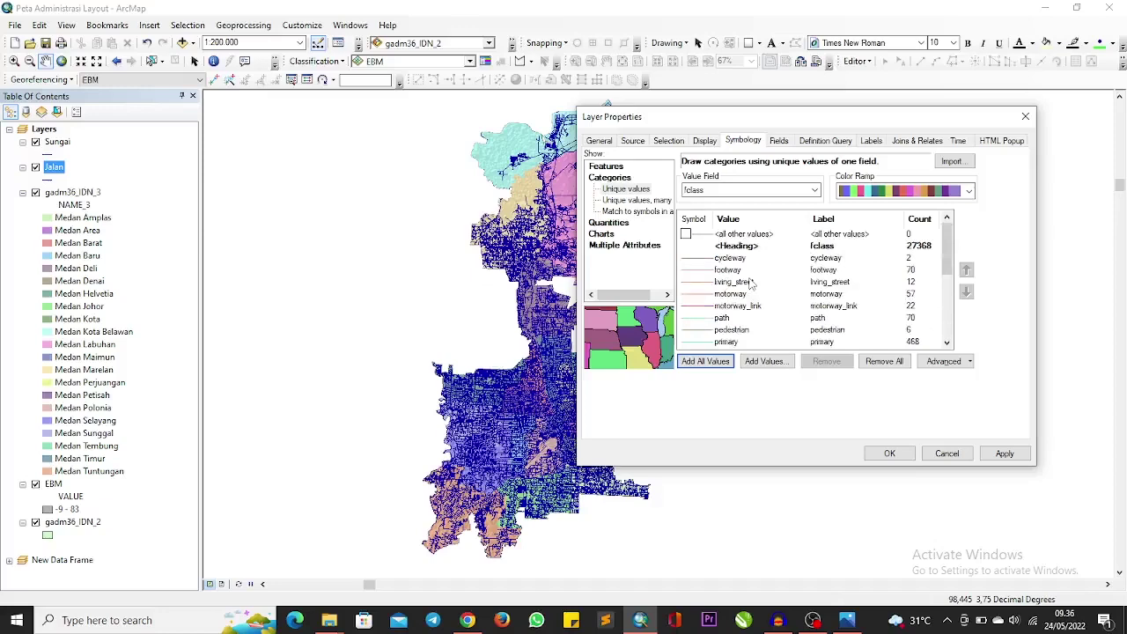
{"action": "scroll", "coordinate": [838, 284], "scroll_direction": "down", "scroll_amount": 1}
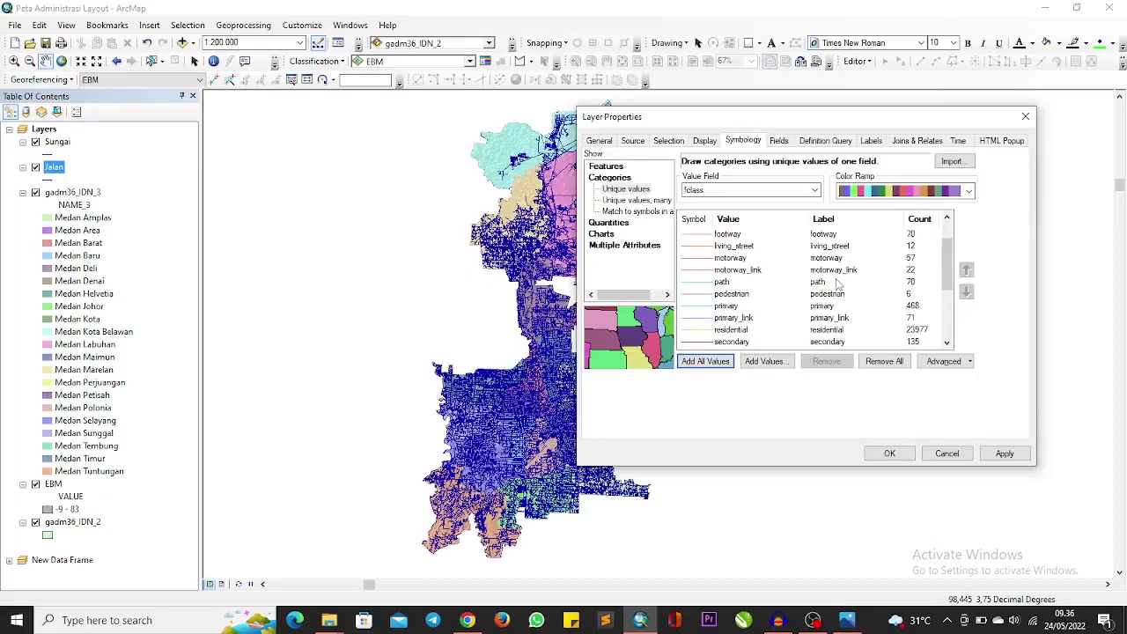
{"action": "scroll", "coordinate": [828, 291], "scroll_direction": "down", "scroll_amount": 1}
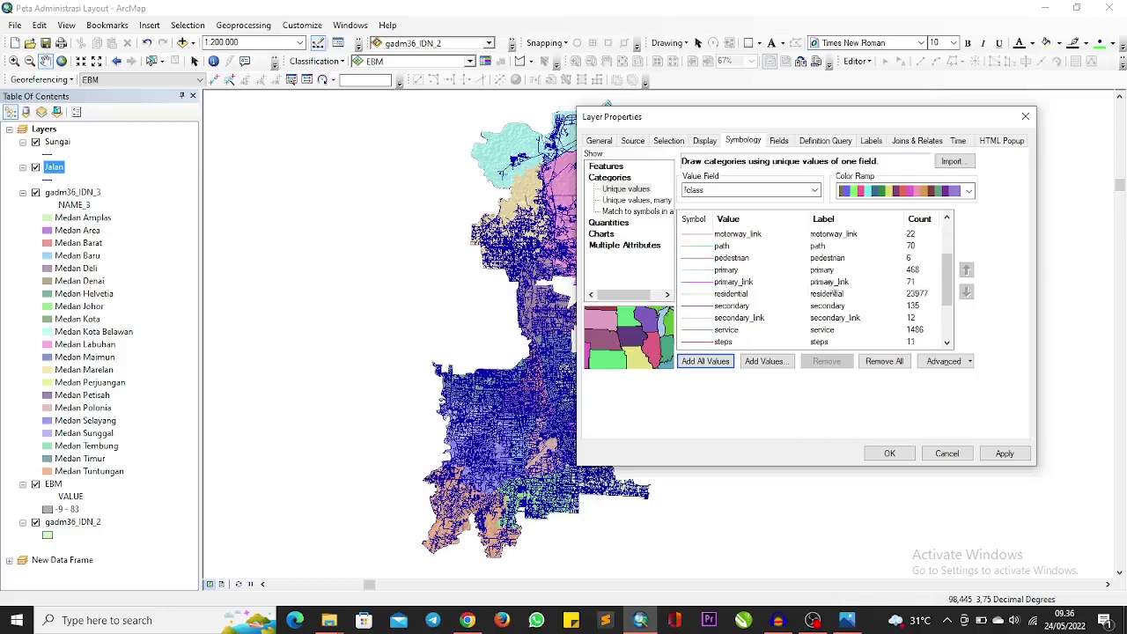
{"action": "scroll", "coordinate": [827, 293], "scroll_direction": "up", "scroll_amount": 2}
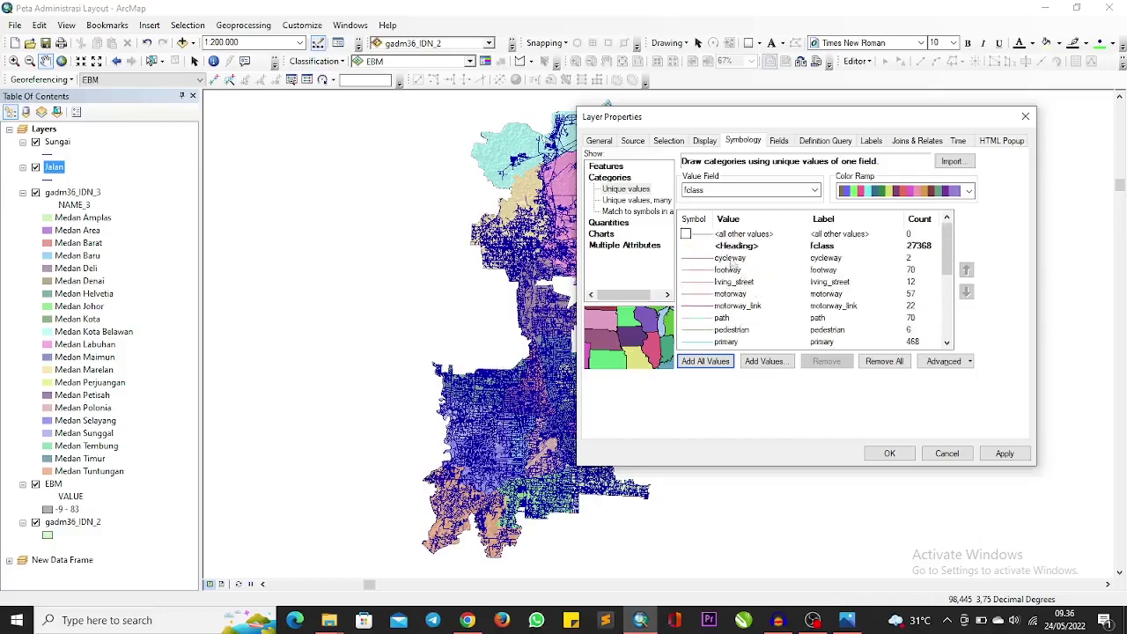
Remove every fclass category from the Jalan symbology except primary, secondary and tertiary.
{"action": "left_click", "coordinate": [734, 259]}
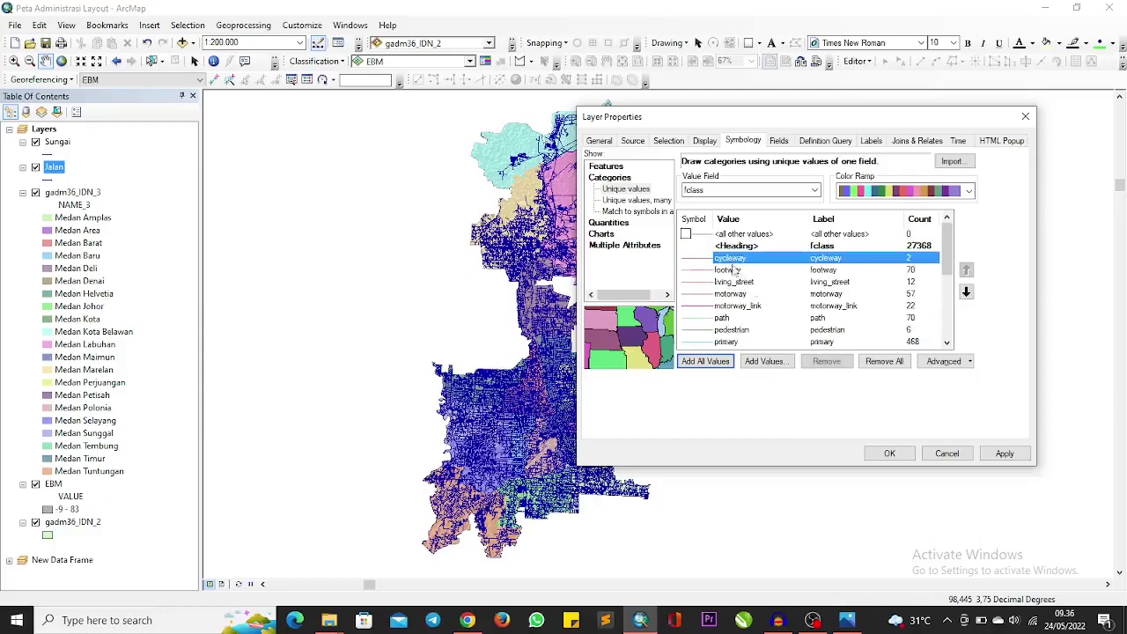
{"action": "left_click", "coordinate": [738, 330], "text": "shift"}
{"action": "left_click", "coordinate": [827, 361]}
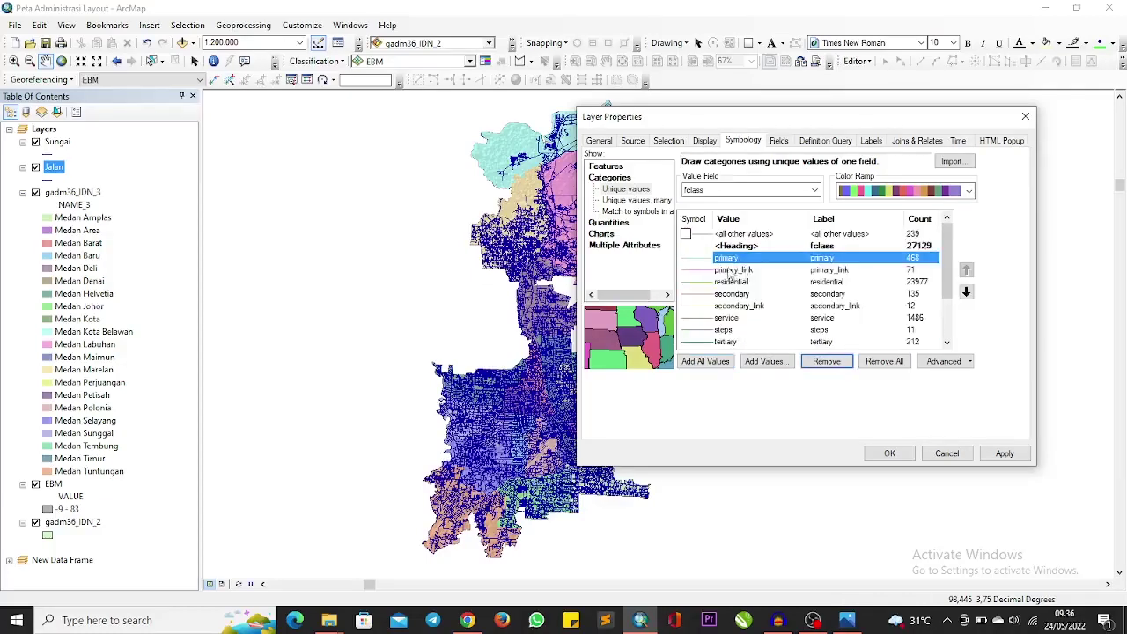
{"action": "left_click", "coordinate": [735, 270]}
{"action": "left_click", "coordinate": [736, 283], "text": "shift"}
{"action": "left_click", "coordinate": [827, 361]}
{"action": "left_click", "coordinate": [742, 281]}
{"action": "scroll", "coordinate": [742, 279], "scroll_direction": "down", "scroll_amount": 1}
{"action": "left_click", "coordinate": [742, 270], "text": "shift"}
{"action": "left_click", "coordinate": [827, 361]}
{"action": "left_click", "coordinate": [748, 294], "text": "shift"}
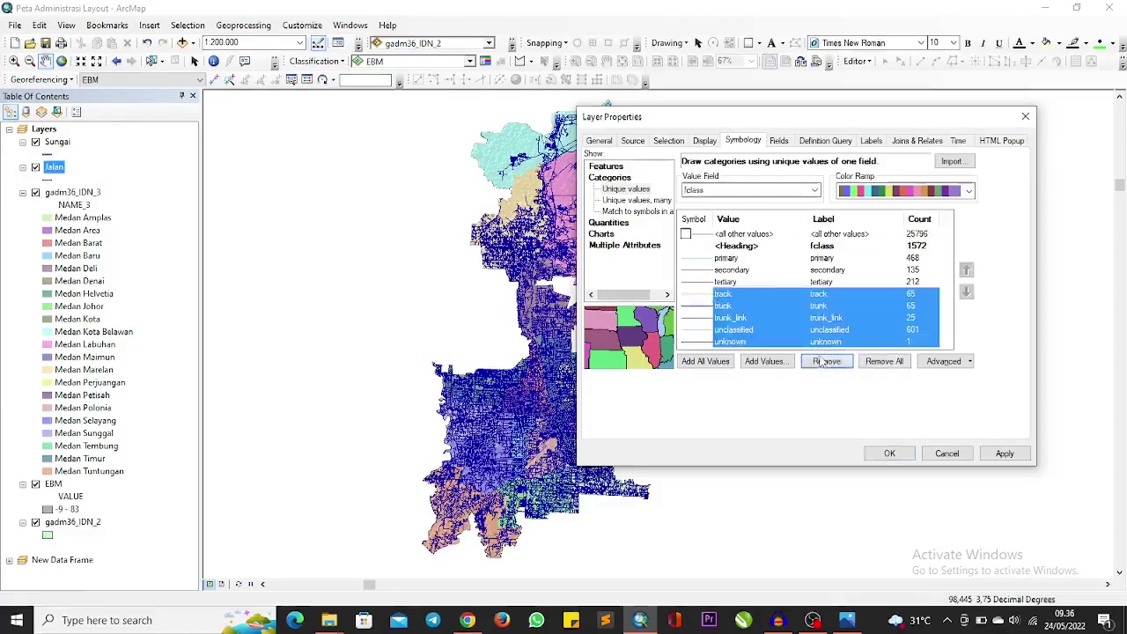
{"action": "left_click", "coordinate": [827, 361]}
Change the symbol of the primary road category to the predefined Highway Ramp line.
{"action": "left_click", "coordinate": [696, 259]}
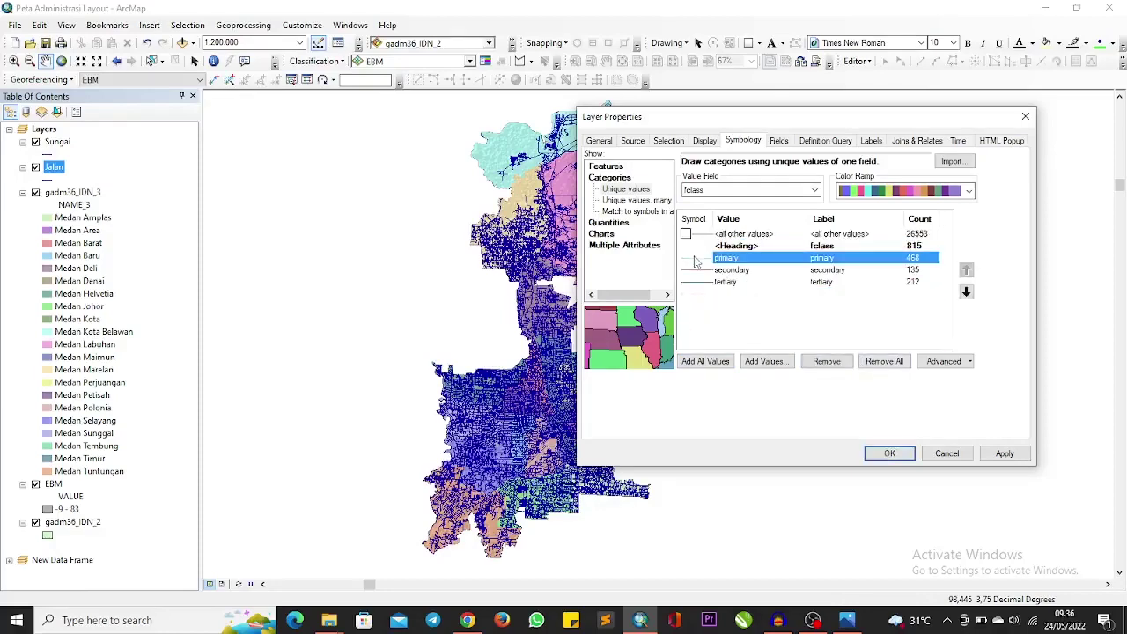
{"action": "double_click", "coordinate": [696, 259]}
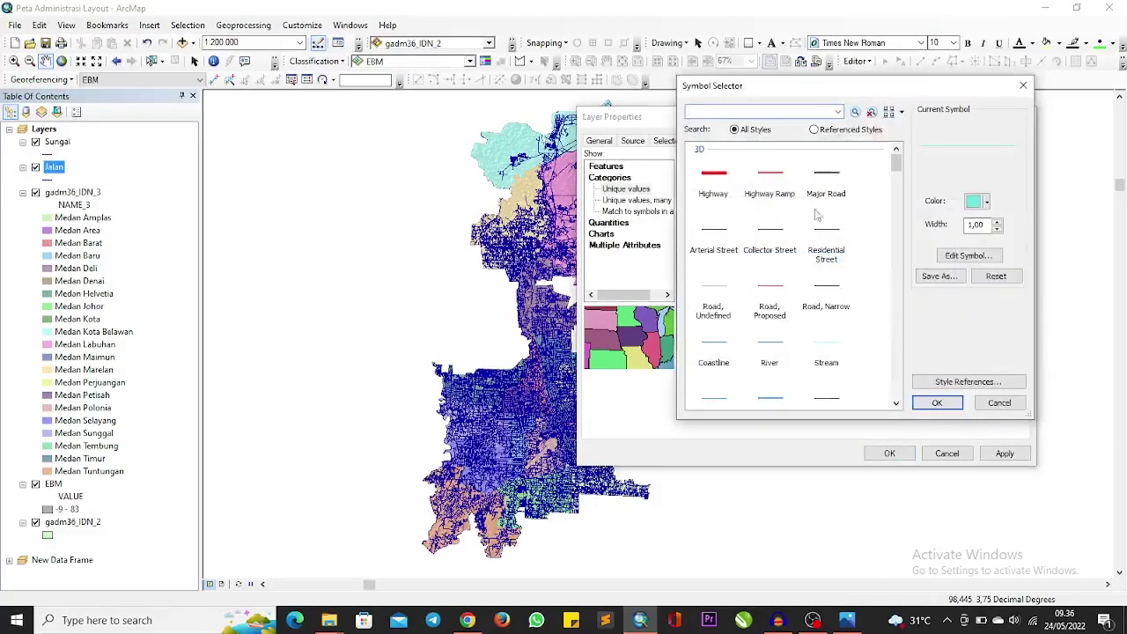
{"action": "left_click", "coordinate": [714, 184]}
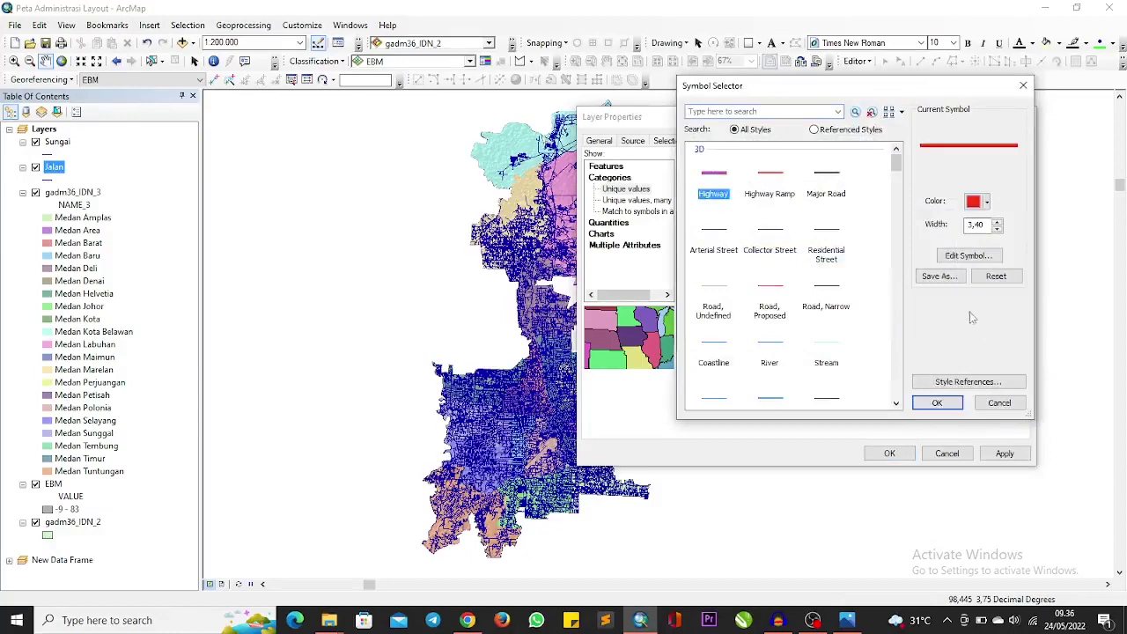
{"action": "left_click", "coordinate": [787, 187]}
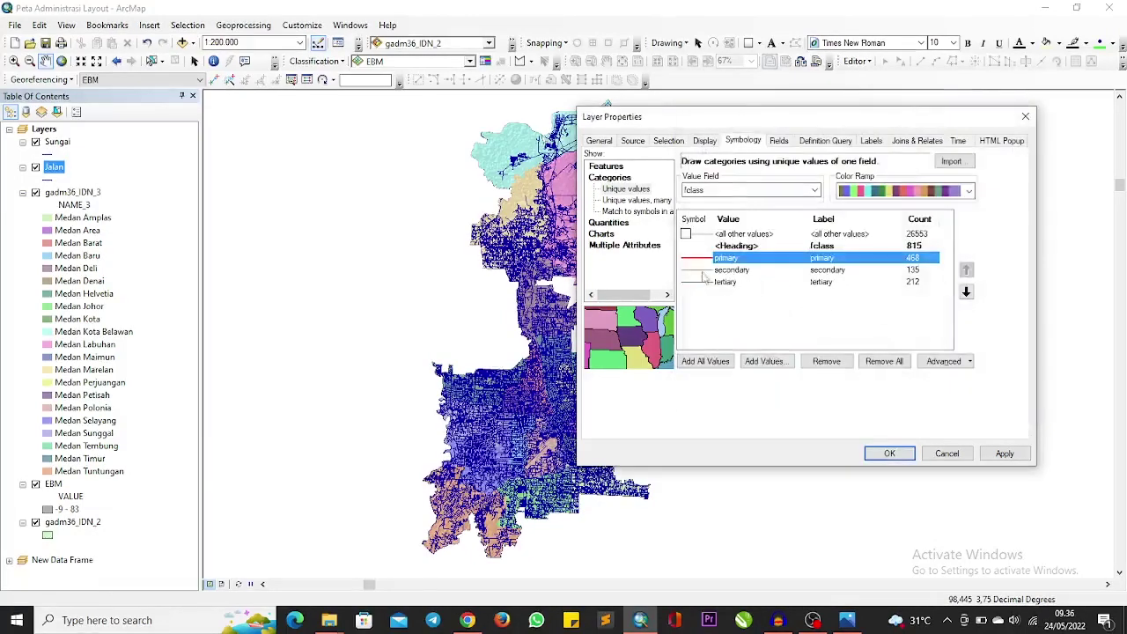
Change the line color of the secondary road category to black.
{"action": "double_click", "coordinate": [700, 269]}
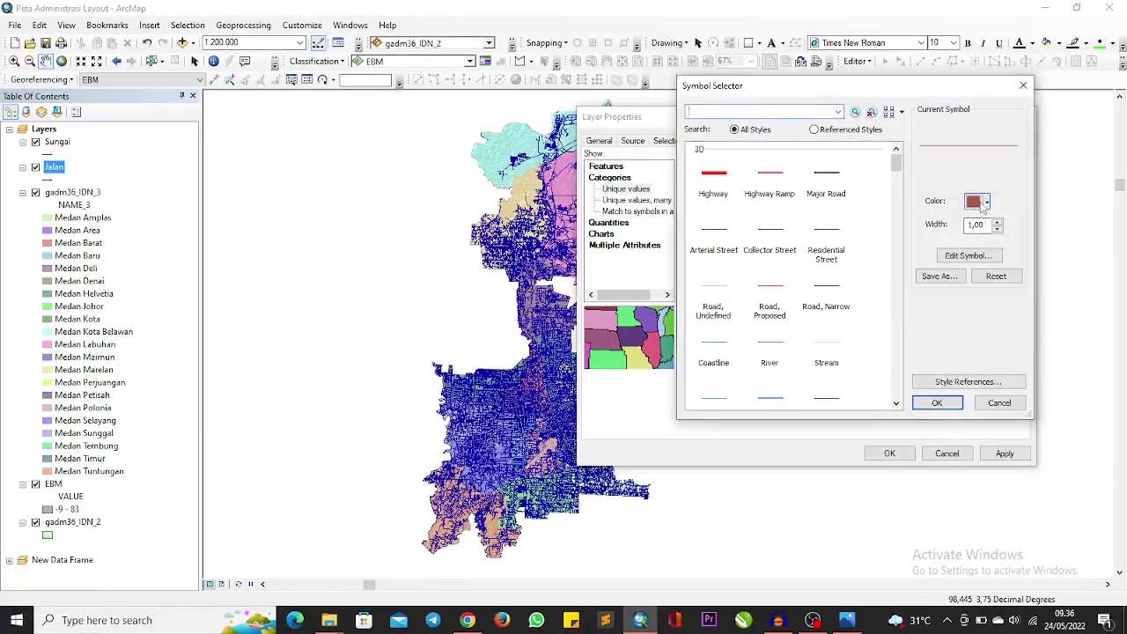
{"action": "left_click", "coordinate": [986, 202]}
{"action": "left_click", "coordinate": [852, 355]}
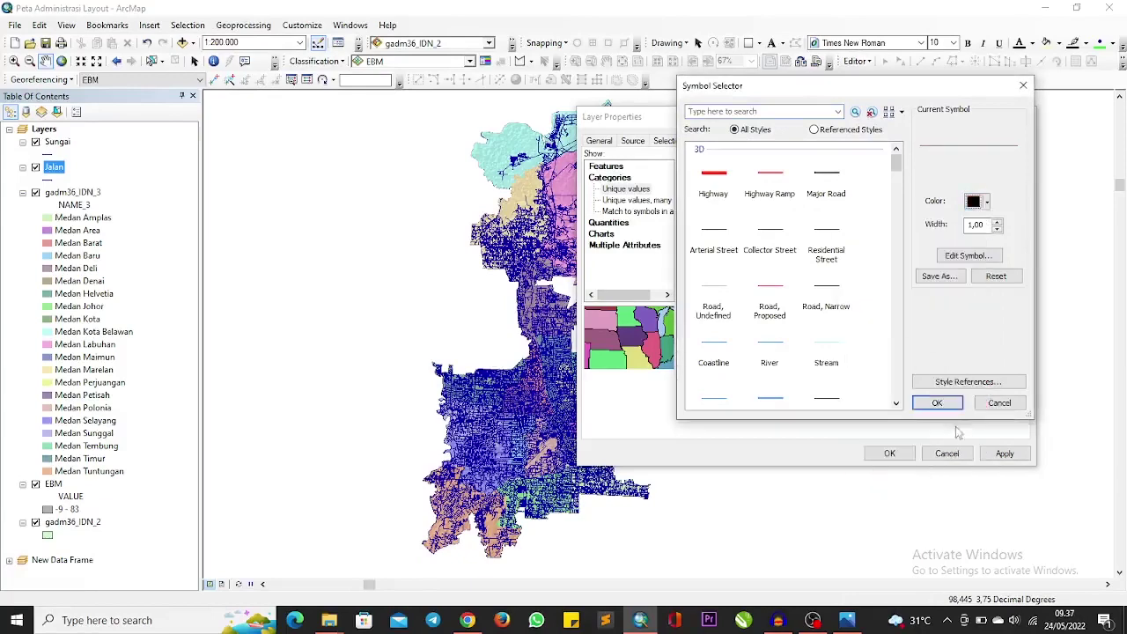
{"action": "left_click", "coordinate": [937, 402]}
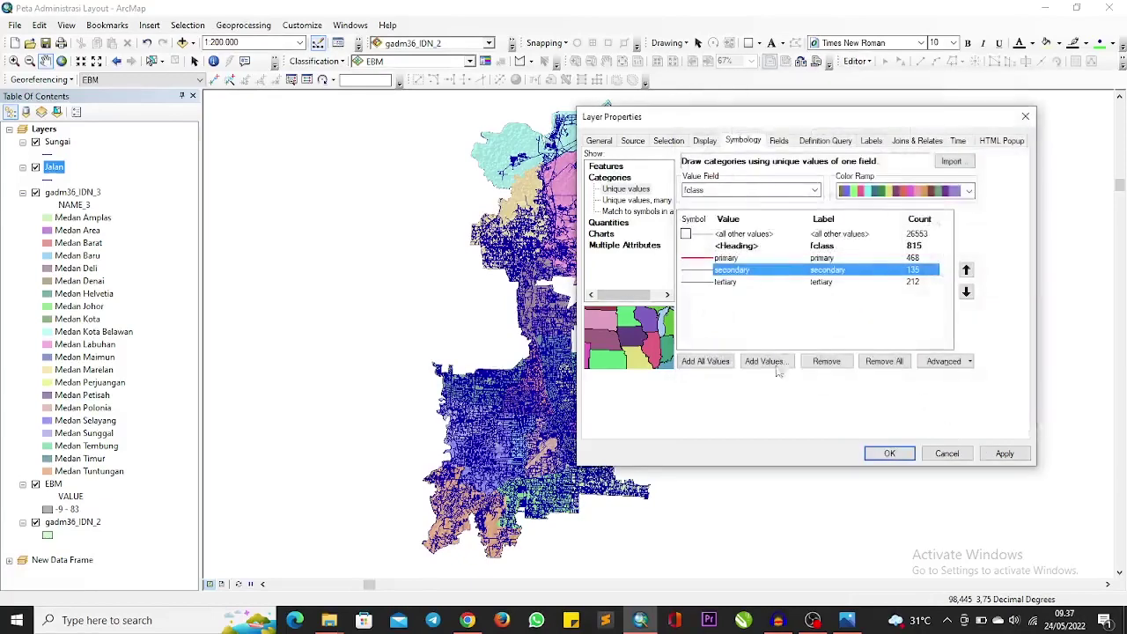
Change the symbol of the tertiary road category to the predefined Residential Street line.
{"action": "double_click", "coordinate": [705, 282]}
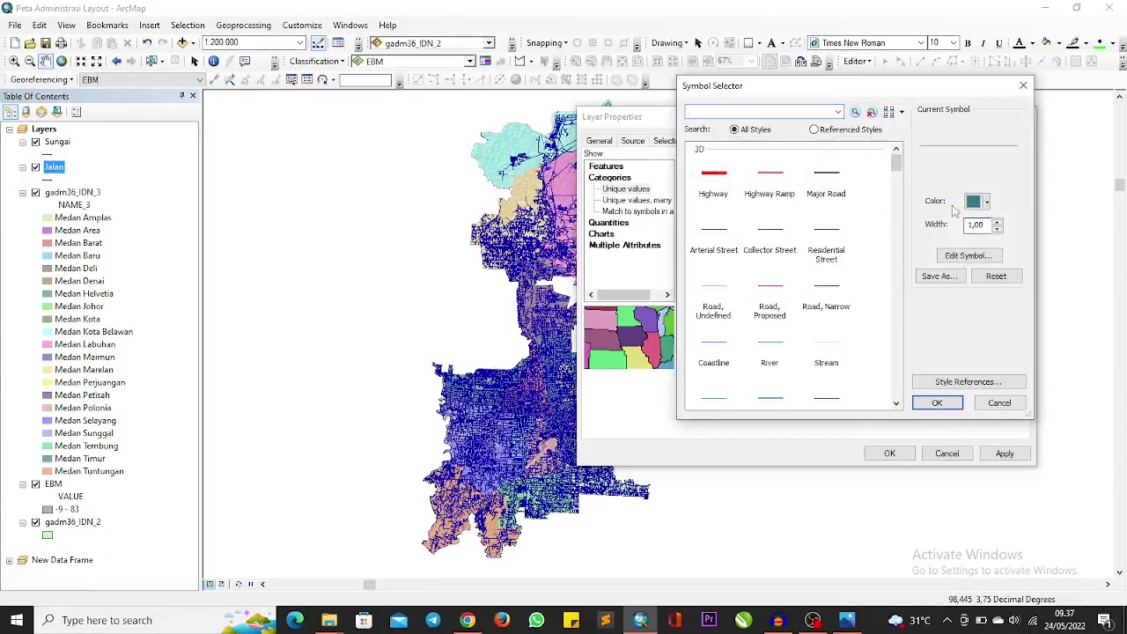
{"action": "left_click", "coordinate": [986, 202]}
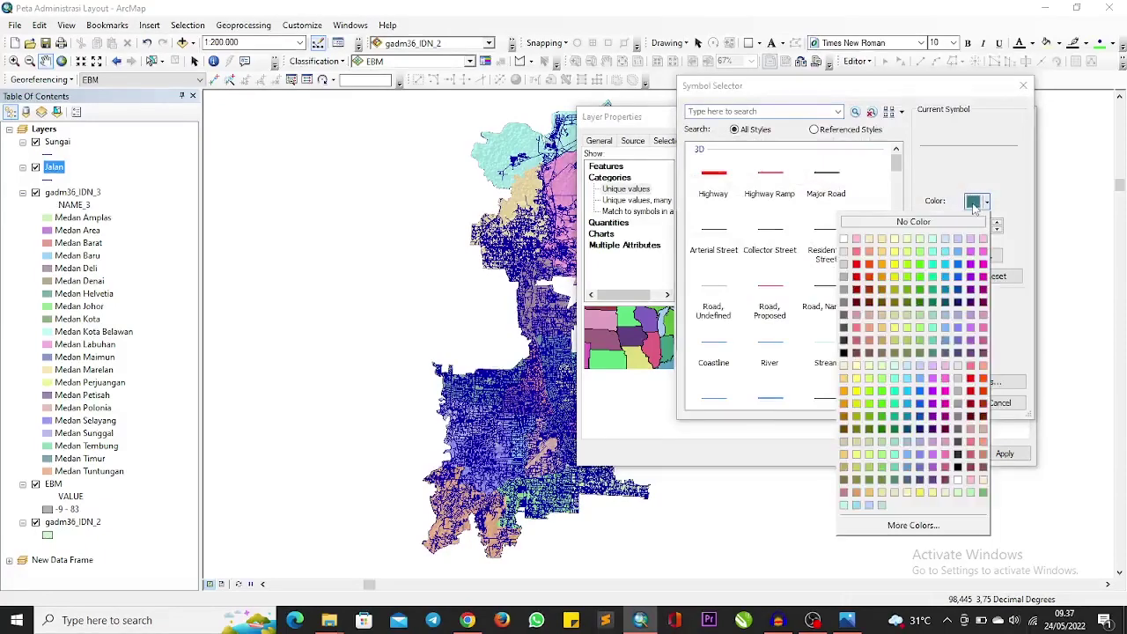
{"action": "left_click", "coordinate": [846, 348]}
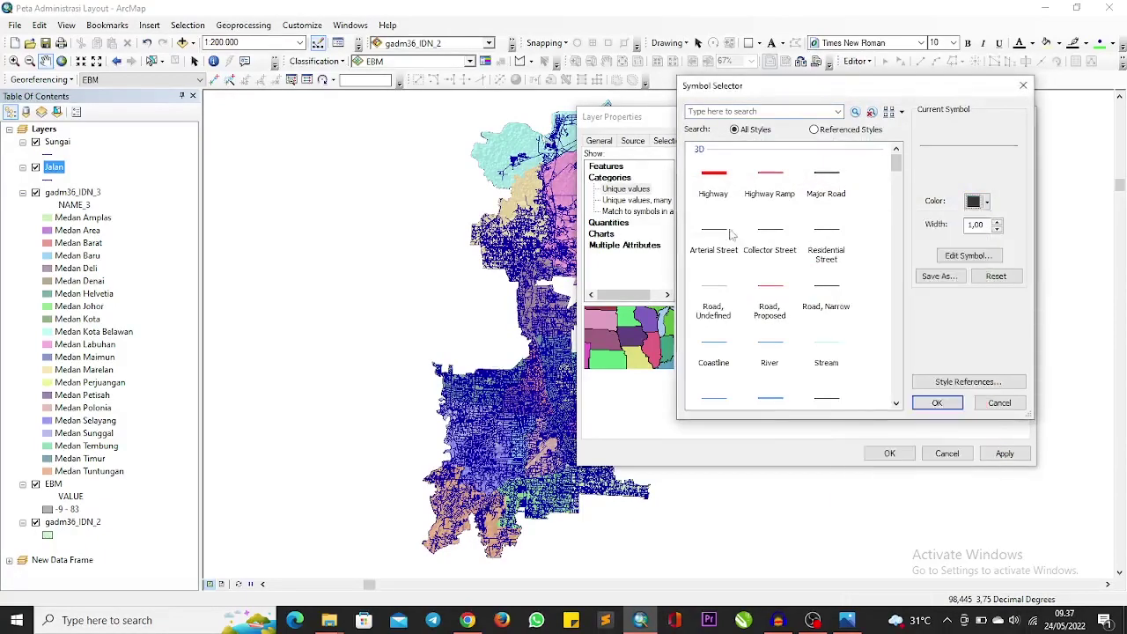
{"action": "left_click", "coordinate": [727, 235]}
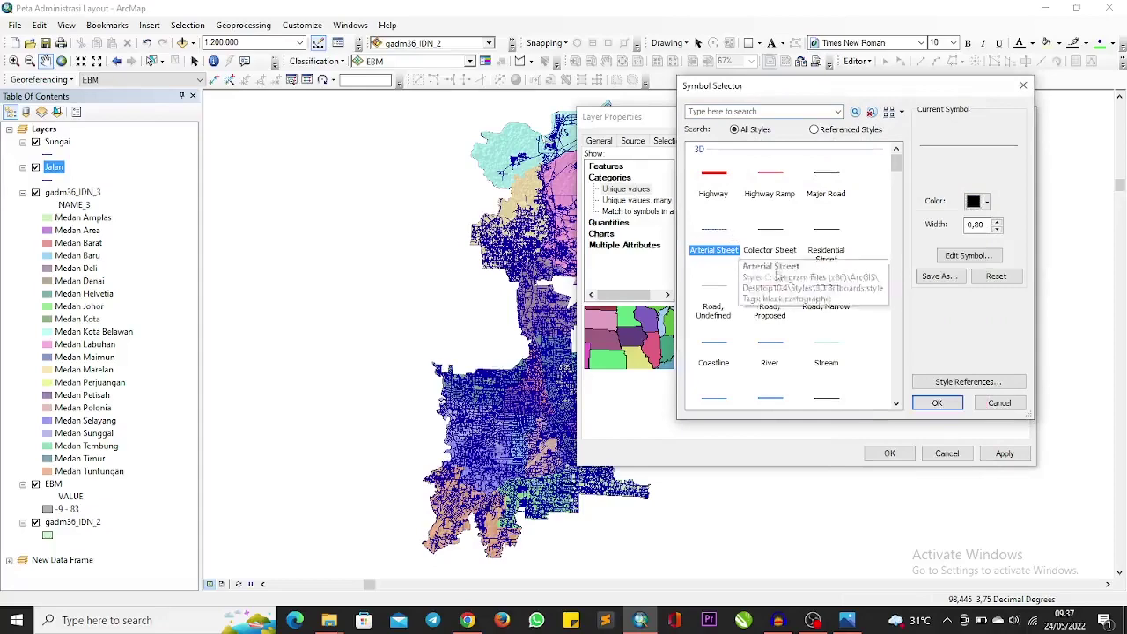
{"action": "left_click", "coordinate": [837, 254]}
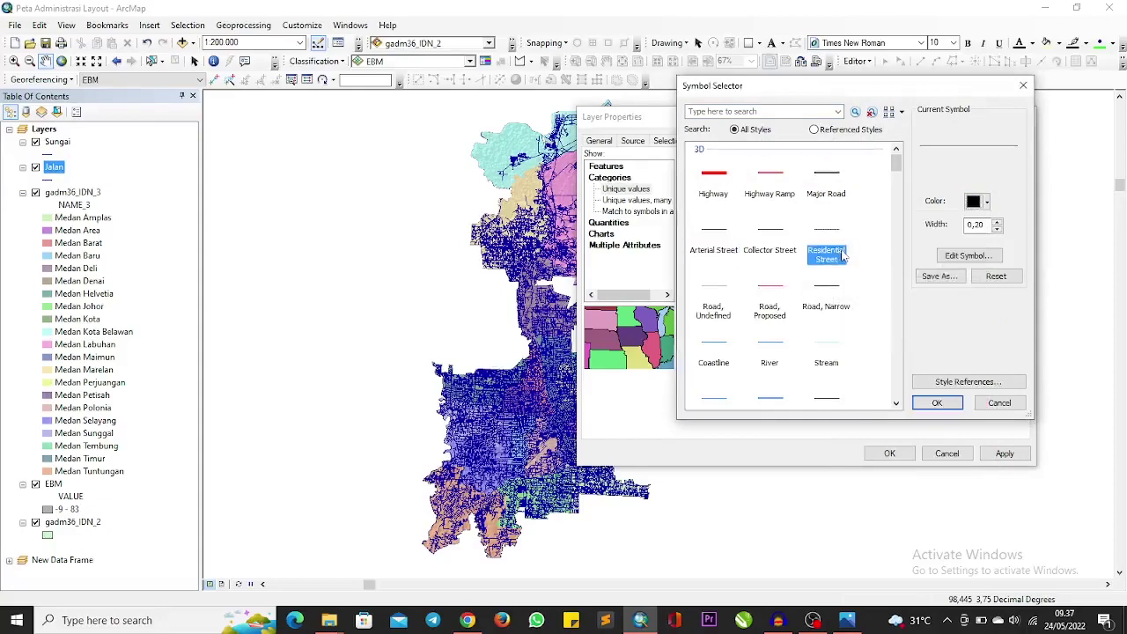
{"action": "left_click", "coordinate": [937, 403]}
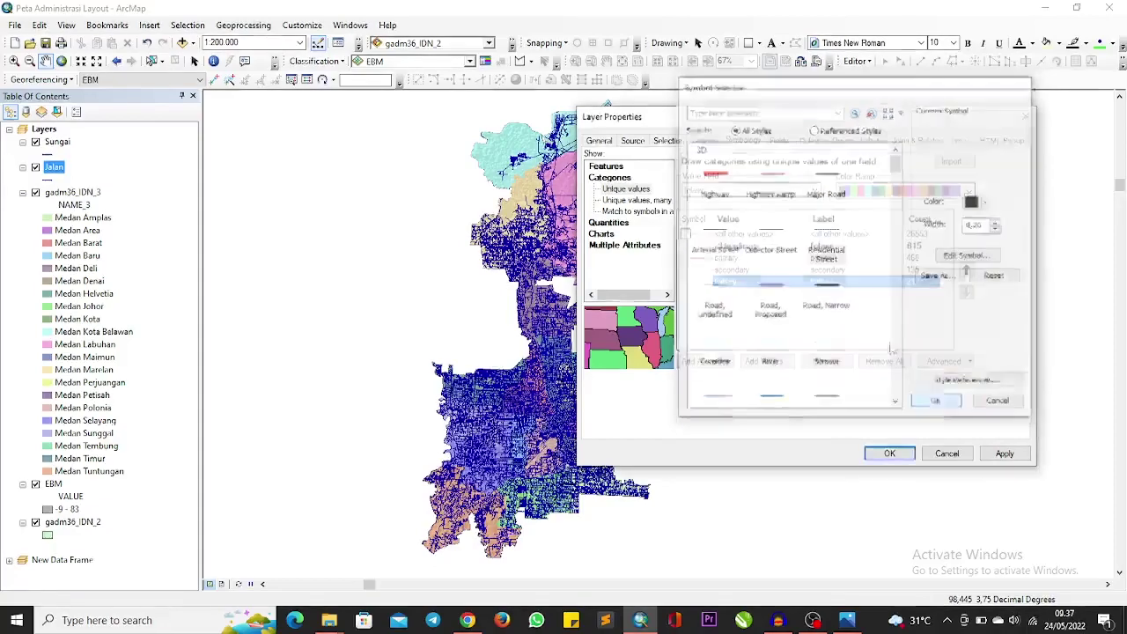
{"action": "left_click", "coordinate": [719, 295]}
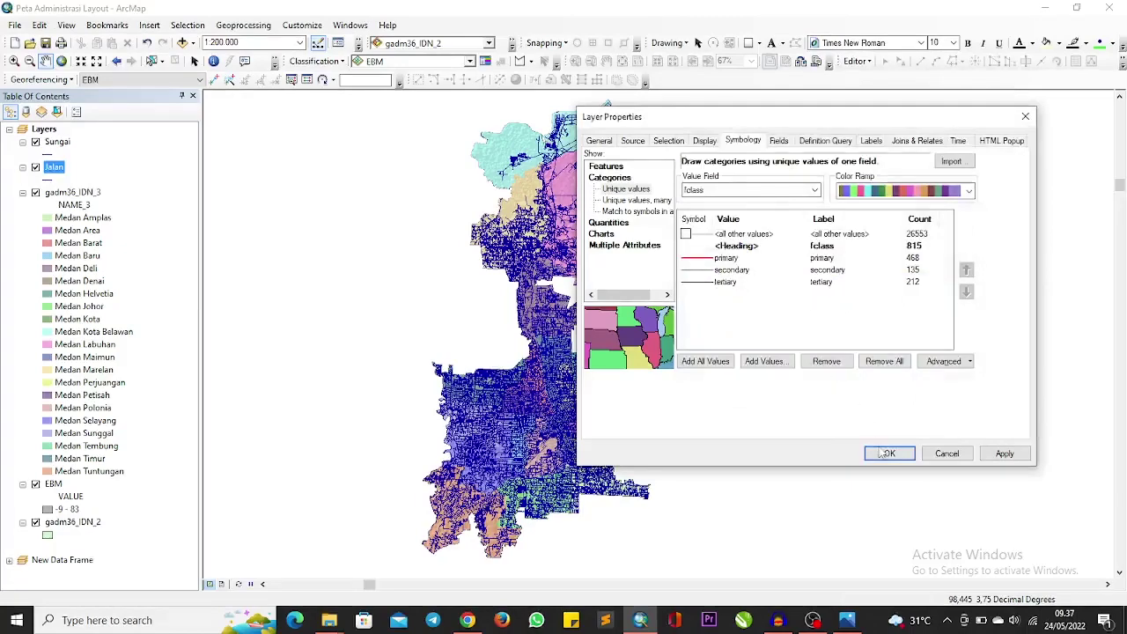
Increase the line width of the secondary road category and apply the road symbology to the map.
{"action": "left_click", "coordinate": [707, 273]}
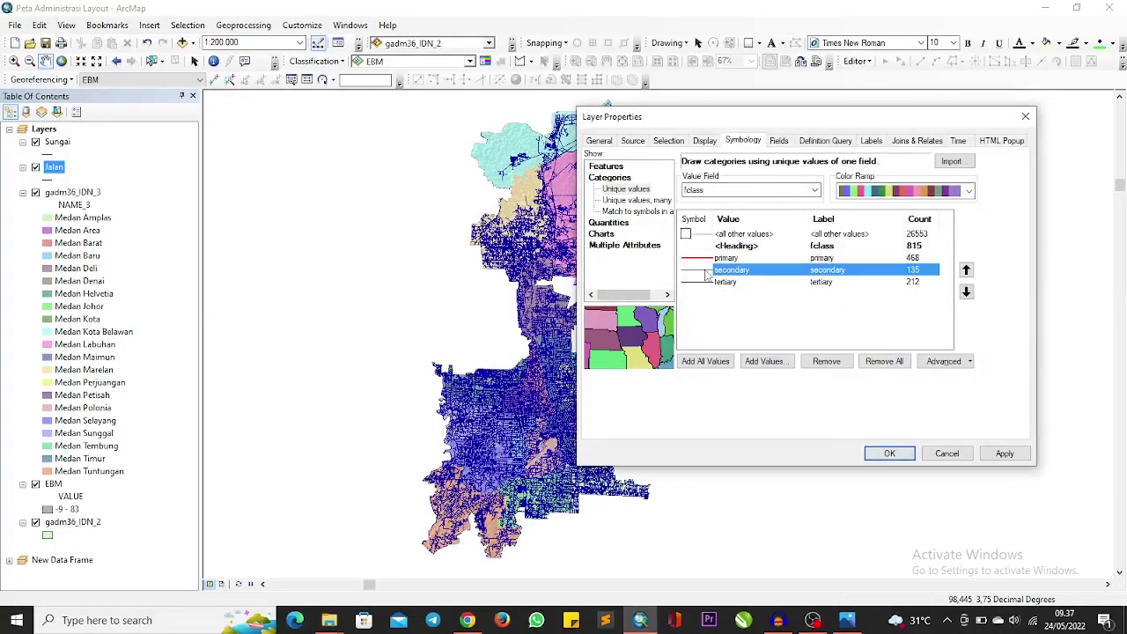
{"action": "double_click", "coordinate": [707, 274]}
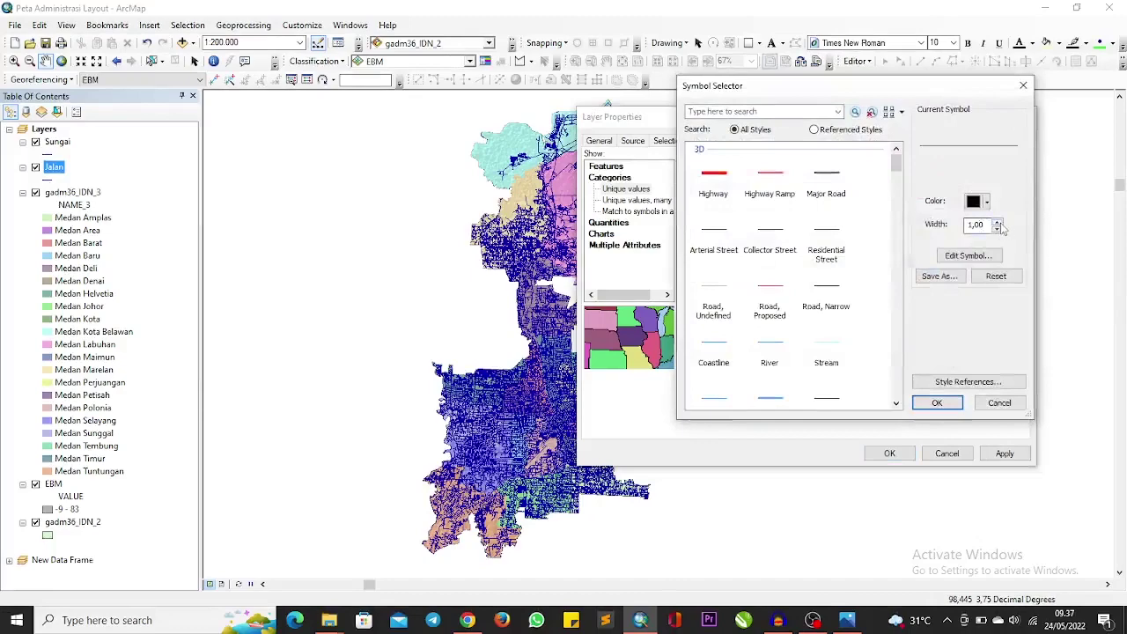
{"action": "left_click", "coordinate": [999, 225]}
{"action": "left_click", "coordinate": [937, 403]}
{"action": "left_click", "coordinate": [814, 313]}
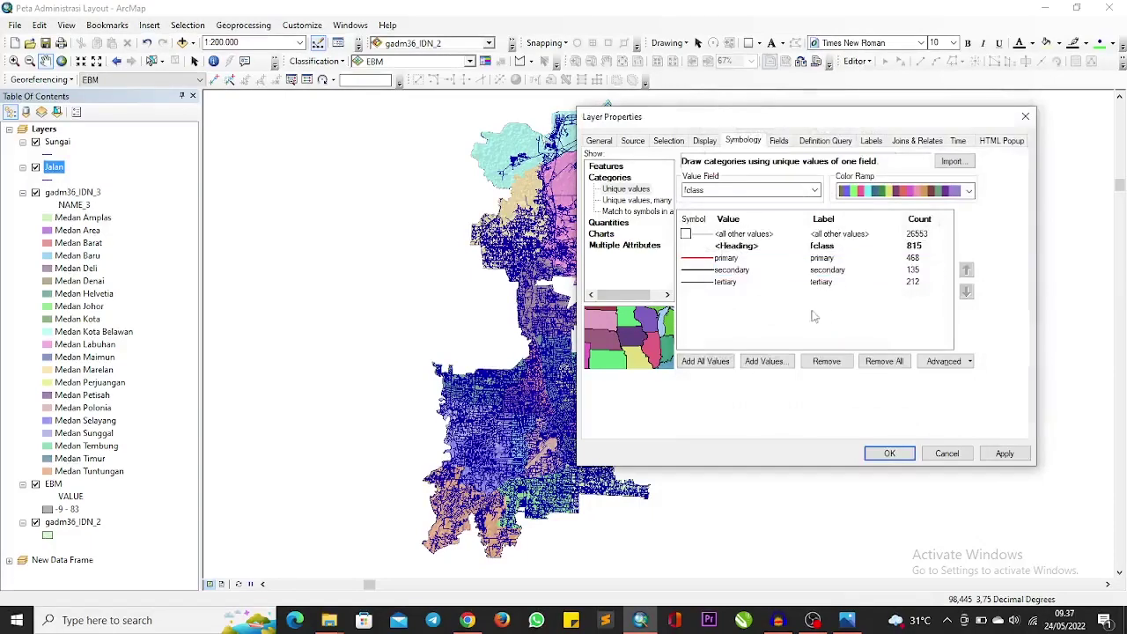
{"action": "left_click", "coordinate": [887, 453]}
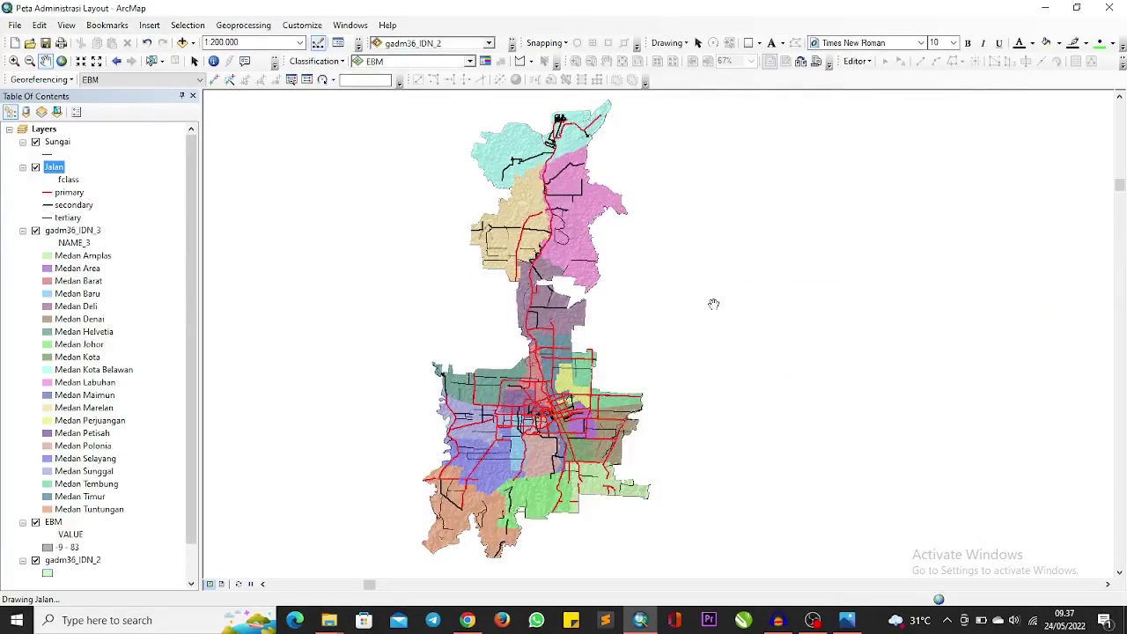
{"action": "left_click_drag", "start_coordinate": [713, 304], "coordinate": [724, 299]}
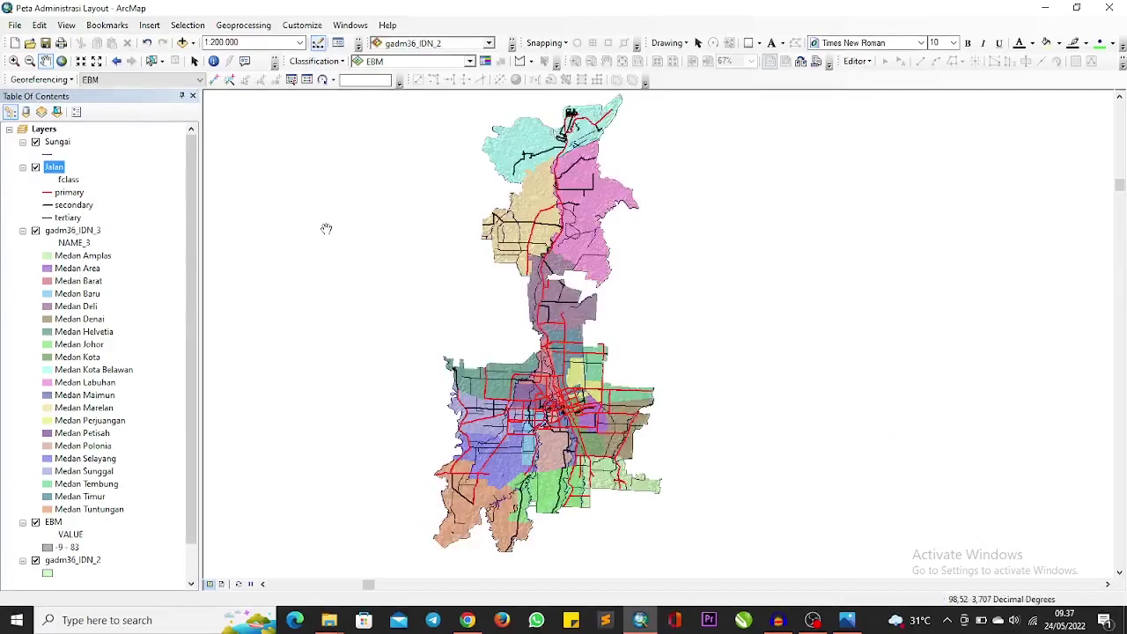
Change the symbol of the Sungai layer to the predefined River line.
{"action": "left_click", "coordinate": [48, 154]}
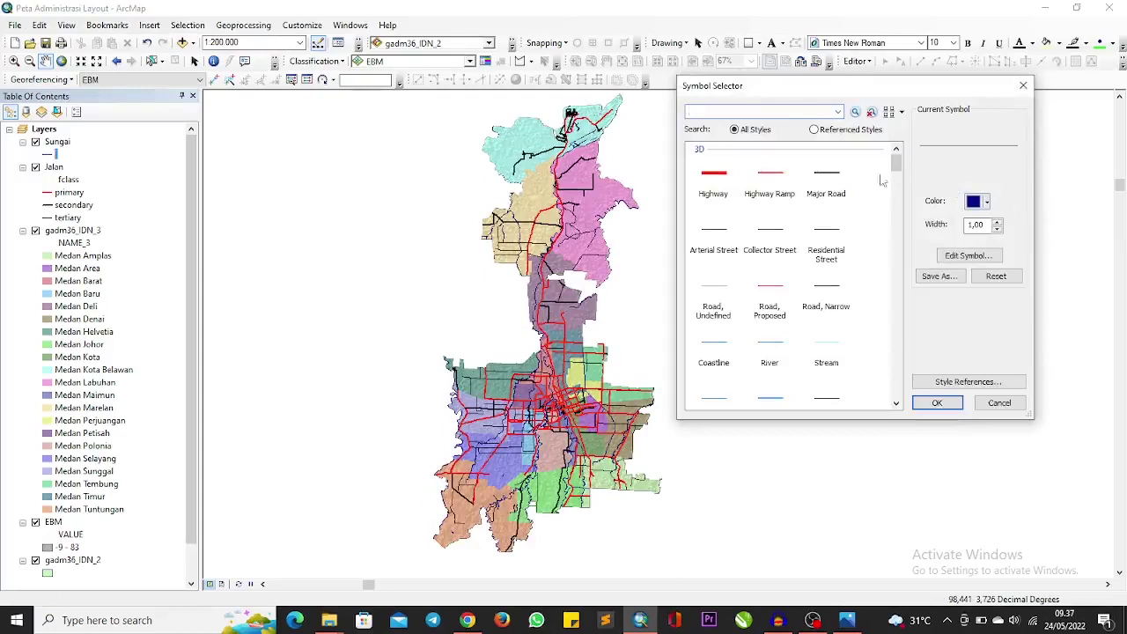
{"action": "scroll", "coordinate": [872, 190], "scroll_direction": "down", "scroll_amount": 1}
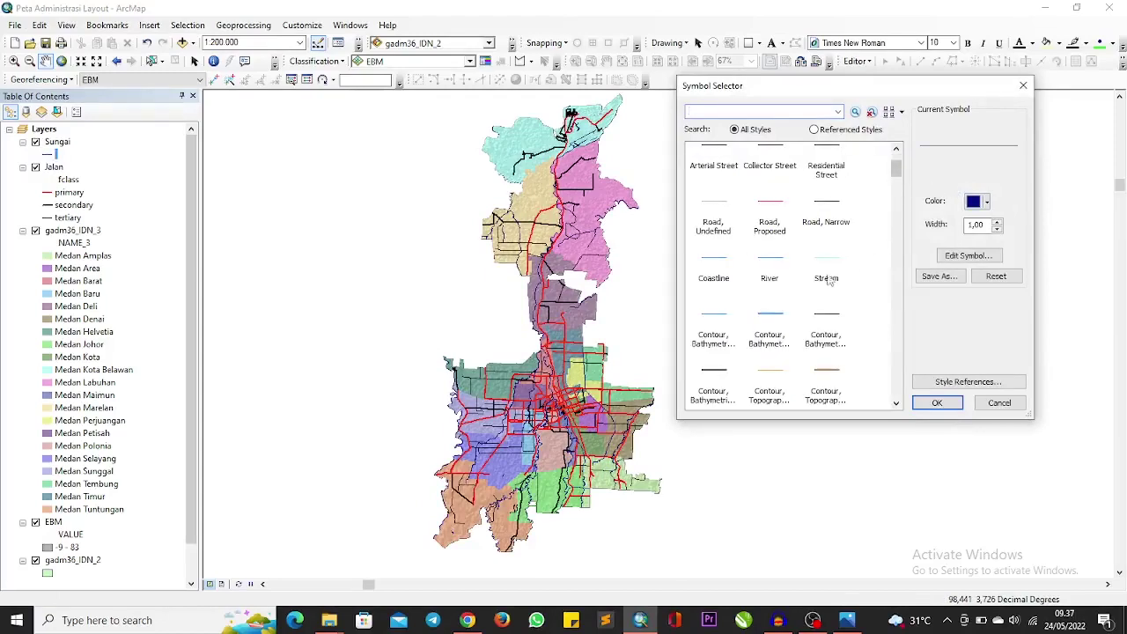
{"action": "left_click", "coordinate": [770, 276]}
{"action": "left_click", "coordinate": [772, 312]}
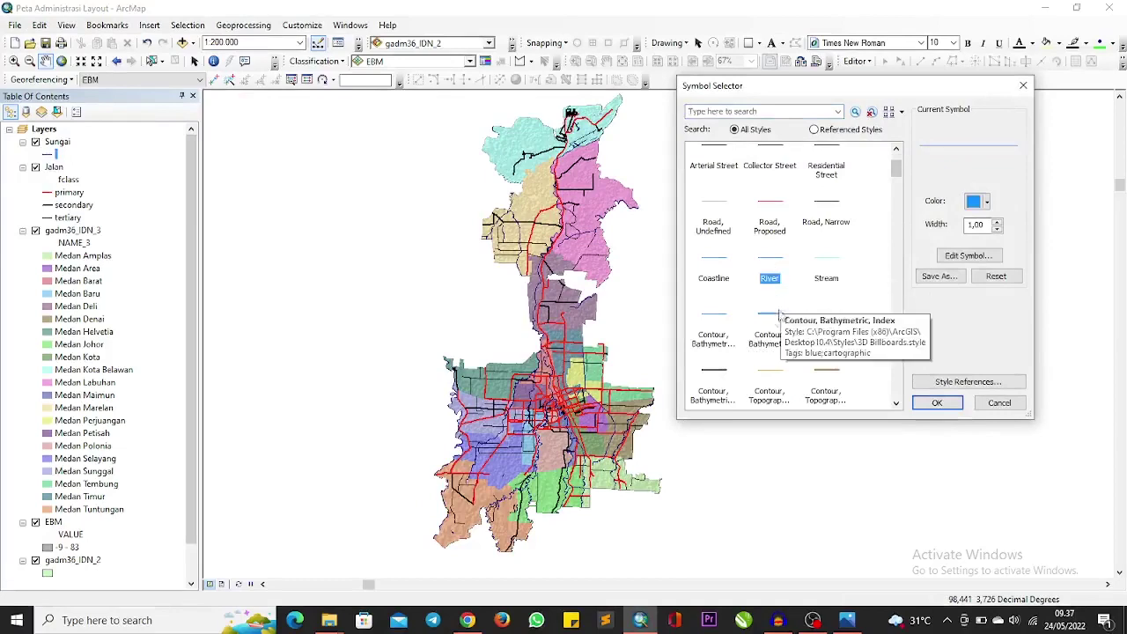
{"action": "left_click", "coordinate": [937, 402]}
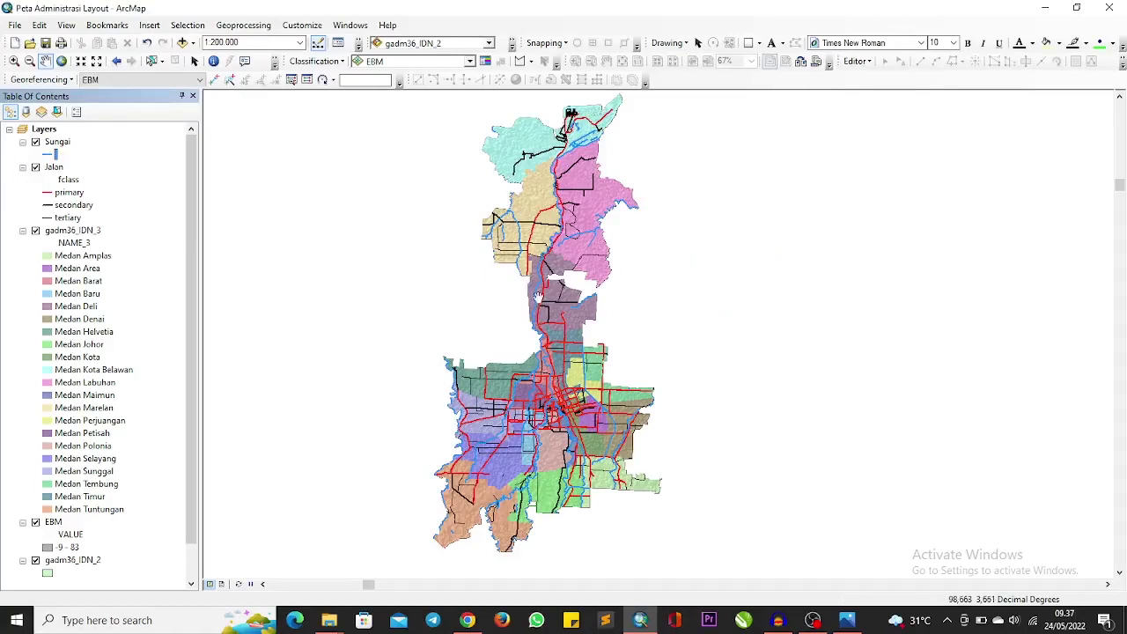
{"action": "scroll", "coordinate": [493, 299], "scroll_direction": "up", "scroll_amount": 1}
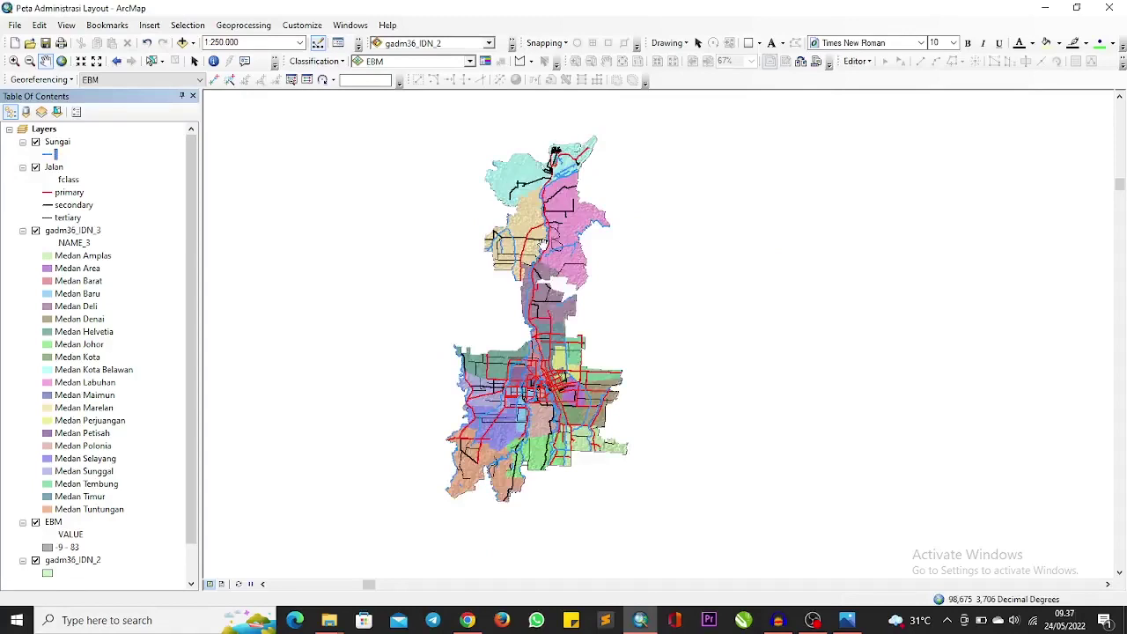
{"action": "left_click_drag", "start_coordinate": [580, 229], "coordinate": [550, 246]}
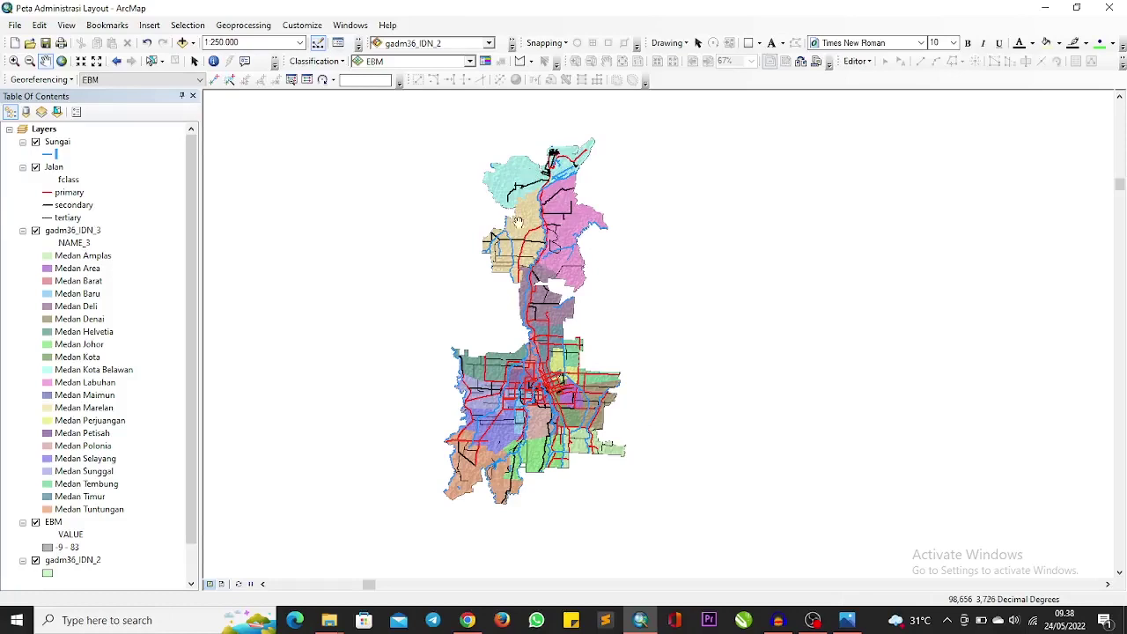
{"action": "mouse_move", "coordinate": [527, 248]}
{"action": "left_mouse_down"}
{"action": "mouse_move", "coordinate": [549, 240]}
{"action": "mouse_move", "coordinate": [533, 245]}
{"action": "left_mouse_up"}
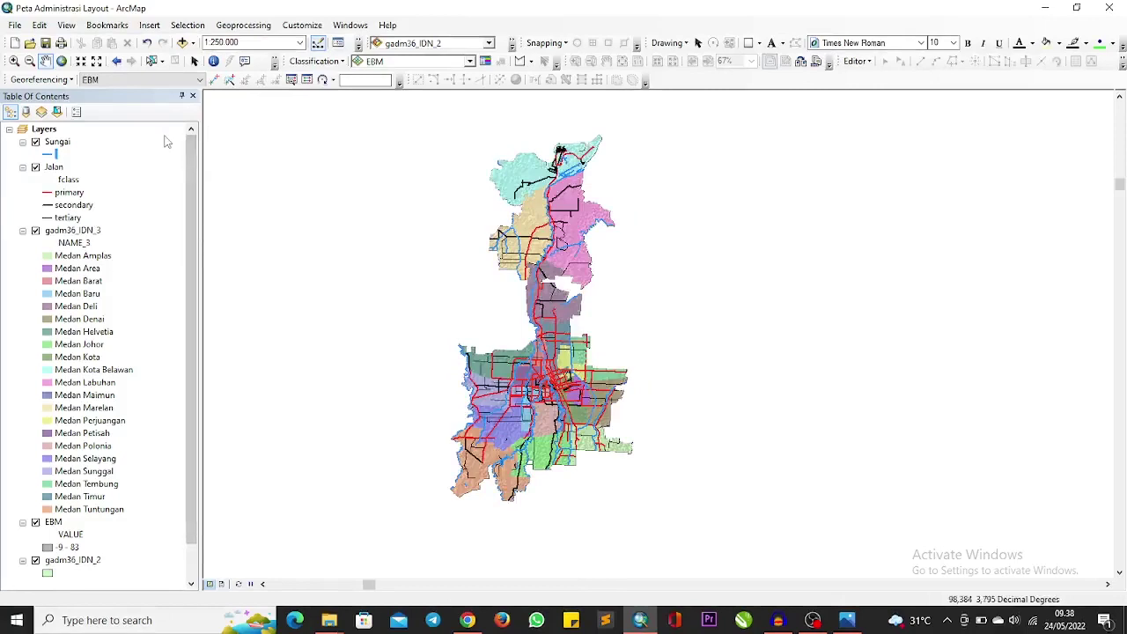
{"action": "scroll", "coordinate": [187, 213], "scroll_direction": "down", "scroll_amount": 1}
{"action": "scroll", "coordinate": [186, 213], "scroll_direction": "up", "scroll_amount": 1}
{"action": "left_click_drag", "start_coordinate": [603, 330], "coordinate": [592, 337]}
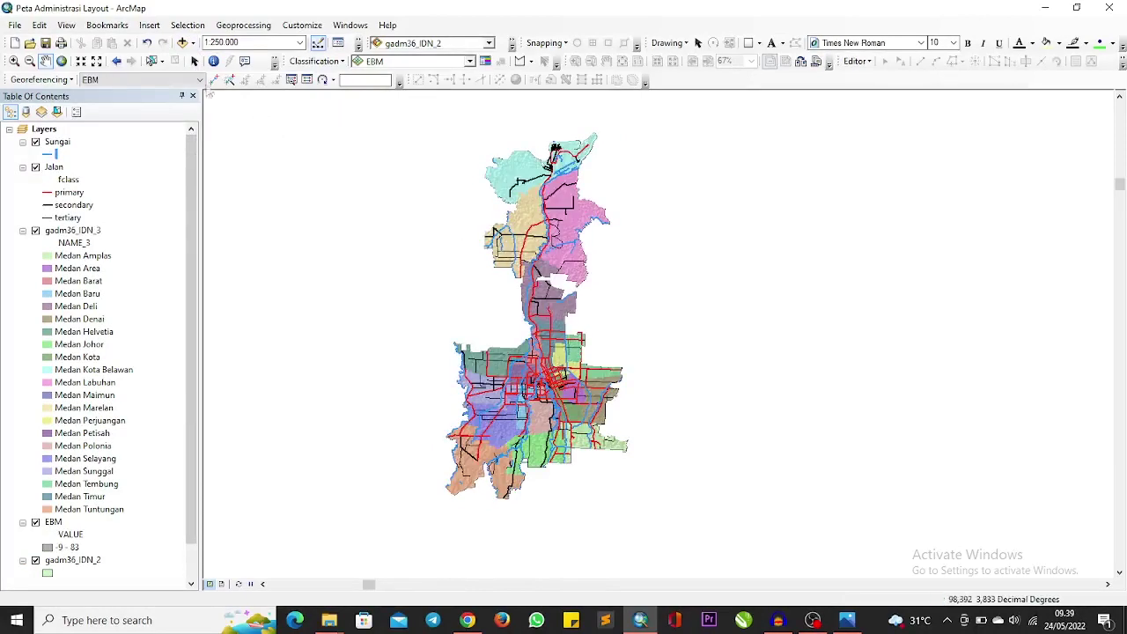
Browse the available basemaps and add the National Geographic basemap to the map.
{"action": "left_click", "coordinate": [195, 44]}
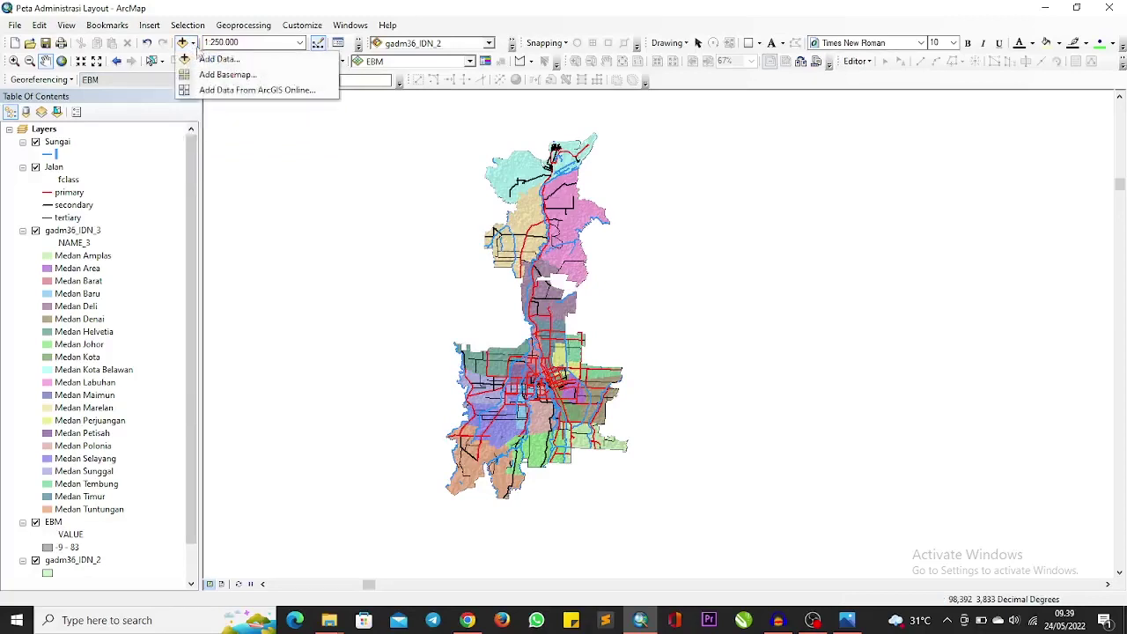
{"action": "left_click", "coordinate": [202, 76]}
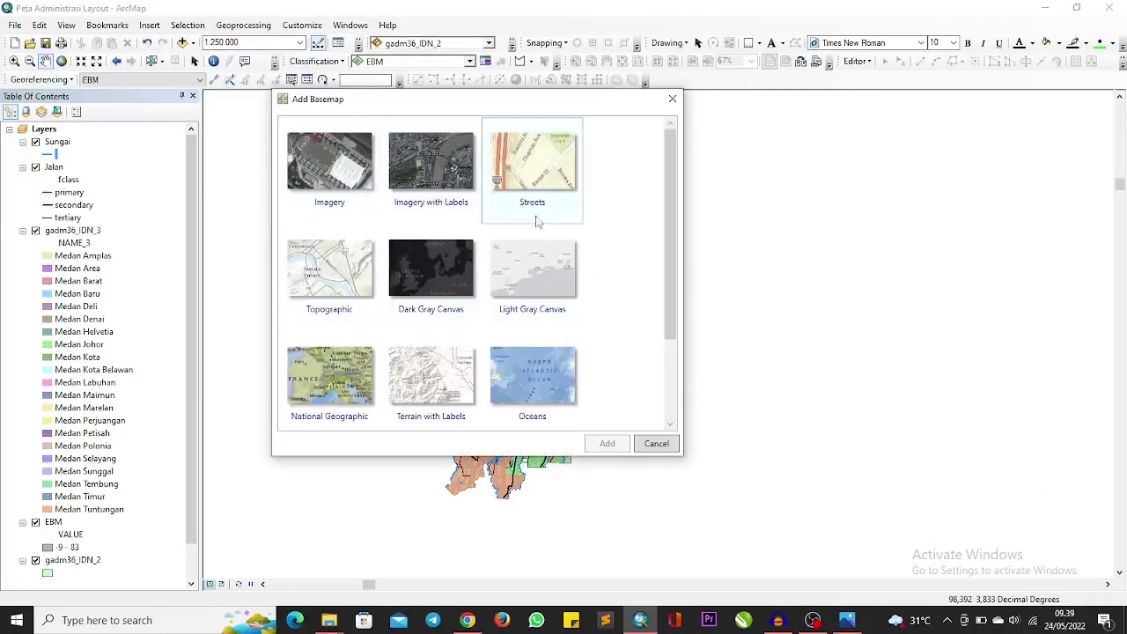
{"action": "scroll", "coordinate": [615, 248], "scroll_direction": "down", "scroll_amount": 3}
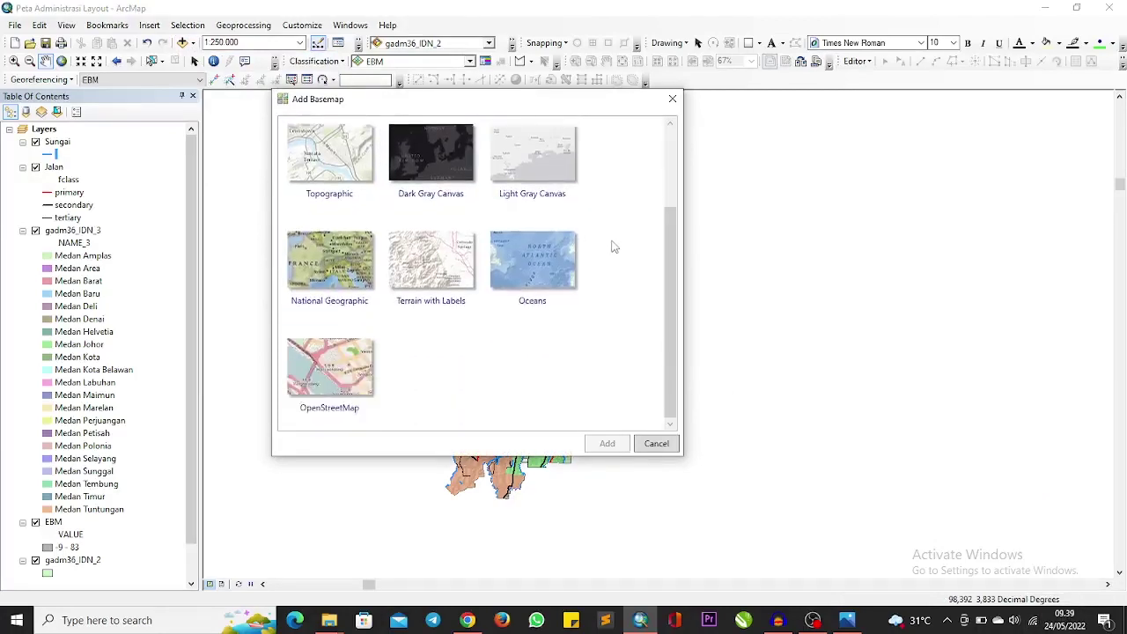
{"action": "scroll", "coordinate": [615, 248], "scroll_direction": "up", "scroll_amount": 3}
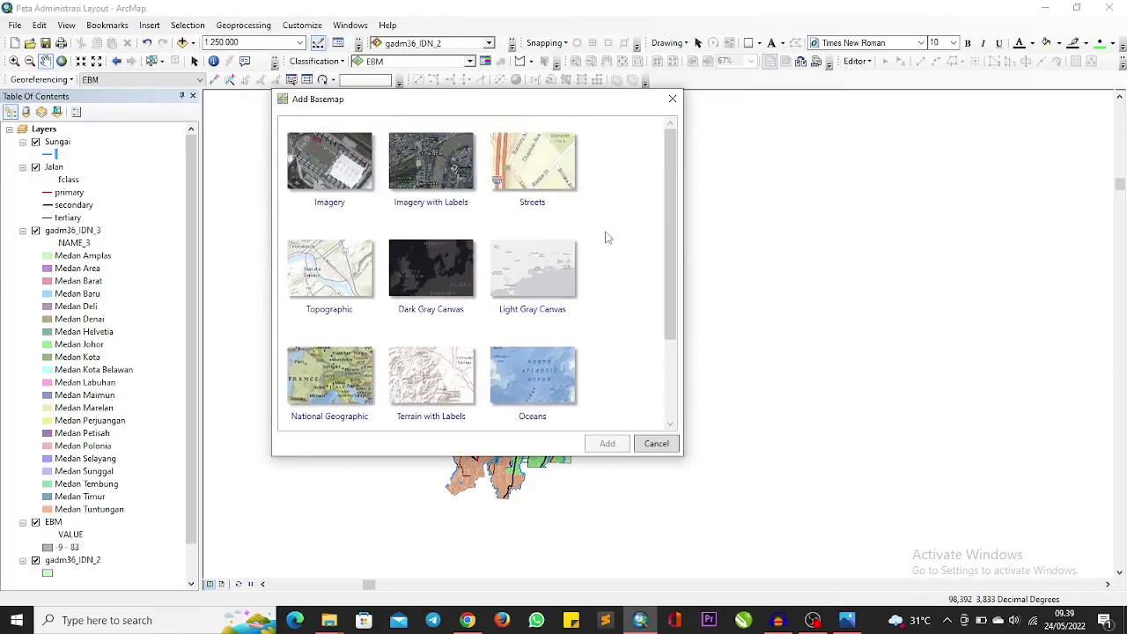
{"action": "scroll", "coordinate": [606, 237], "scroll_direction": "down", "scroll_amount": 3}
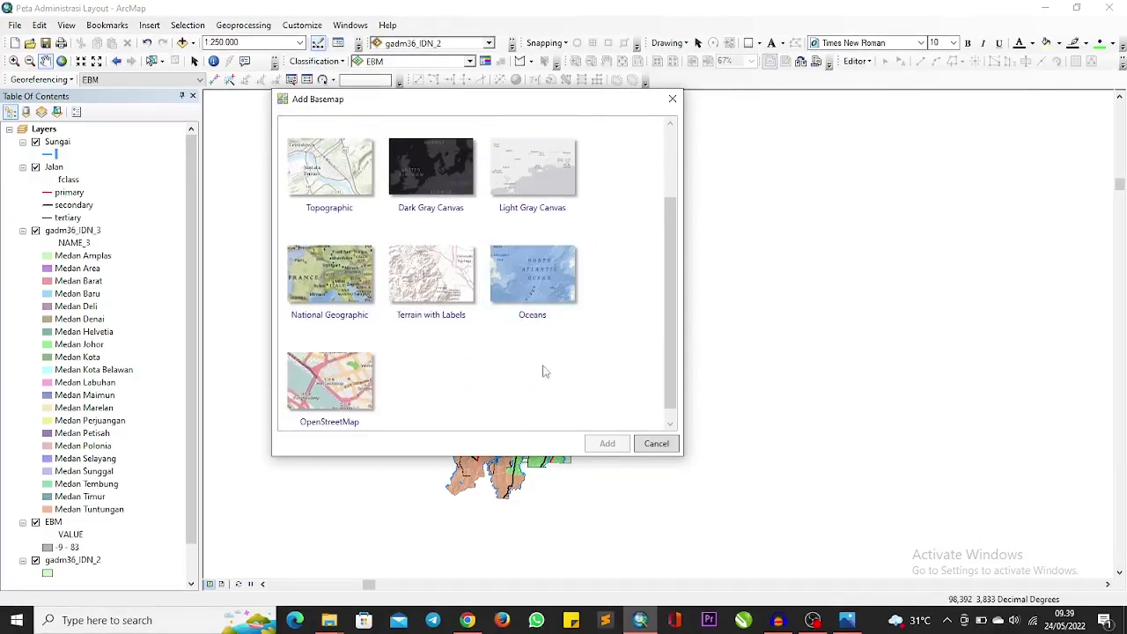
{"action": "scroll", "coordinate": [543, 373], "scroll_direction": "down", "scroll_amount": 1}
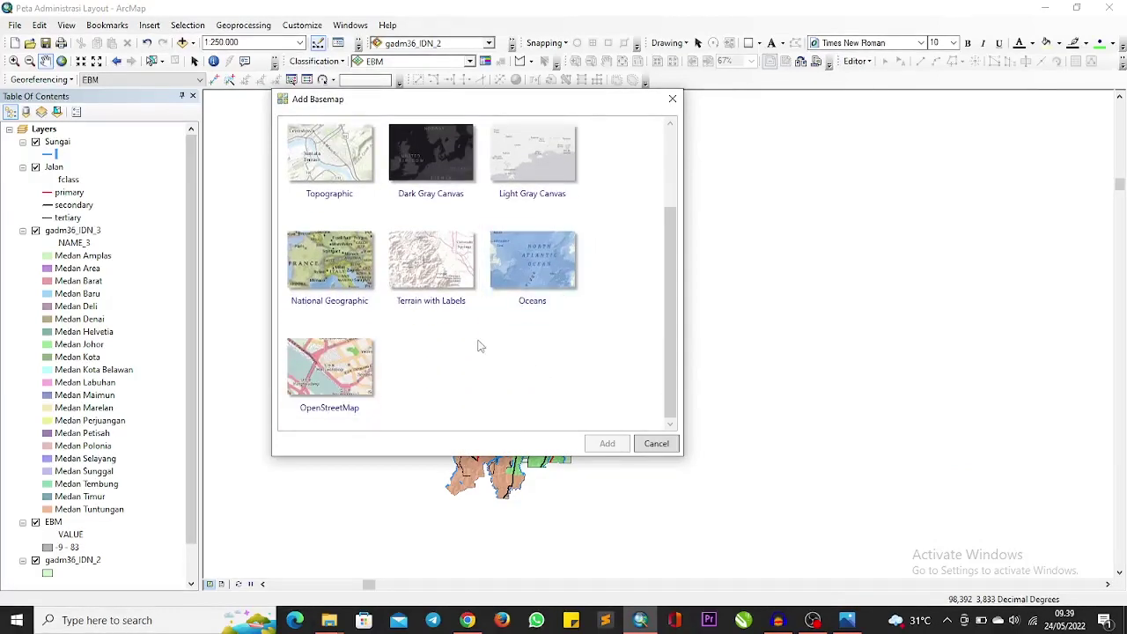
{"action": "left_click", "coordinate": [342, 310]}
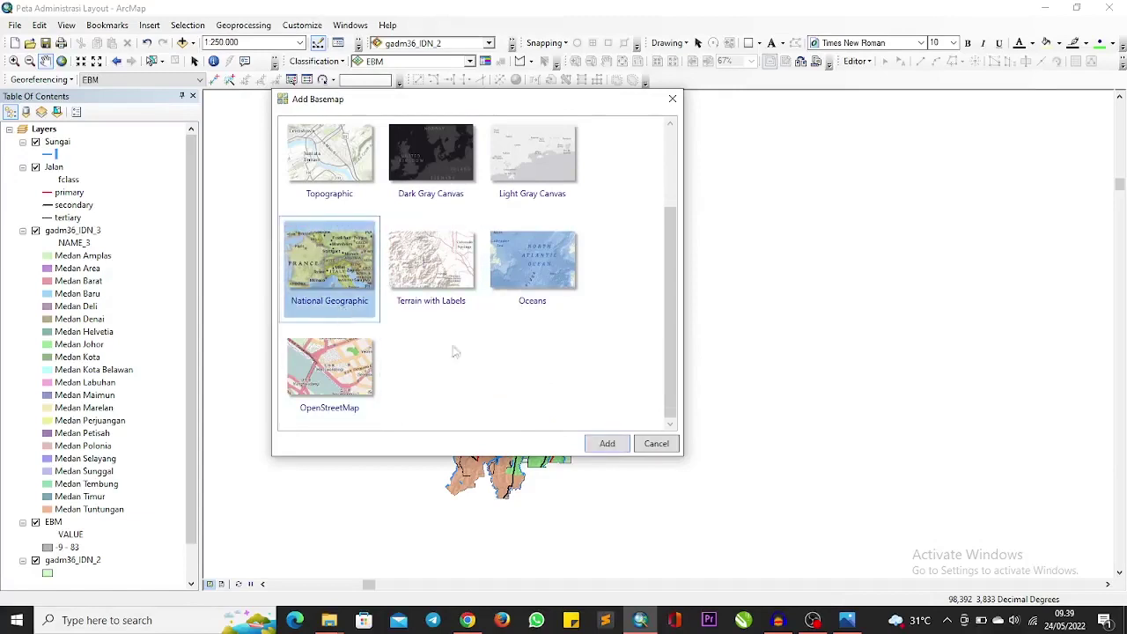
{"action": "left_click", "coordinate": [608, 444]}
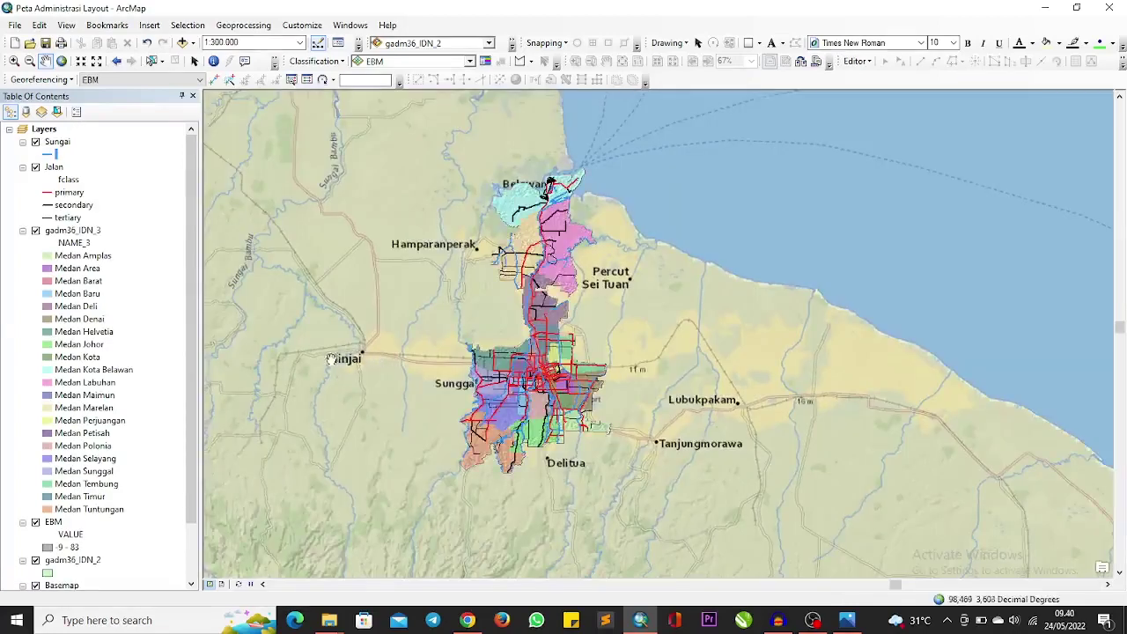
Switch to the page layout view and select the main map's data frame.
{"action": "left_click_drag", "start_coordinate": [330, 359], "coordinate": [360, 364]}
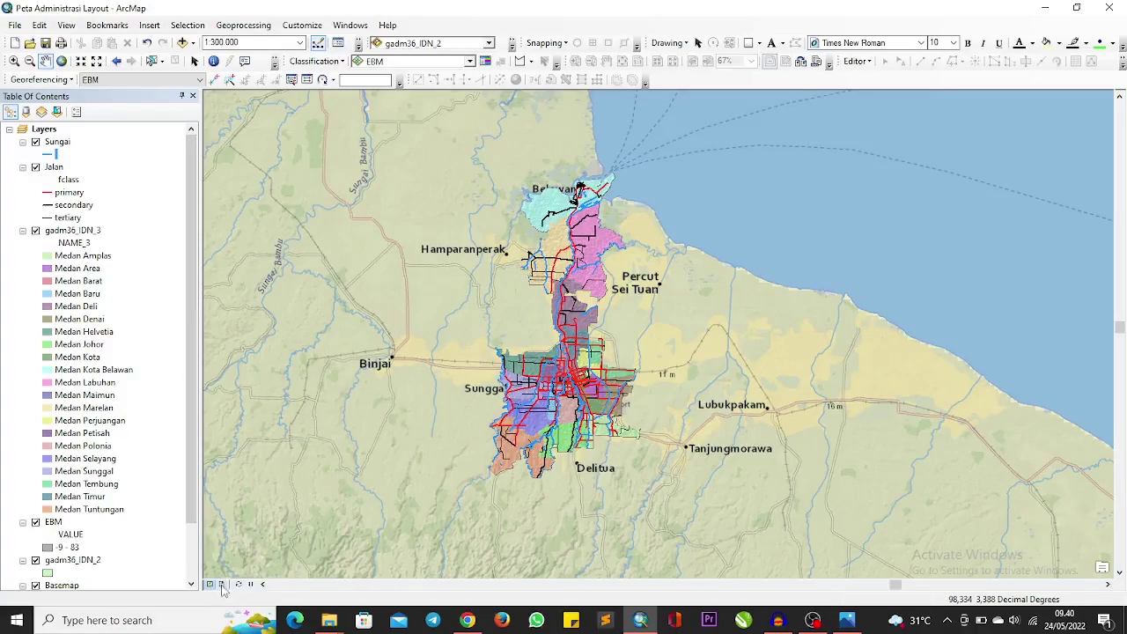
{"action": "left_click", "coordinate": [223, 586]}
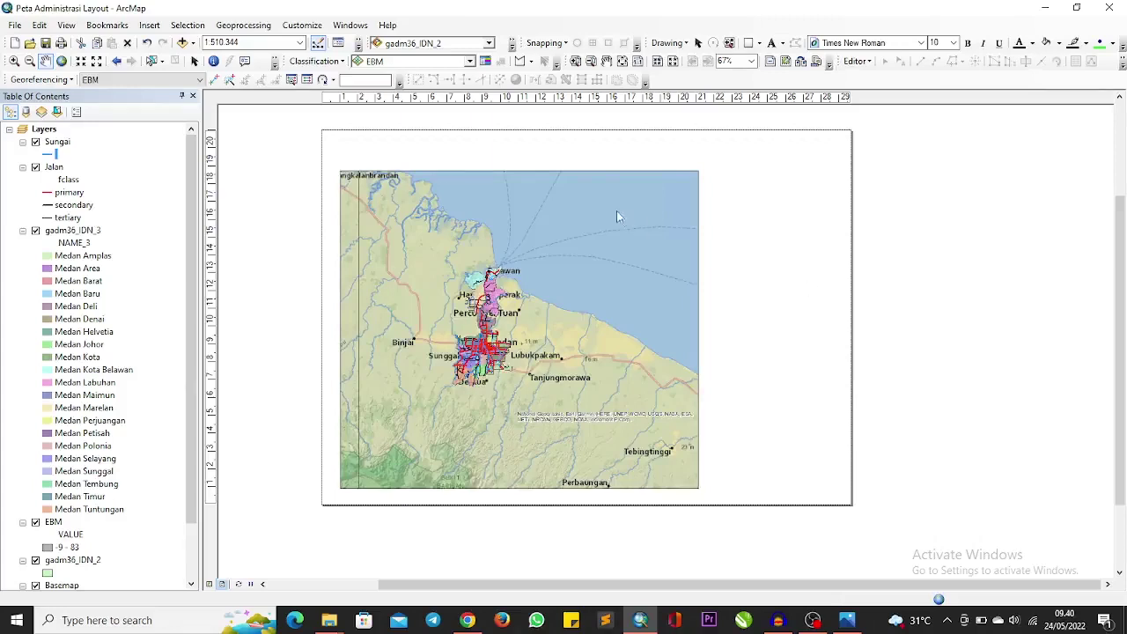
{"action": "left_click", "coordinate": [961, 194]}
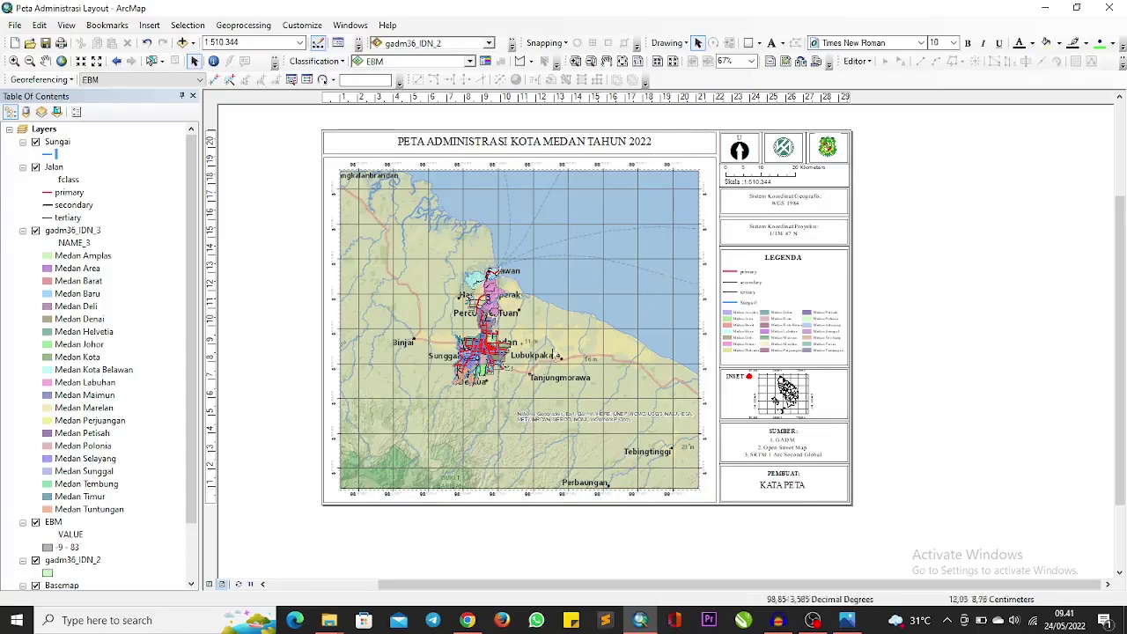
{"action": "left_click", "coordinate": [515, 377]}
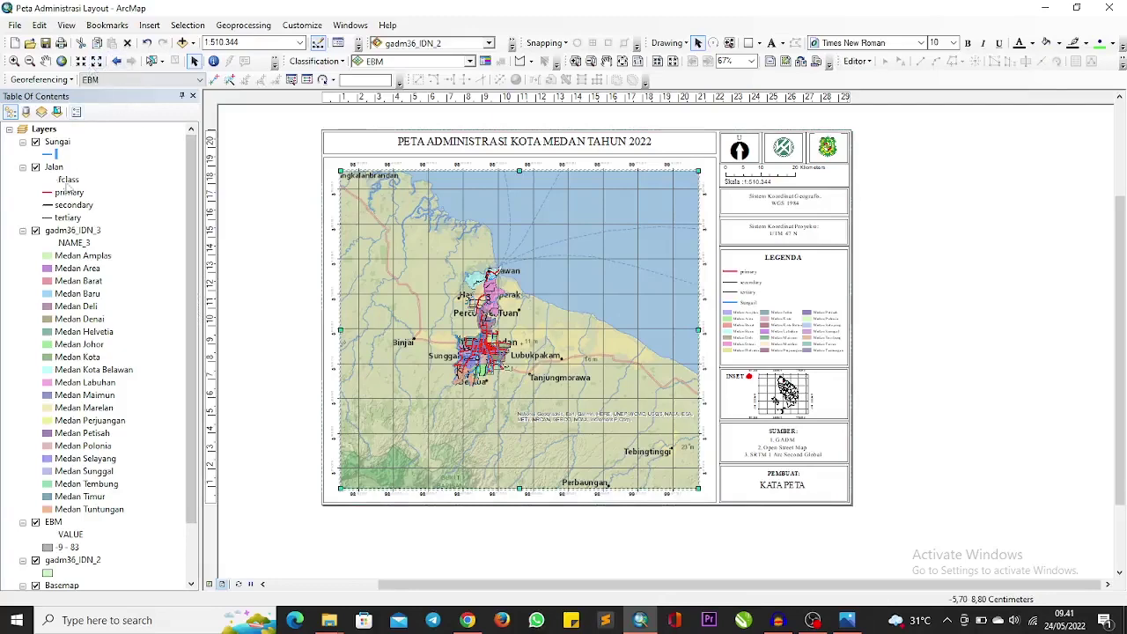
Zoom the main map to the extent of the gadm36_IDN_3 district layer.
{"action": "right_click", "coordinate": [74, 229]}
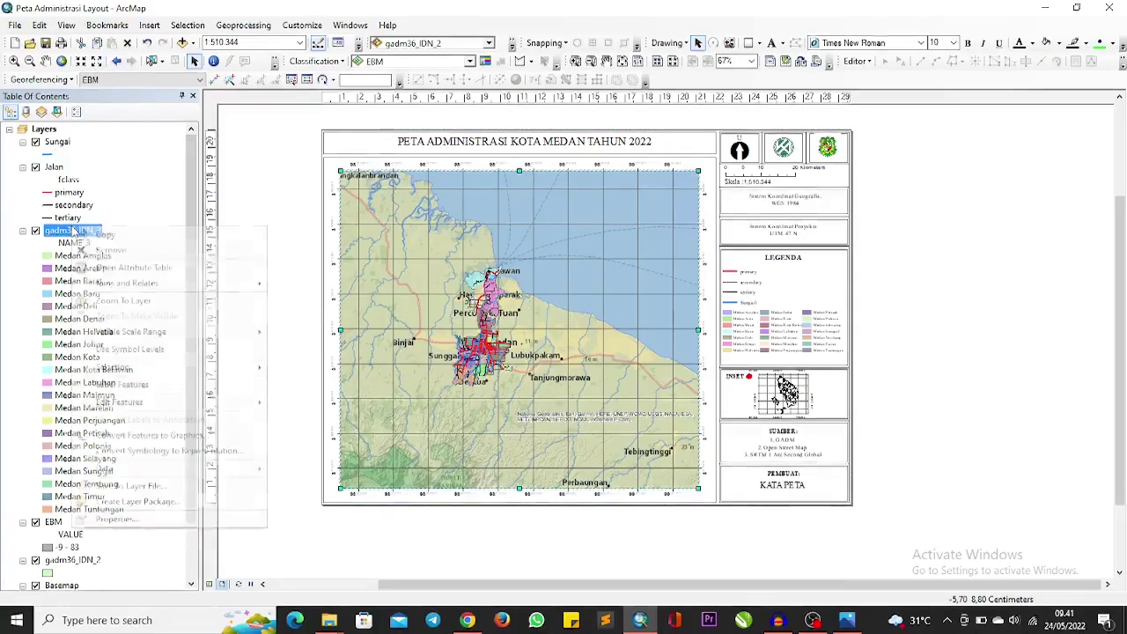
{"action": "left_click", "coordinate": [124, 302]}
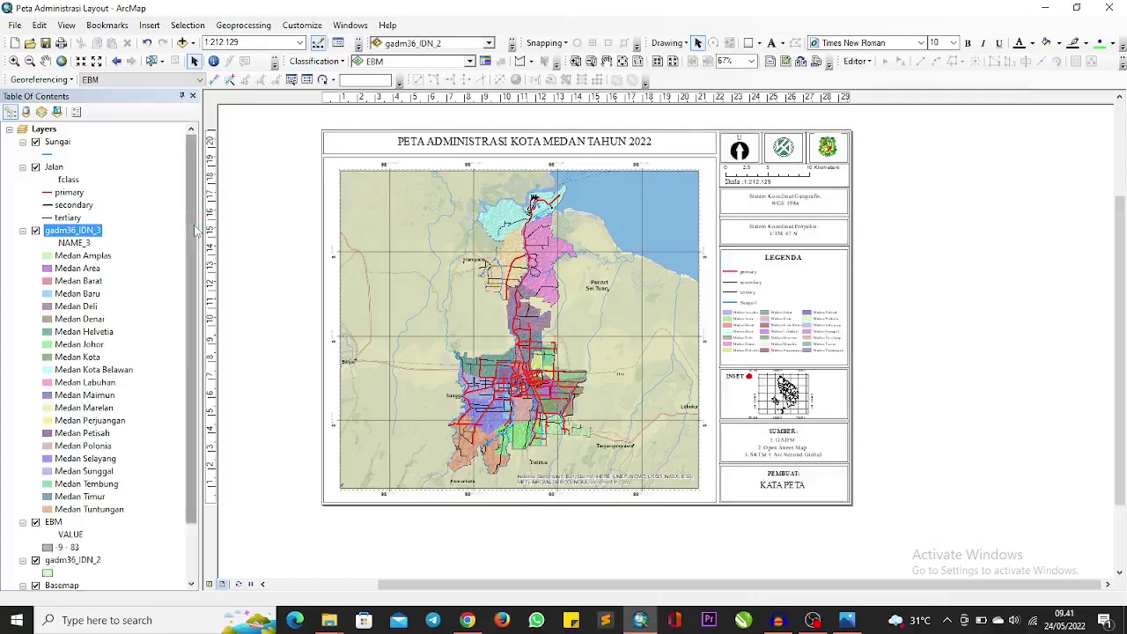
{"action": "scroll", "coordinate": [188, 264], "scroll_direction": "down", "scroll_amount": 1}
{"action": "scroll", "coordinate": [188, 264], "scroll_direction": "up", "scroll_amount": 1}
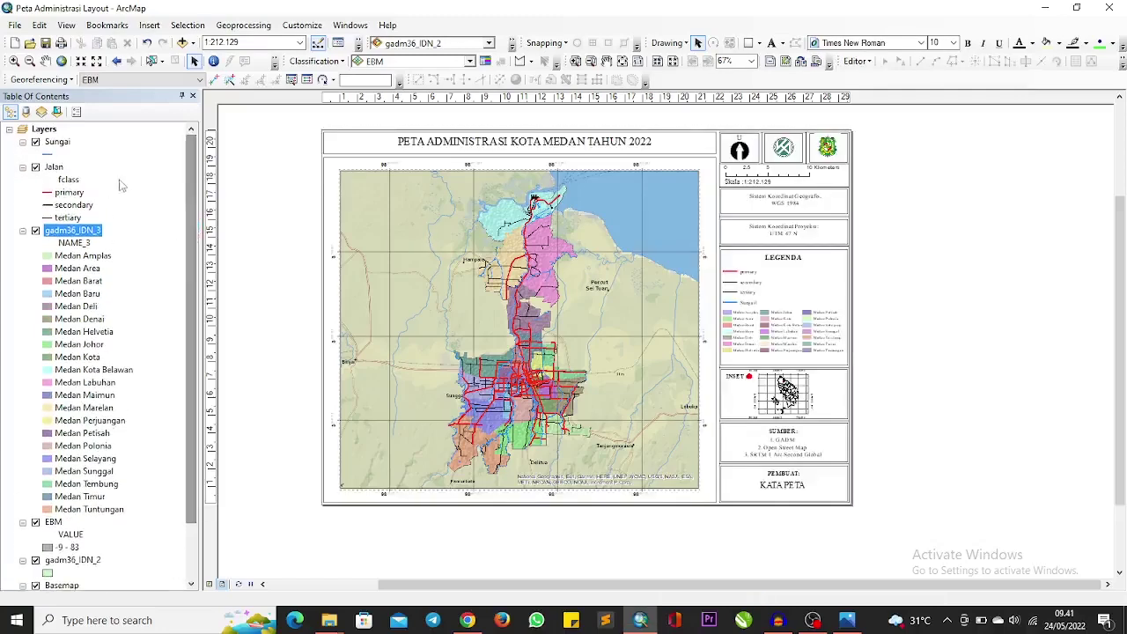
{"action": "scroll", "coordinate": [60, 252], "scroll_direction": "down", "scroll_amount": 2}
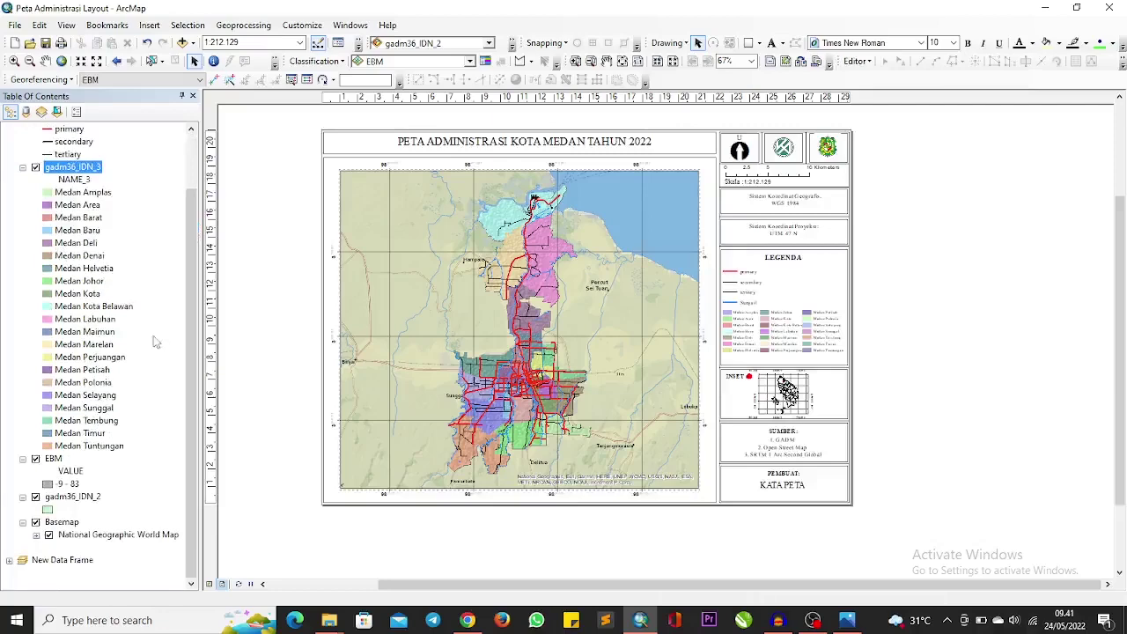
{"action": "scroll", "coordinate": [154, 342], "scroll_direction": "up", "scroll_amount": 2}
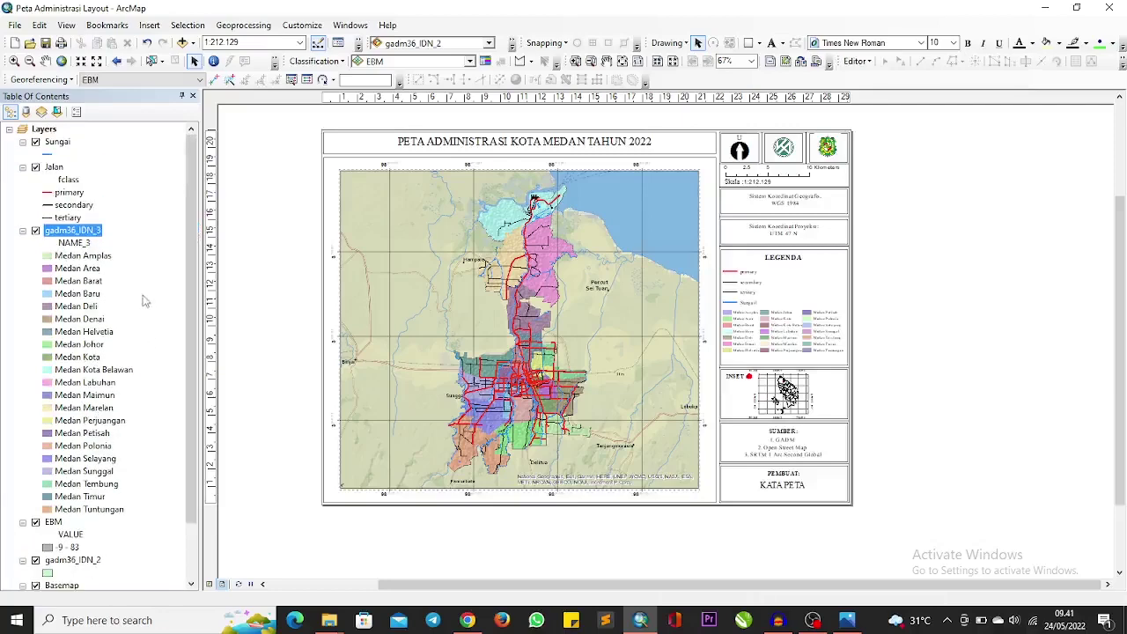
Set the coordinate system of the Layers data frame to the projected WGS 1984 UTM Zone 47N for the northern hemisphere.
{"action": "right_click", "coordinate": [46, 132]}
{"action": "left_click", "coordinate": [156, 443]}
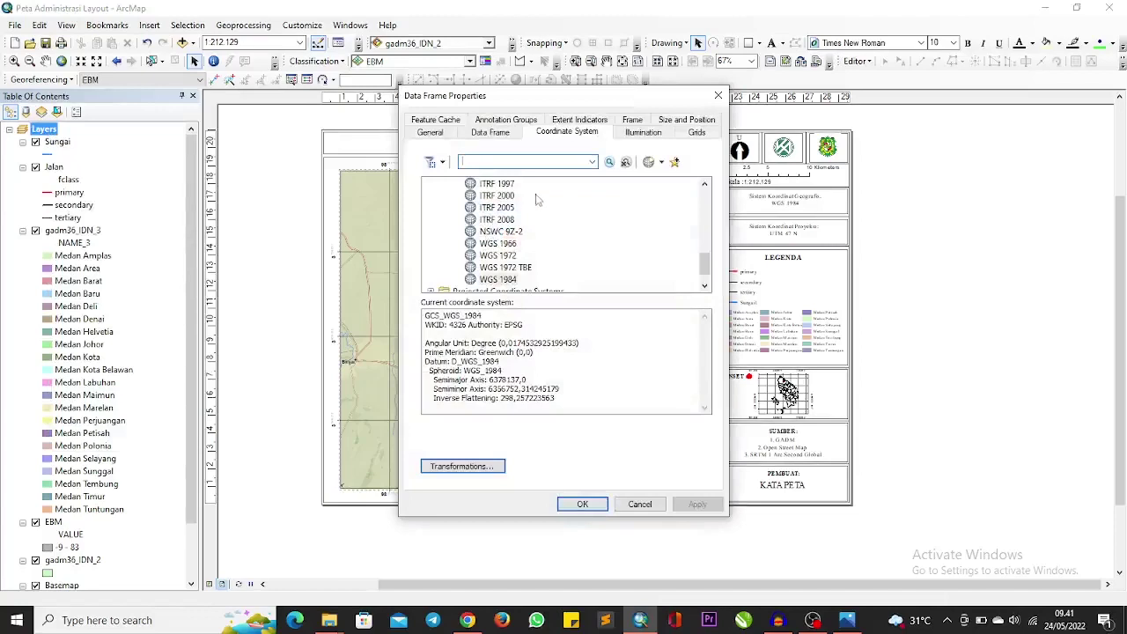
{"action": "scroll", "coordinate": [555, 227], "scroll_direction": "down", "scroll_amount": 1}
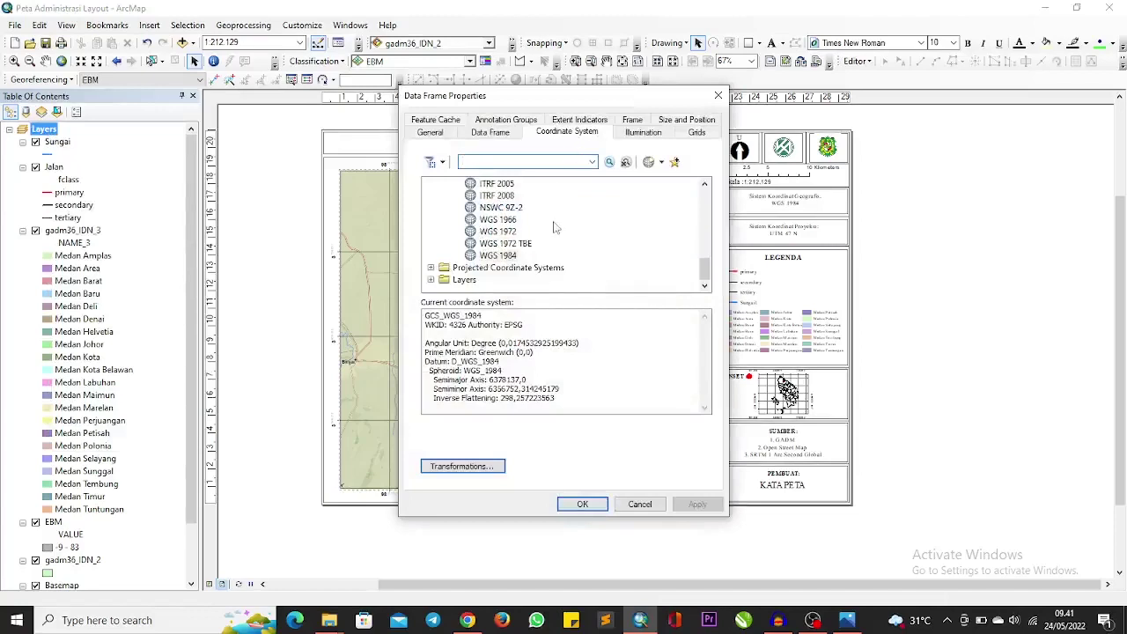
{"action": "left_click", "coordinate": [431, 267]}
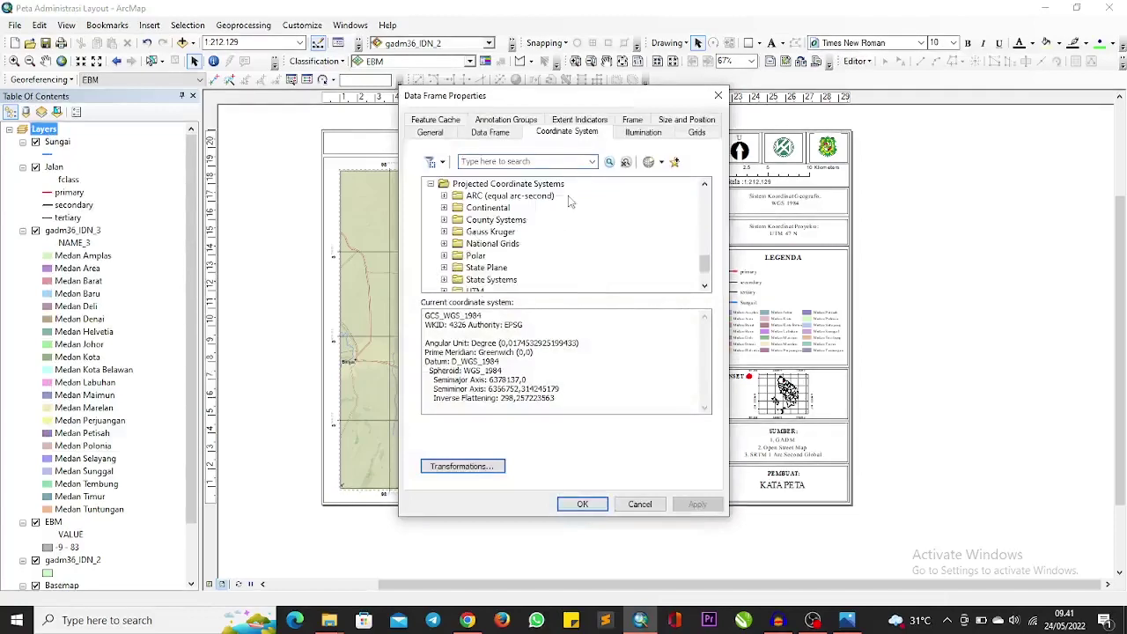
{"action": "scroll", "coordinate": [568, 202], "scroll_direction": "down", "scroll_amount": 2}
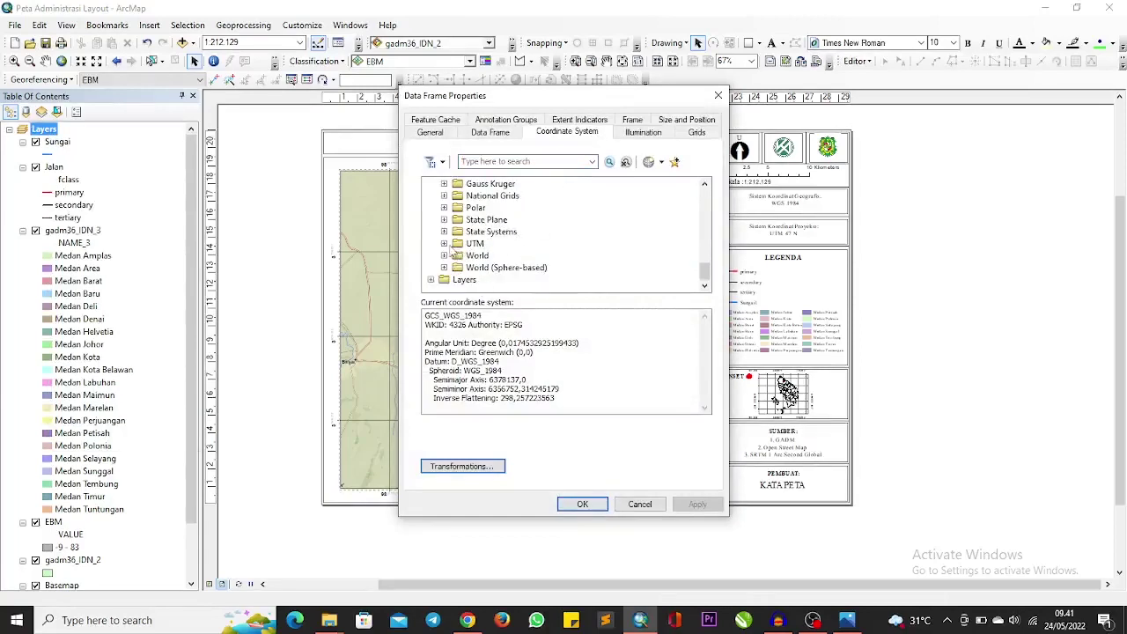
{"action": "left_click", "coordinate": [444, 243]}
{"action": "scroll", "coordinate": [458, 248], "scroll_direction": "down", "scroll_amount": 3}
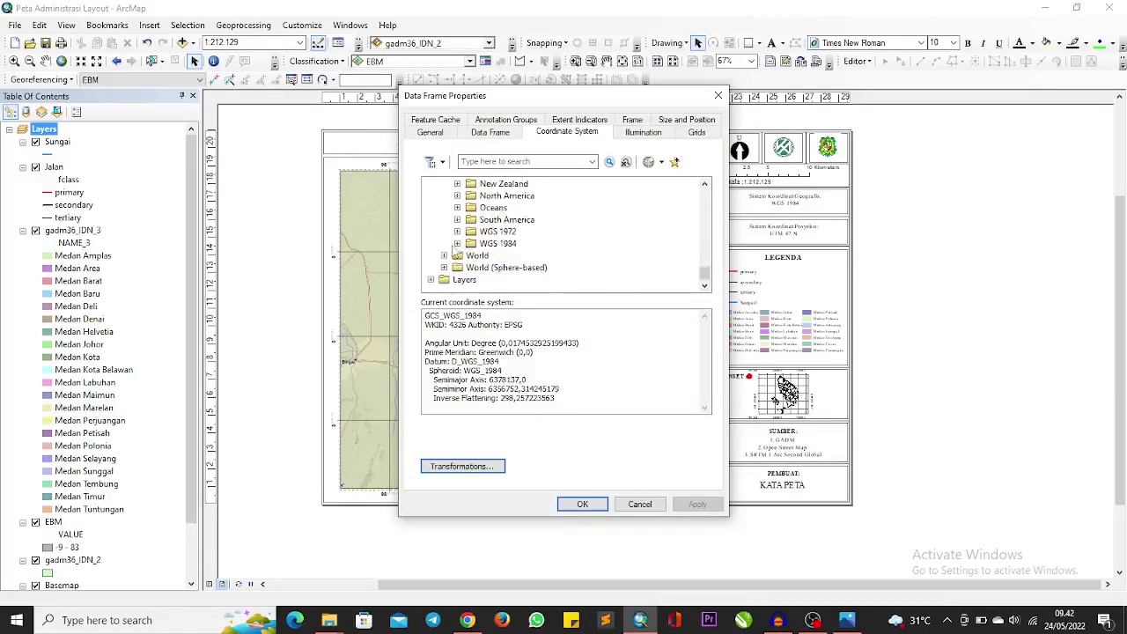
{"action": "left_click", "coordinate": [457, 244]}
{"action": "scroll", "coordinate": [498, 245], "scroll_direction": "down", "scroll_amount": 1}
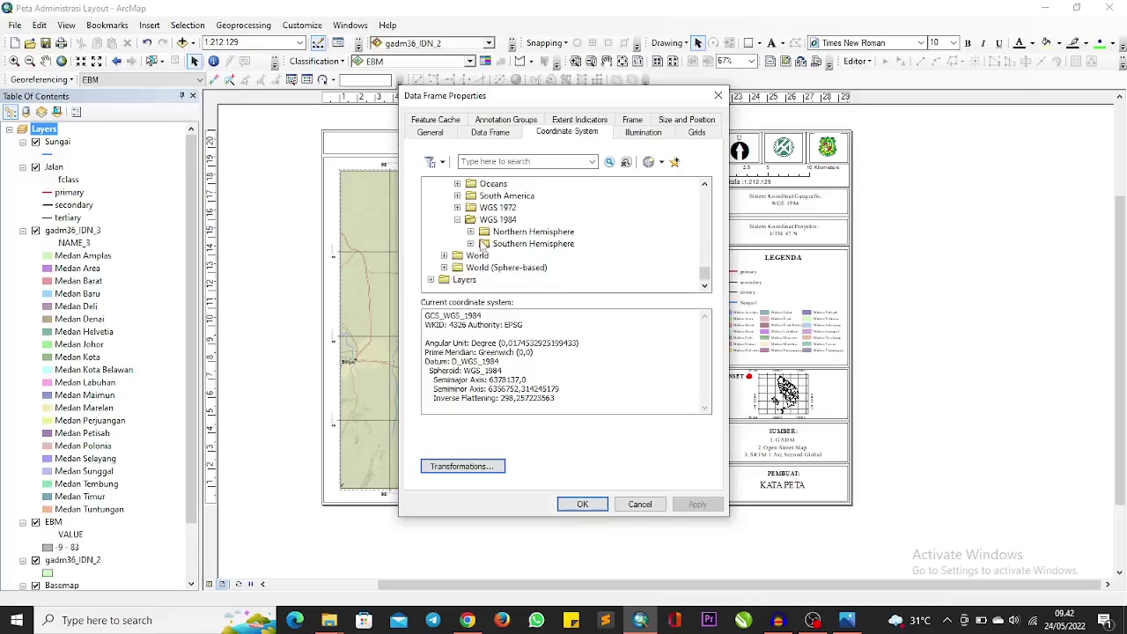
{"action": "left_click", "coordinate": [471, 232]}
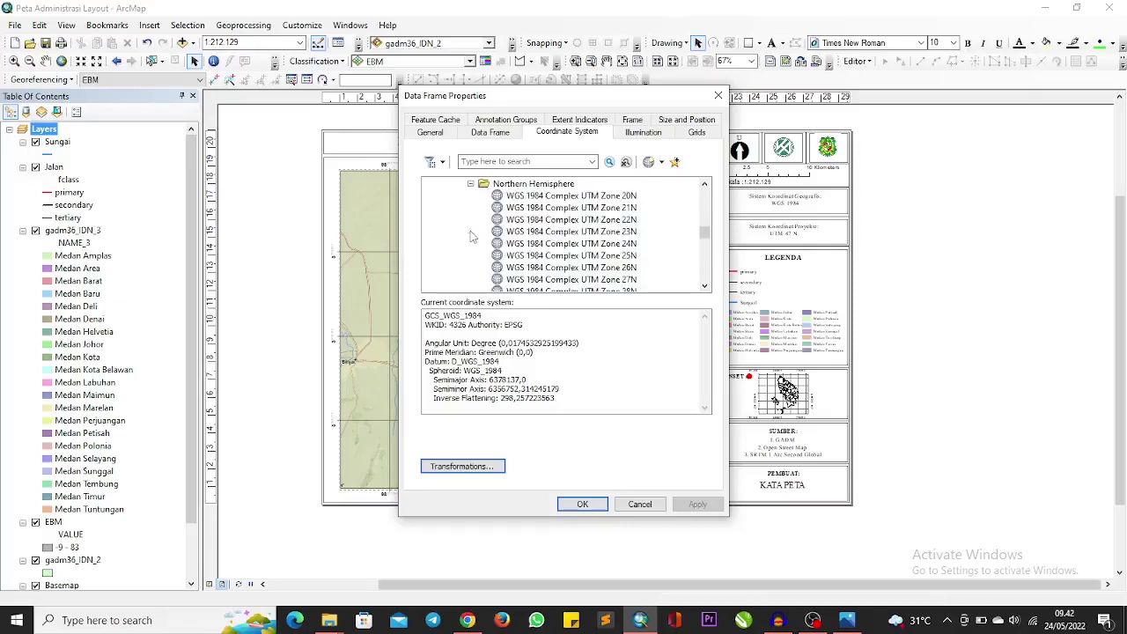
{"action": "scroll", "coordinate": [476, 236], "scroll_direction": "down", "scroll_amount": 15}
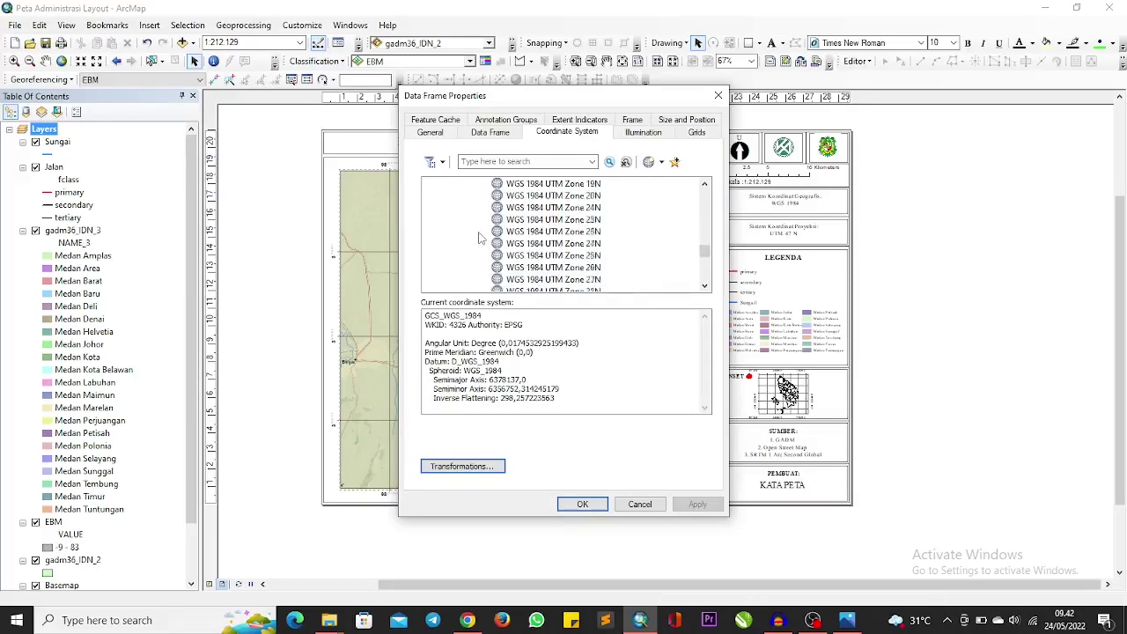
{"action": "scroll", "coordinate": [478, 236], "scroll_direction": "down", "scroll_amount": 3}
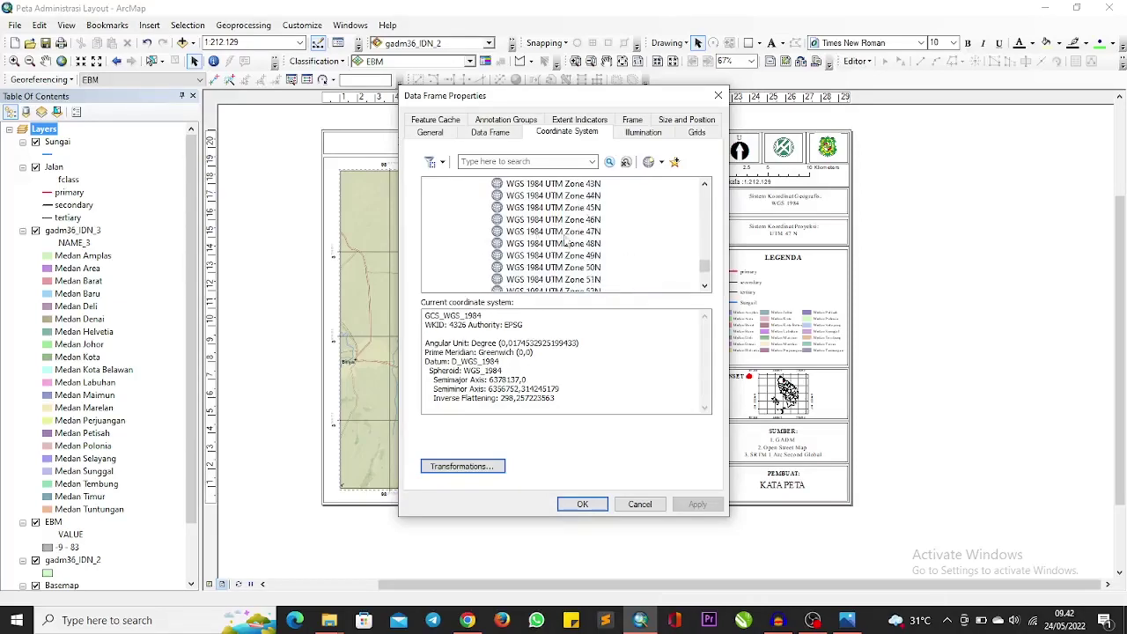
{"action": "left_click", "coordinate": [556, 232]}
{"action": "left_click", "coordinate": [582, 504]}
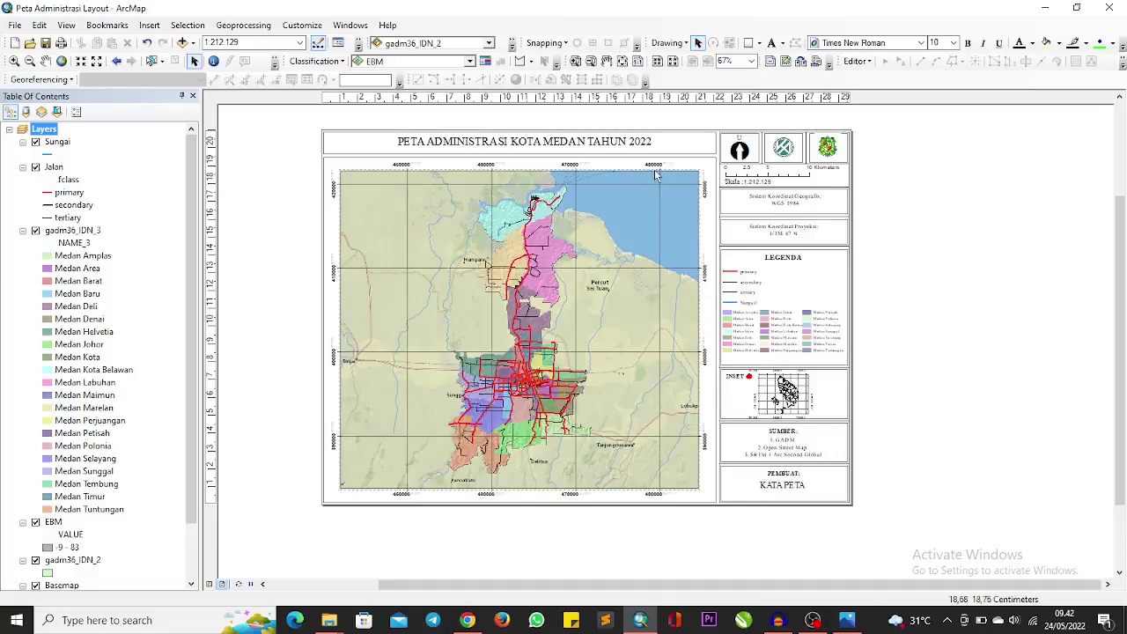
{"action": "scroll", "coordinate": [599, 267], "scroll_direction": "down", "scroll_amount": 1}
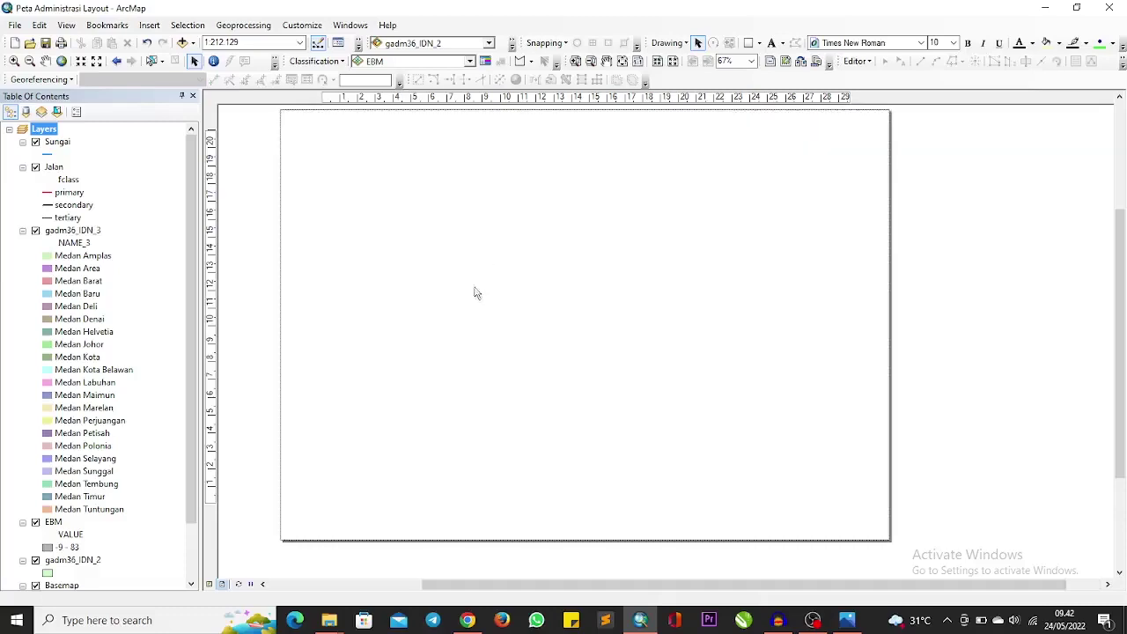
{"action": "scroll", "coordinate": [960, 267], "scroll_direction": "up", "scroll_amount": 1}
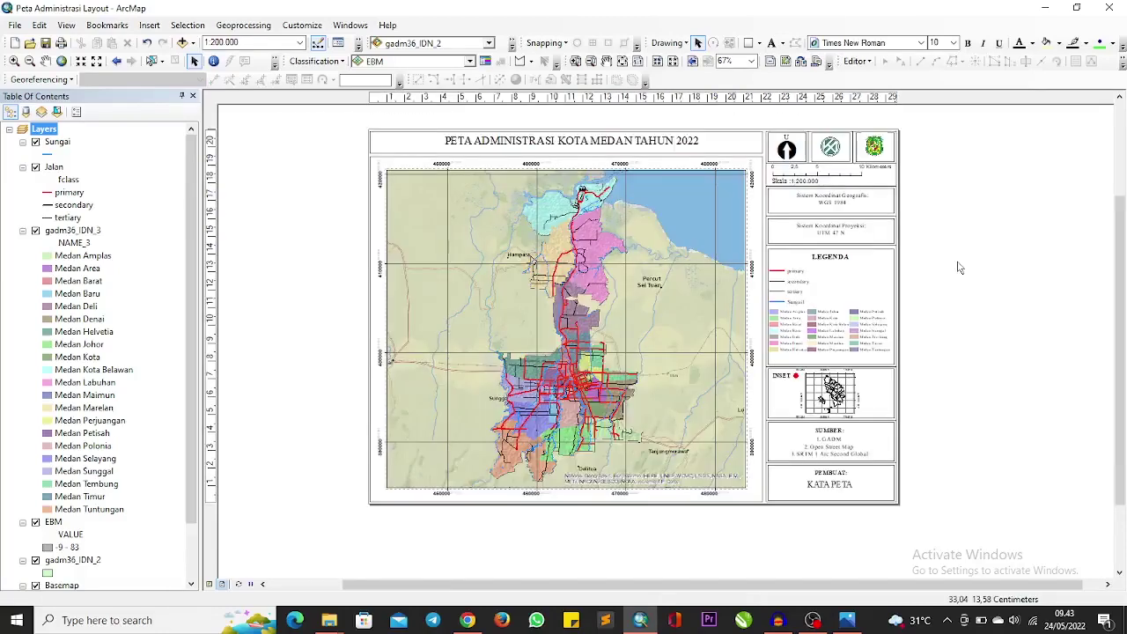